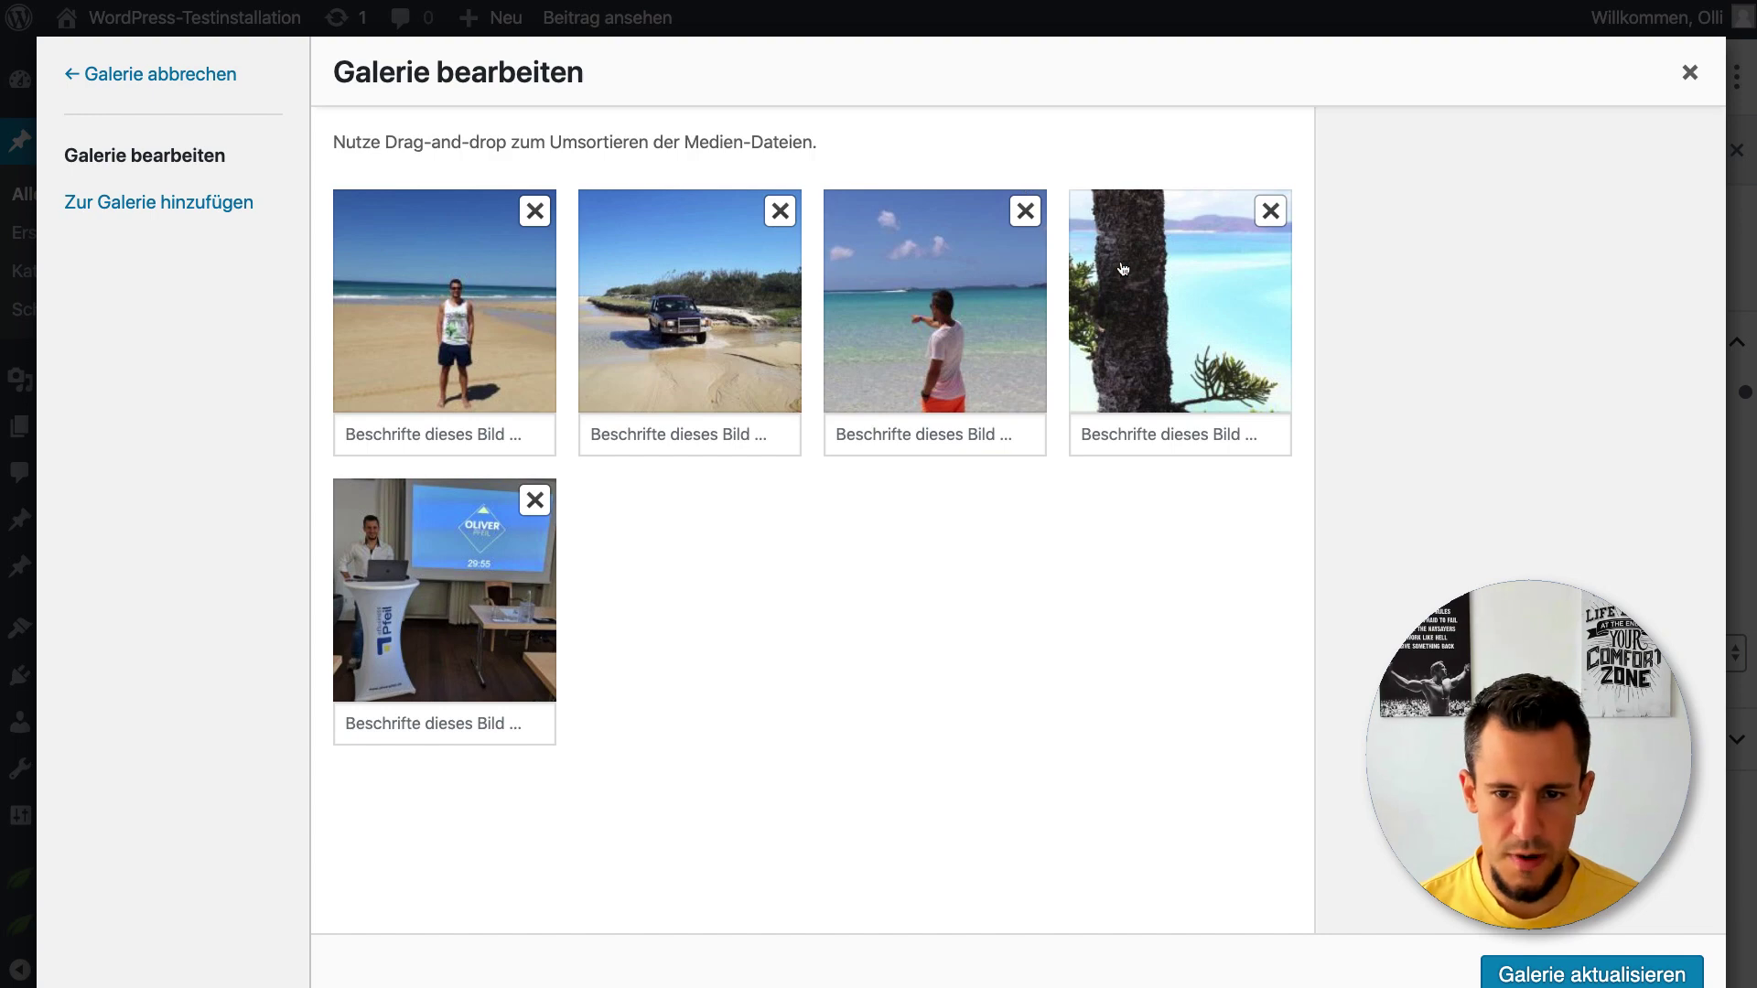
Reorder the gallery so the tree trunk photo comes third, before the man pointing at the sea, and update the gallery
drag(912, 300, 1124, 304)
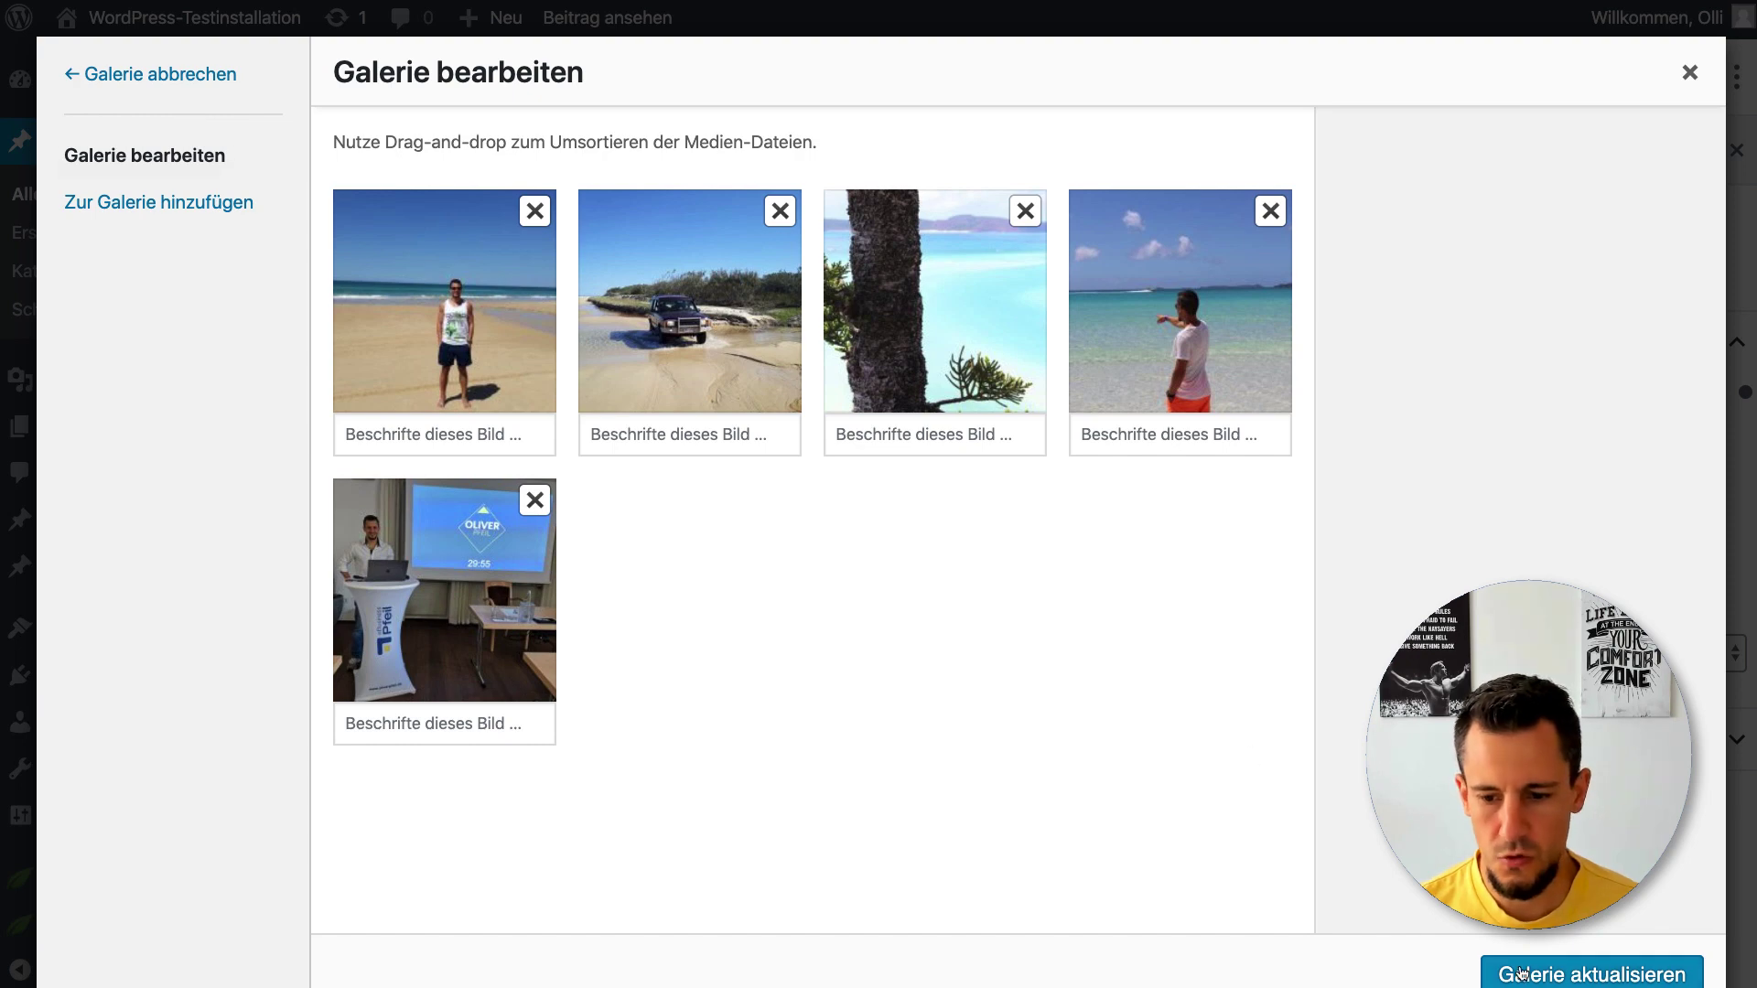
click(1592, 974)
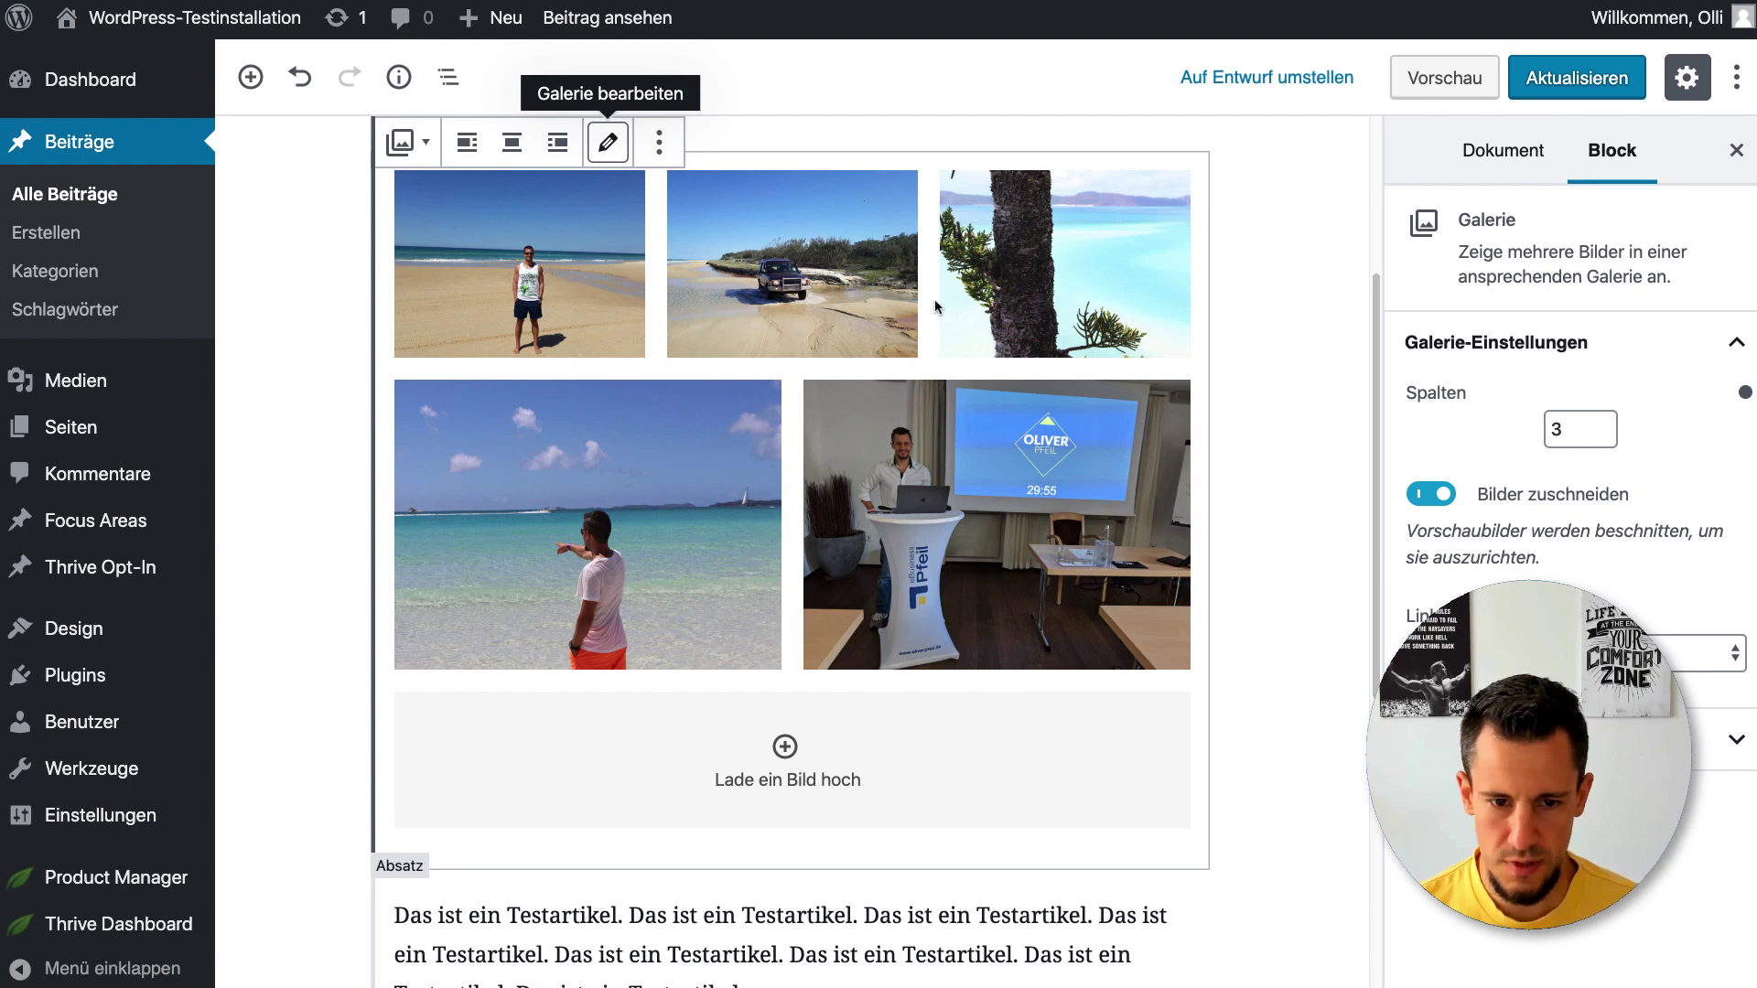
Turn the gallery's image cropping off and back on
click(1435, 496)
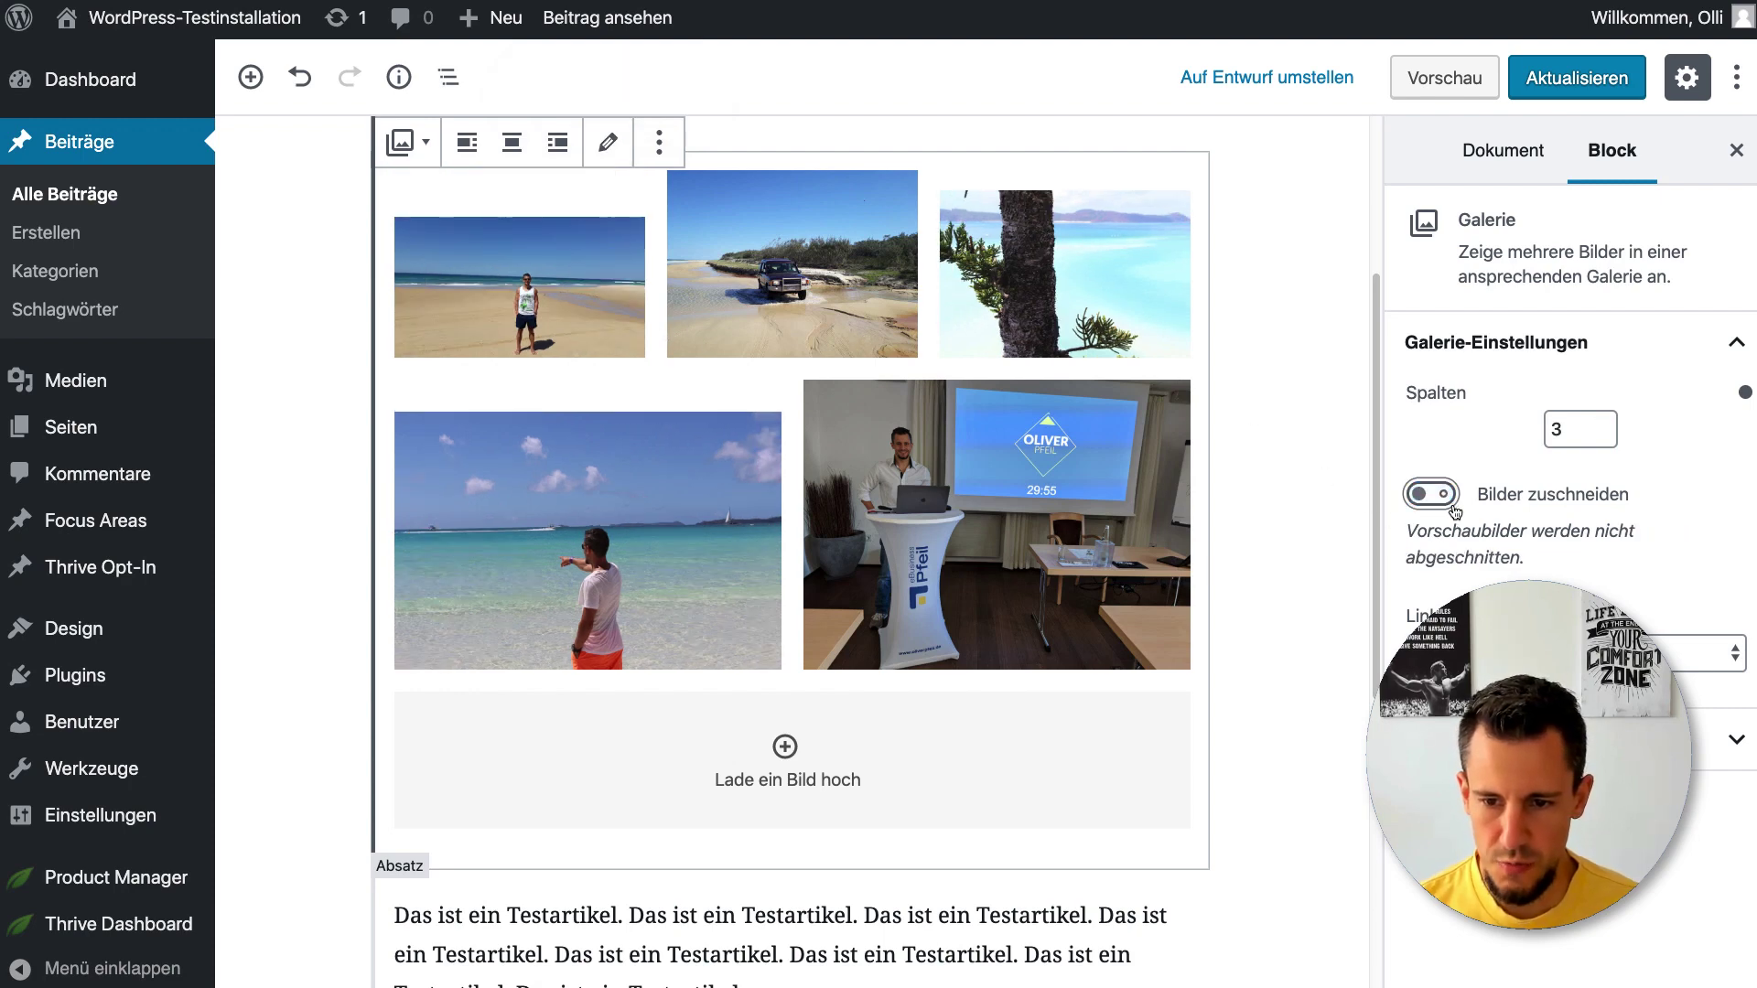
click(1433, 496)
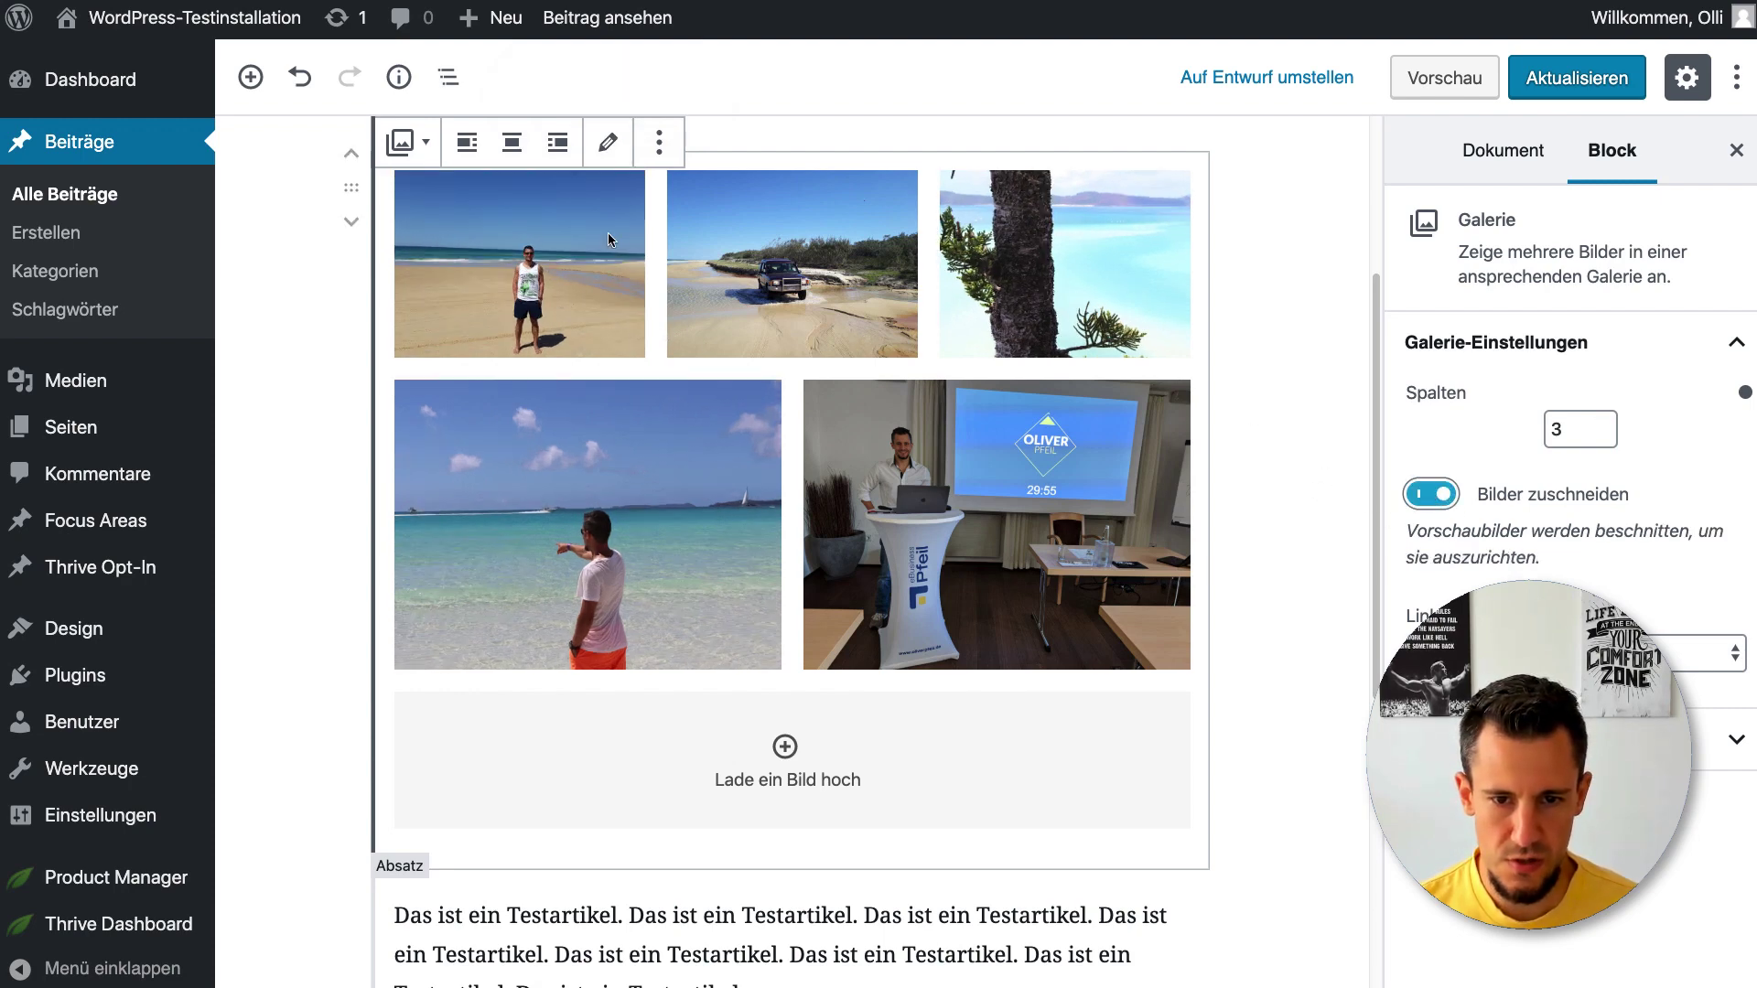
Link the gallery images to their media files and update the post
click(1701, 653)
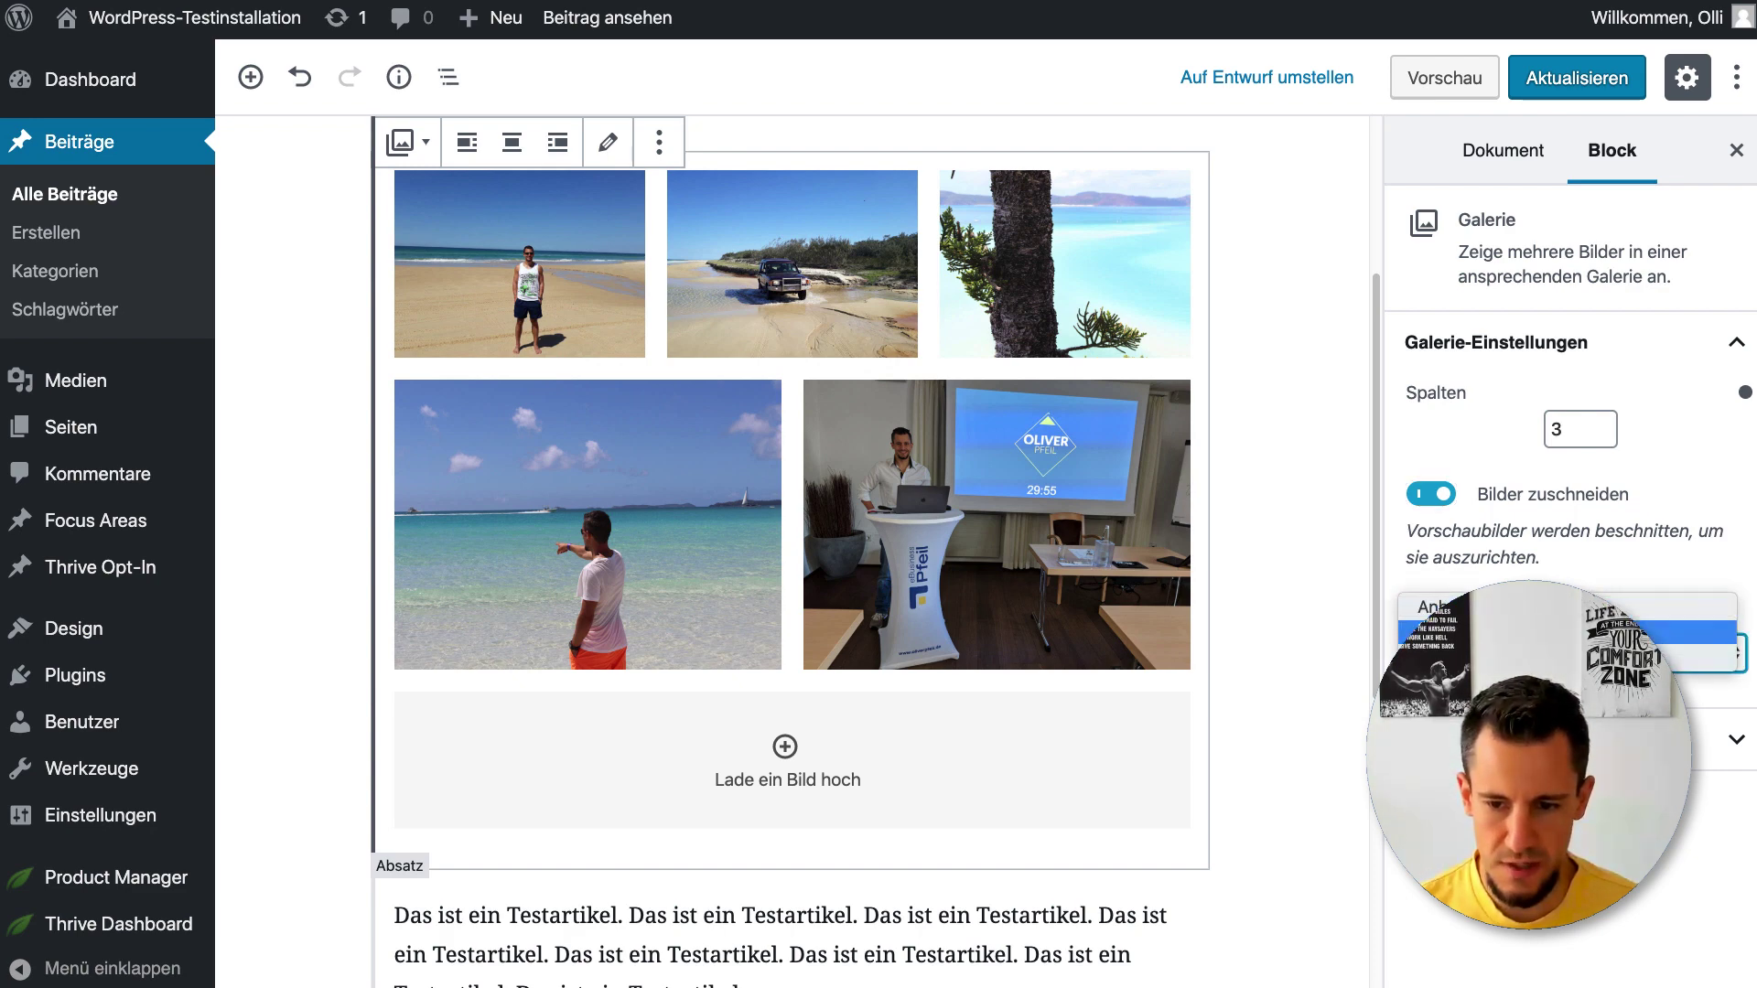
key(Return)
click(1711, 746)
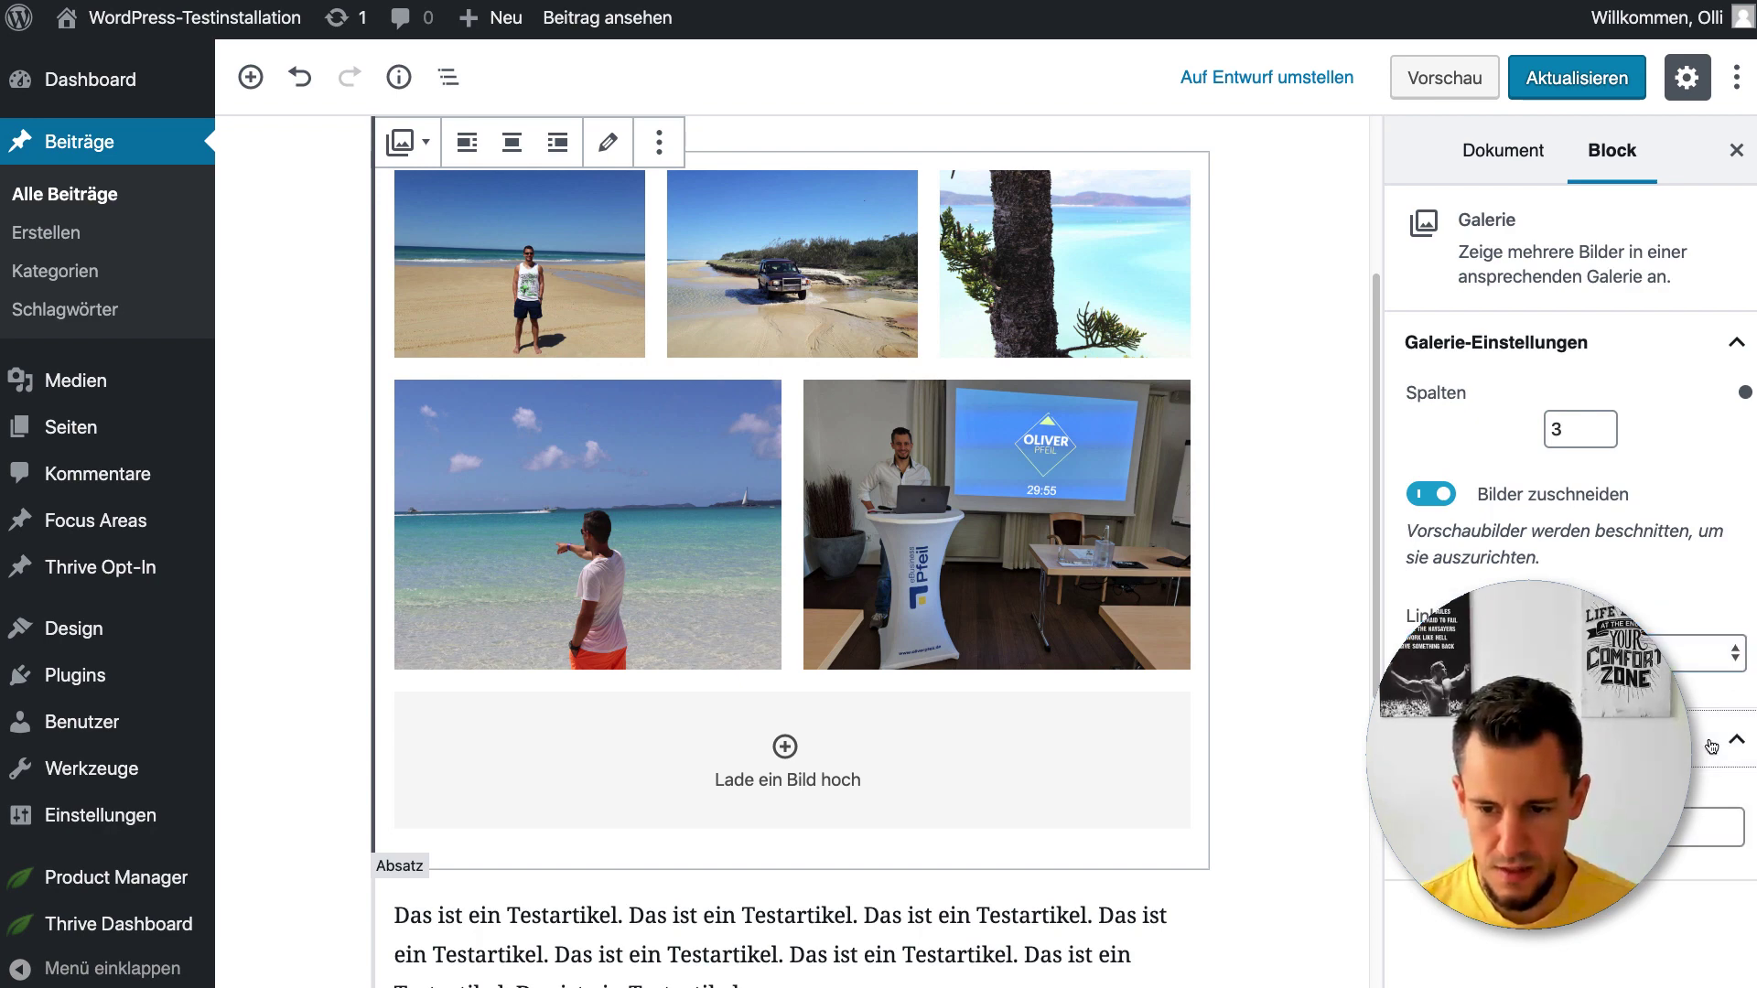
click(1711, 747)
click(1578, 90)
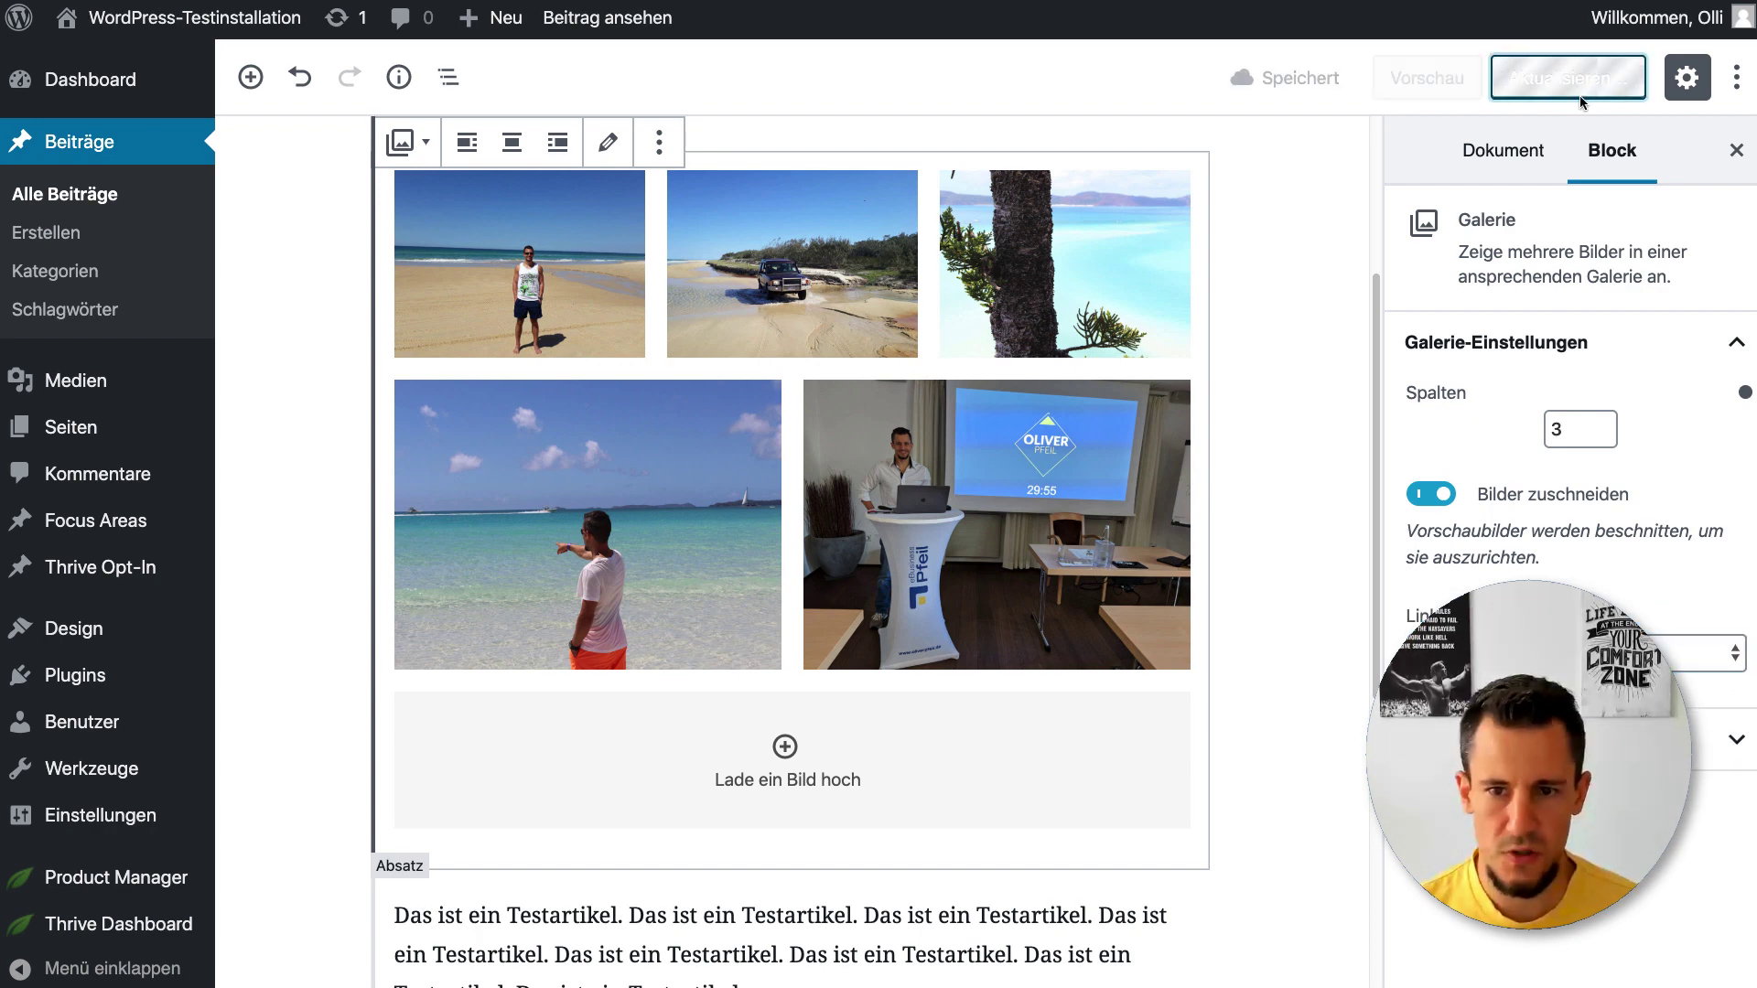
Preview the post, check the gallery layout and open gallery images at full size, closing the preview when finished
click(1443, 78)
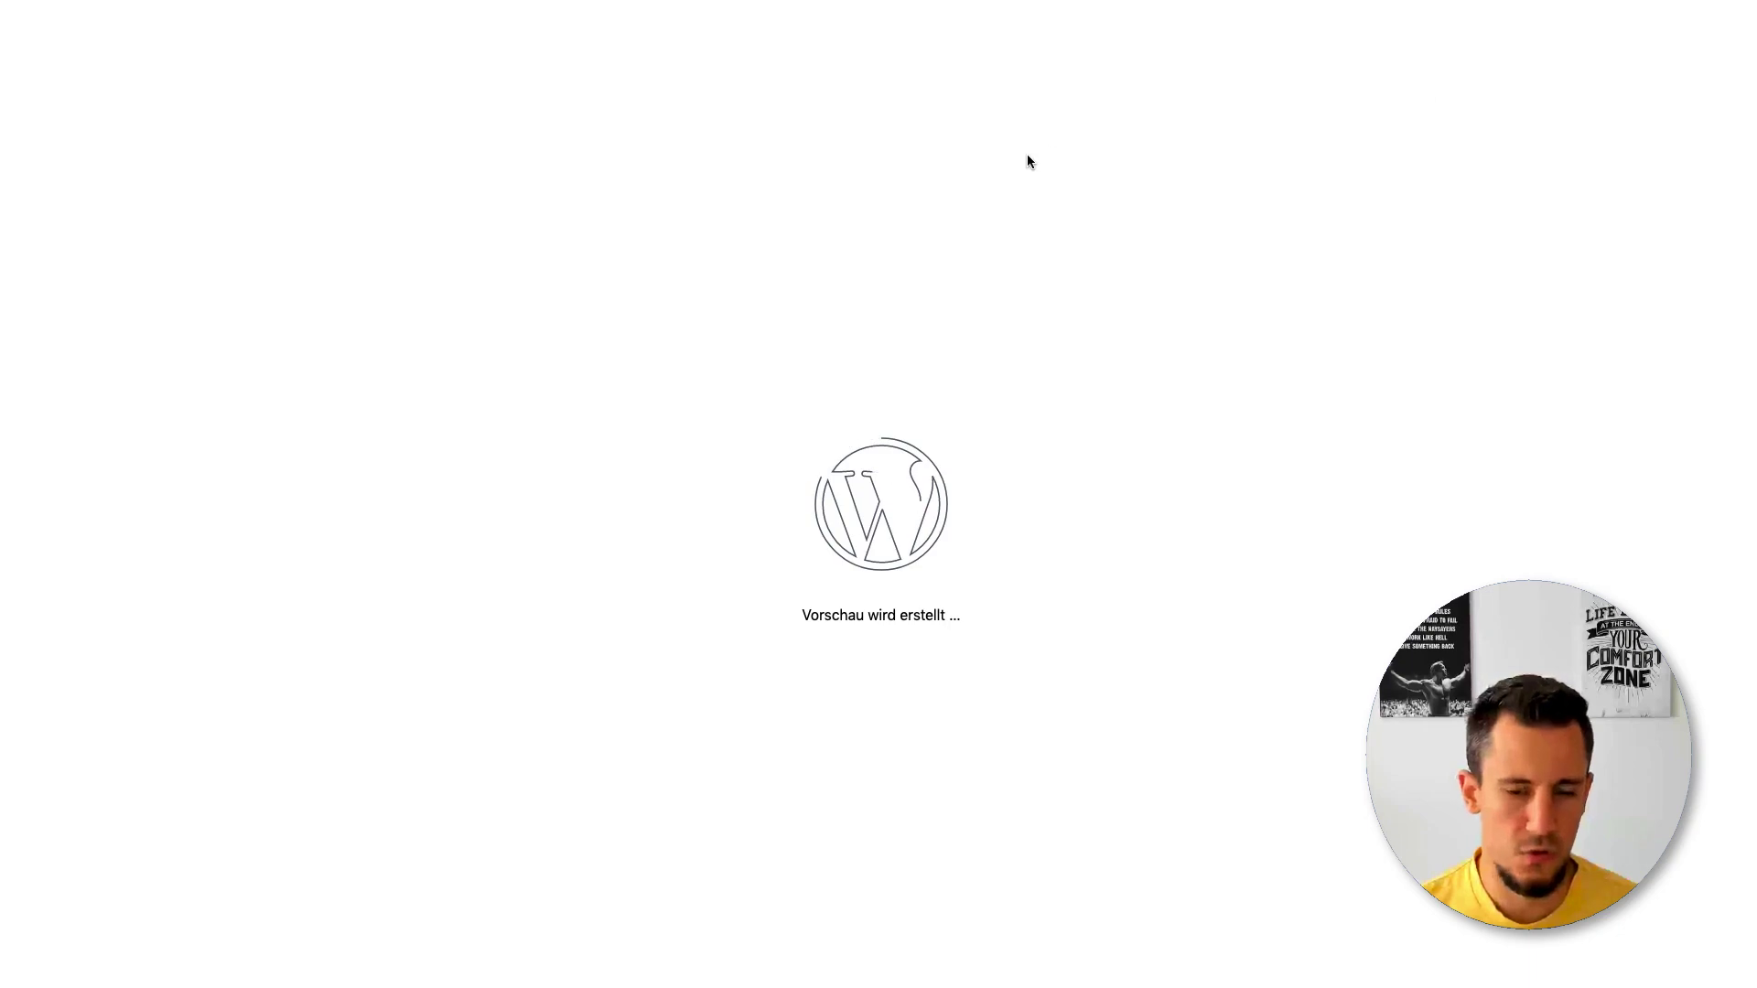
scroll(1032, 159, down, 5)
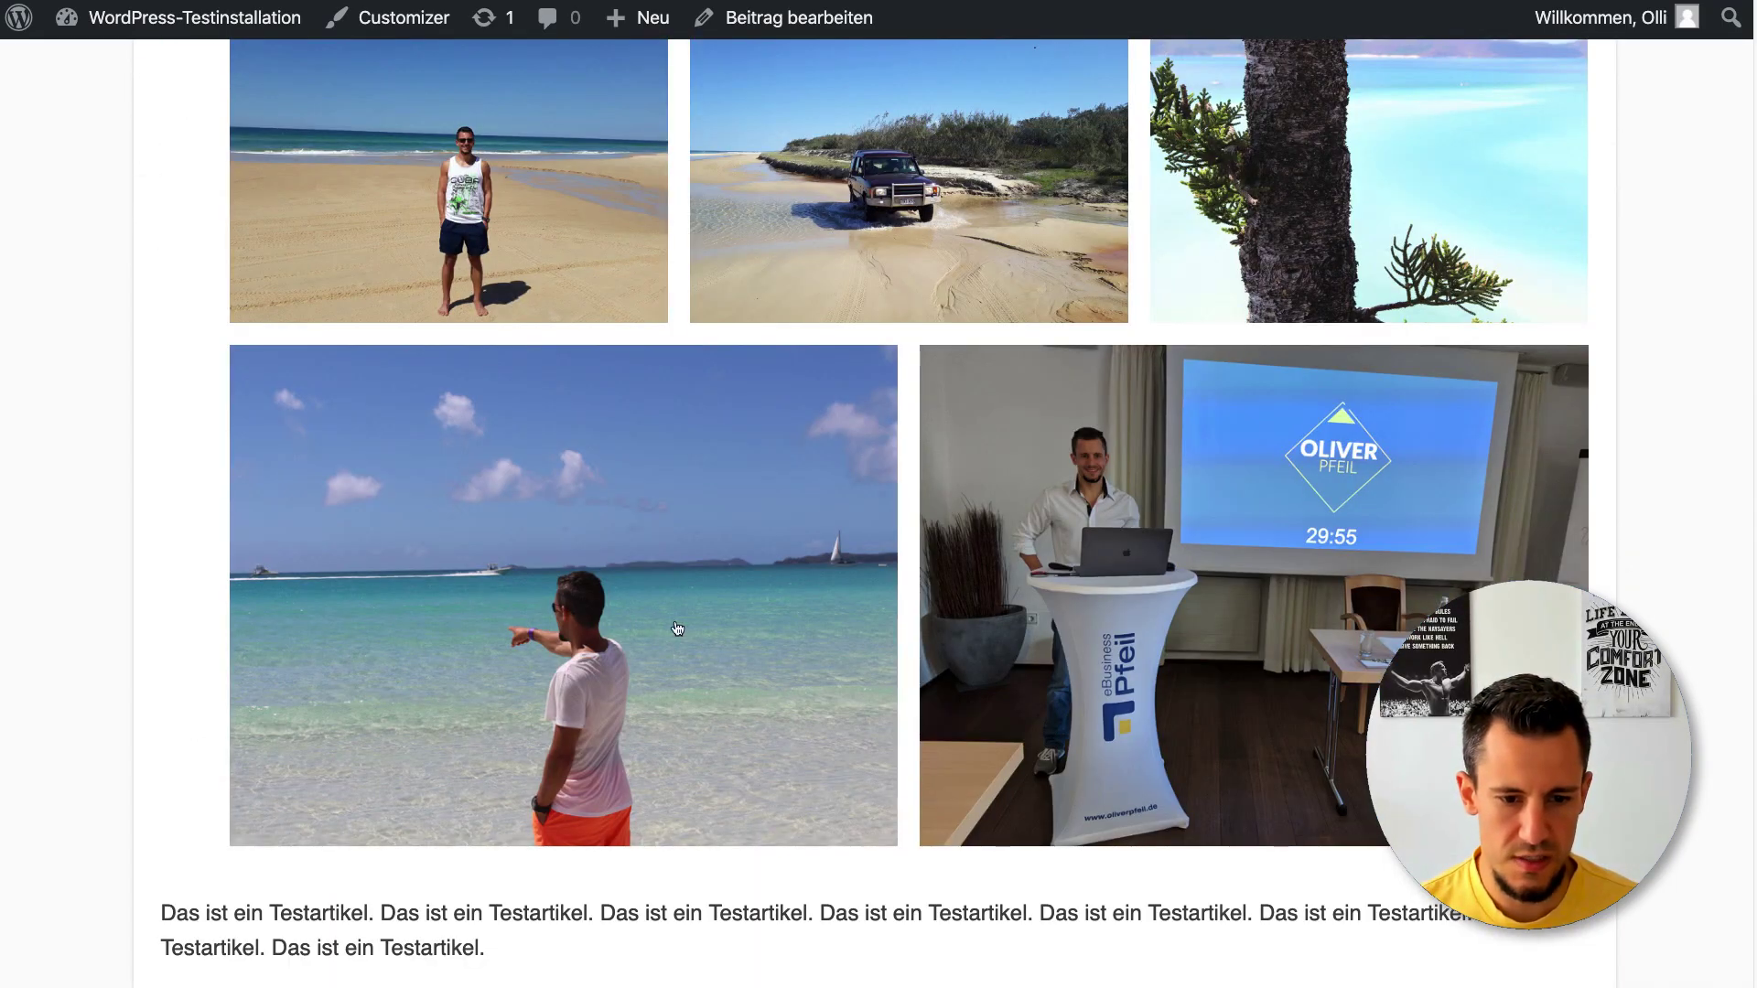
scroll(915, 366, up, 1)
scroll(667, 290, up, 4)
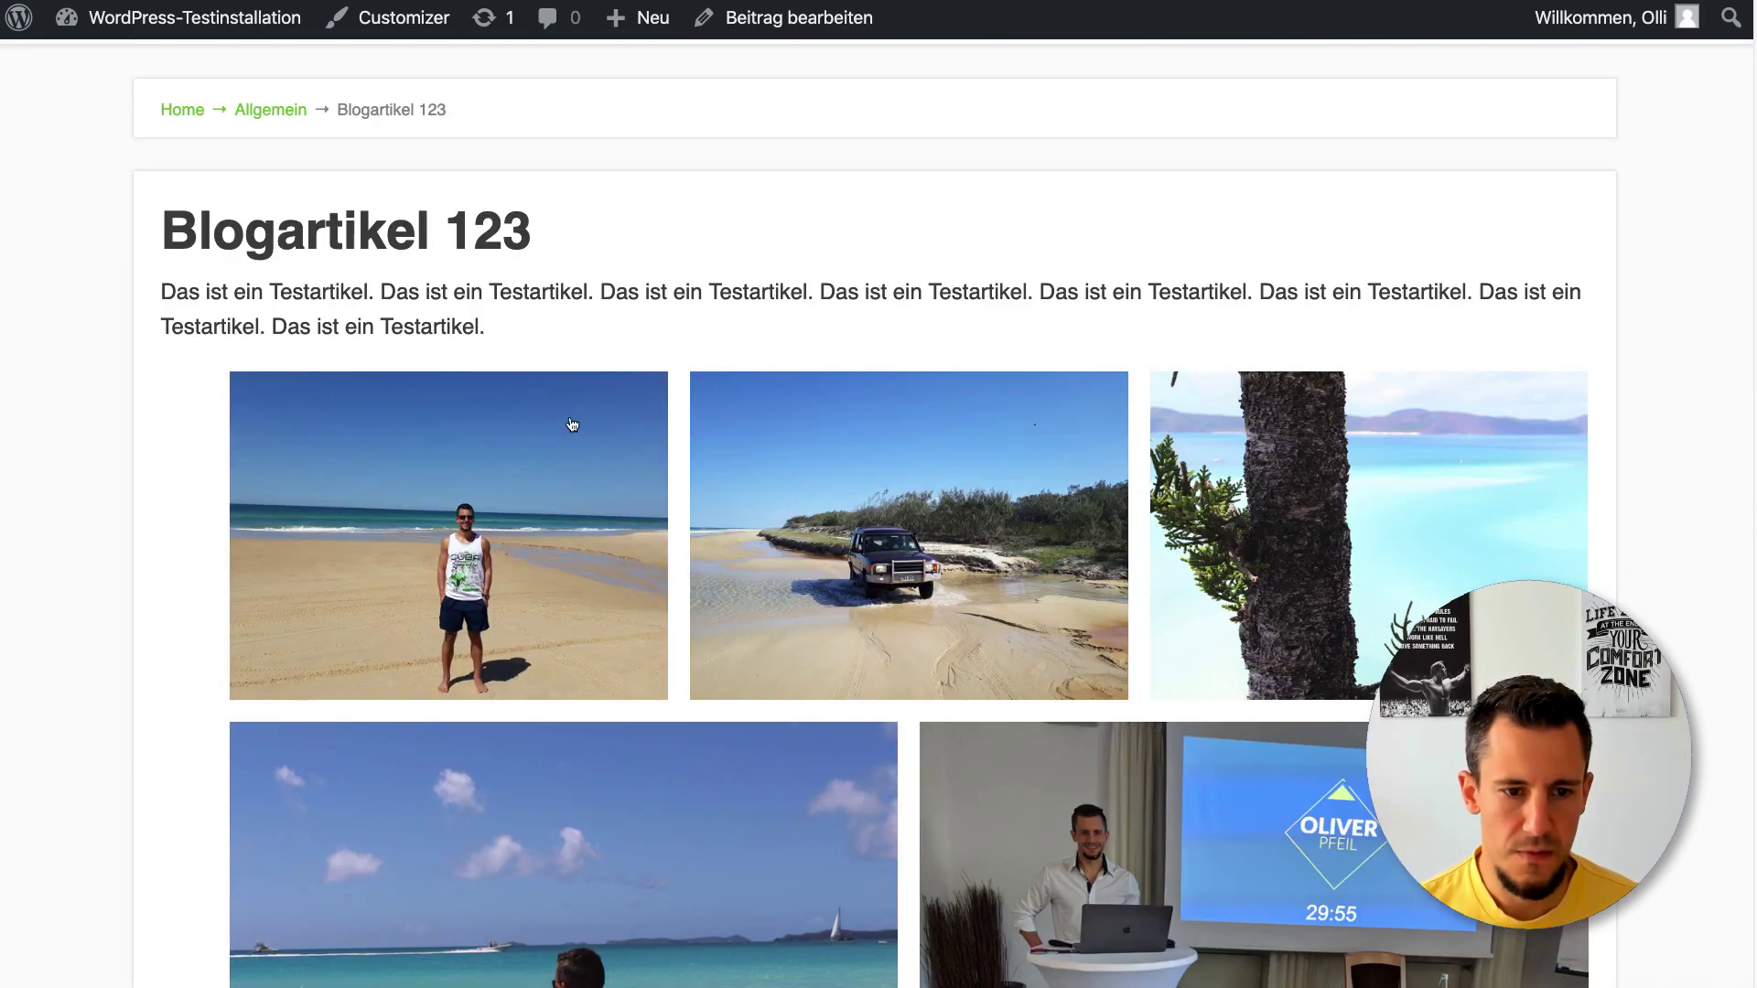
click(497, 438)
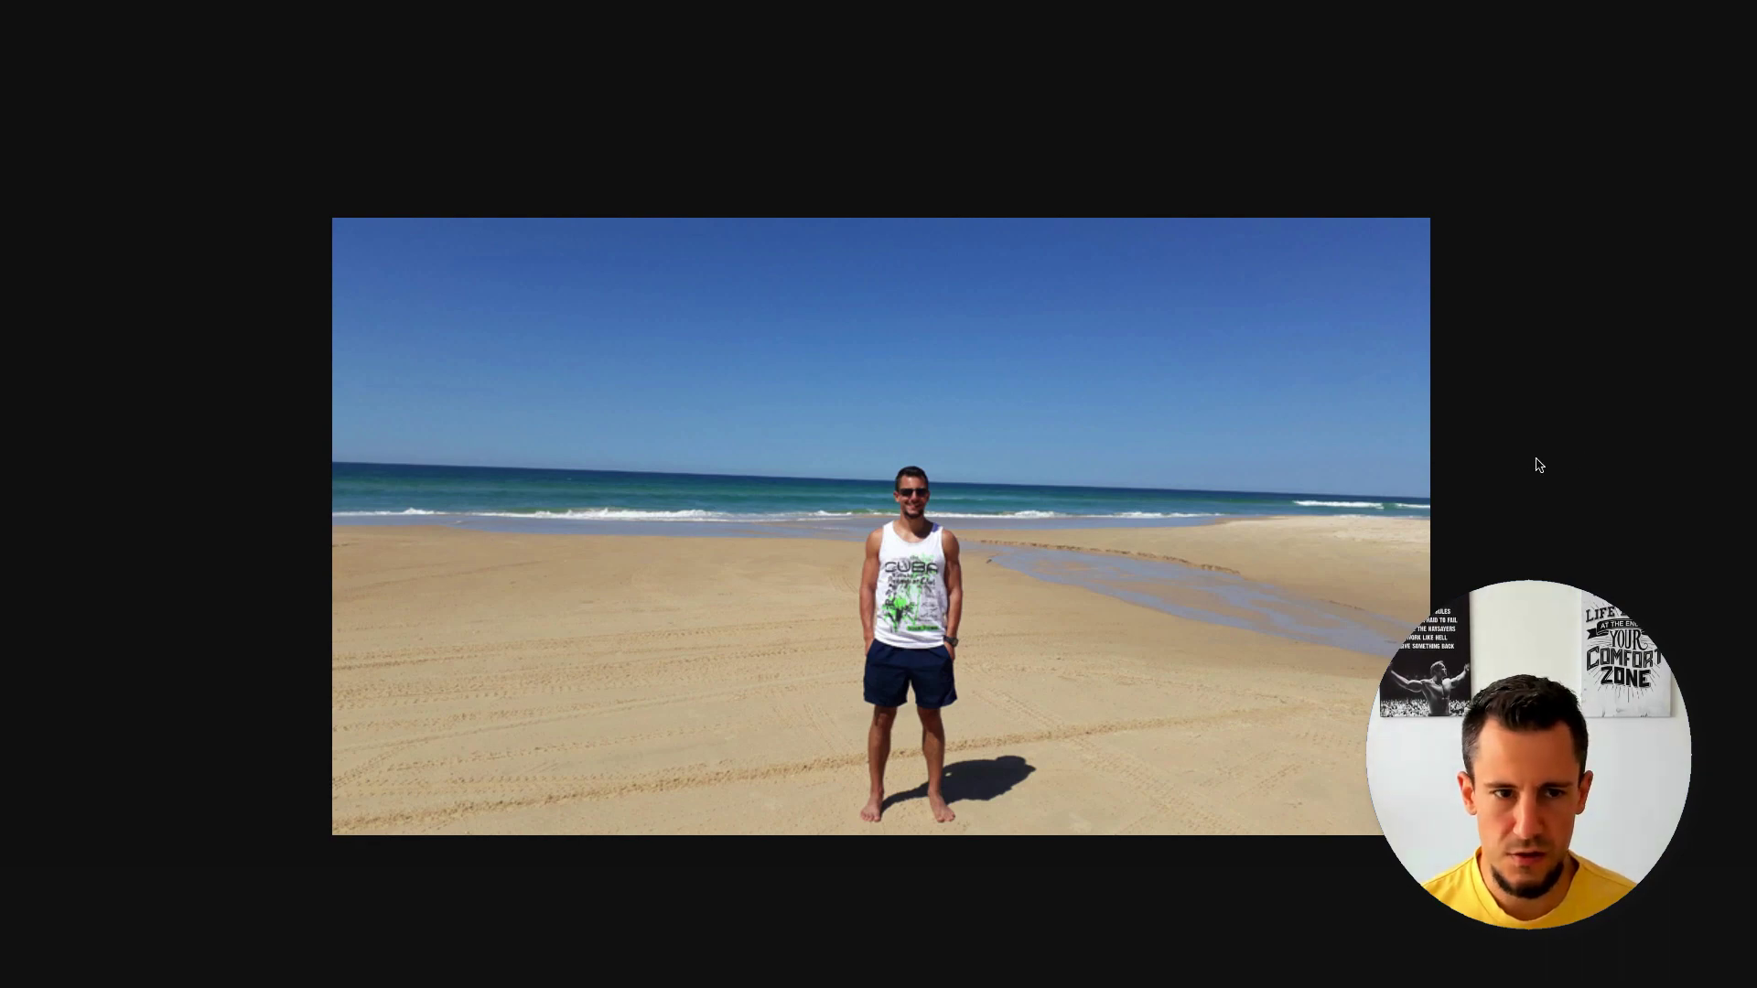
key(Escape)
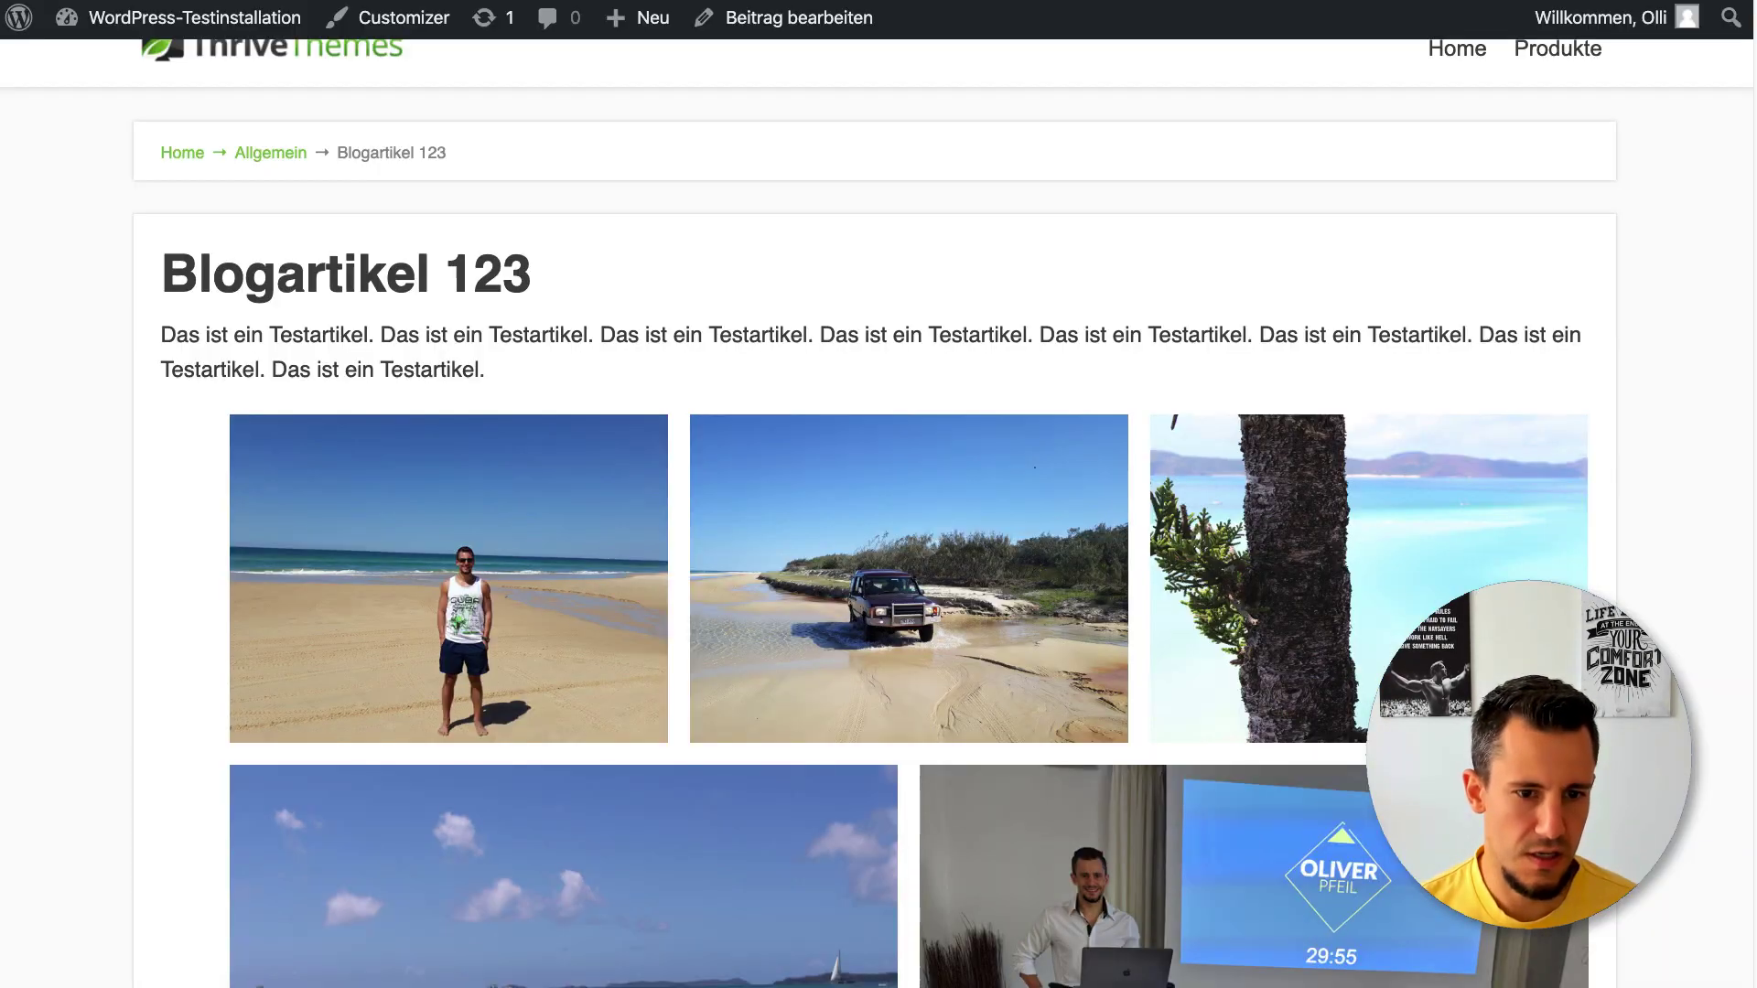
click(823, 521)
click(425, 73)
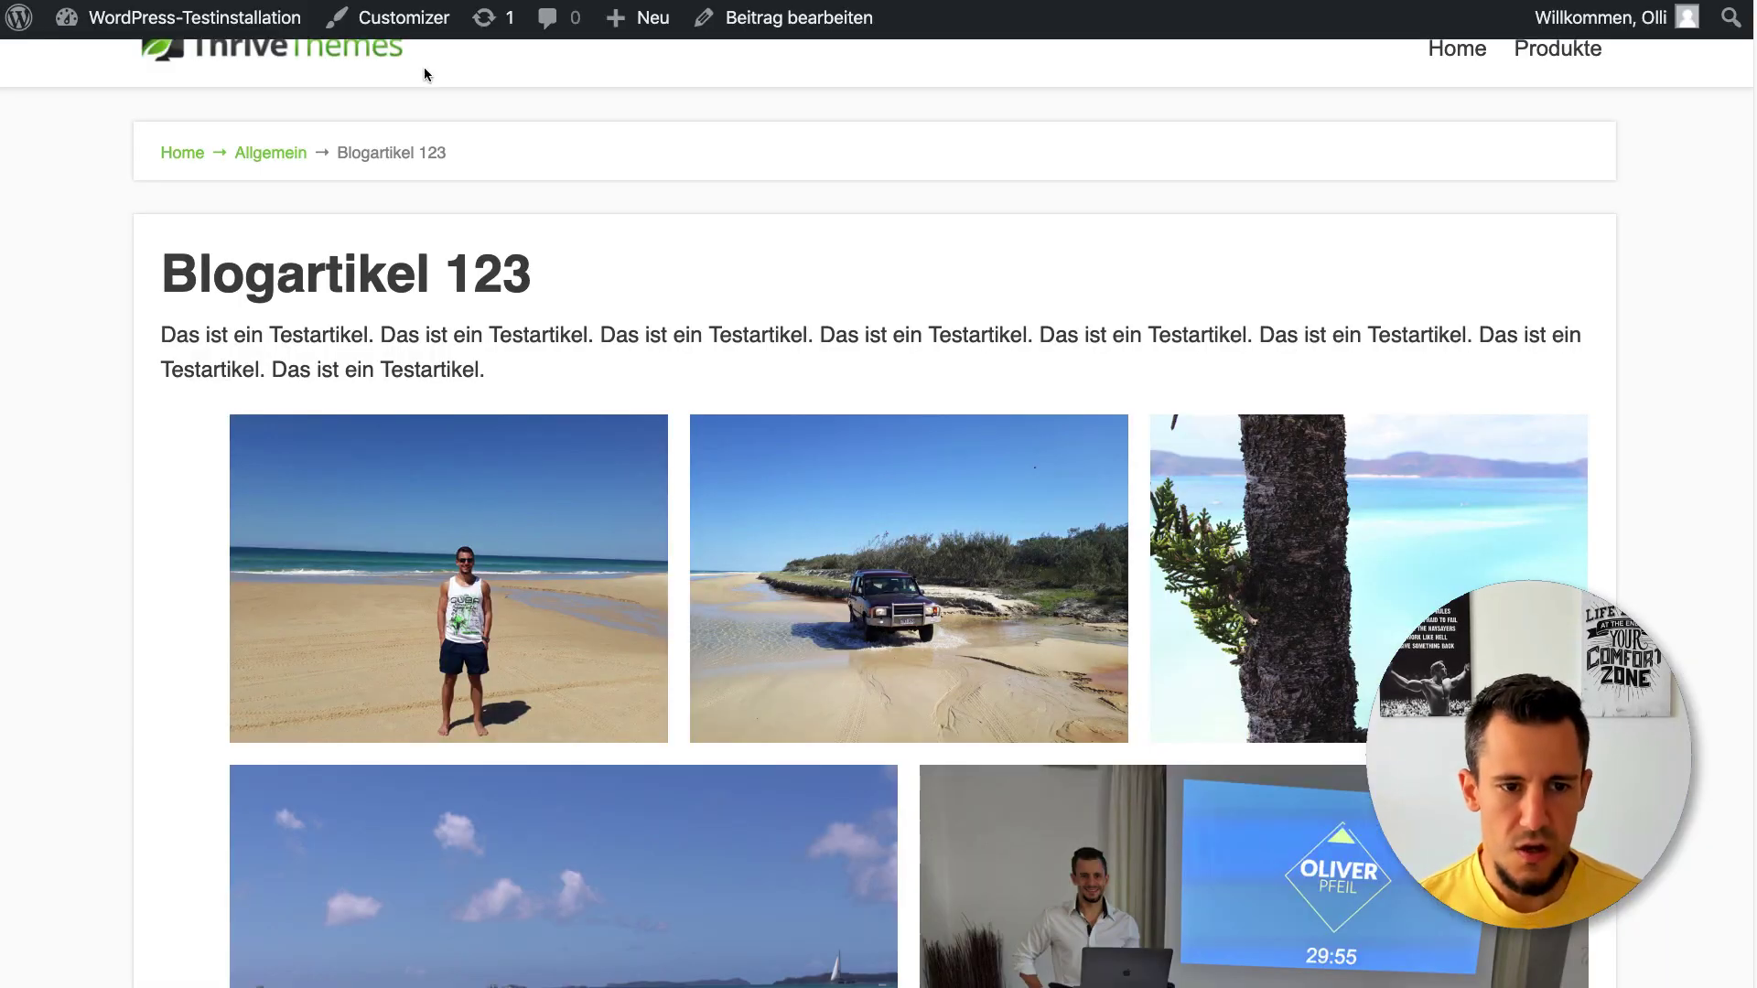
key(super+w)
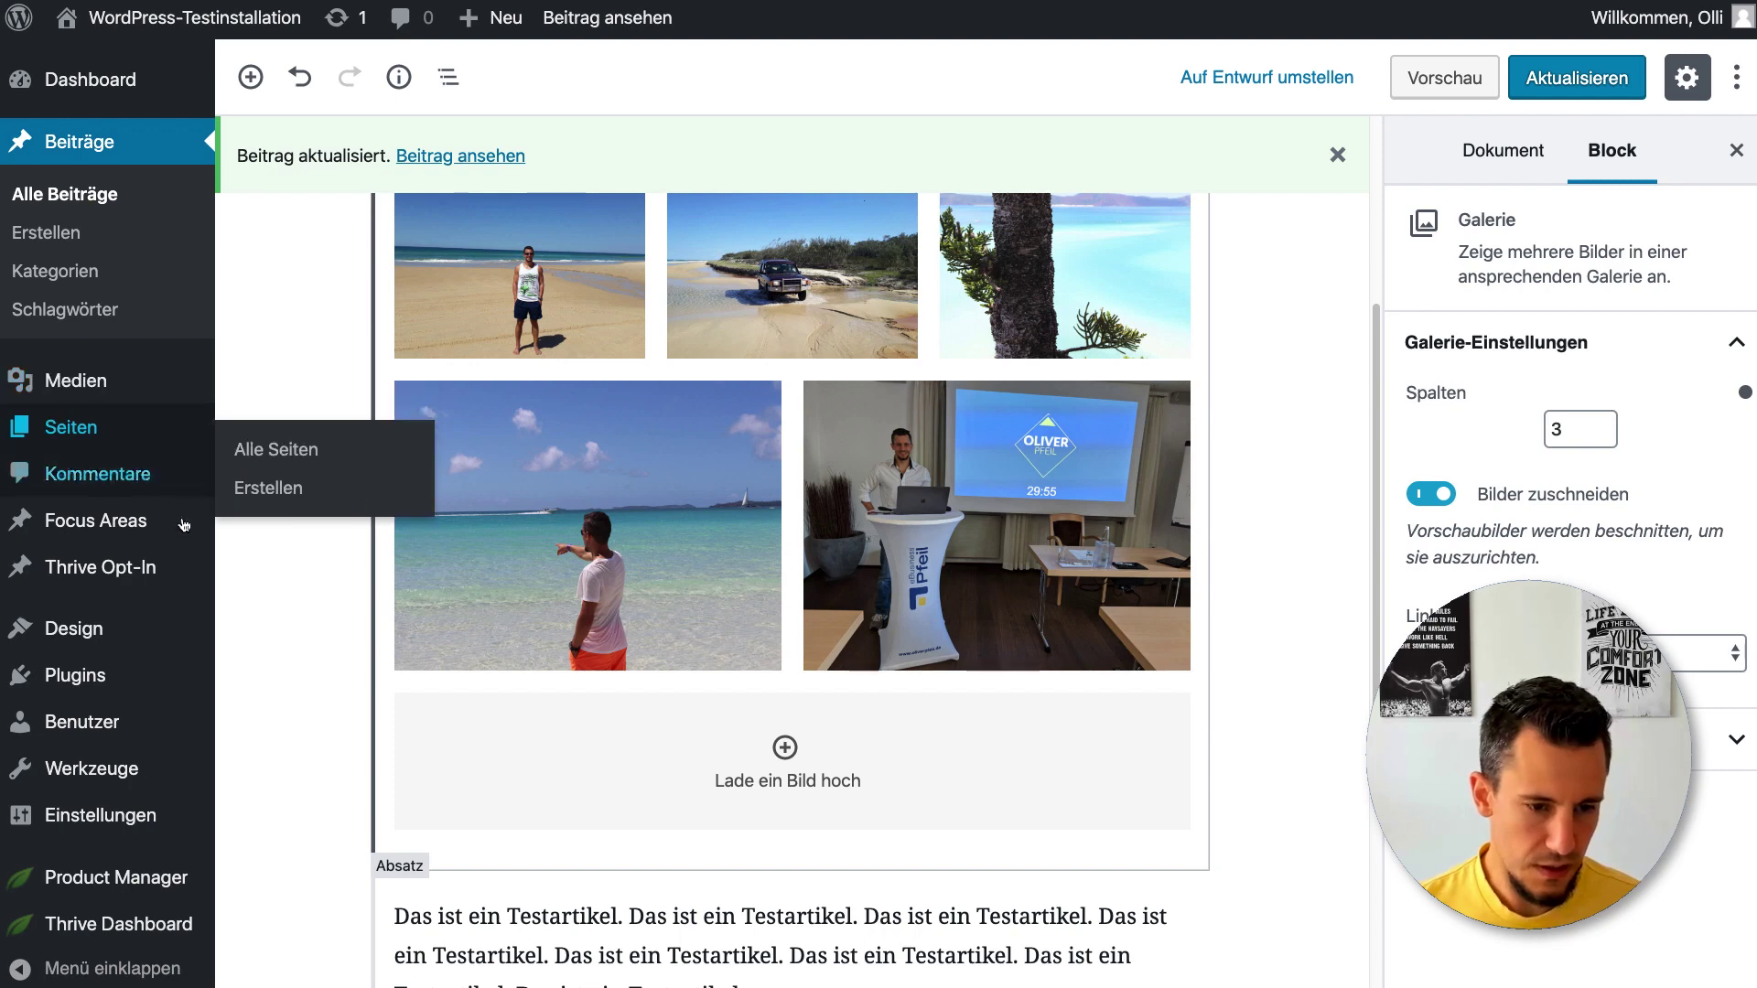
Set the default editor for all users to Classic Editor in the writing settings and save the changes
mouse_move(165, 552)
mouse_move(90, 826)
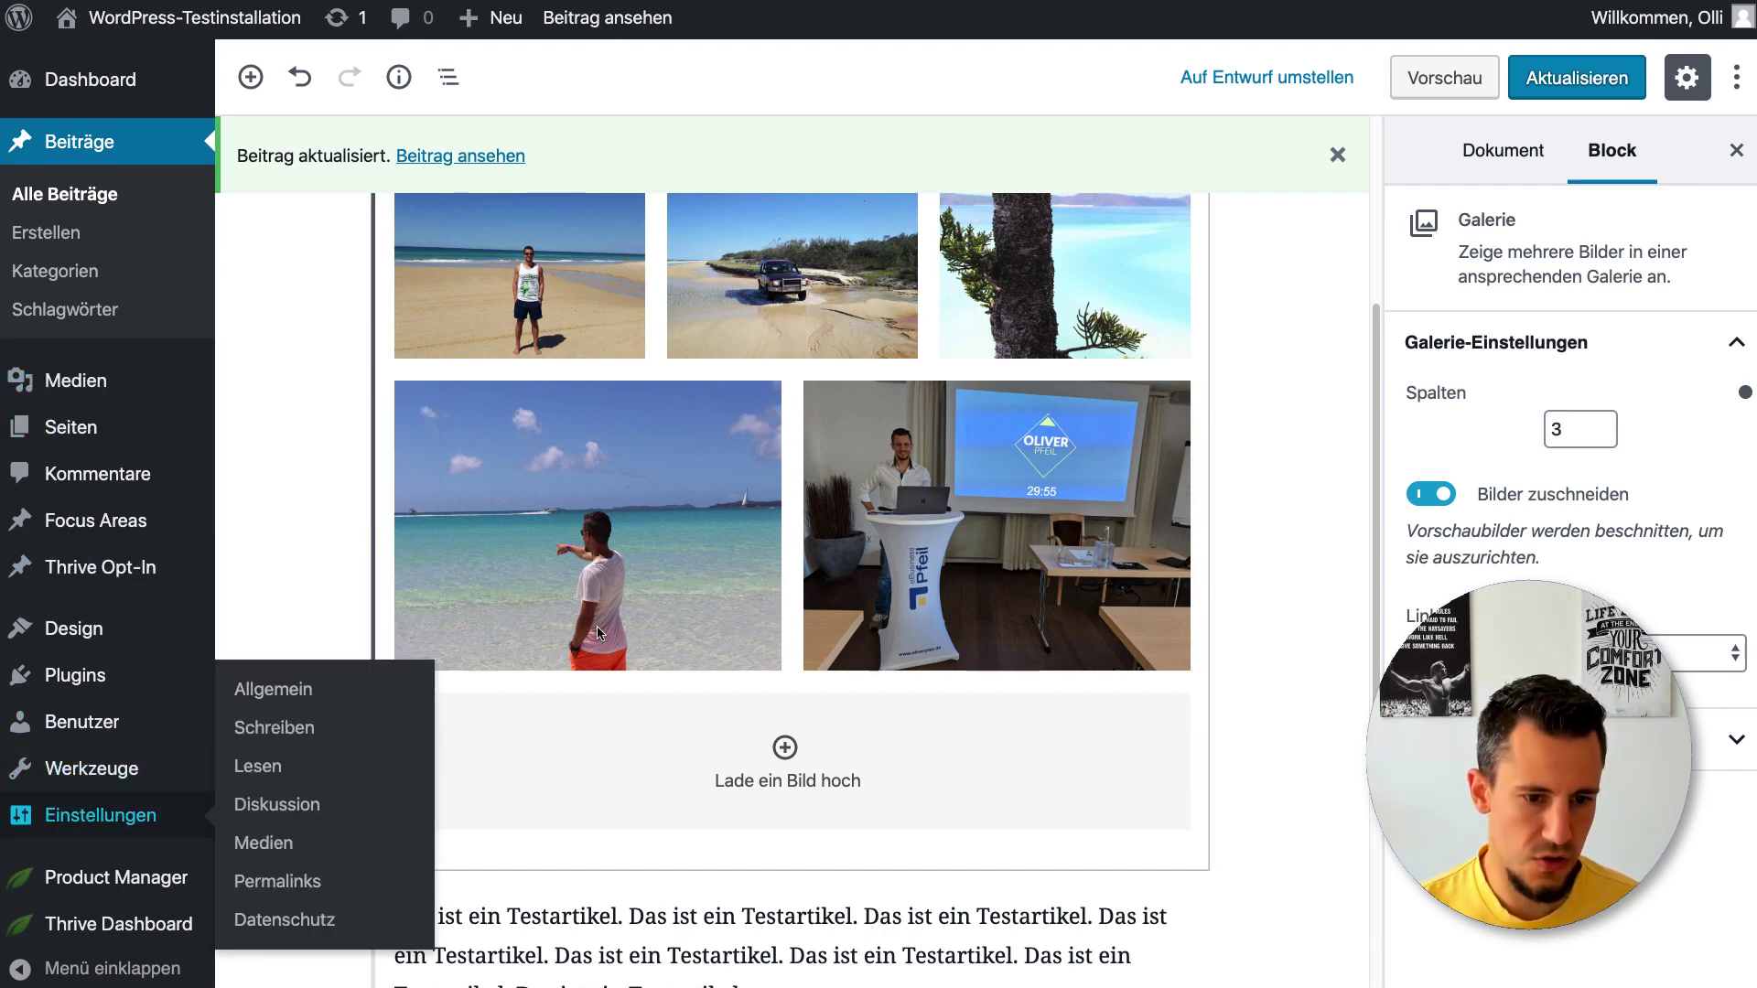
click(272, 689)
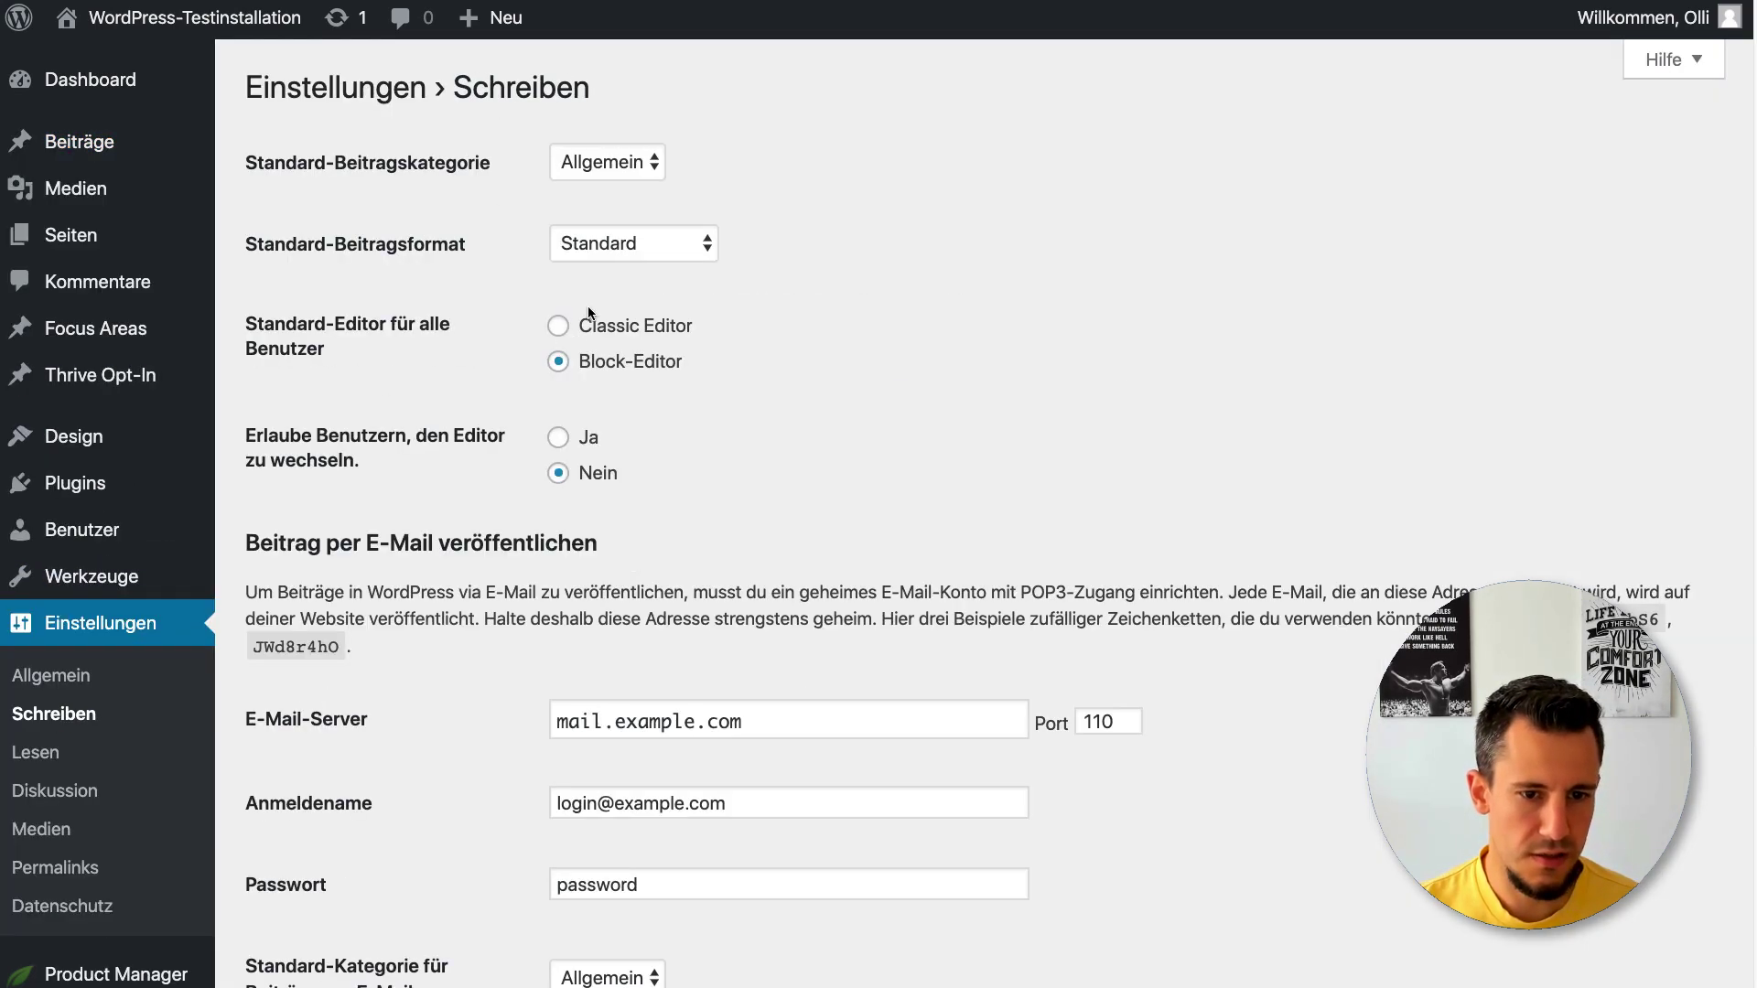
click(587, 323)
scroll(586, 458, down, 3)
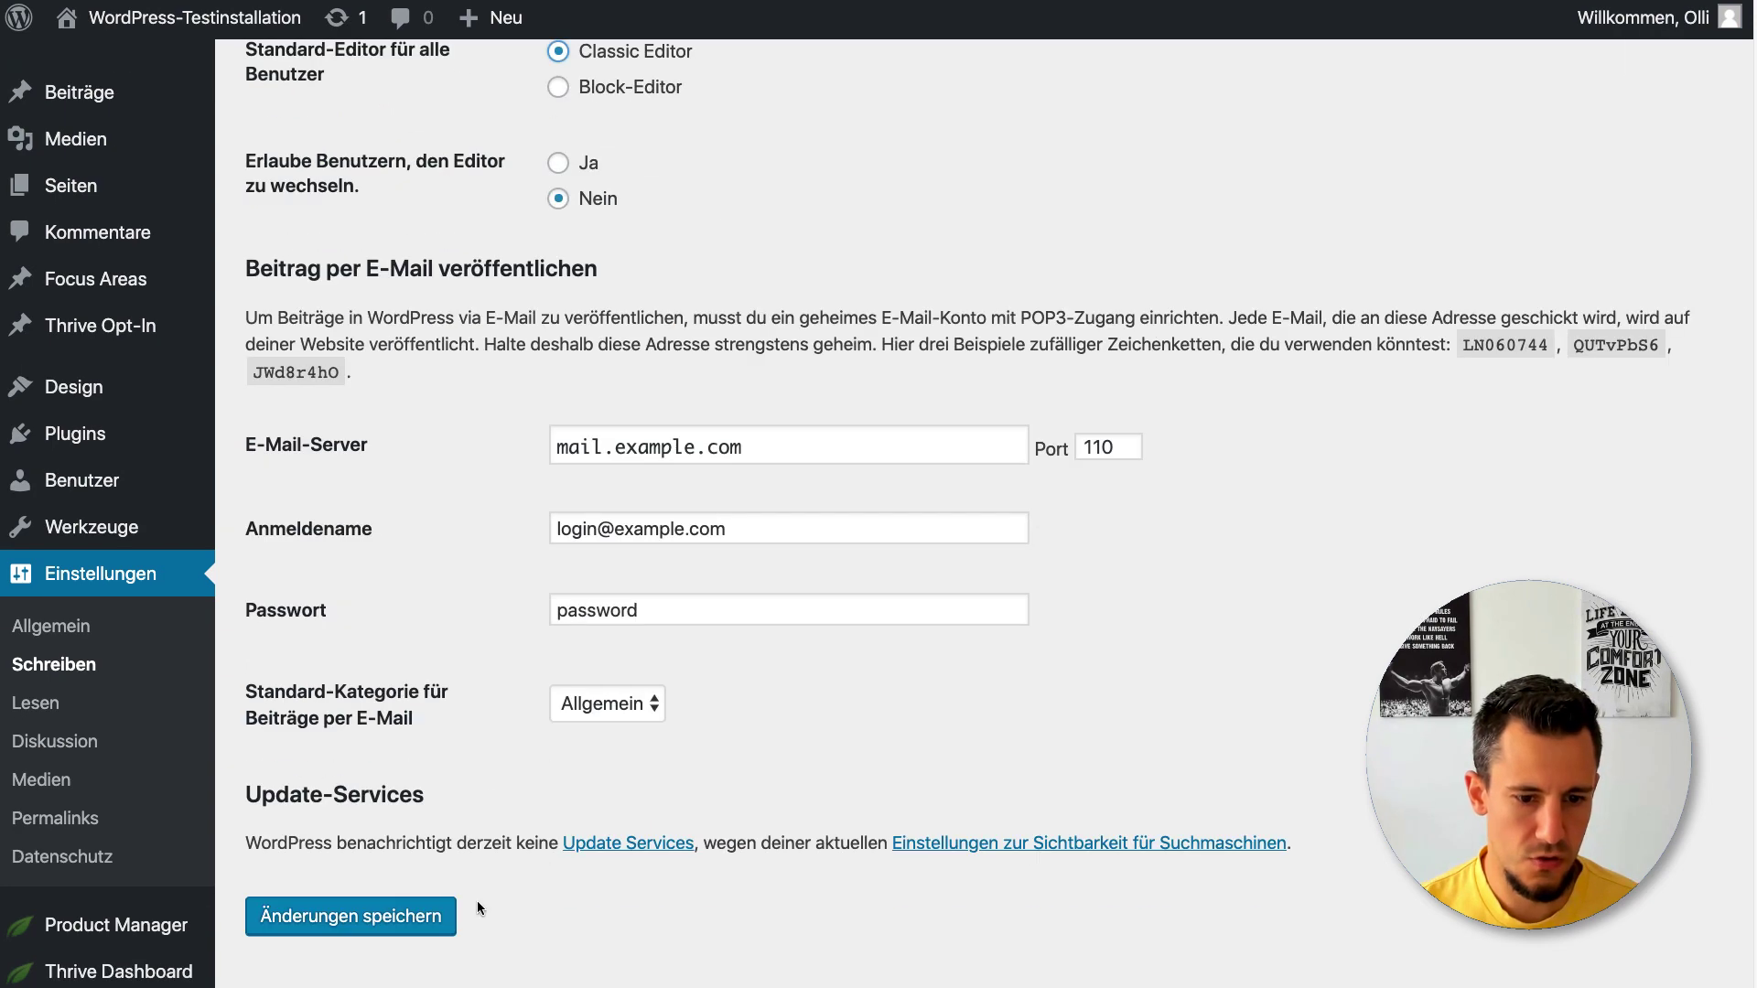
click(357, 918)
Open the post "Blogartikel 123" for editing and insert an empty line above its first paragraph
mouse_move(104, 228)
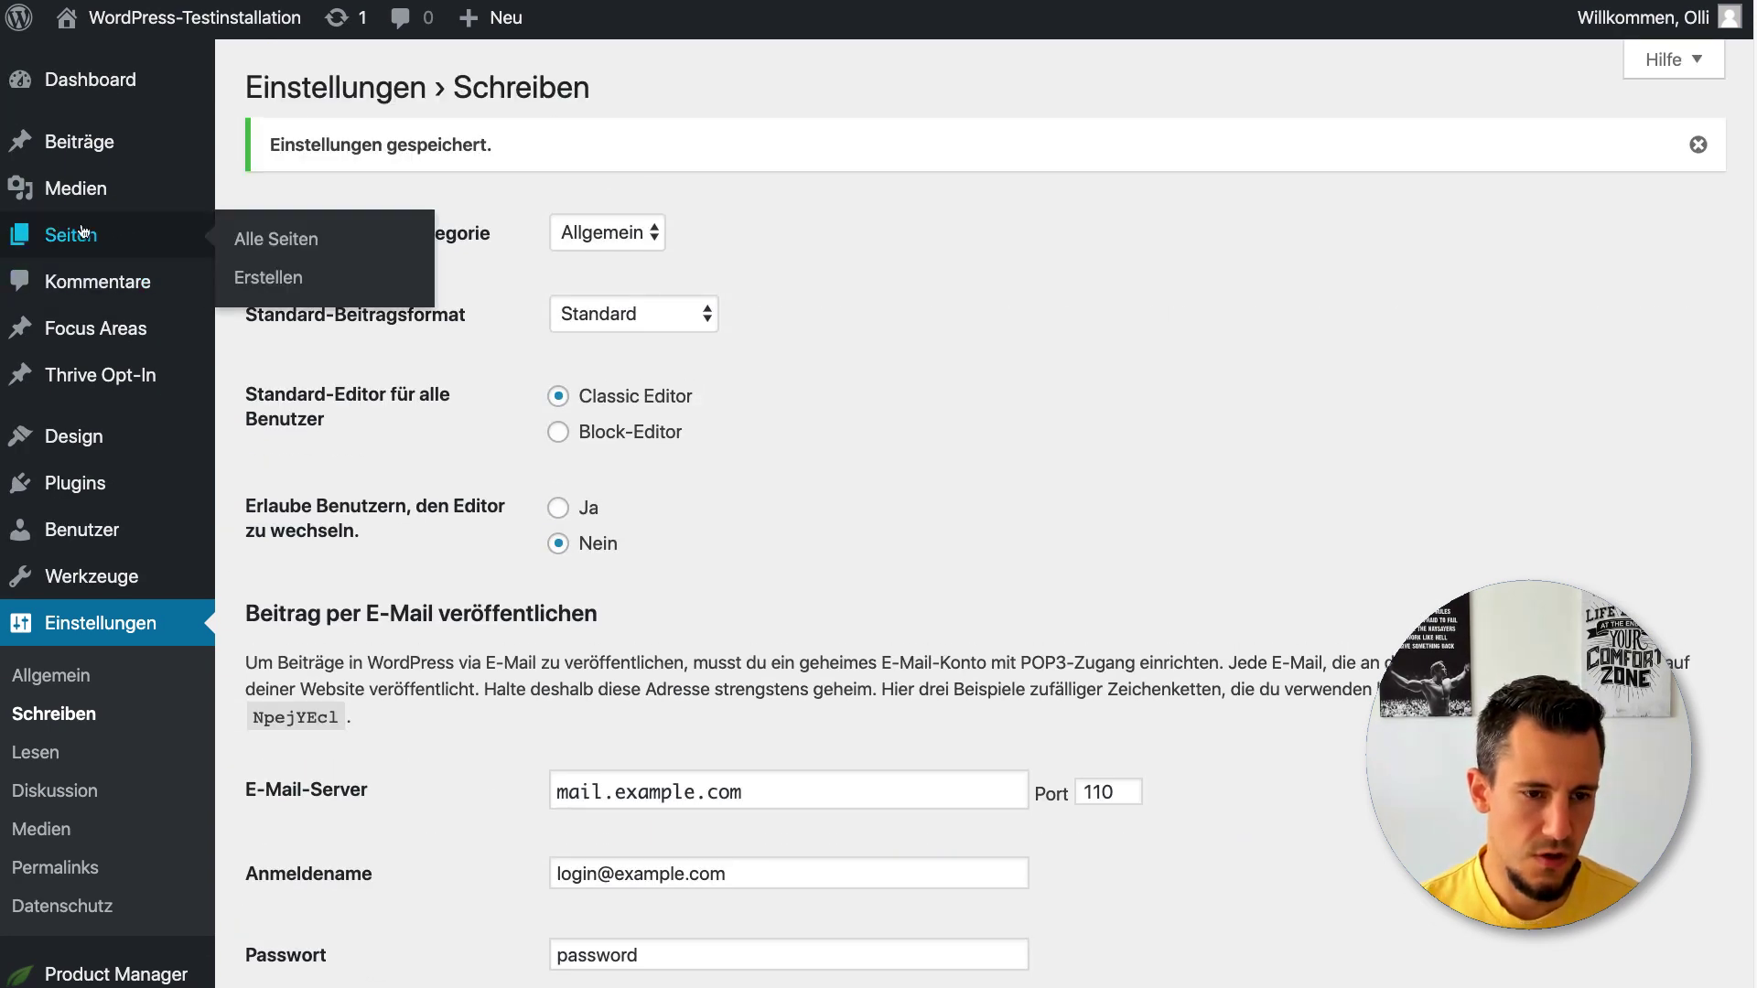
click(80, 141)
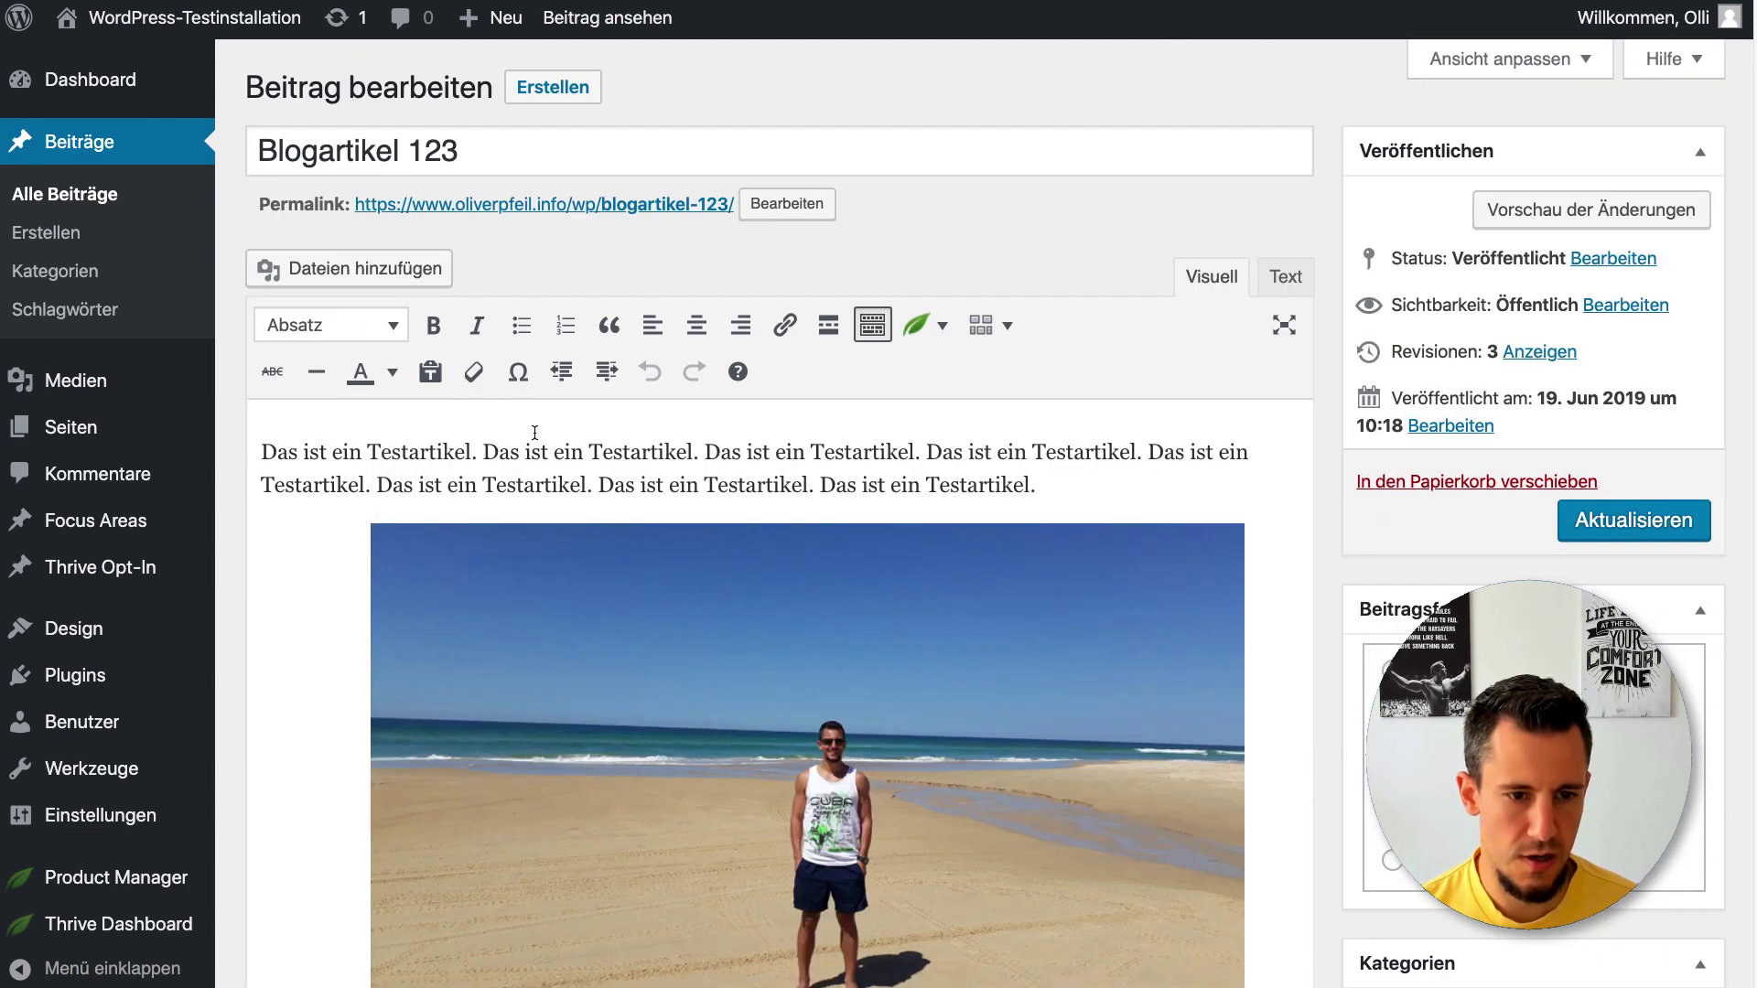
key(Return)
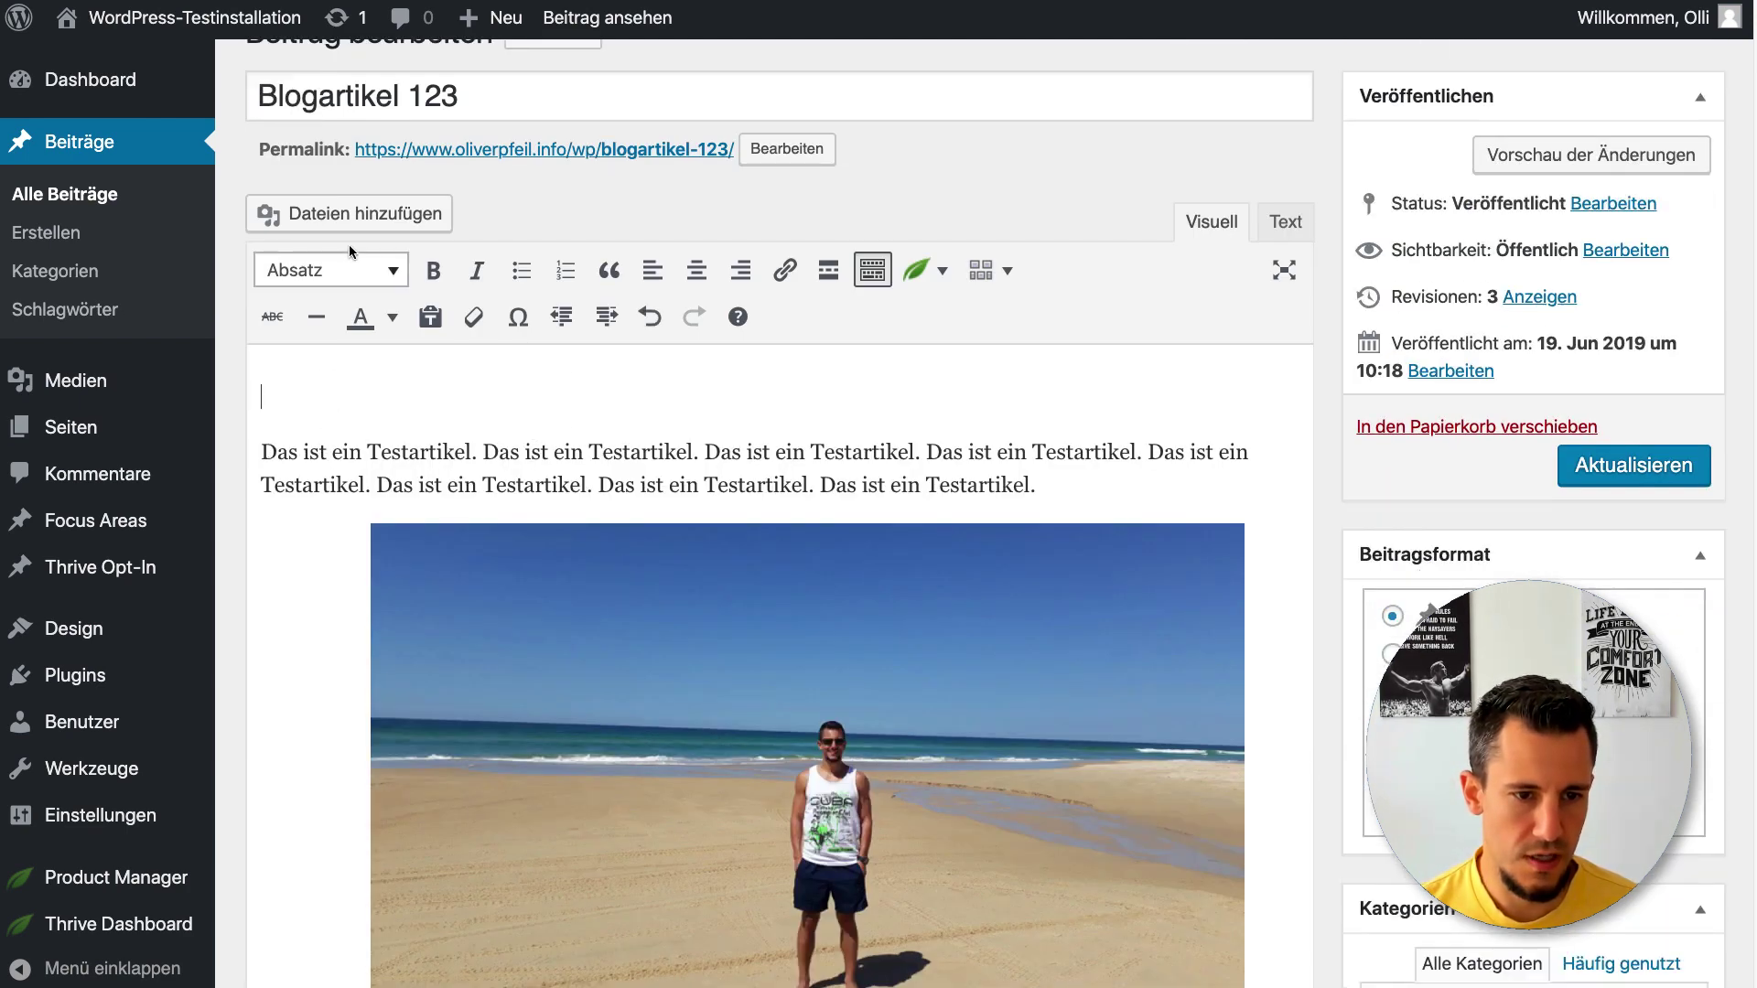
Create a new gallery from the presentation, tree trunk and man-pointing-at-the-sea photos in the media library
click(302, 216)
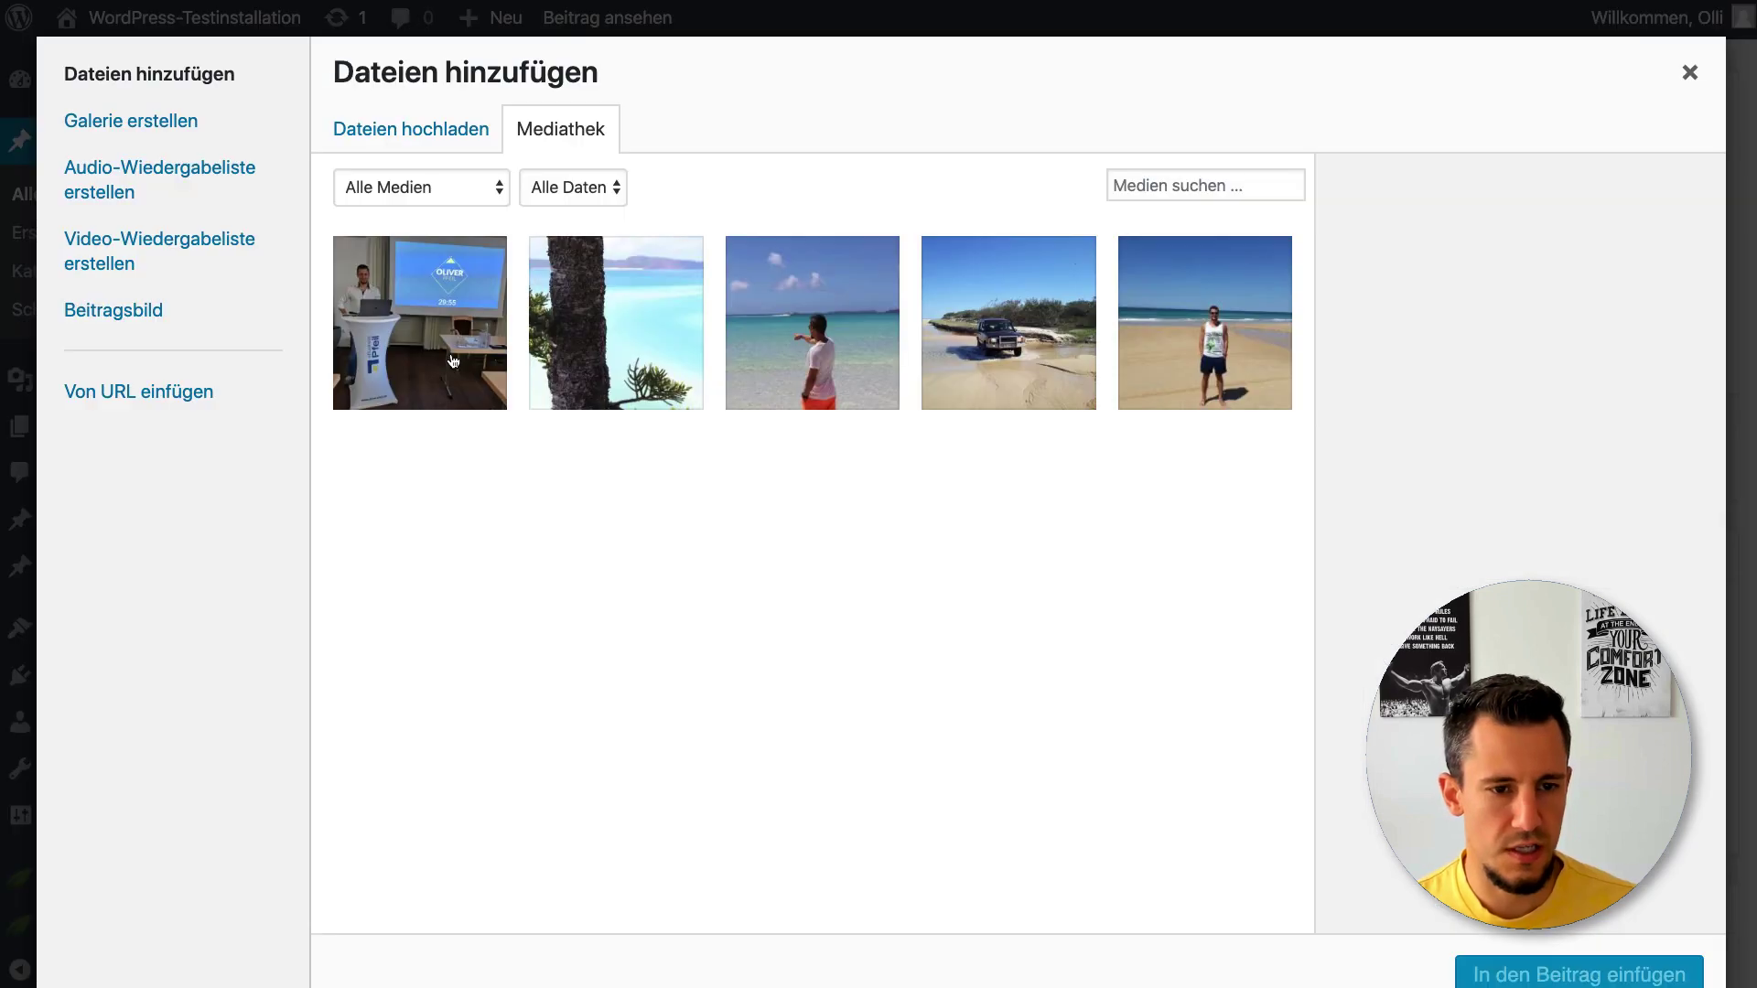
click(135, 123)
click(448, 342)
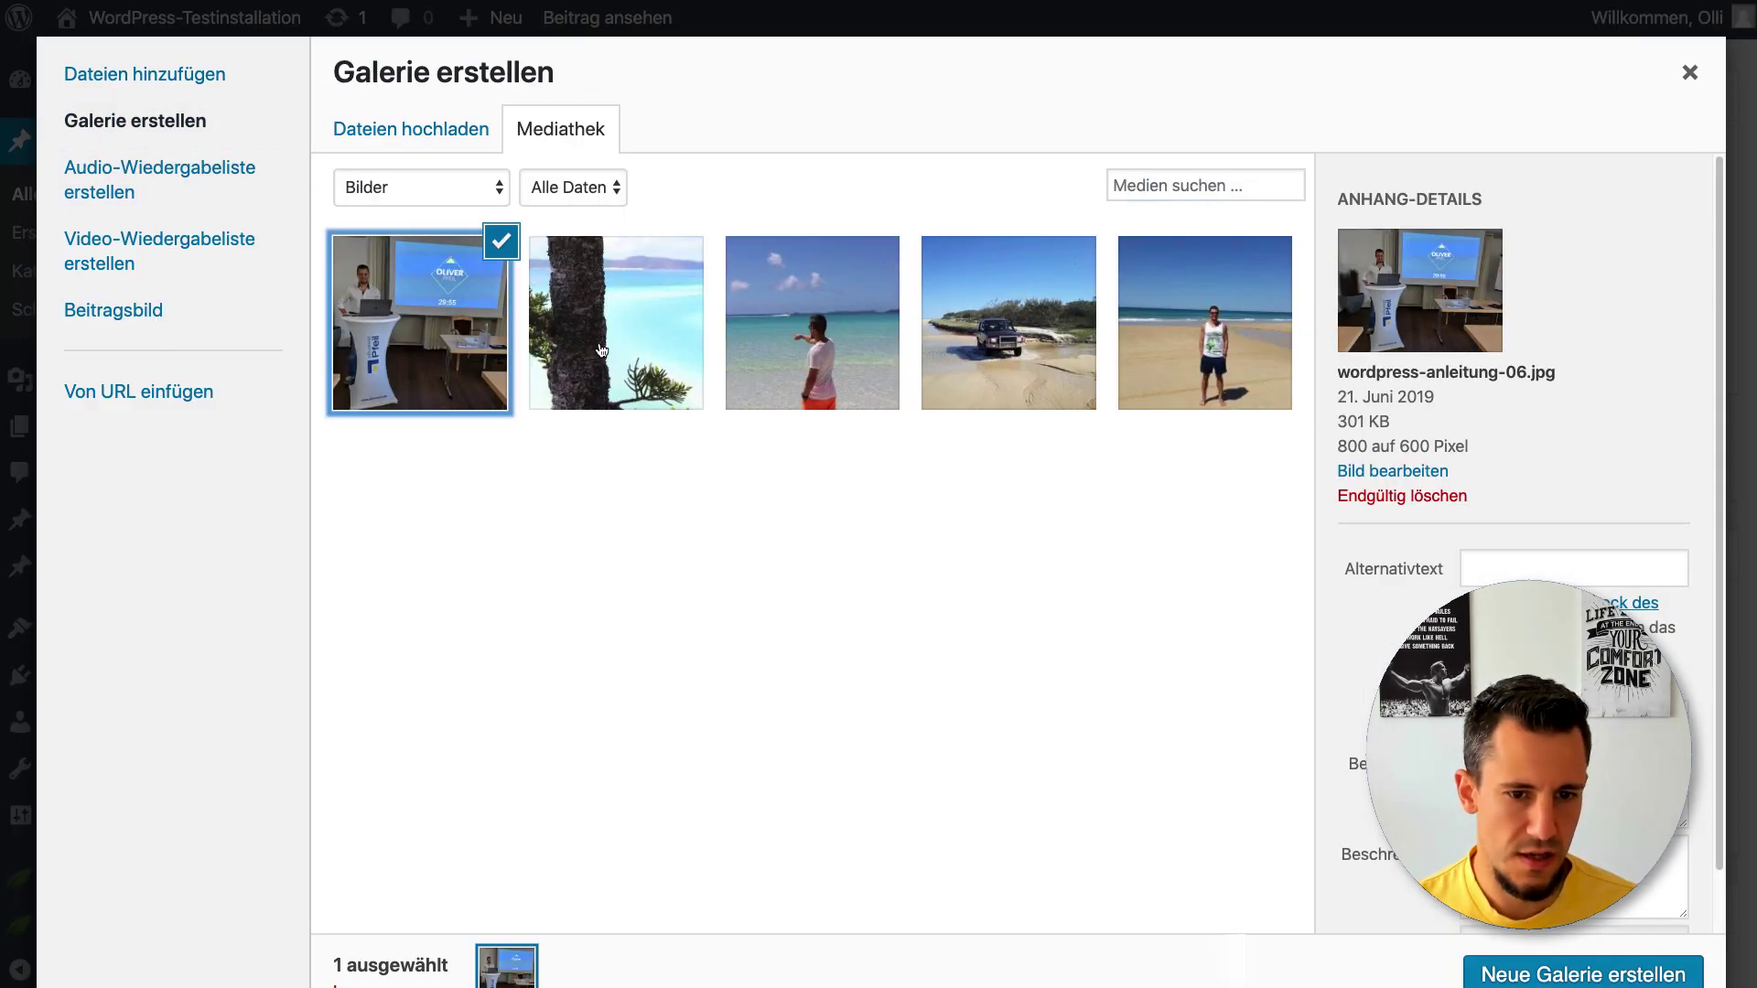
click(598, 352)
click(787, 348)
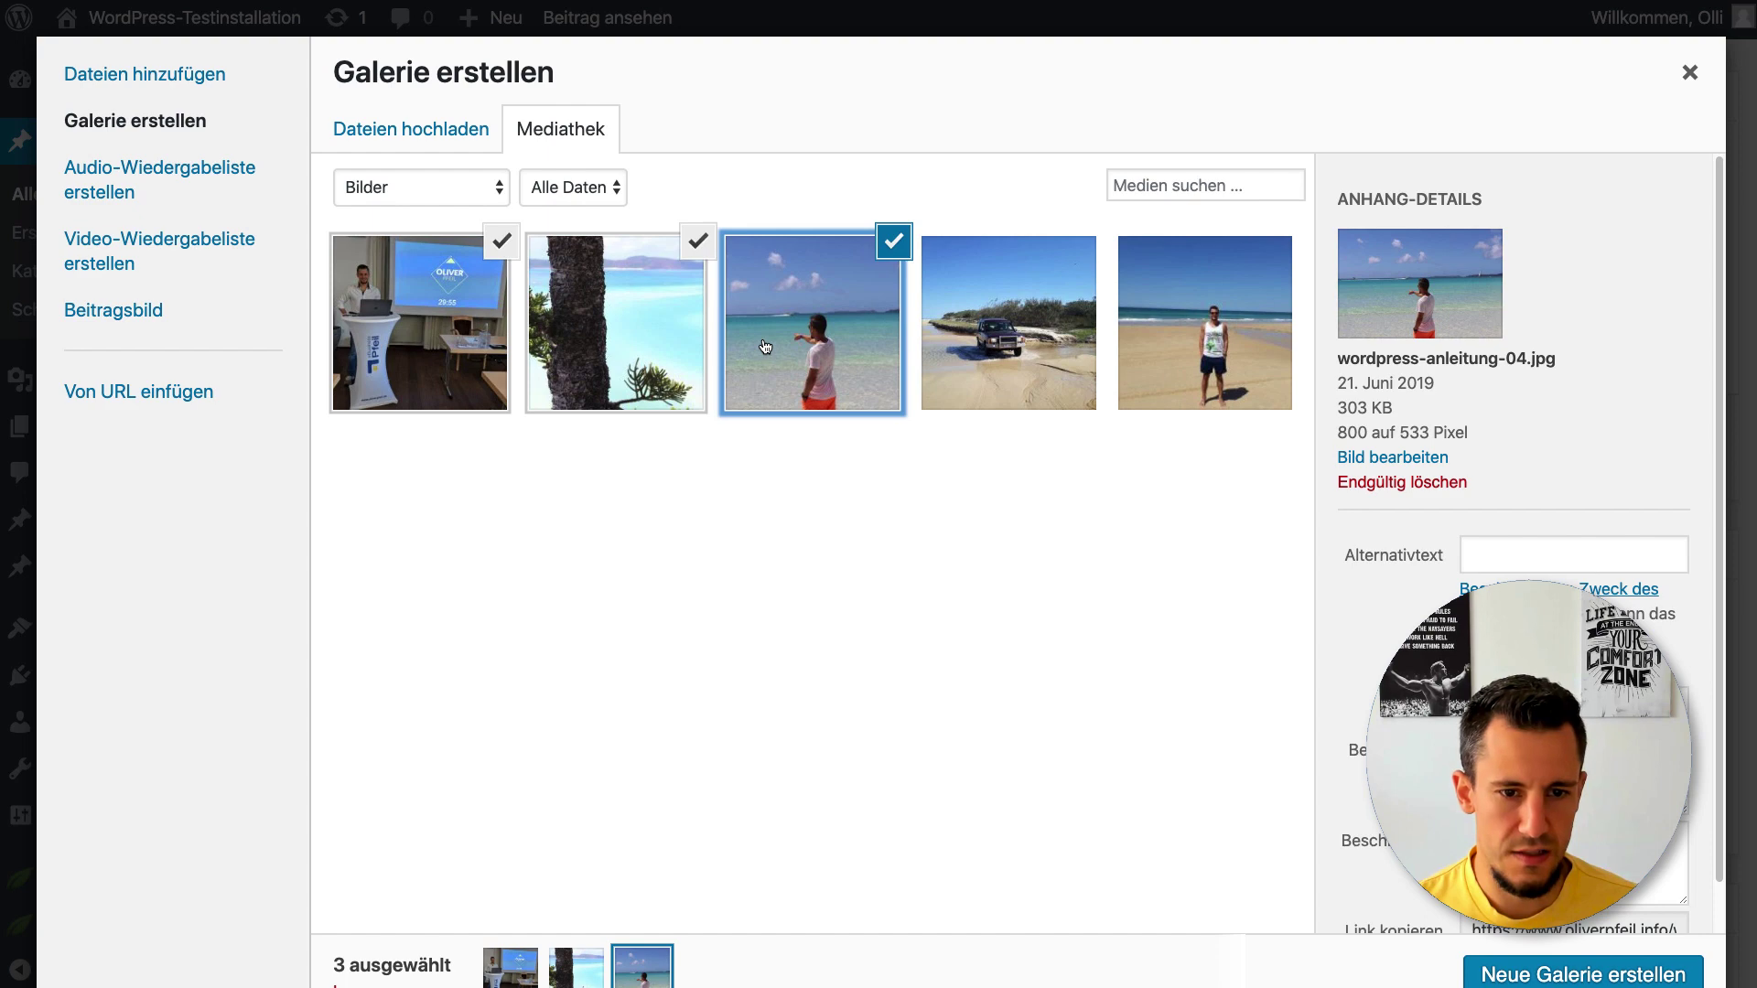
click(1482, 977)
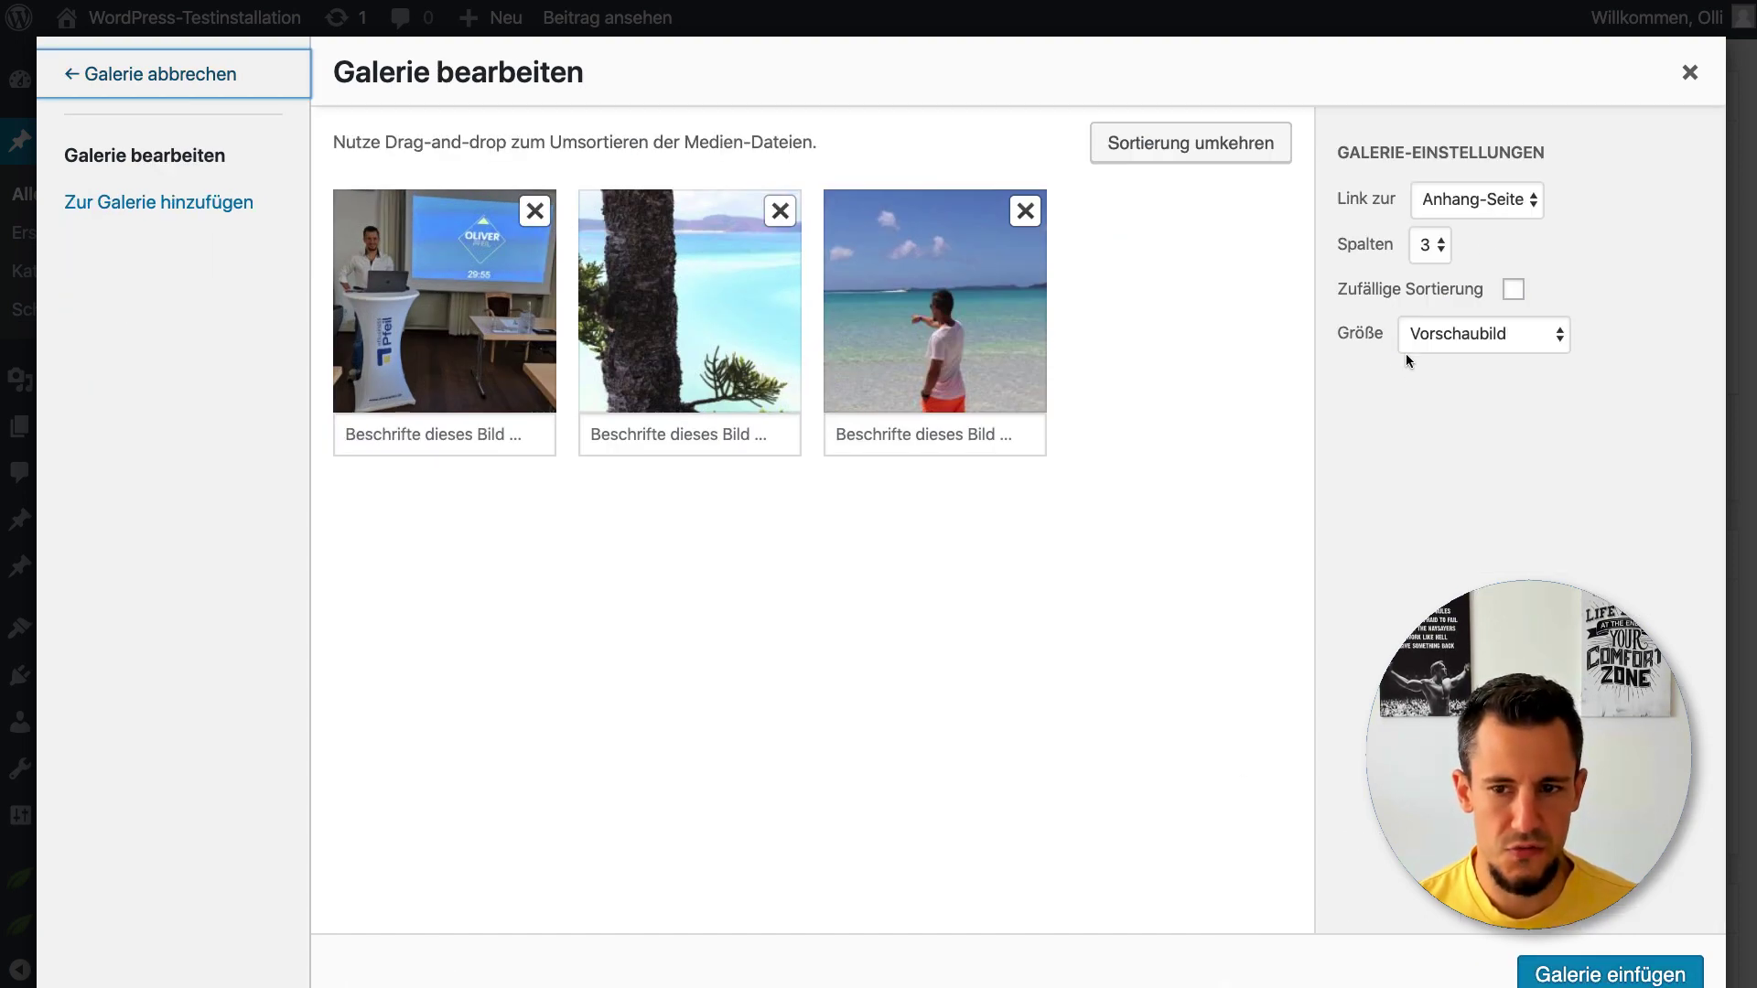
Review the gallery's link options, keep Anhang-Seite, and insert the gallery into the post
click(1479, 201)
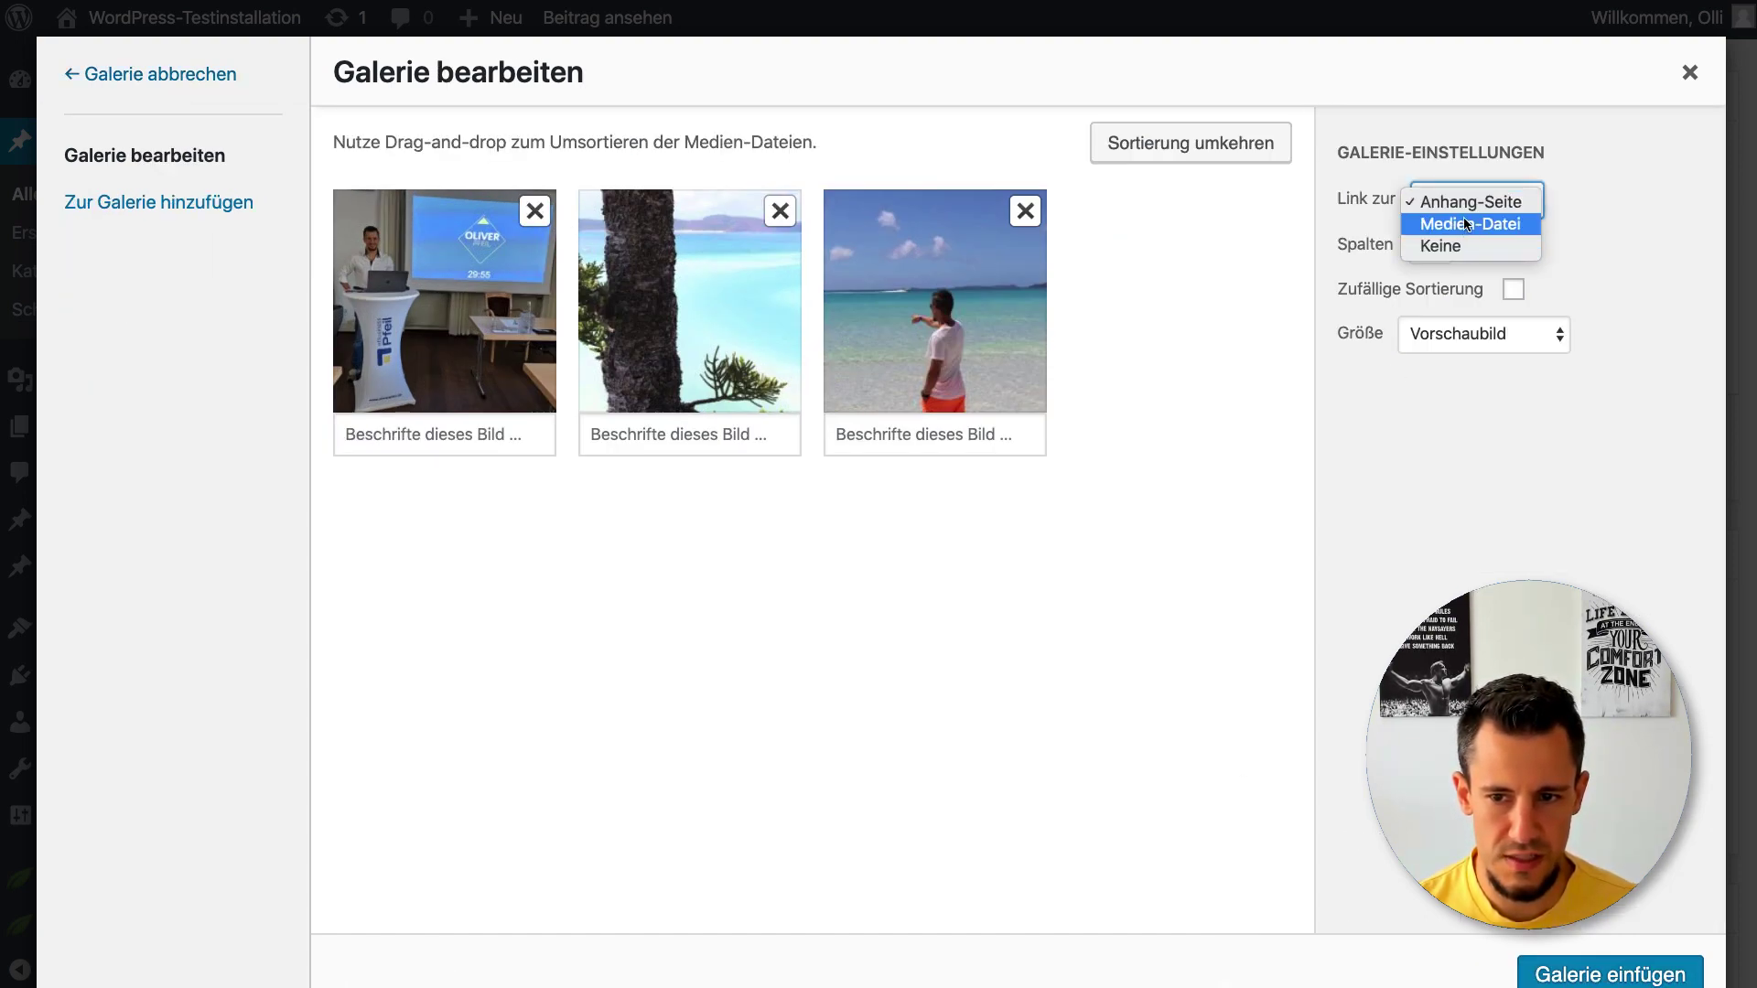
click(1491, 207)
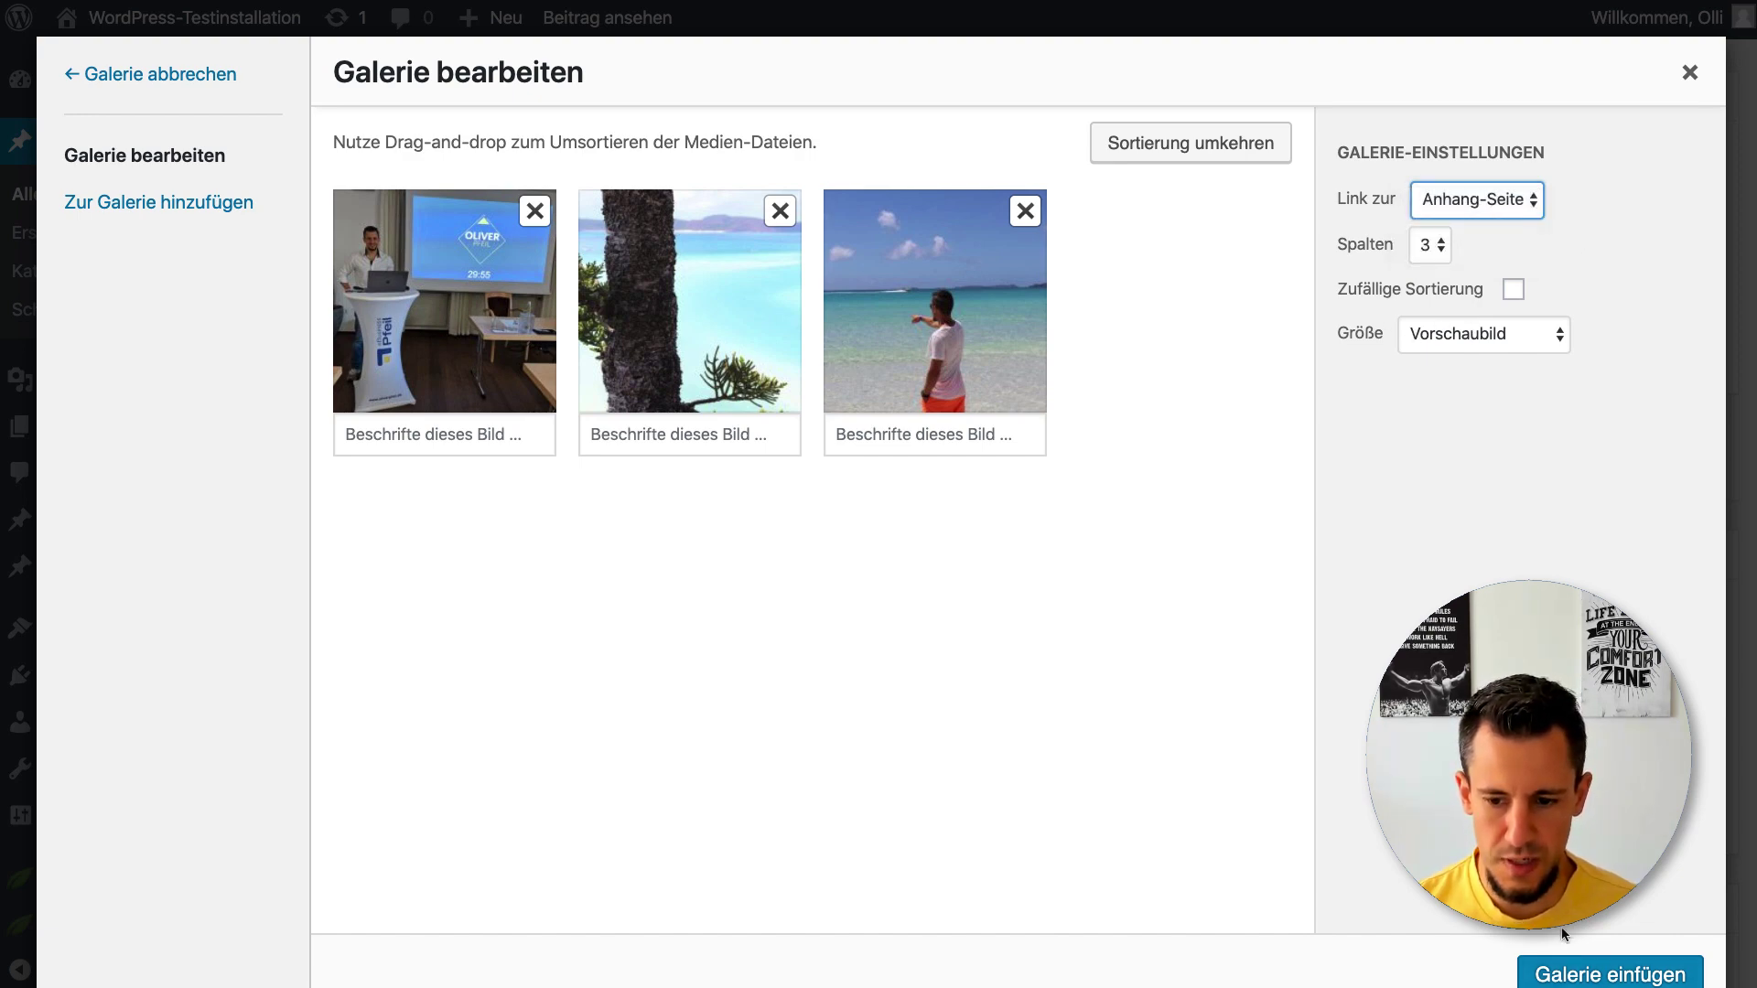
click(1583, 972)
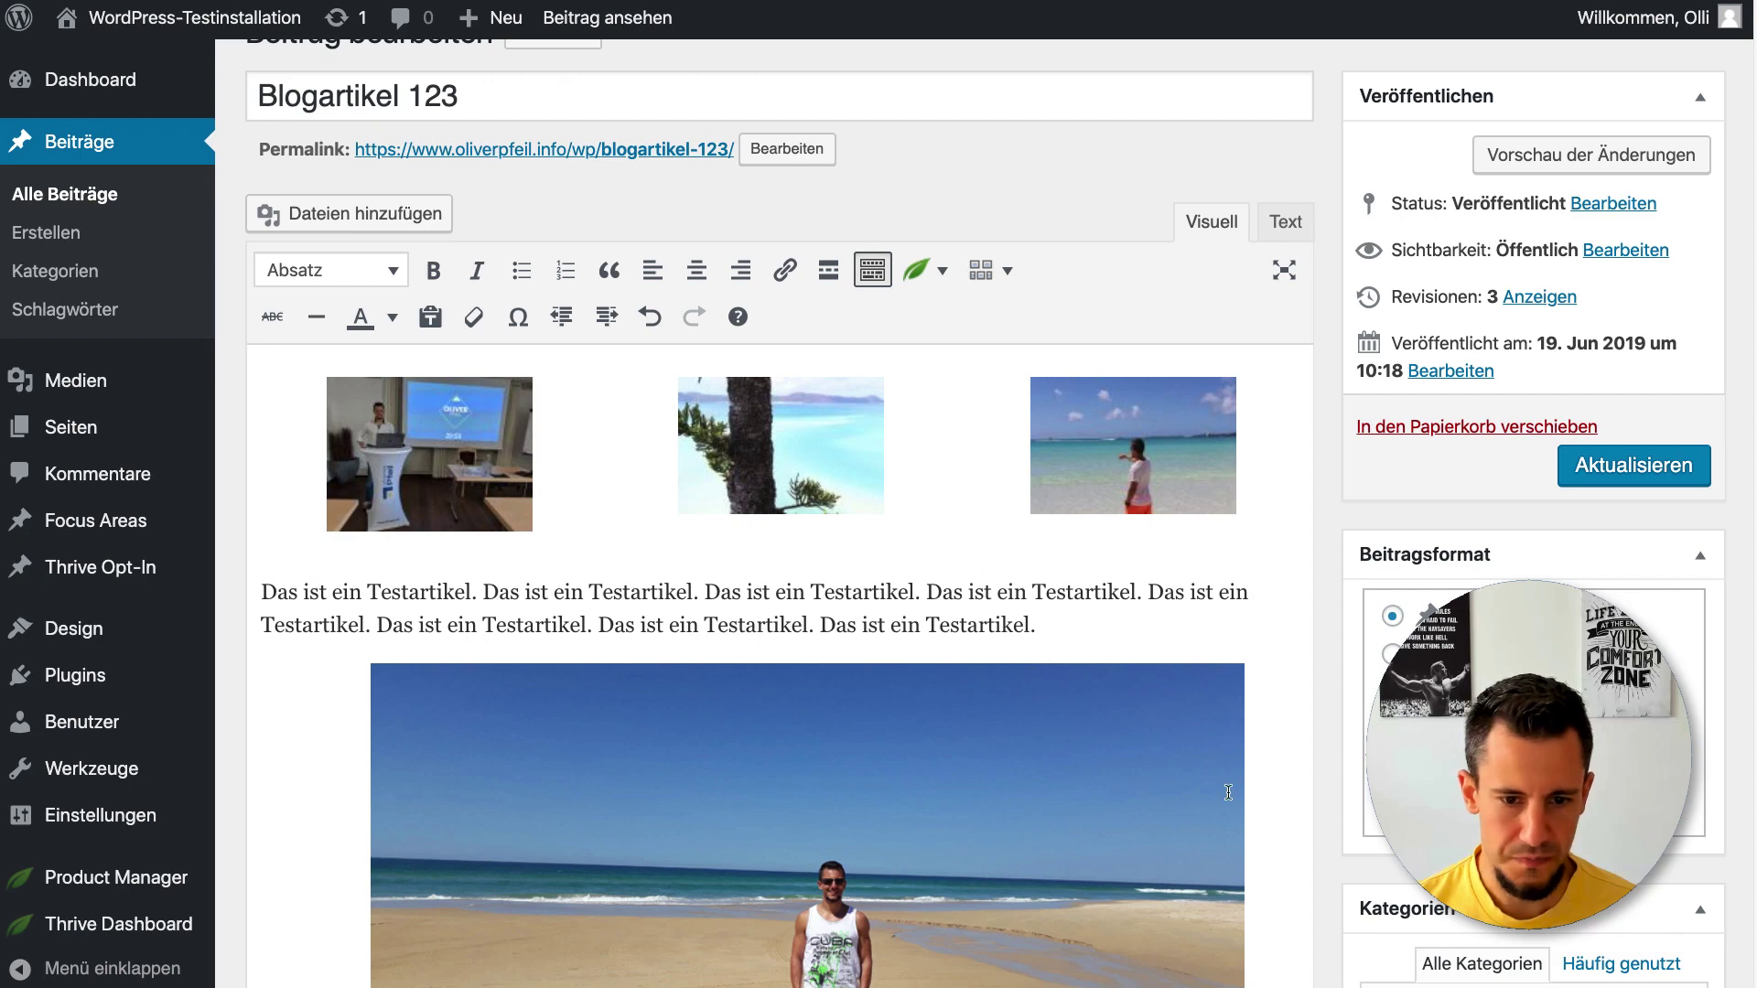
Update the post with the new gallery and open it for viewing
click(463, 437)
click(1578, 492)
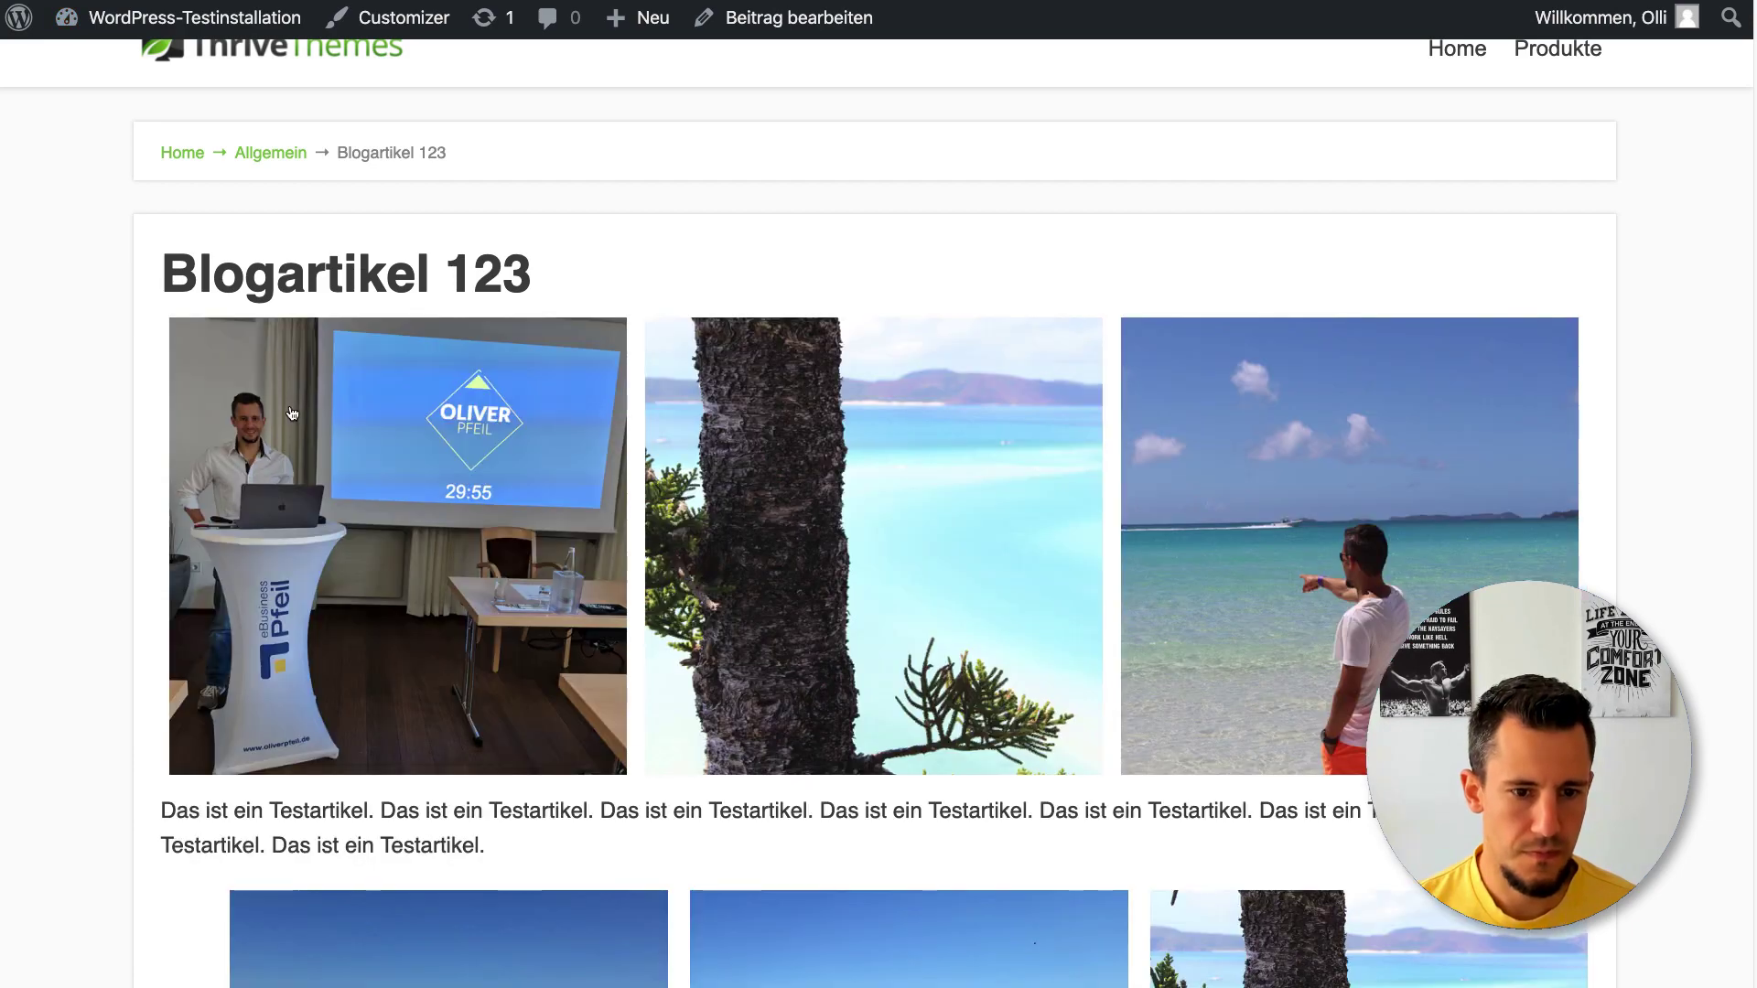
Browse the new gallery's enlarged images, look over both galleries in the published post and close the view
click(294, 416)
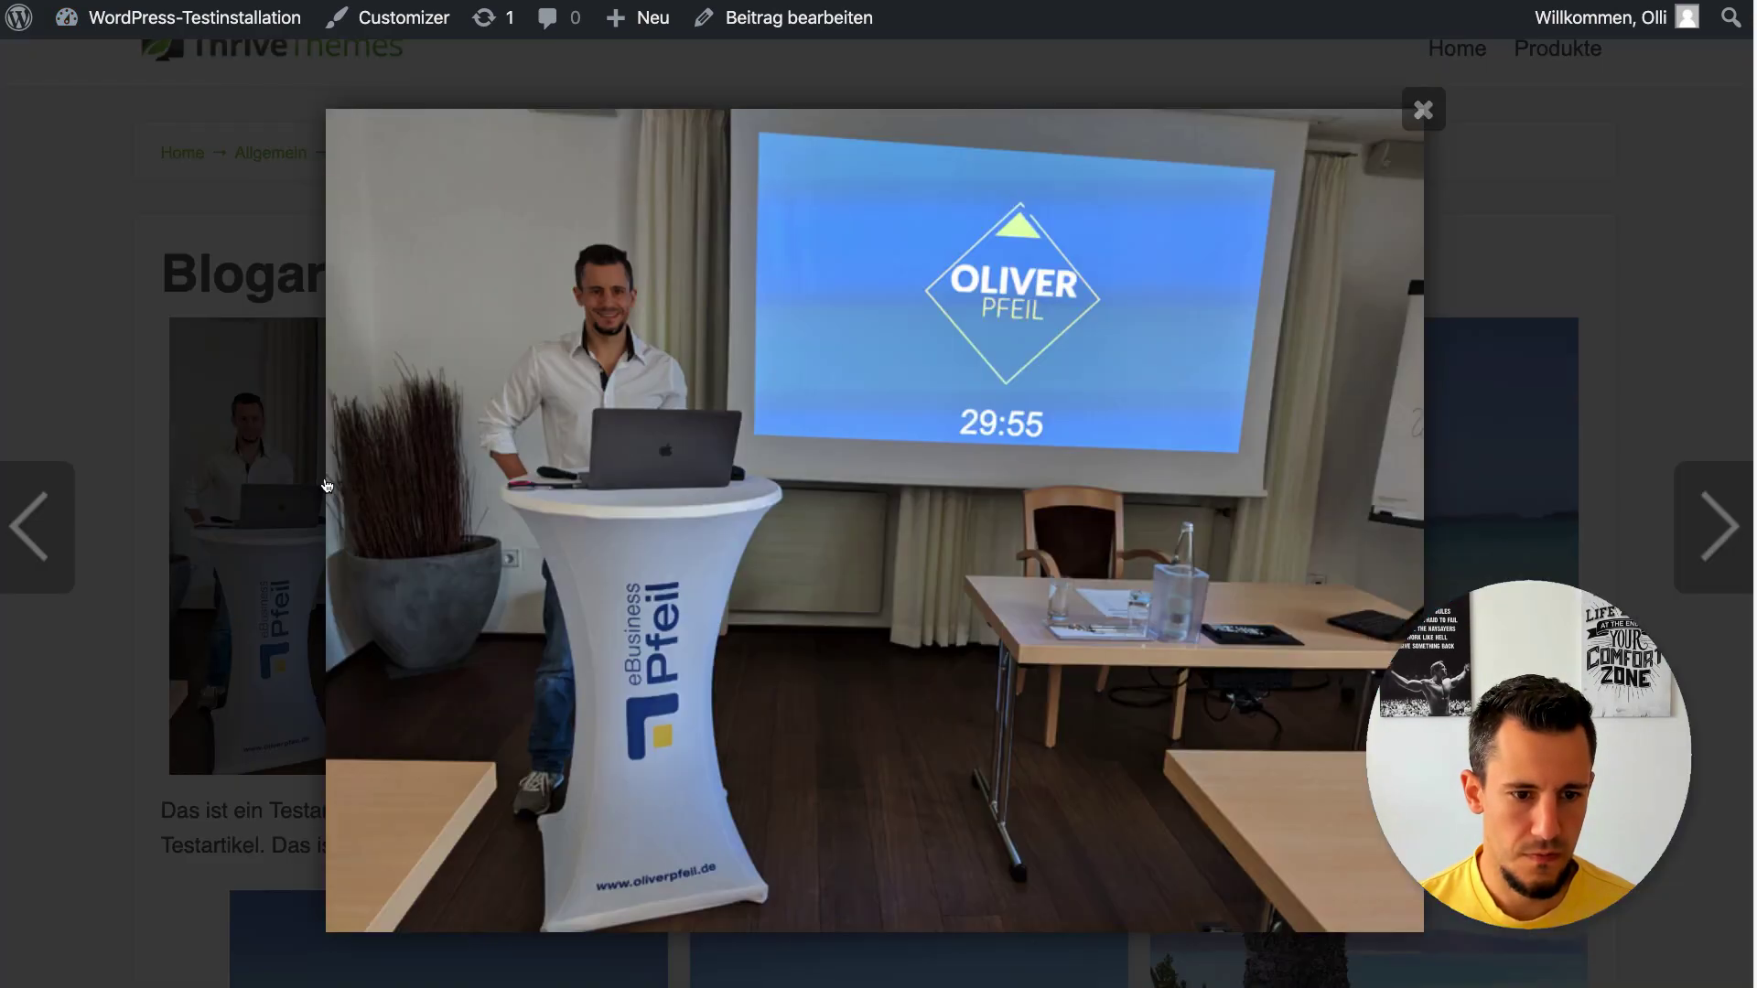
click(1720, 525)
click(1722, 525)
click(1724, 522)
click(1724, 523)
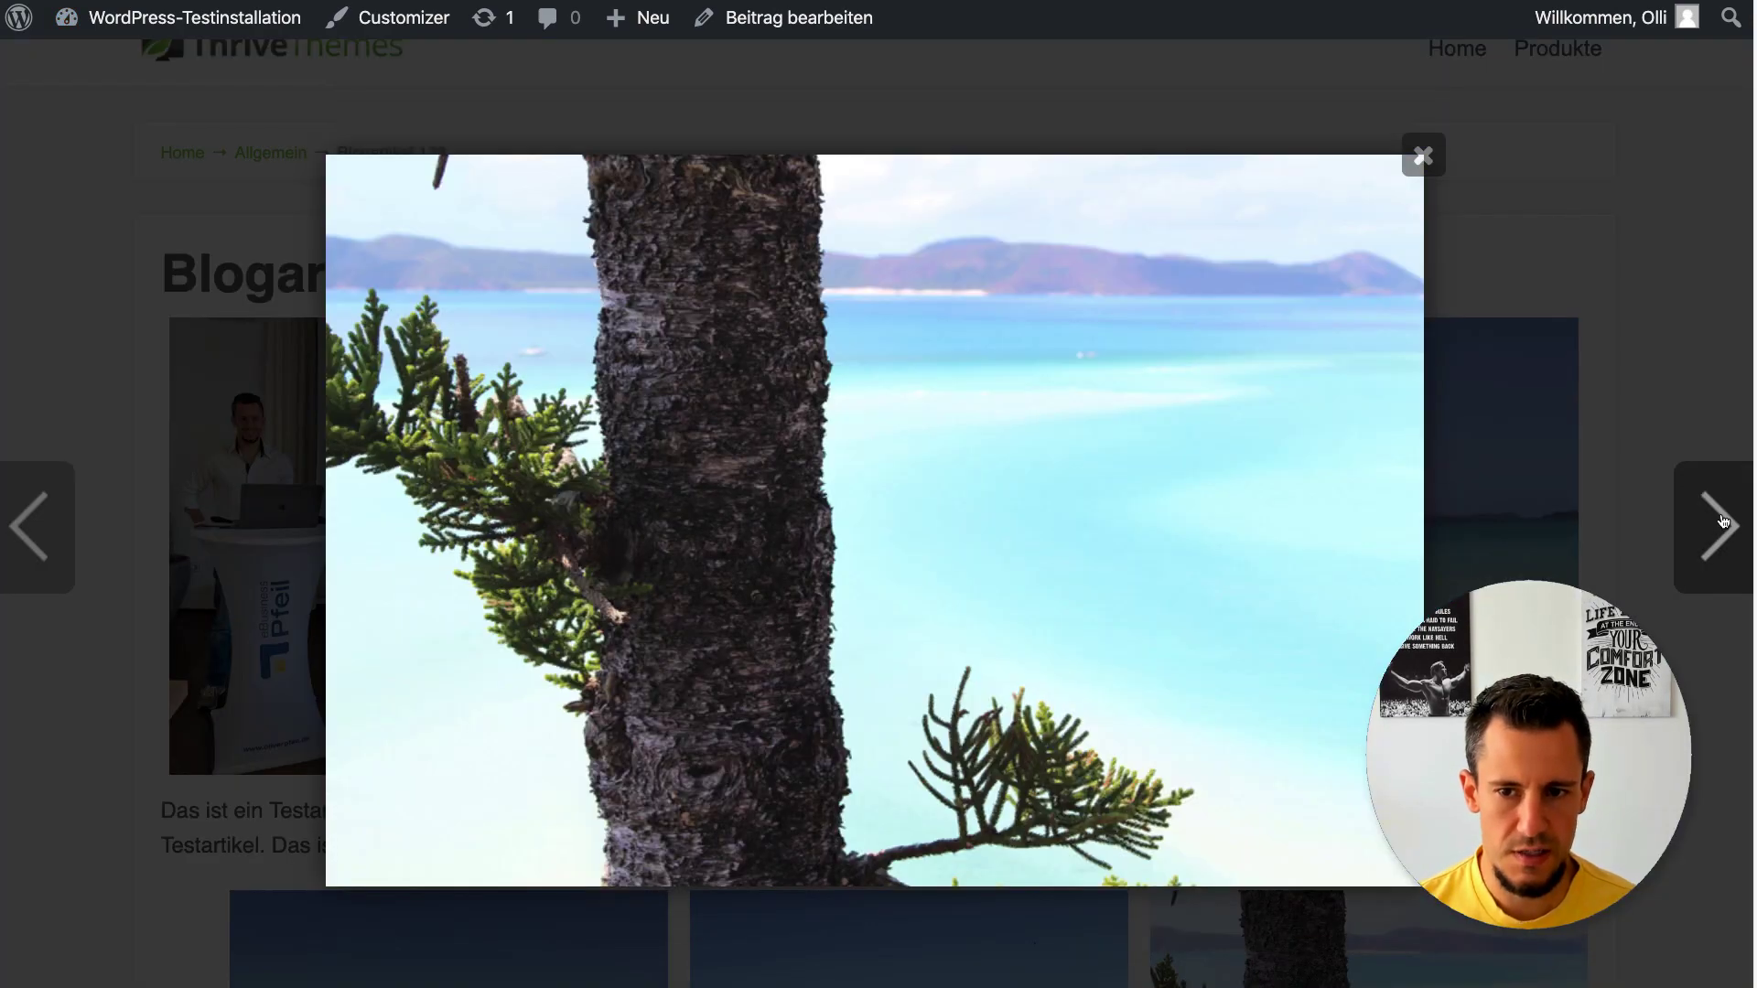
click(1453, 164)
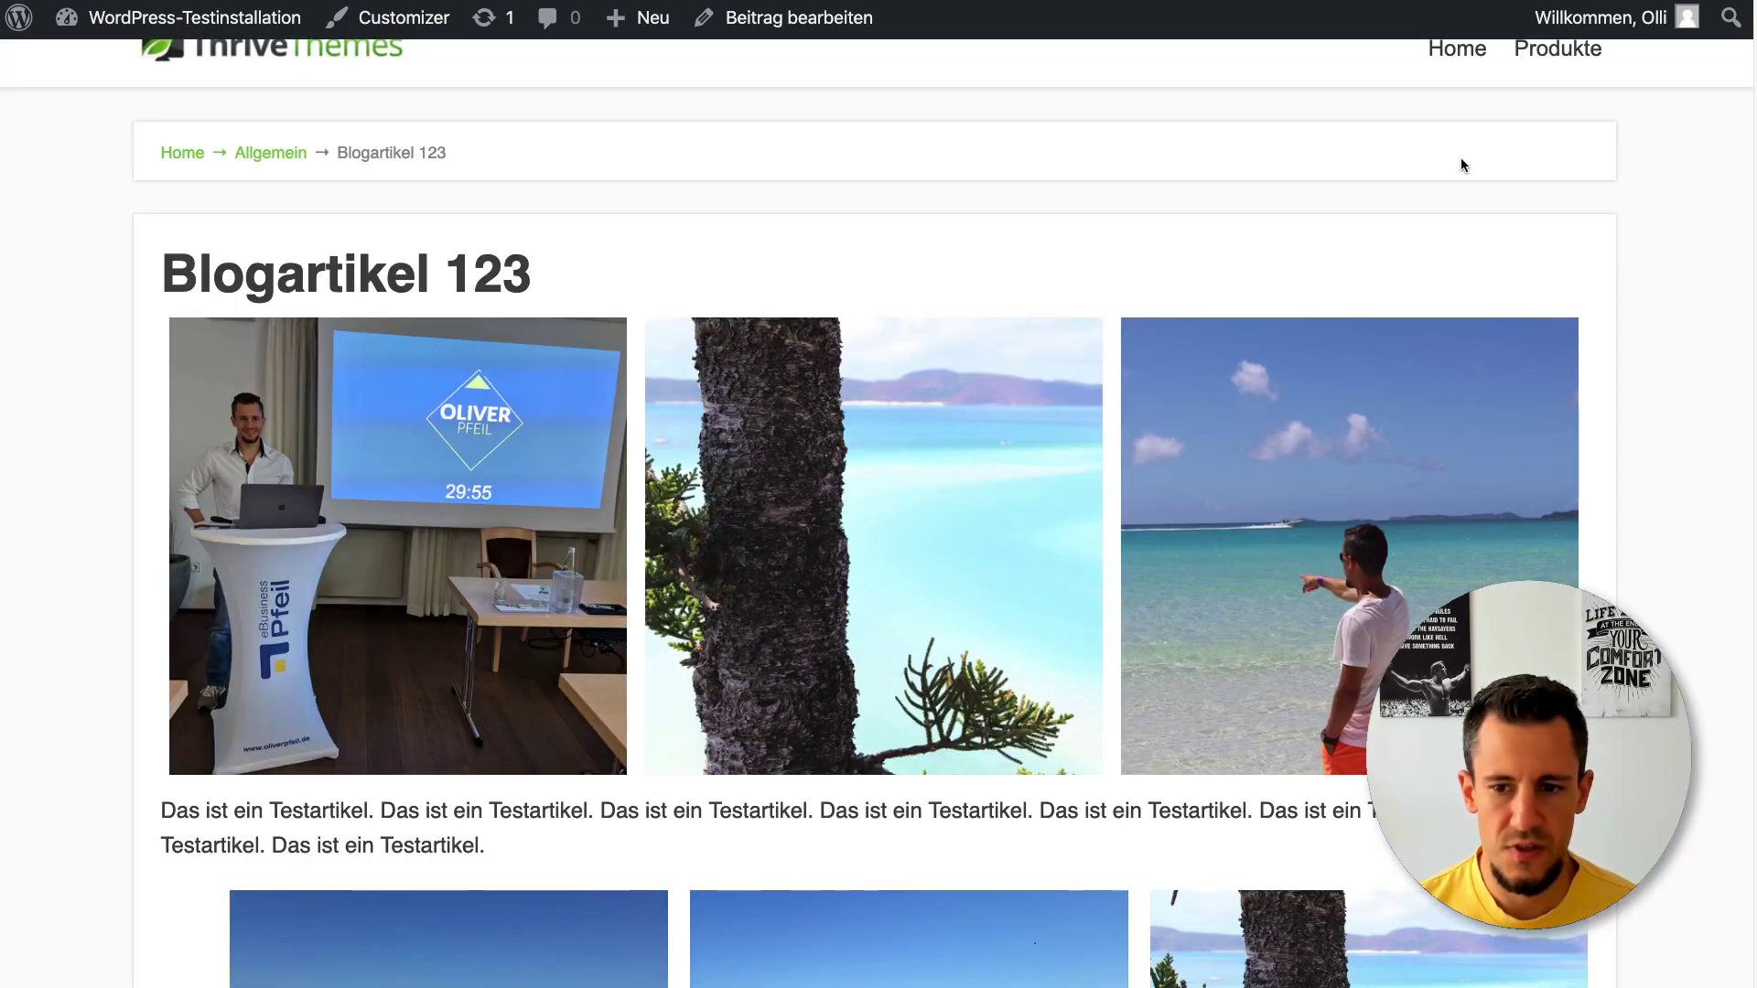
scroll(1430, 169, down, 6)
scroll(1340, 212, up, 7)
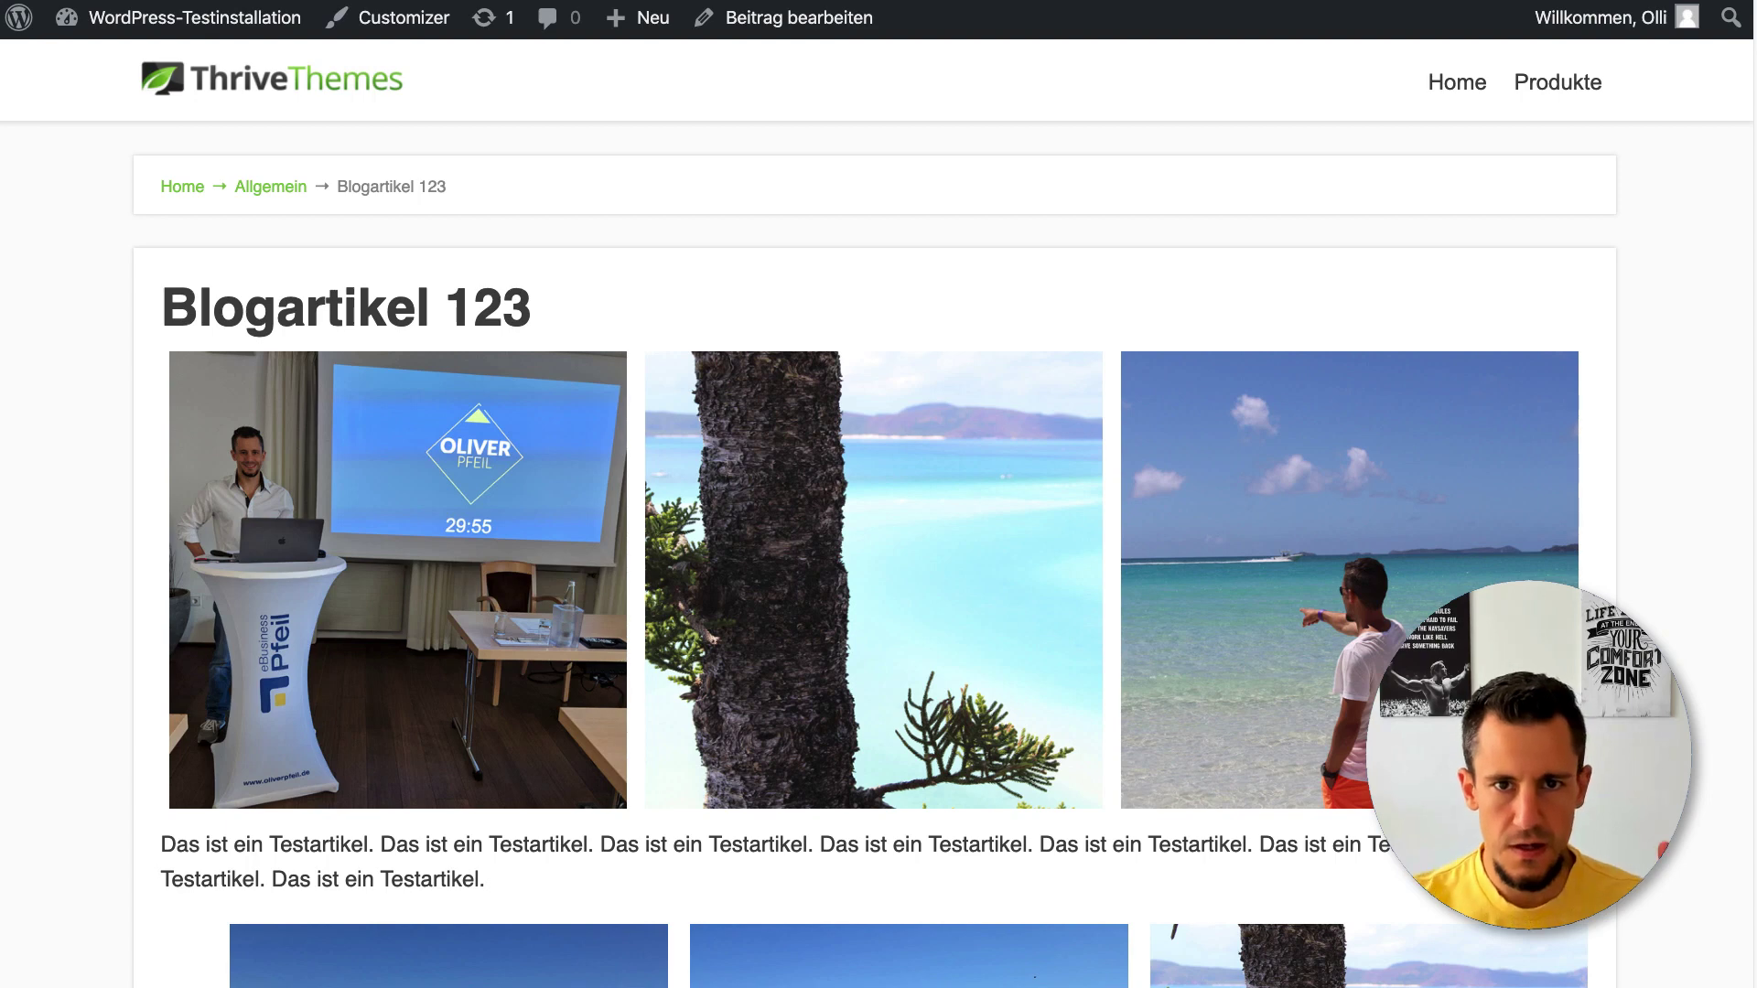
mouse_move(292, 4)
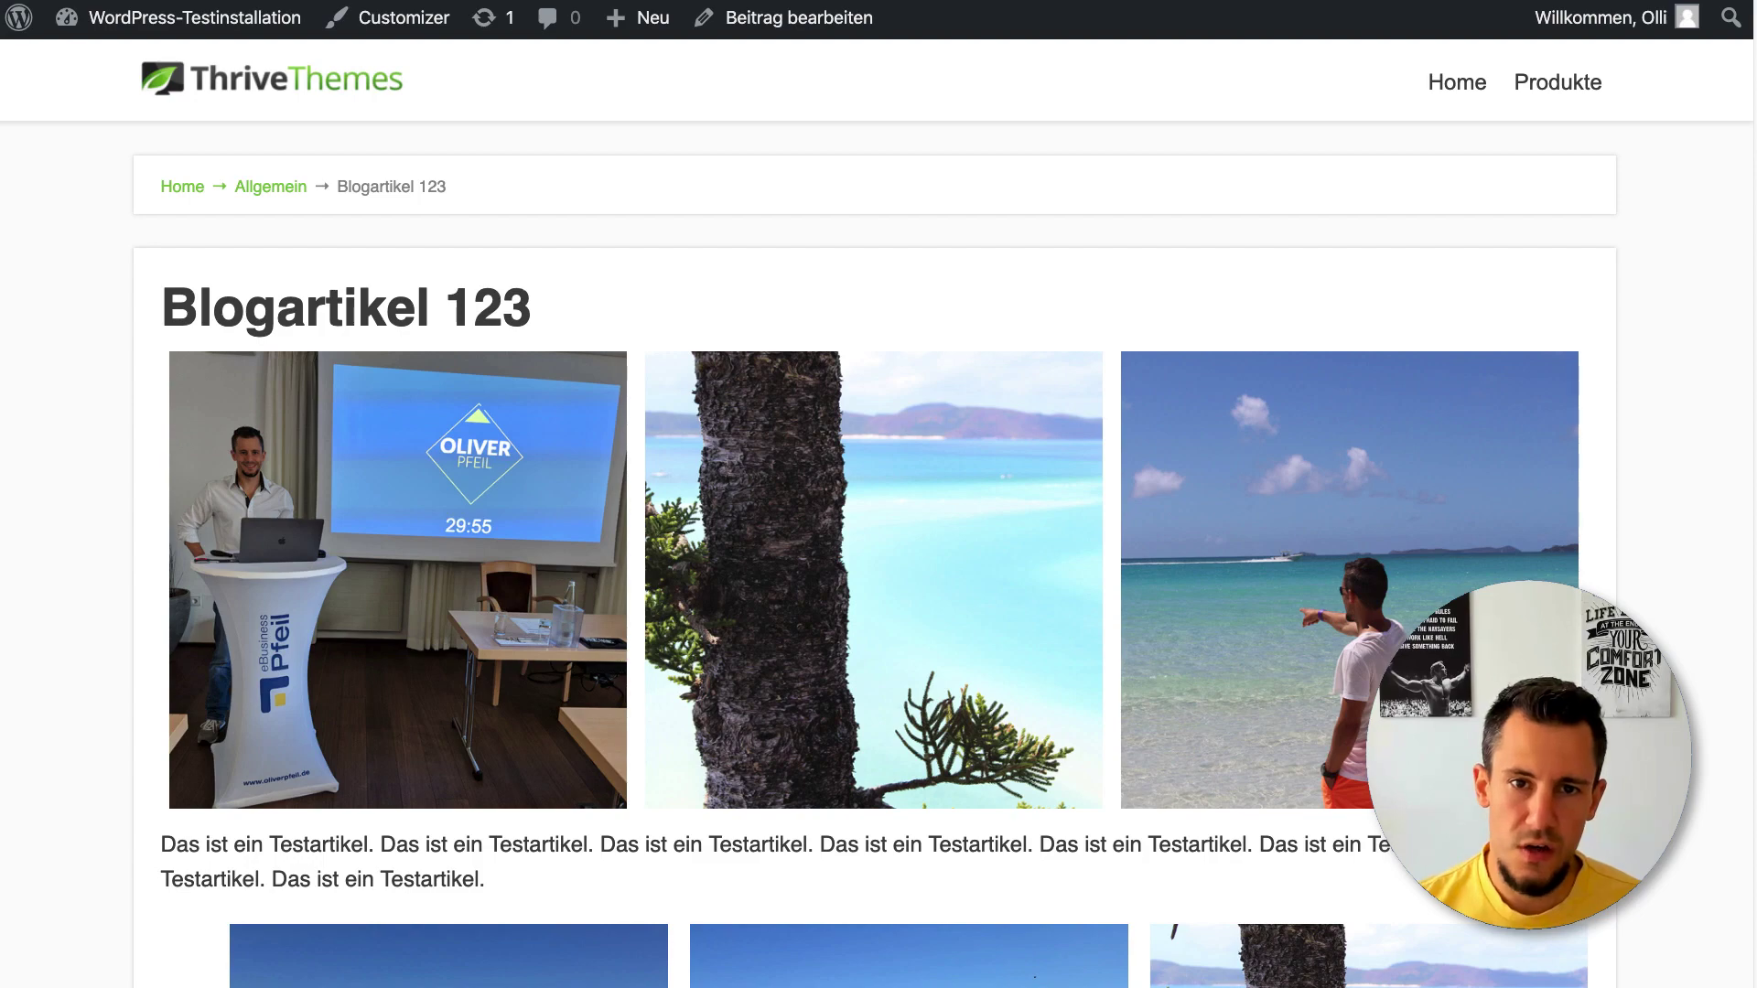
key(super+w)
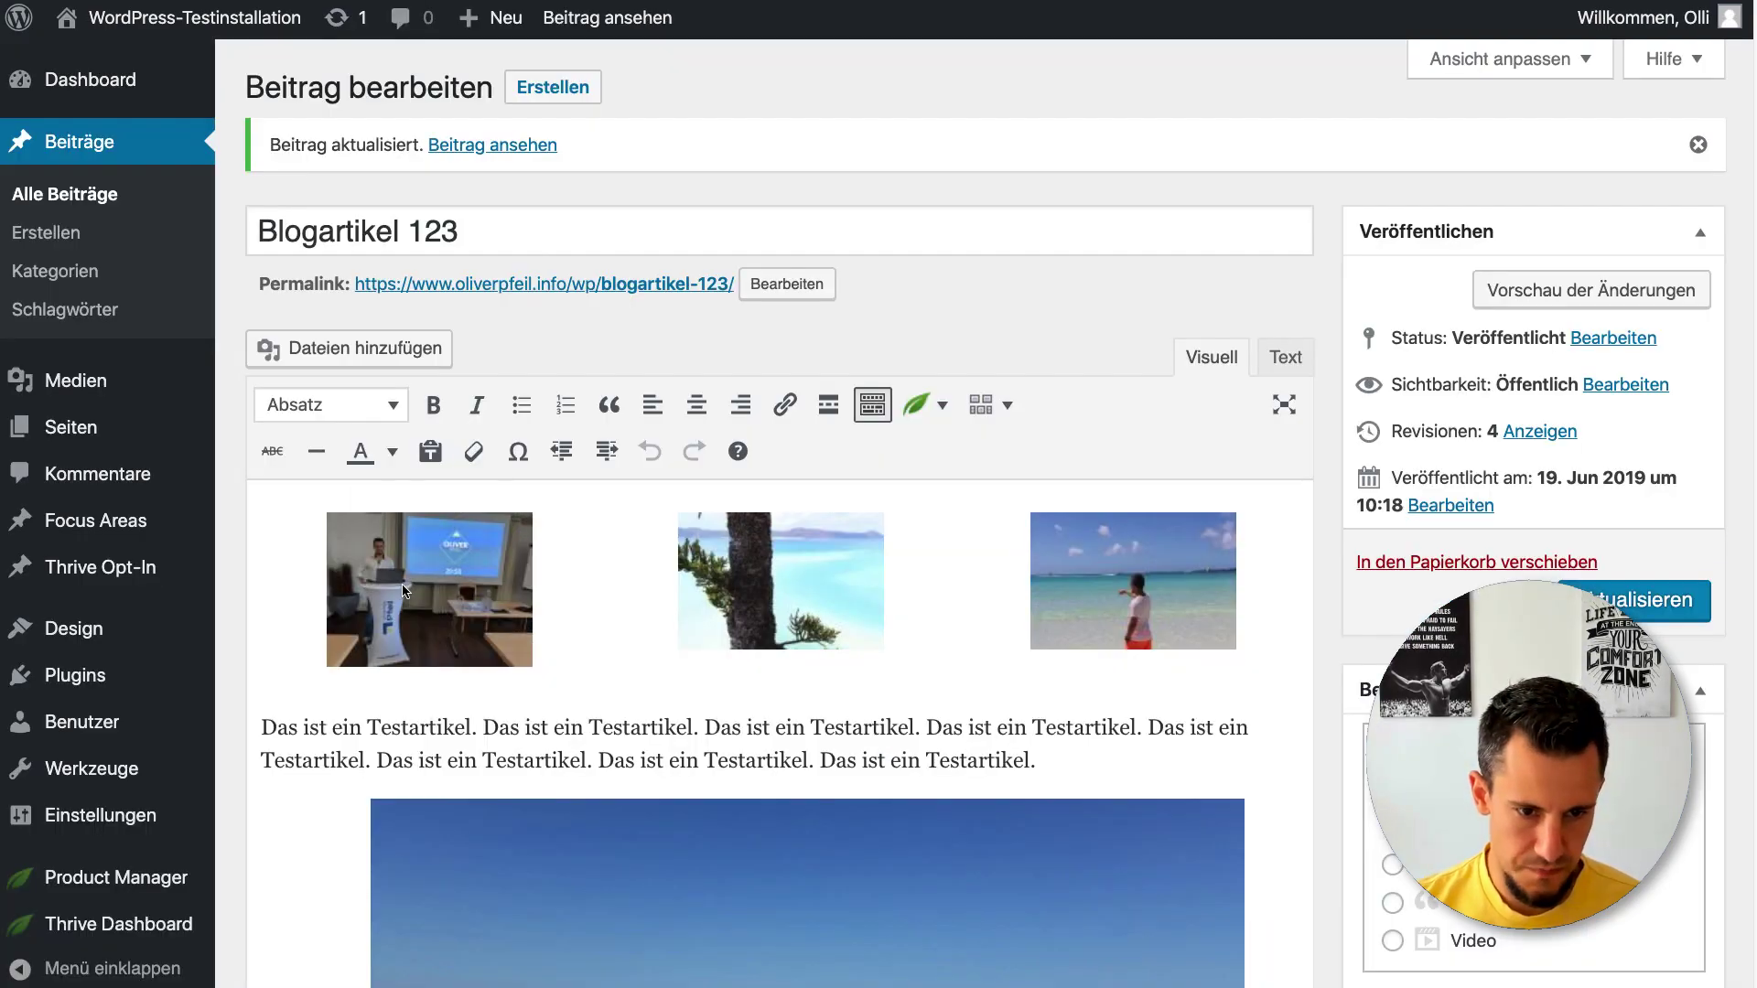
Delete the three-photo gallery and all five photos of the block gallery from the post content
click(794, 579)
click(803, 725)
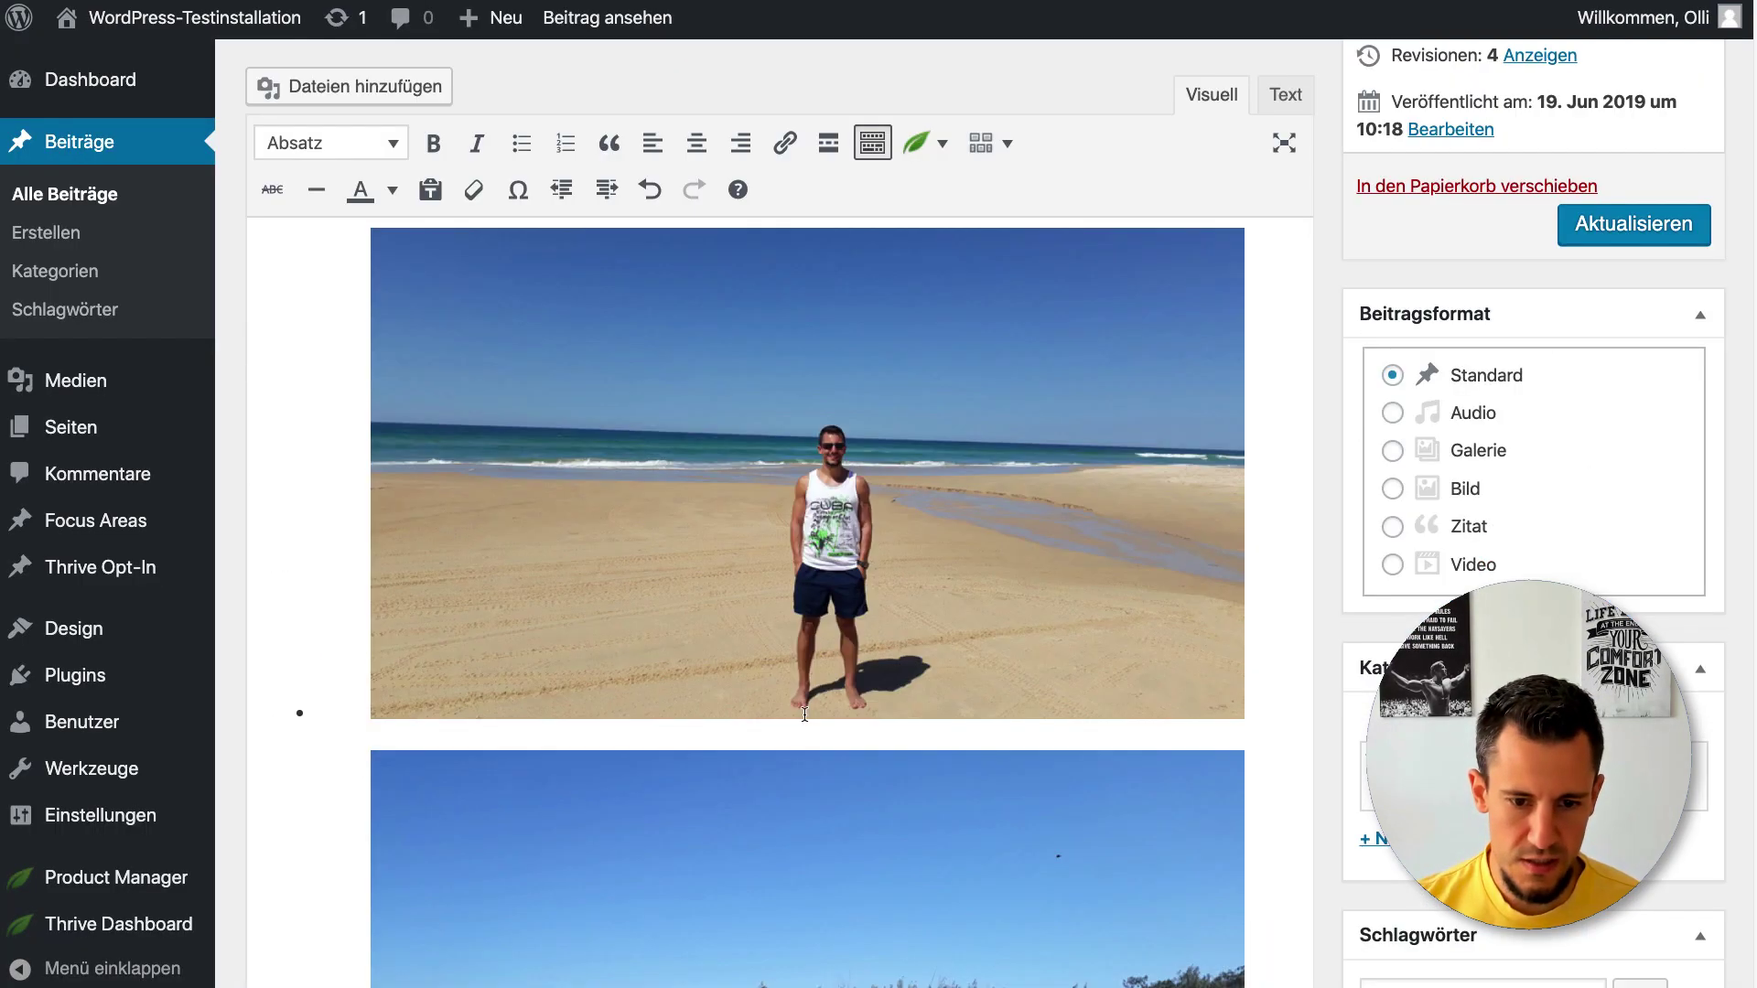
key(Delete)
key(Delete)
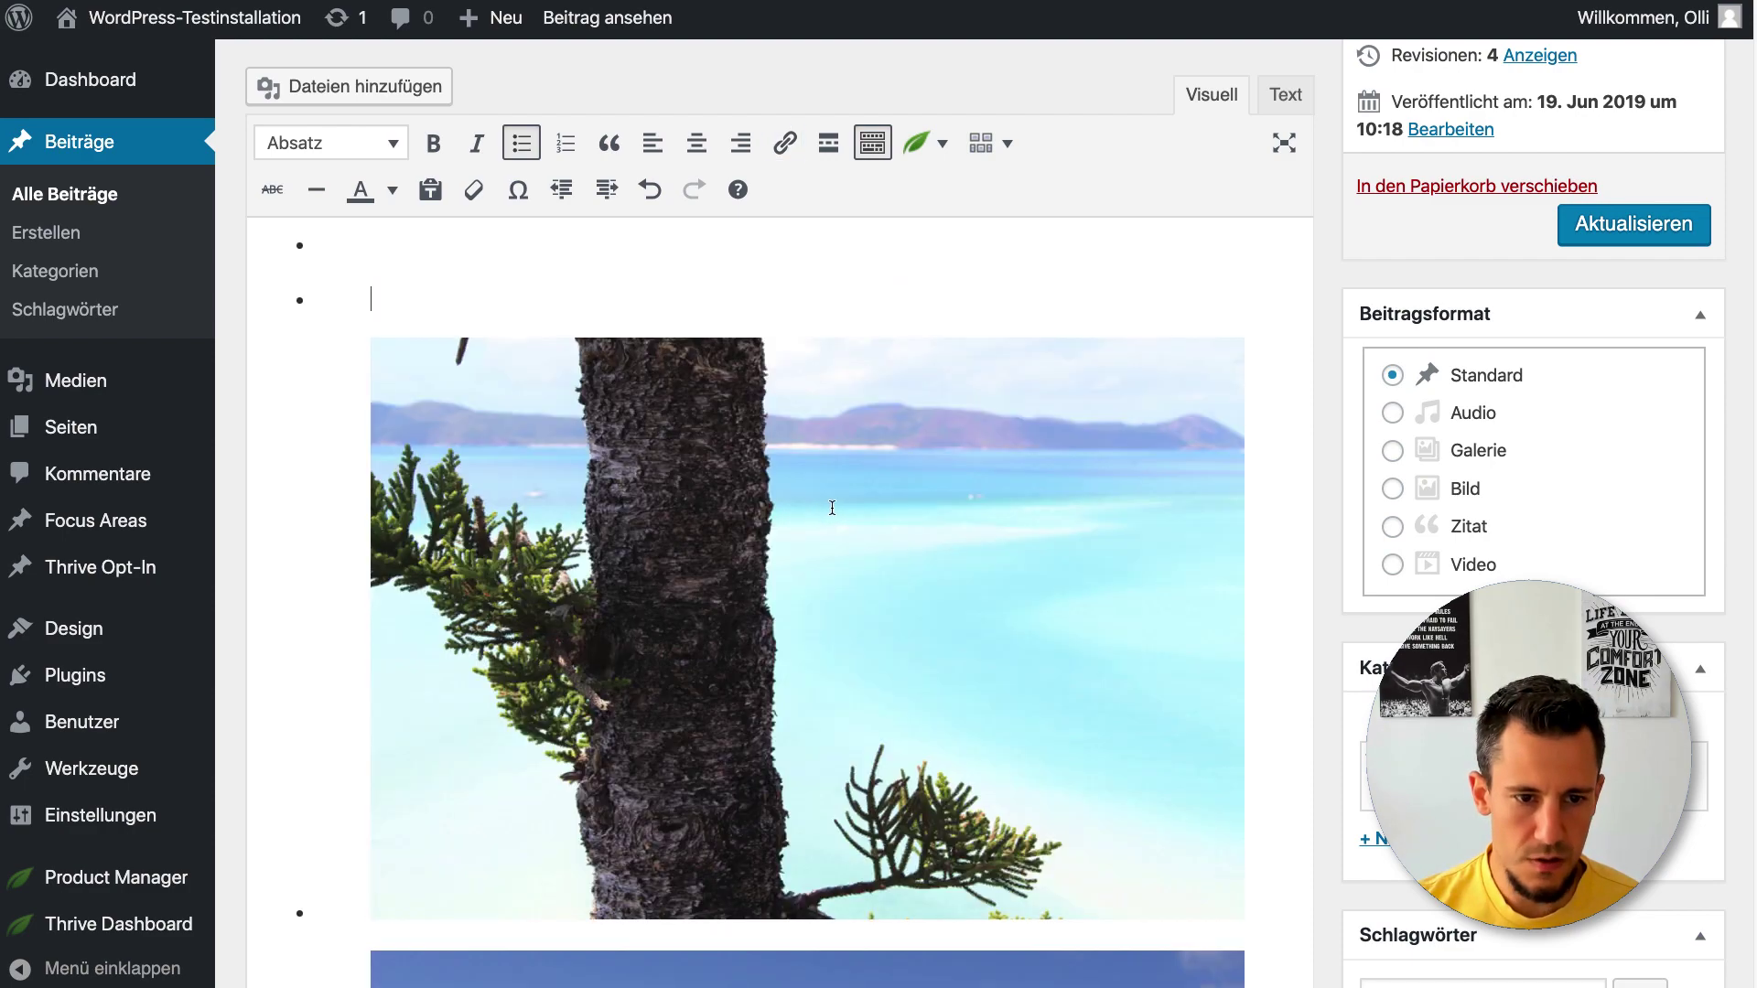
key(Delete)
key(Delete)
key(Delete)
key(Delete)
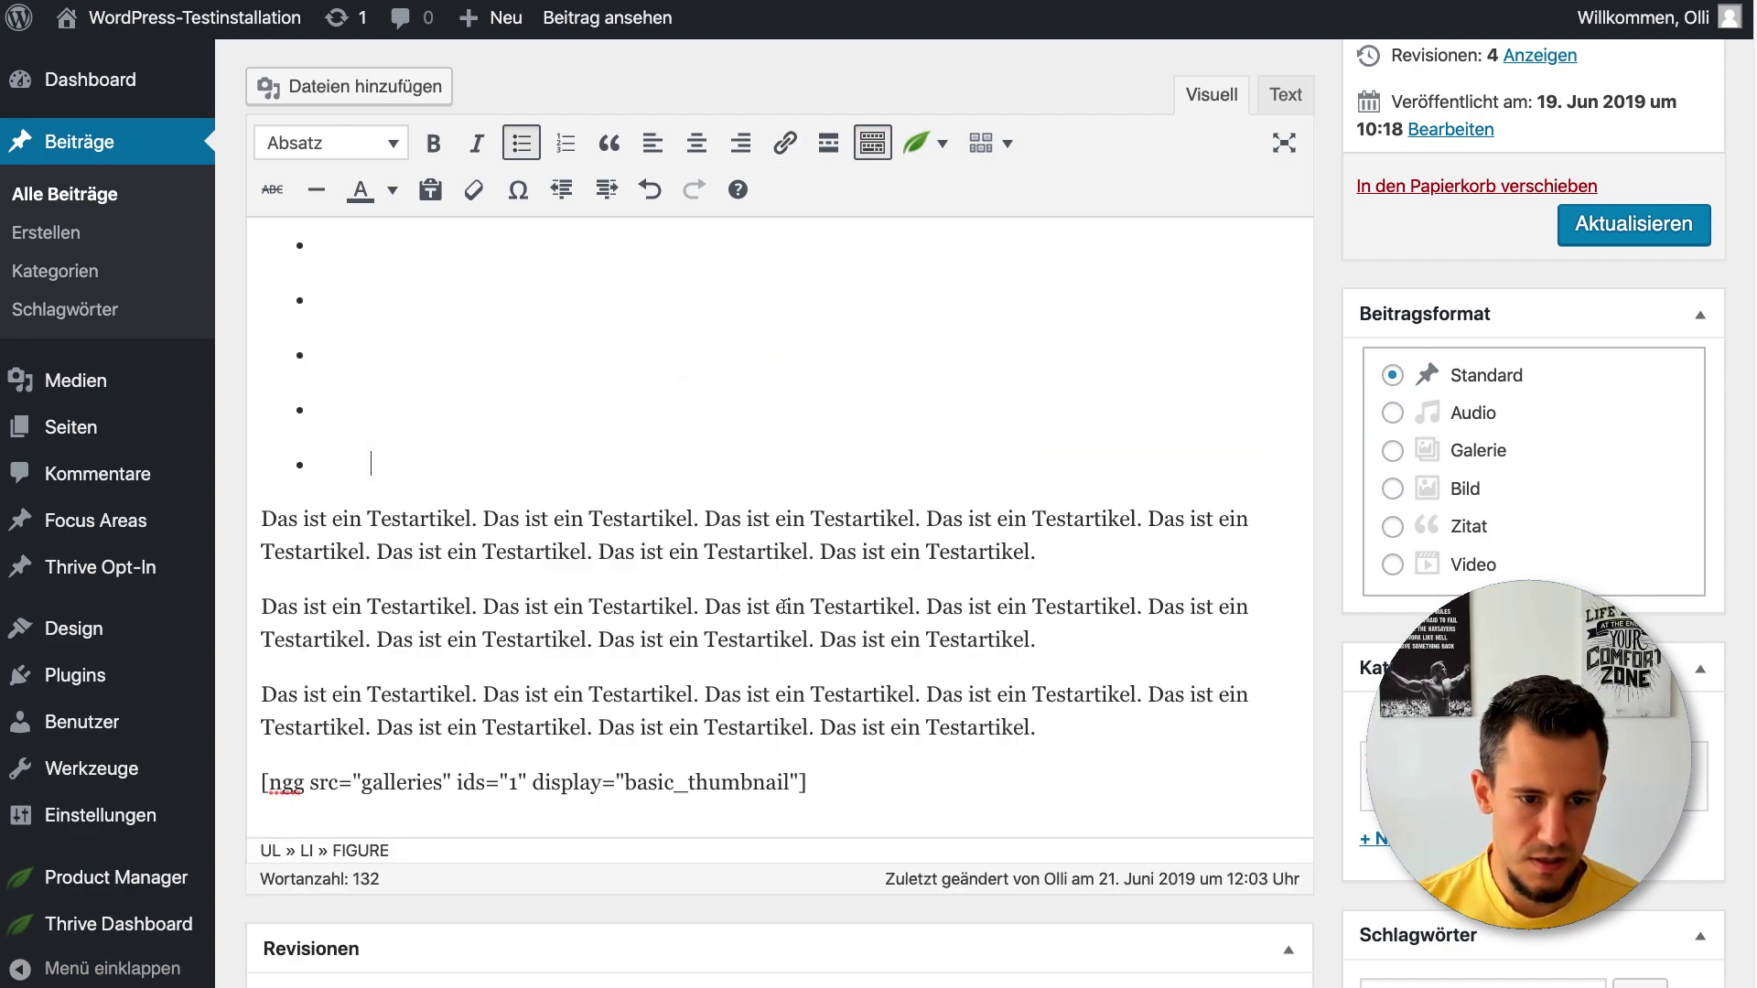
Remove the leftover empty bullet points above the text paragraphs and update the post
key(BackSpace)
key(BackSpace)
key(BackSpace)
key(BackSpace)
scroll(682, 512, up, 3)
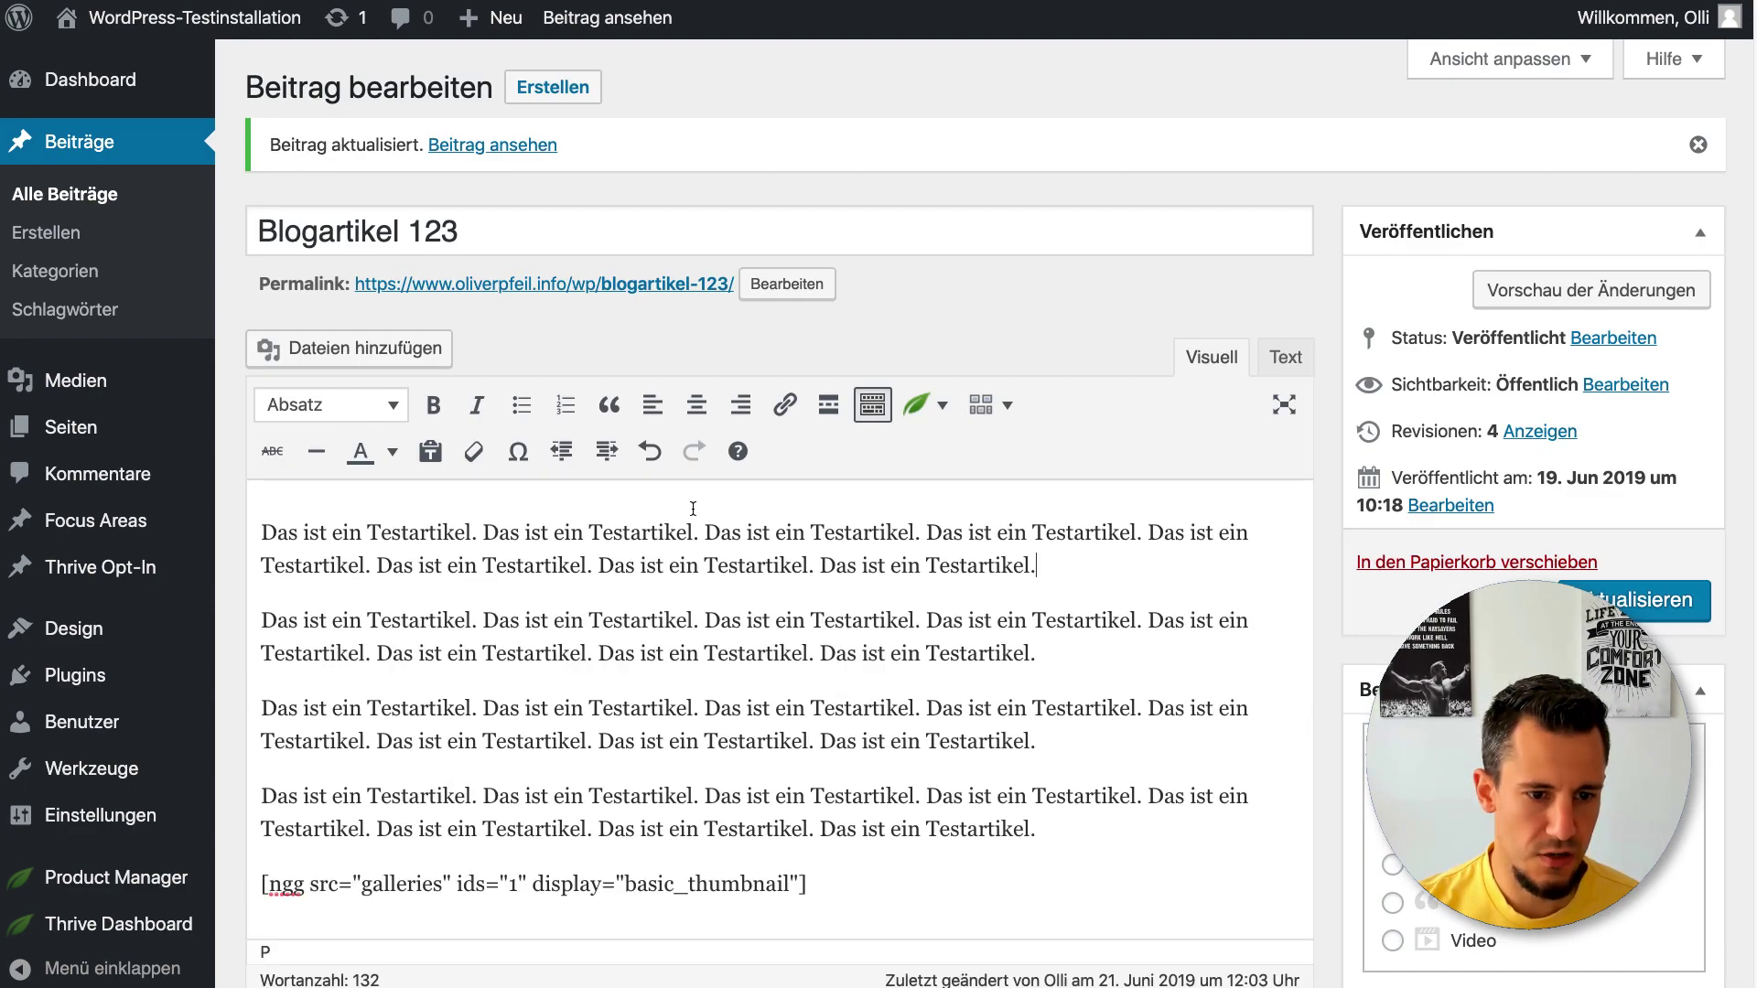
click(1646, 600)
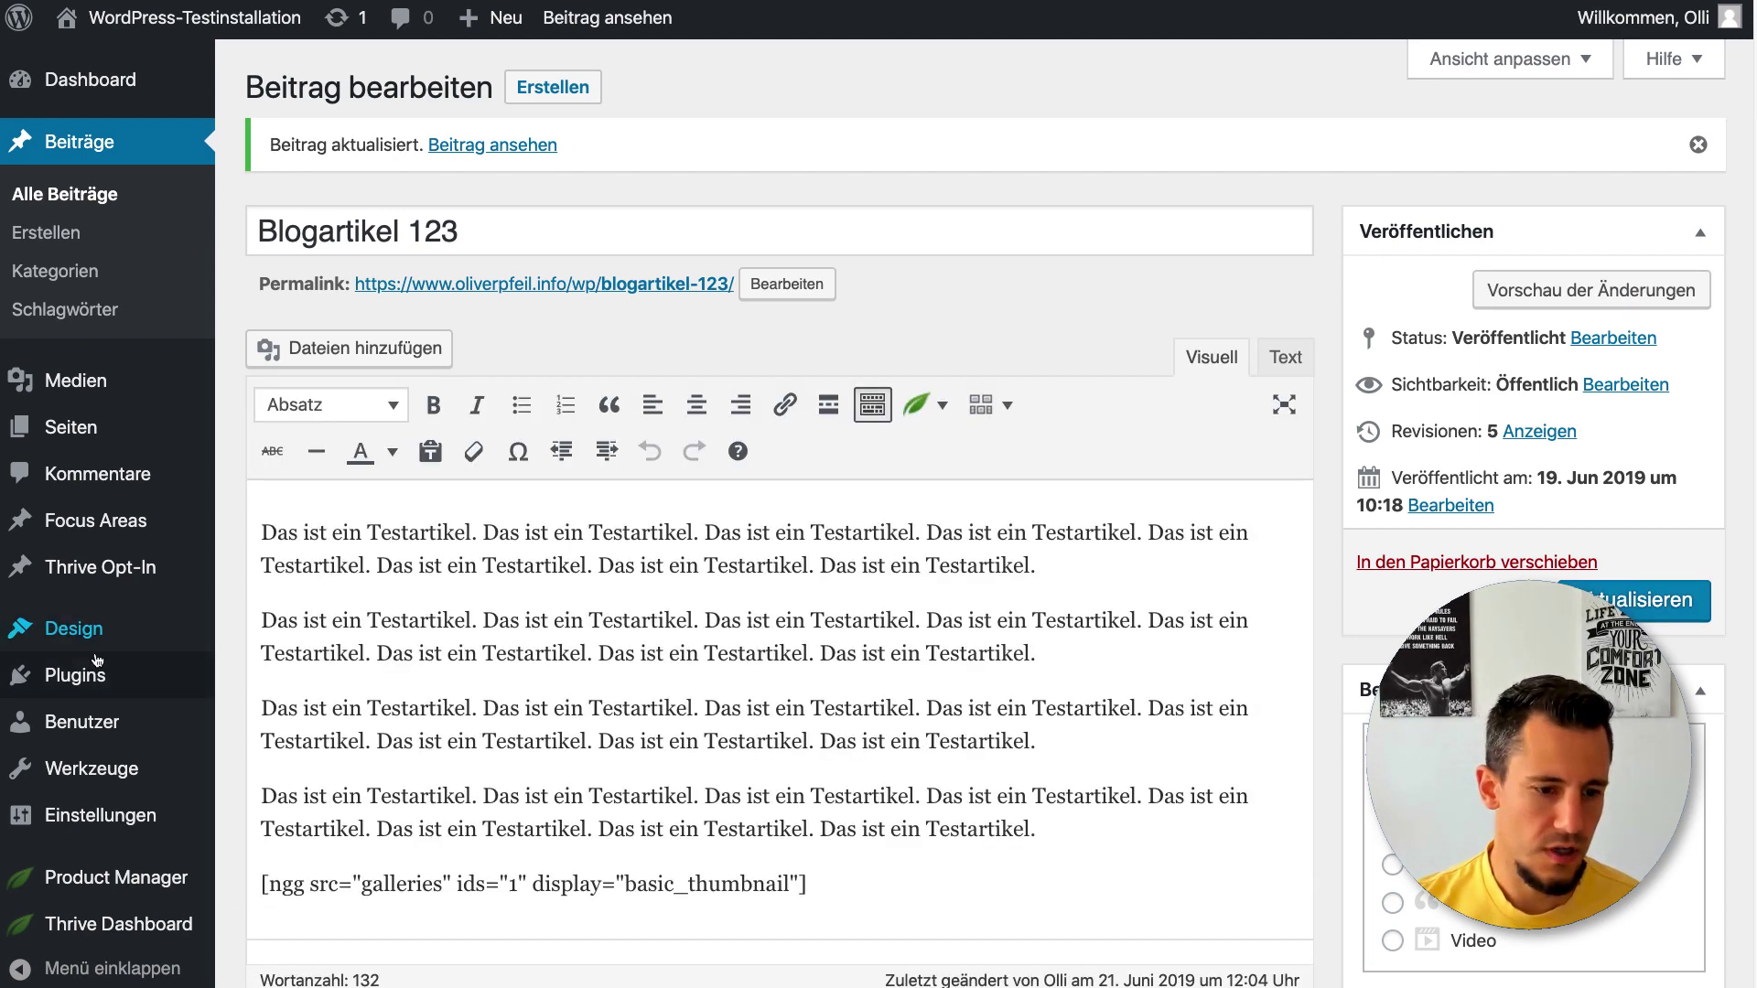
Search the plugins available for installation for "nextgen" and install WordPress Galerie-Plugin – NextGEN Gallery
mouse_move(73, 676)
click(275, 738)
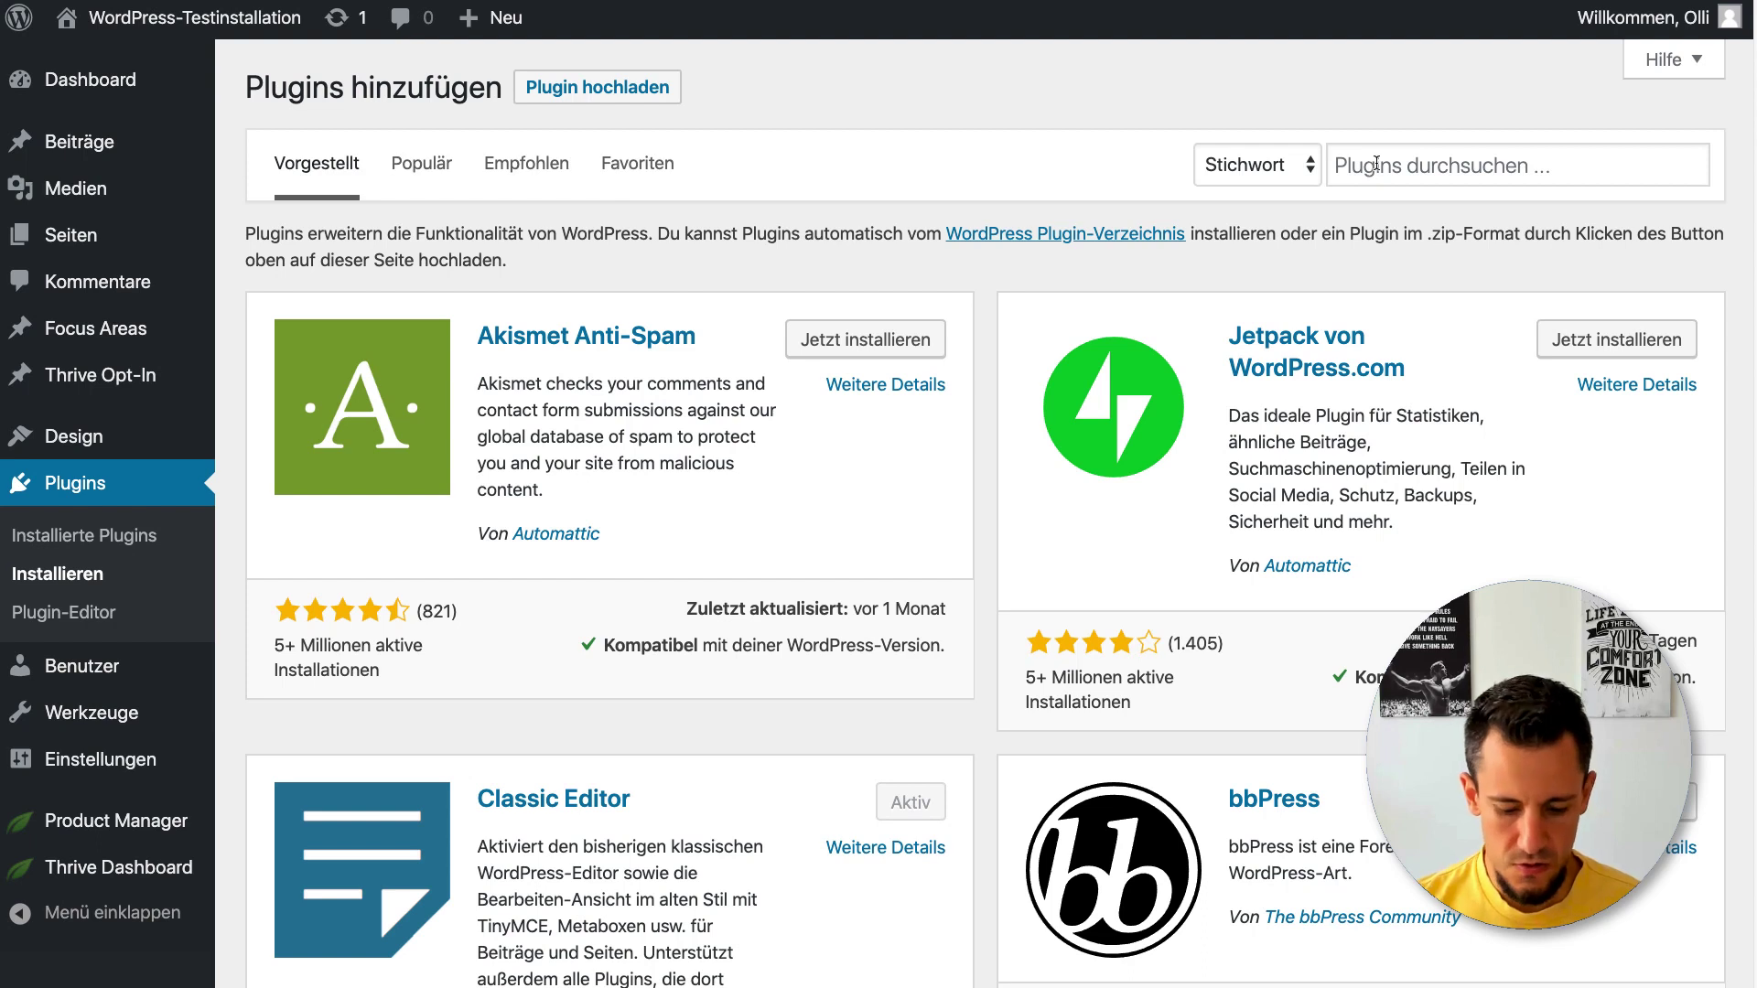
click(1376, 163)
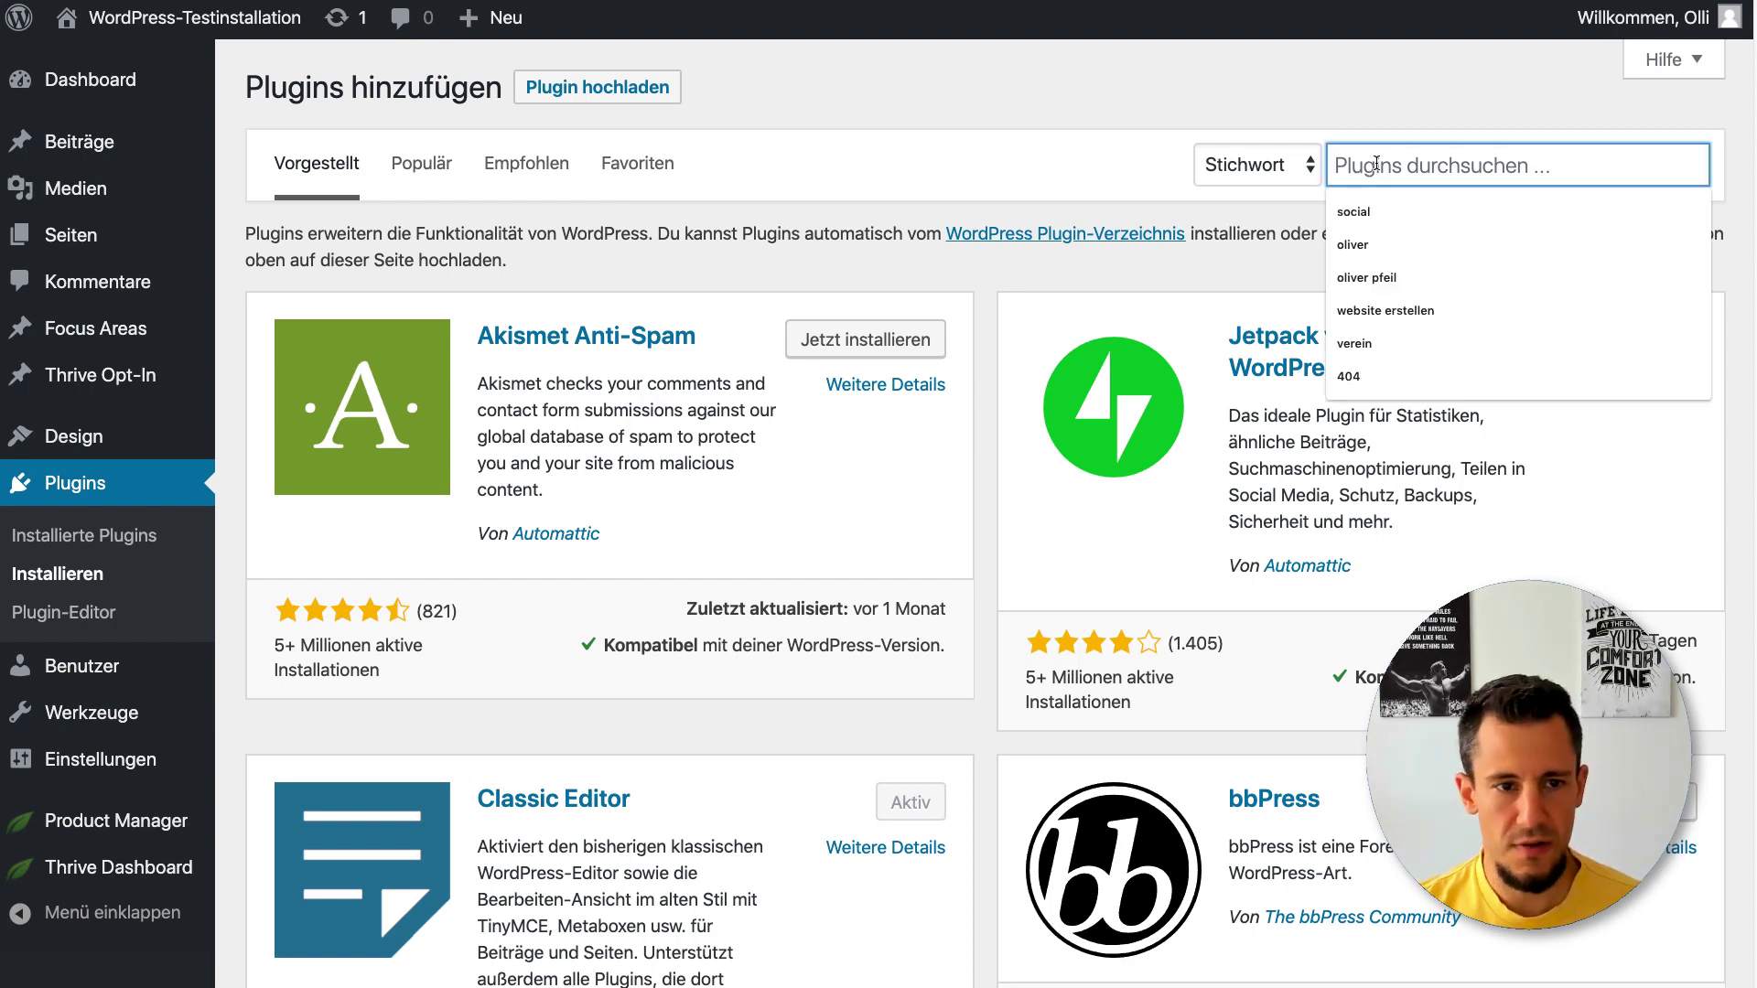
text(n)
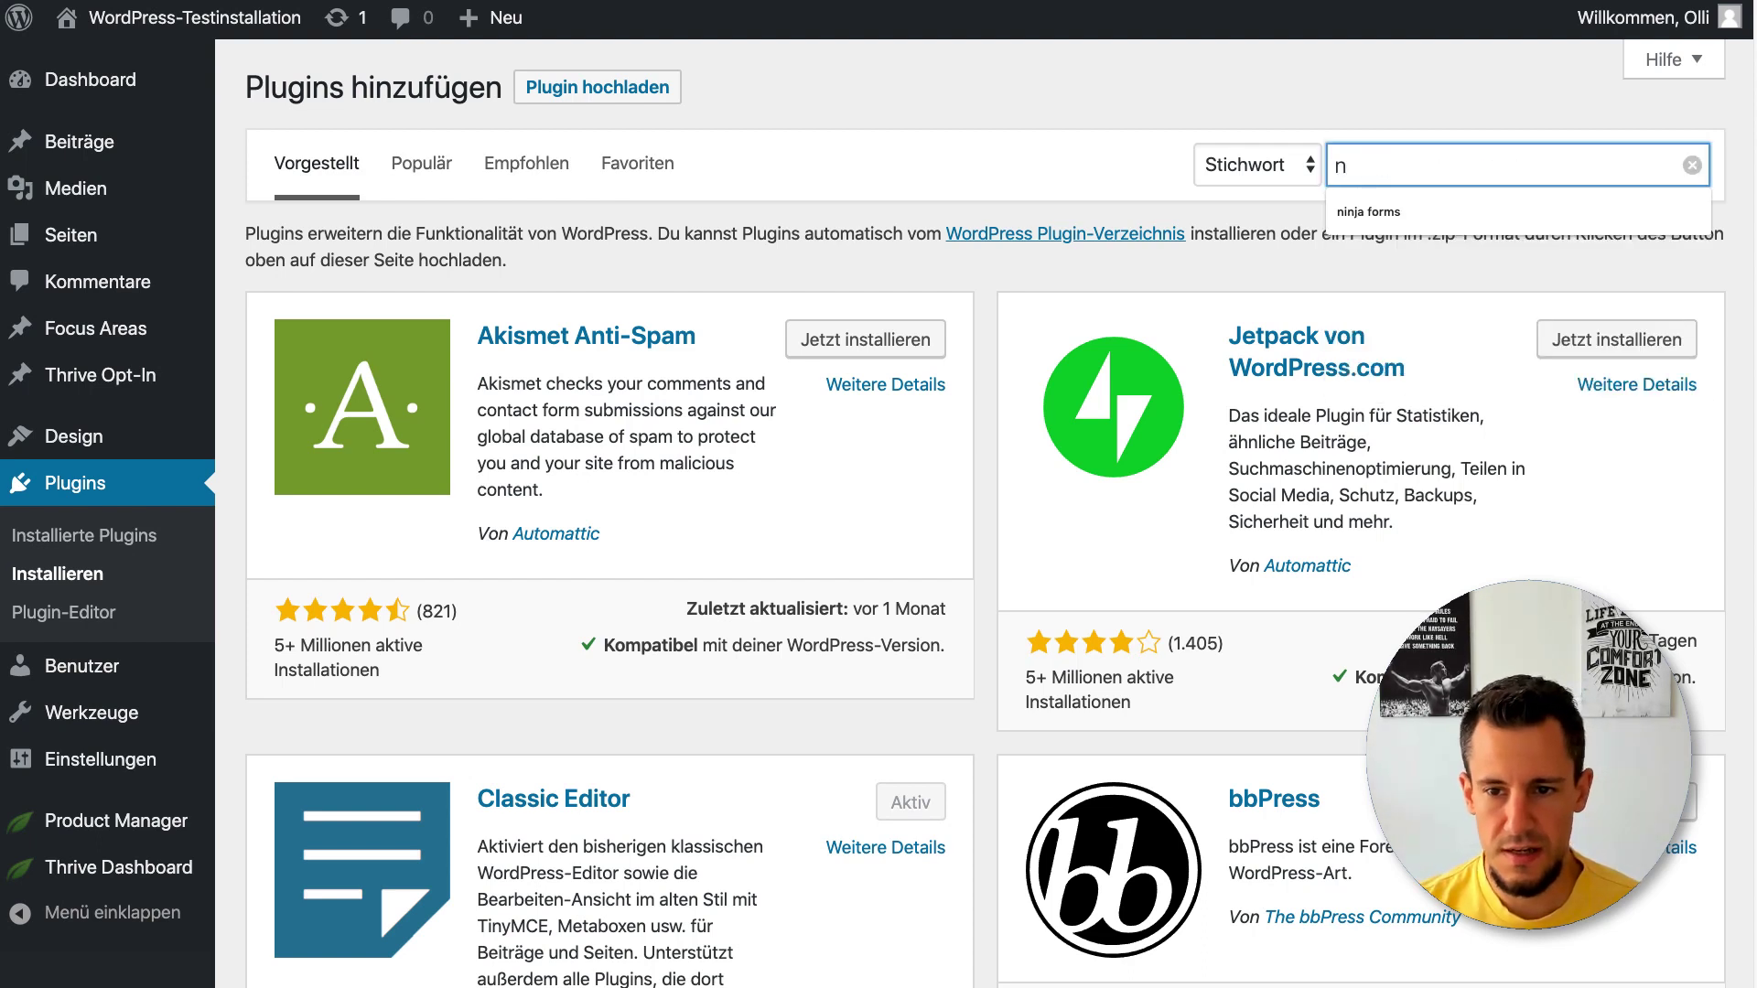
text(ext)
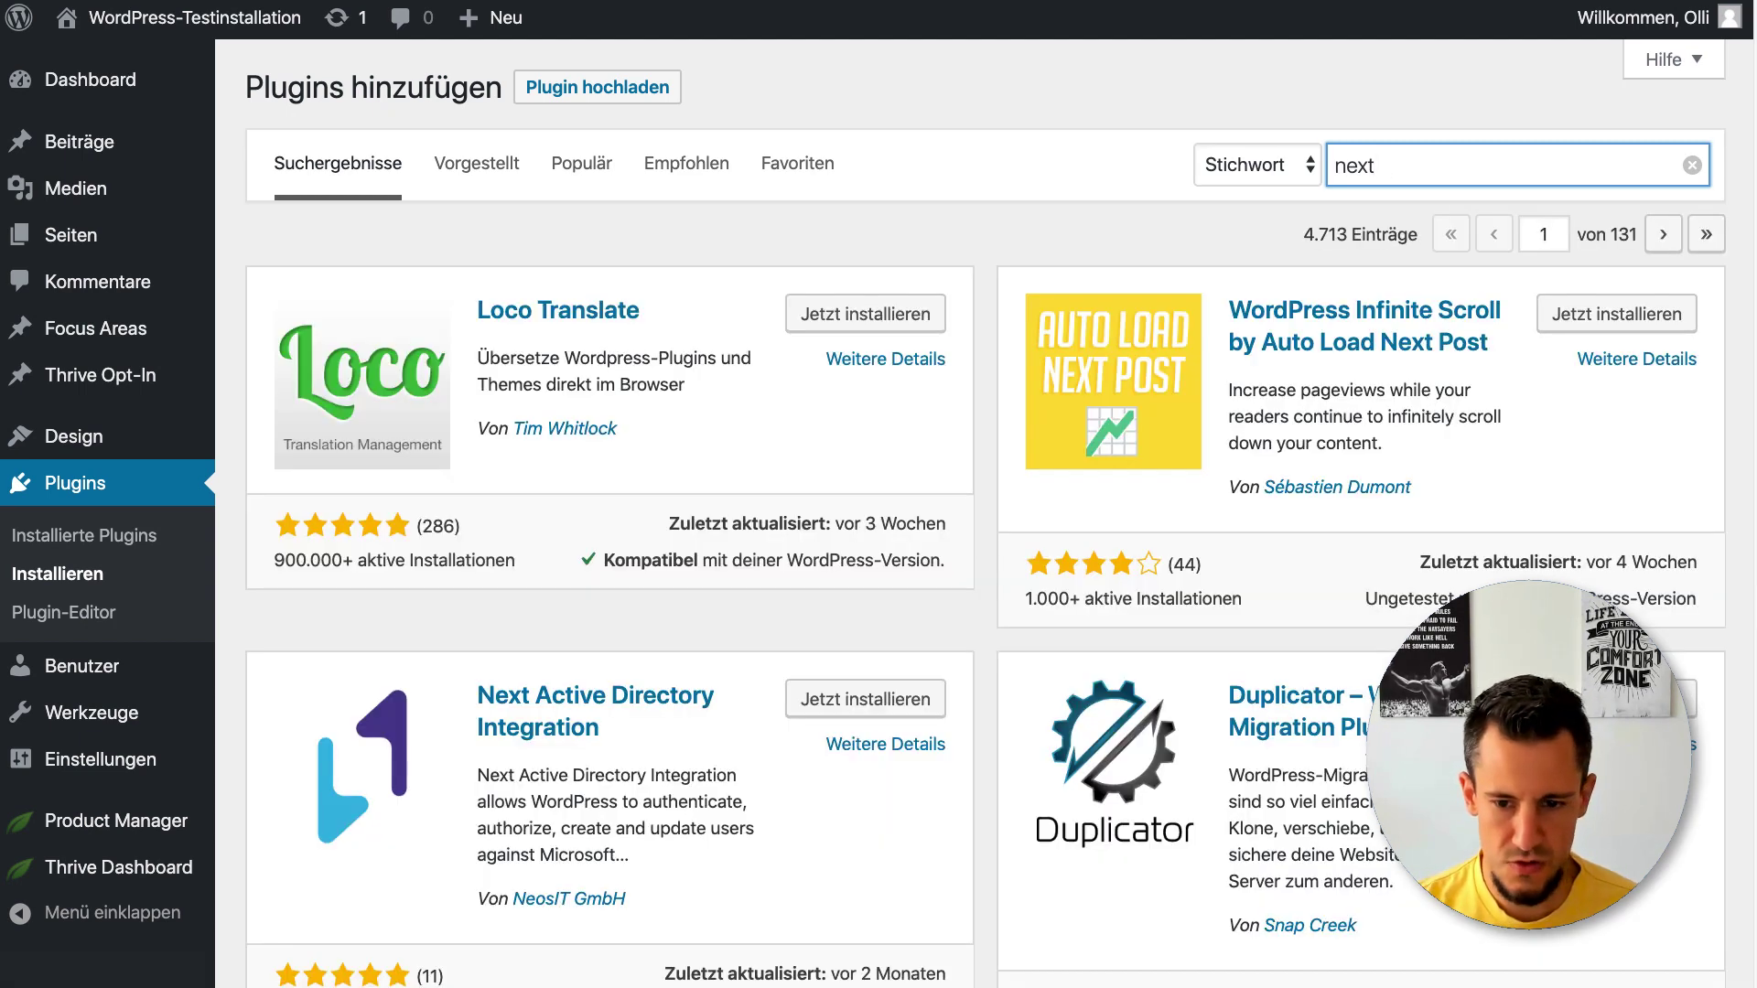
text(gen)
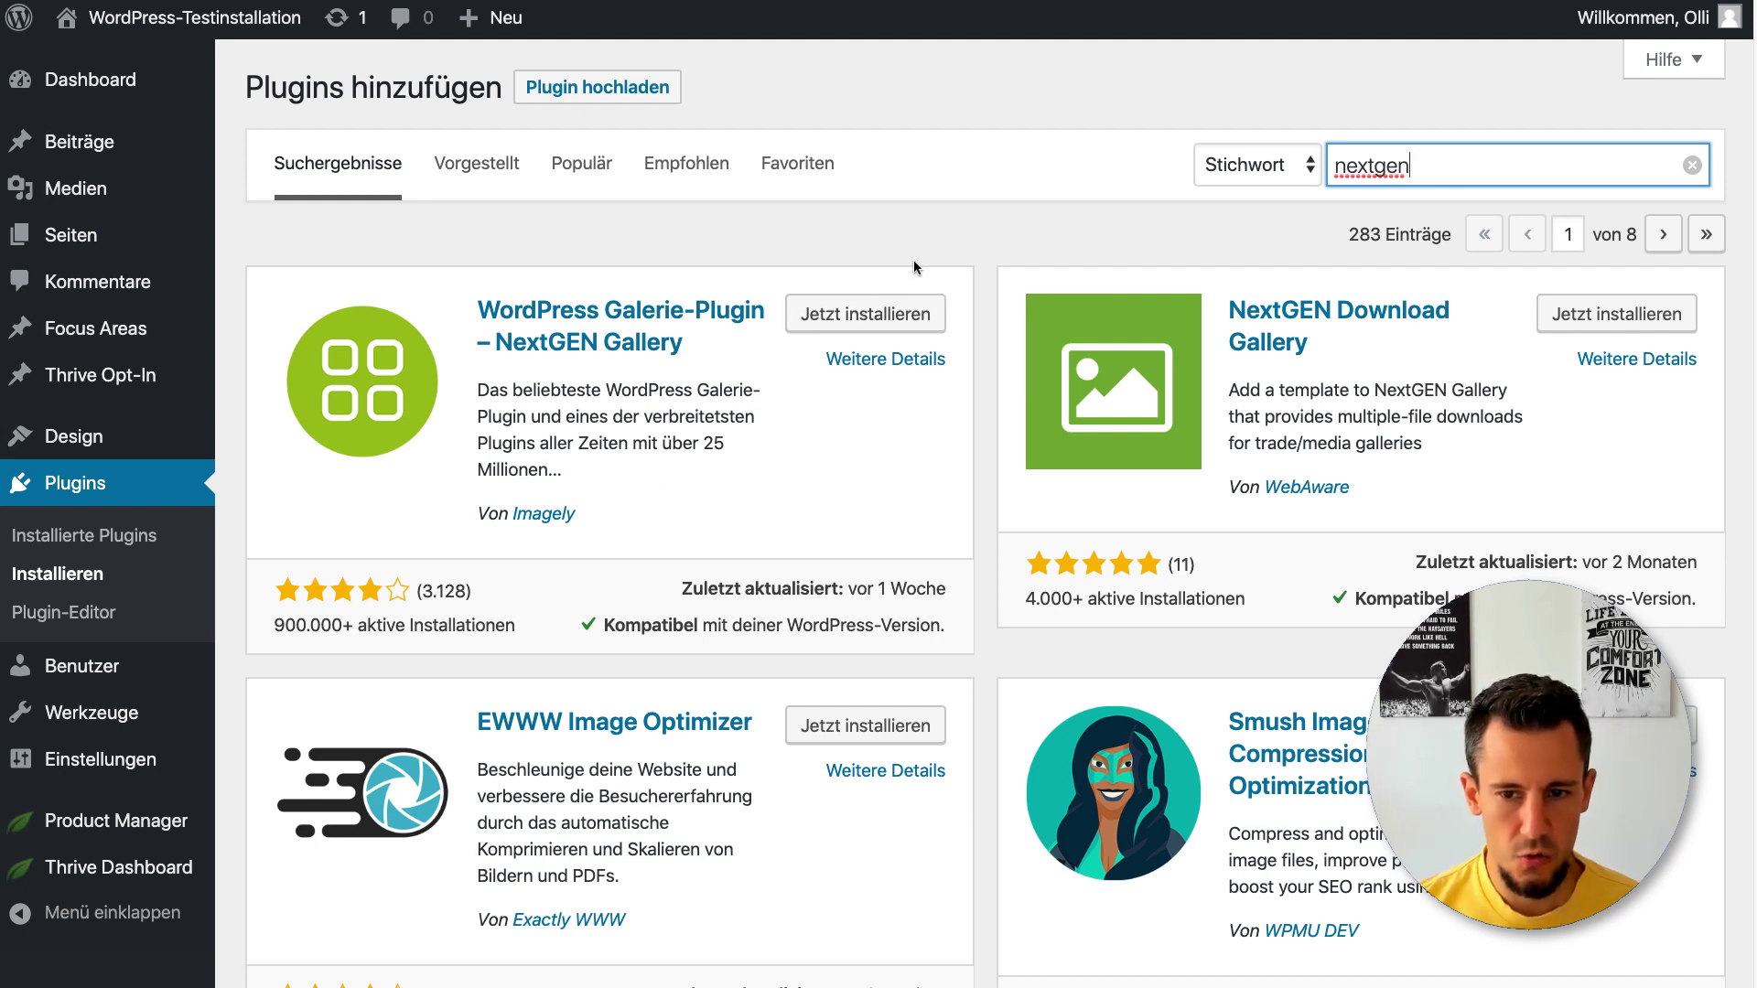
click(856, 322)
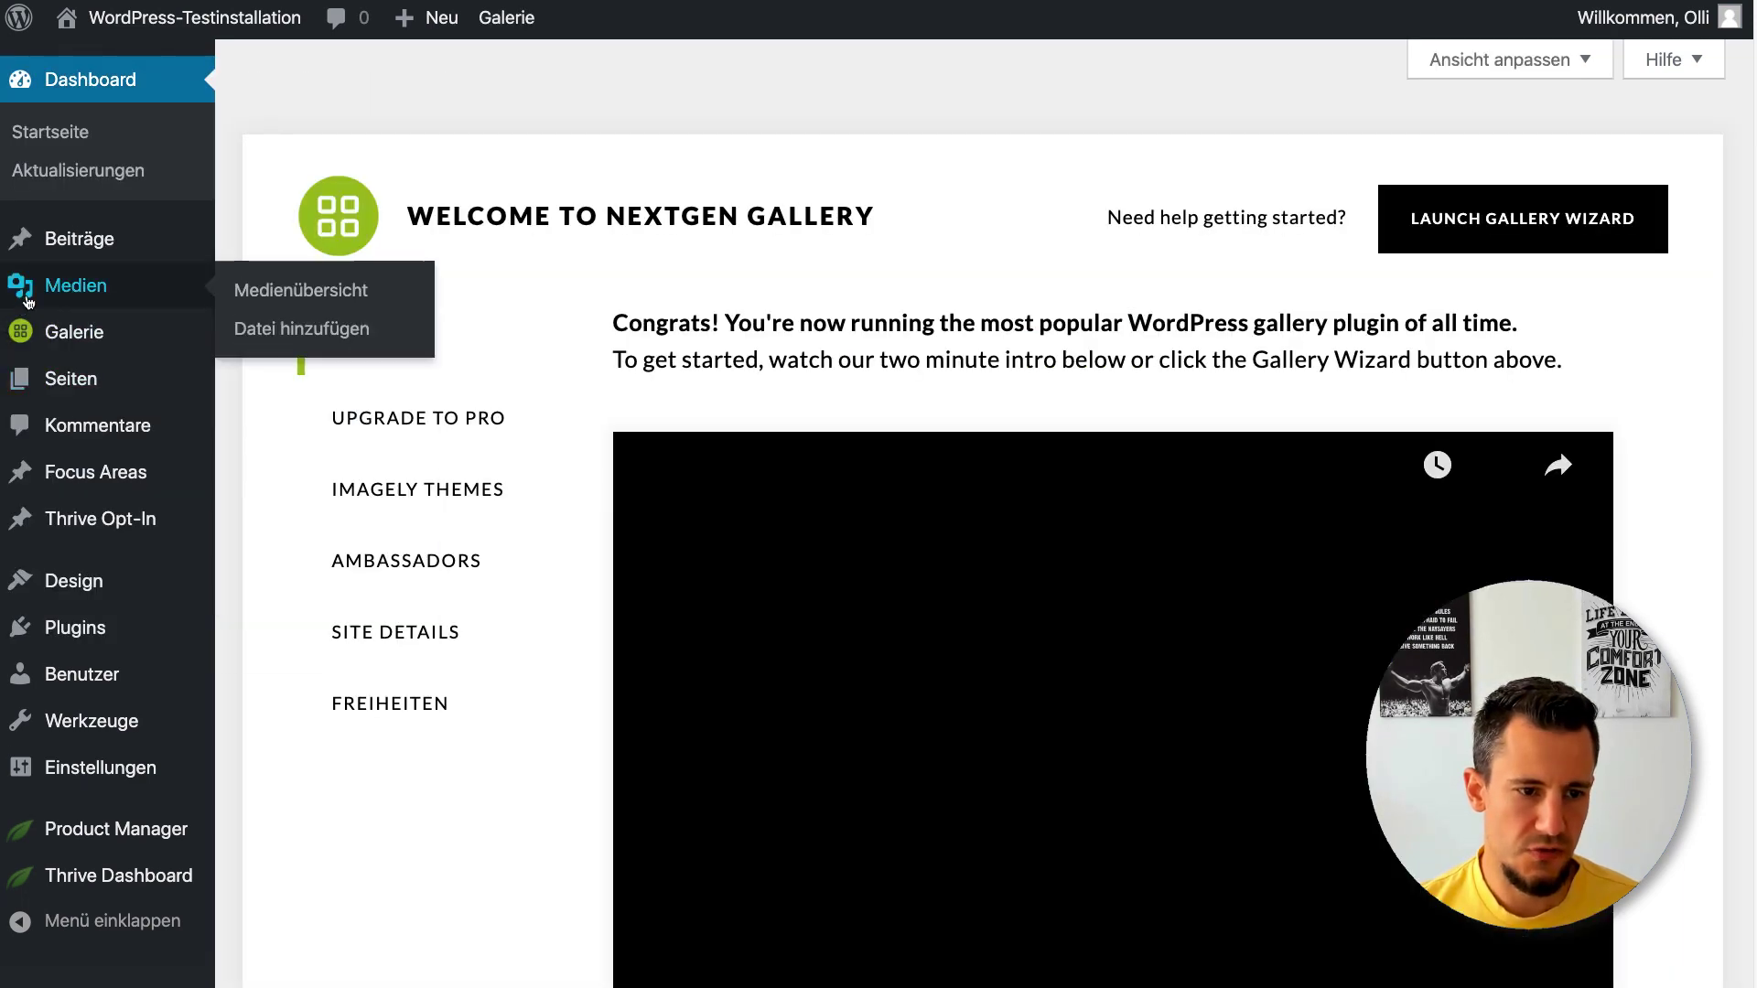
Examine the NextGEN gallery settings for Basic Thumbnails, Basic Slideshow, Basic ImageBrowser, Basic SinglePic and Basic TagCloud
mouse_move(88, 332)
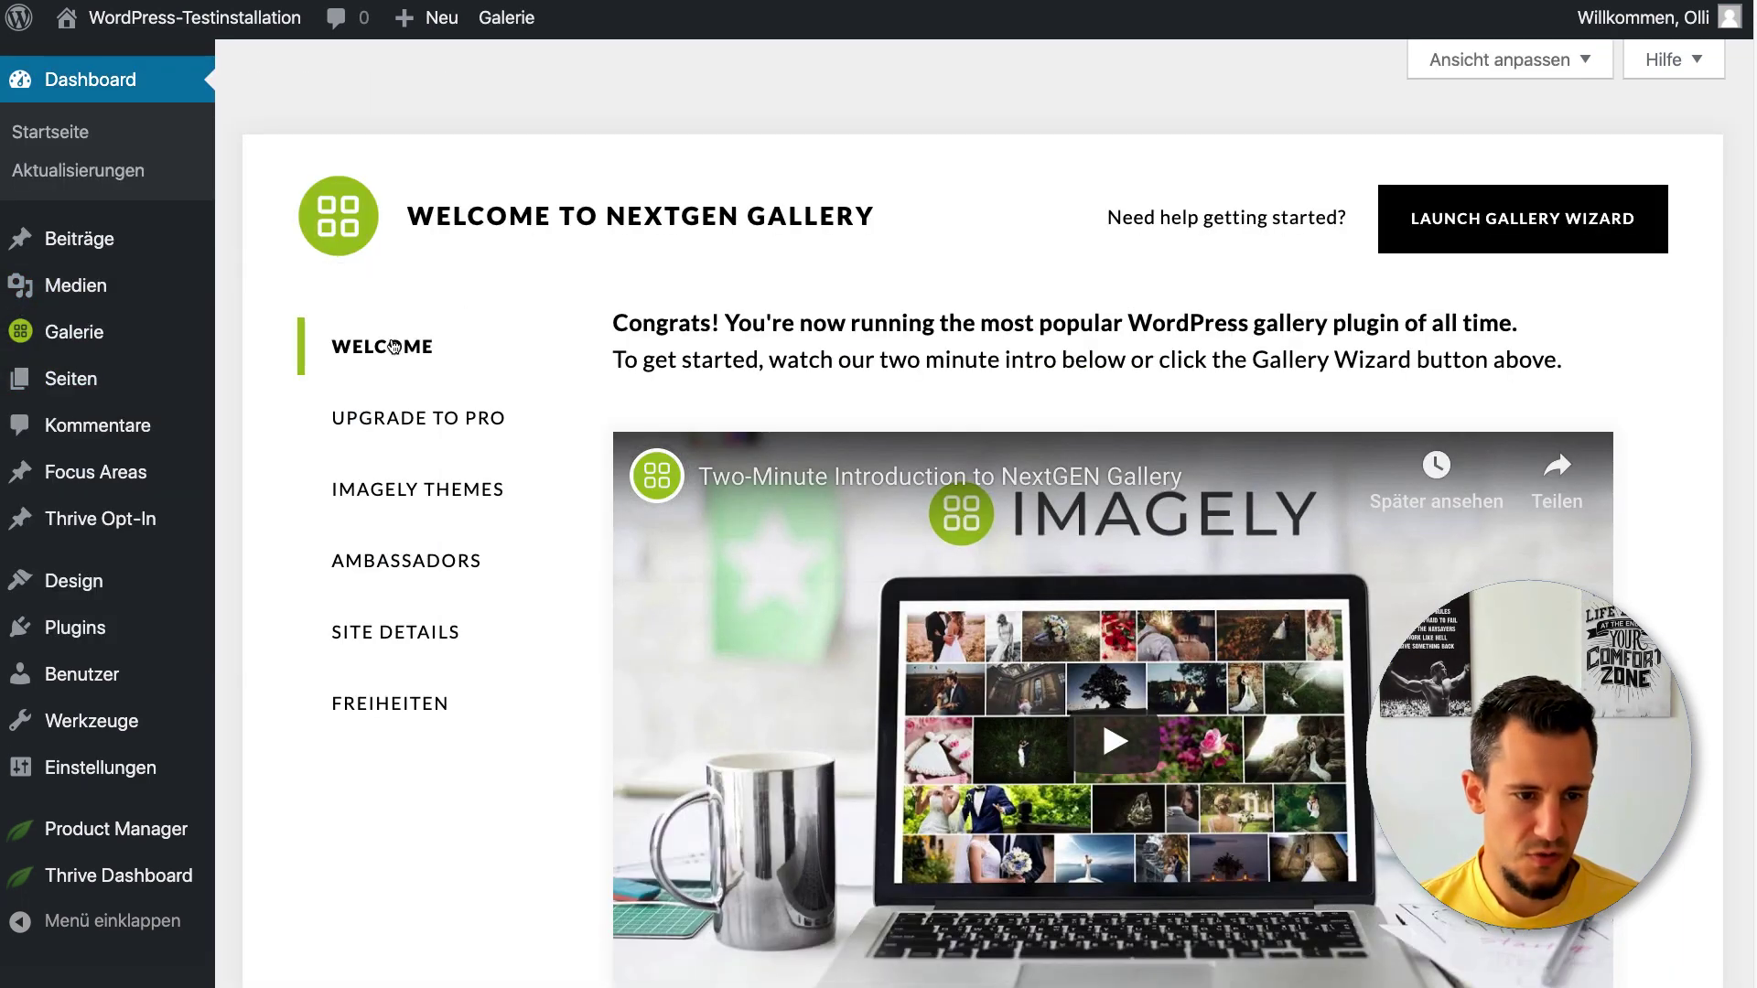
click(76, 334)
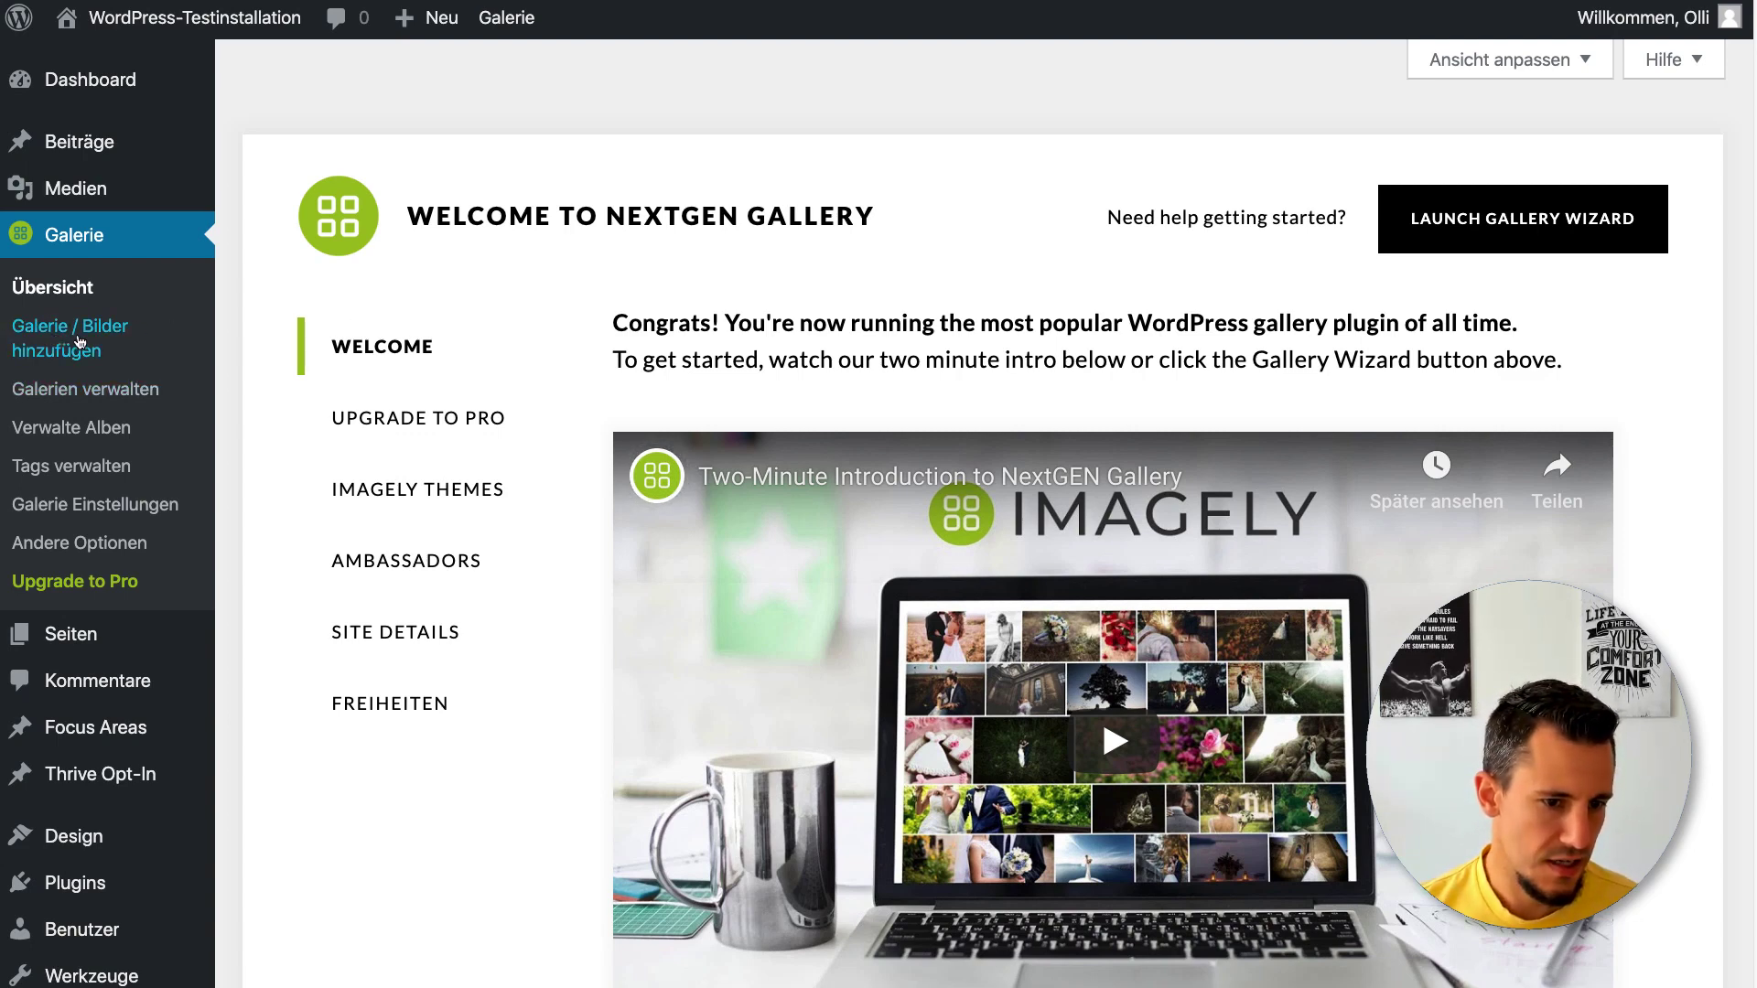
click(95, 504)
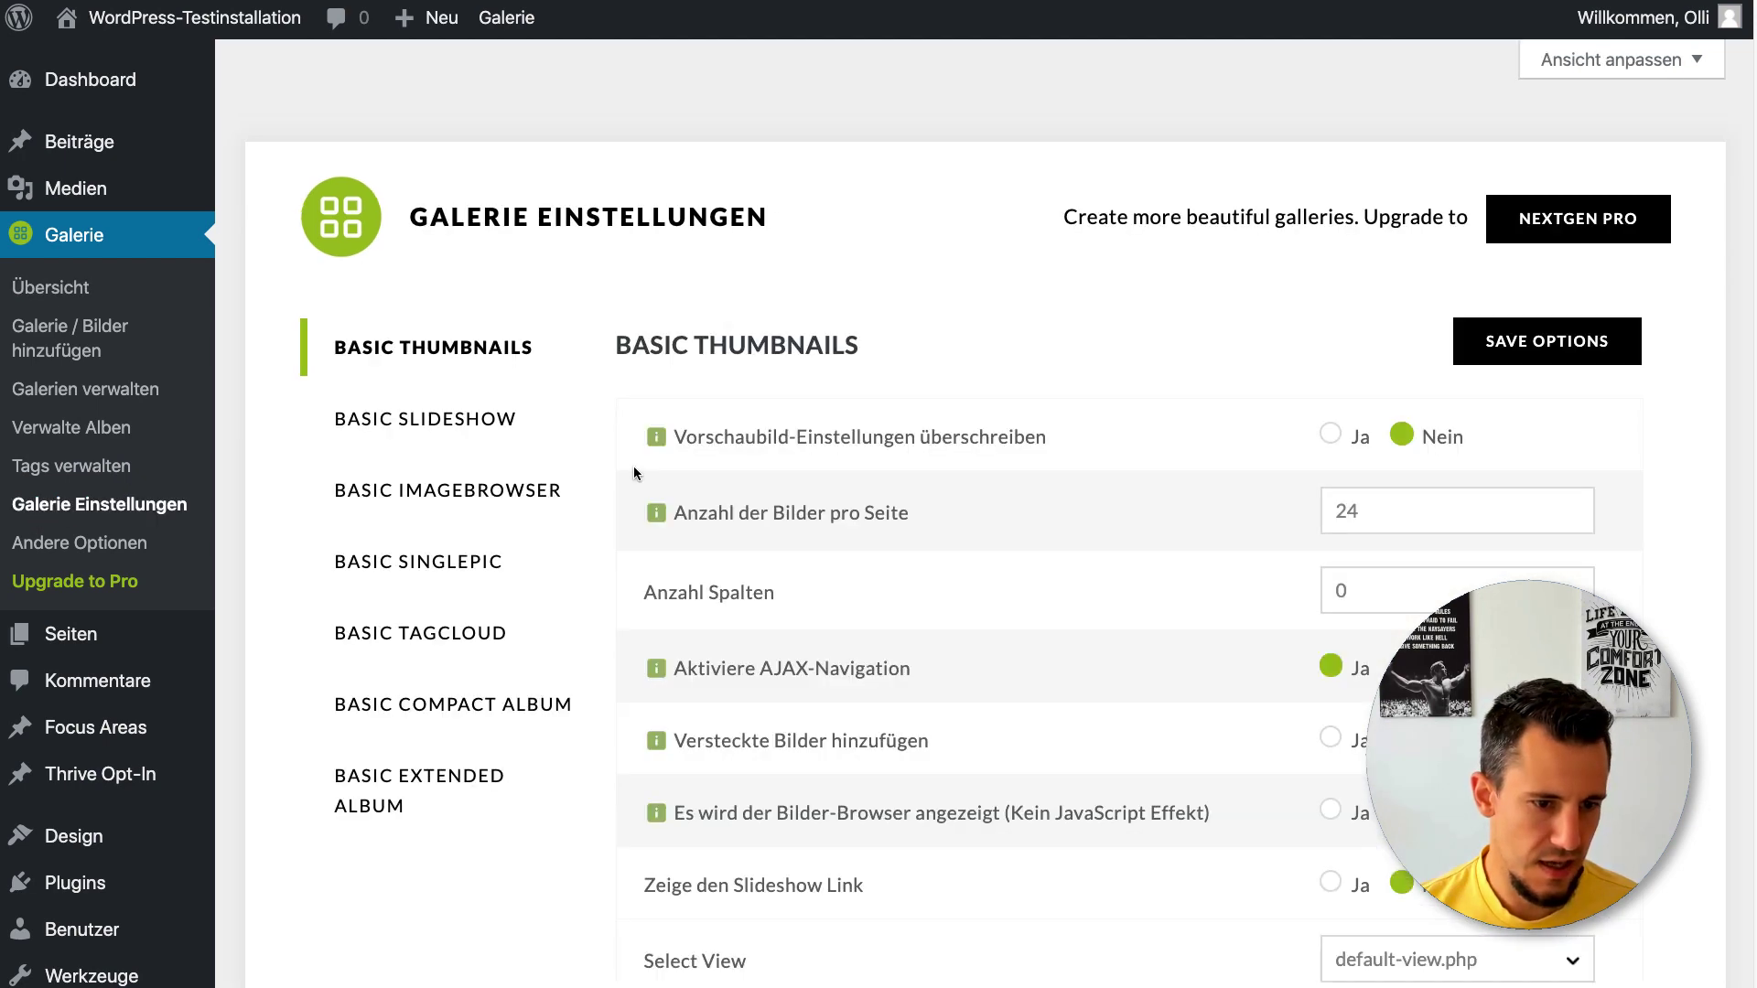
scroll(634, 462, down, 3)
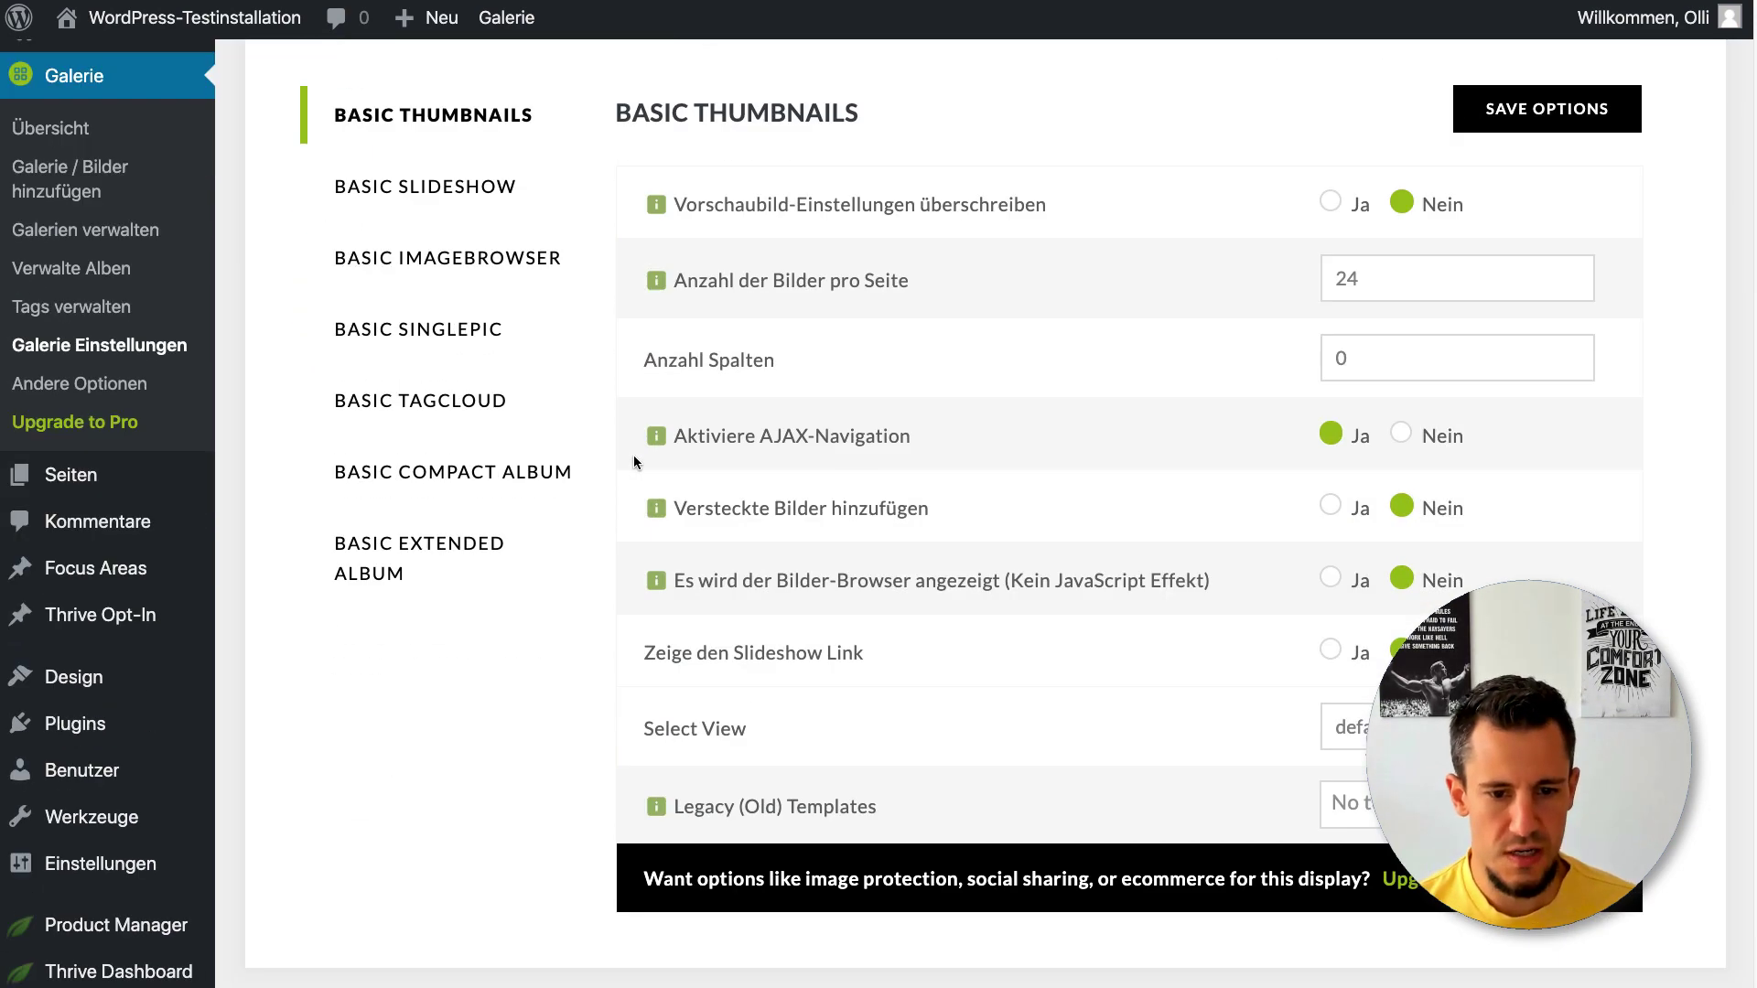
click(403, 186)
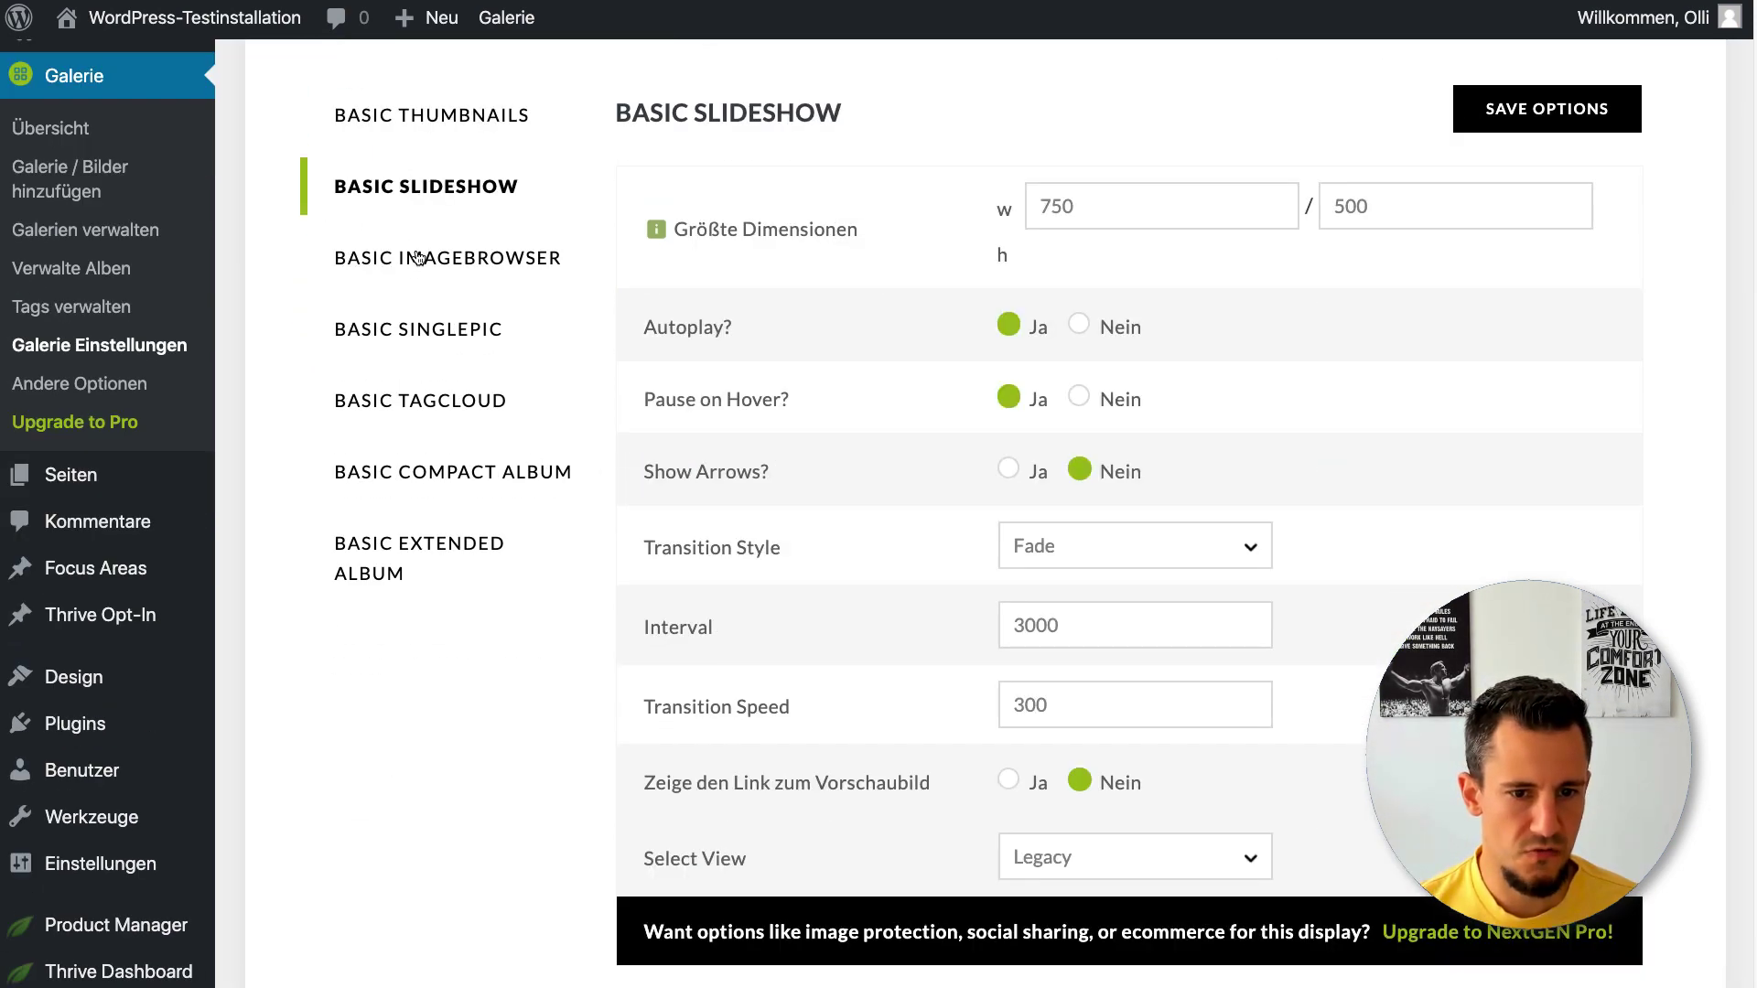
click(417, 257)
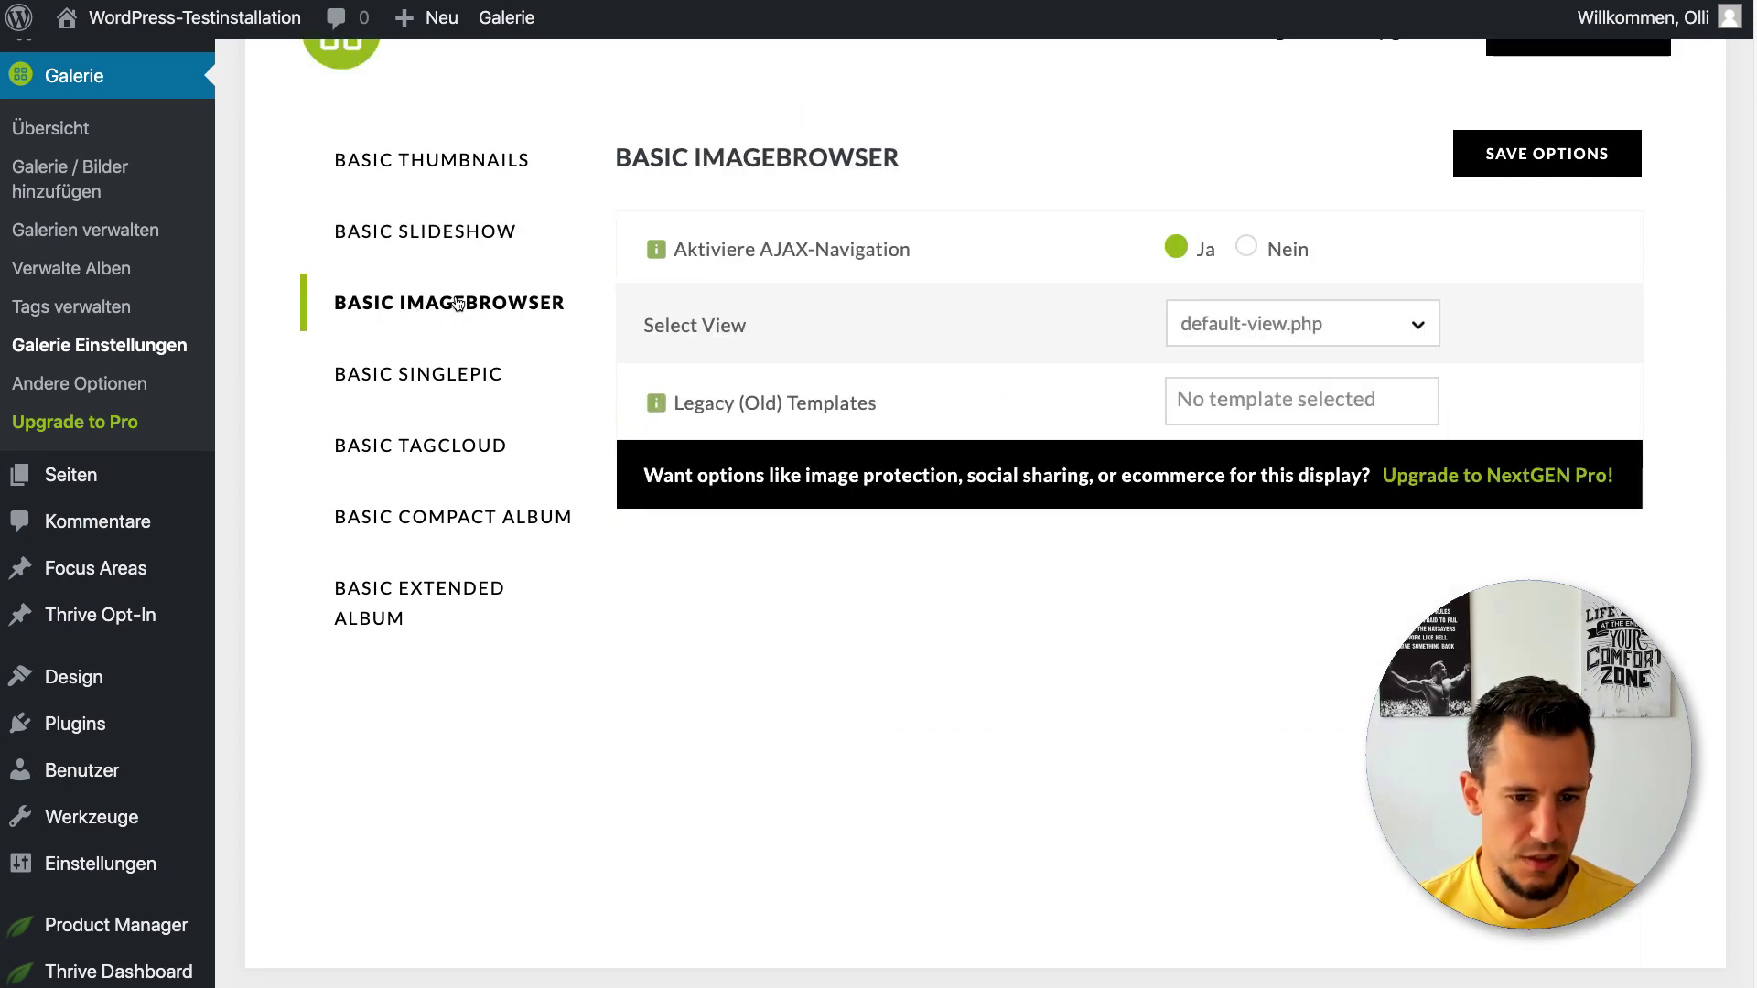
click(411, 376)
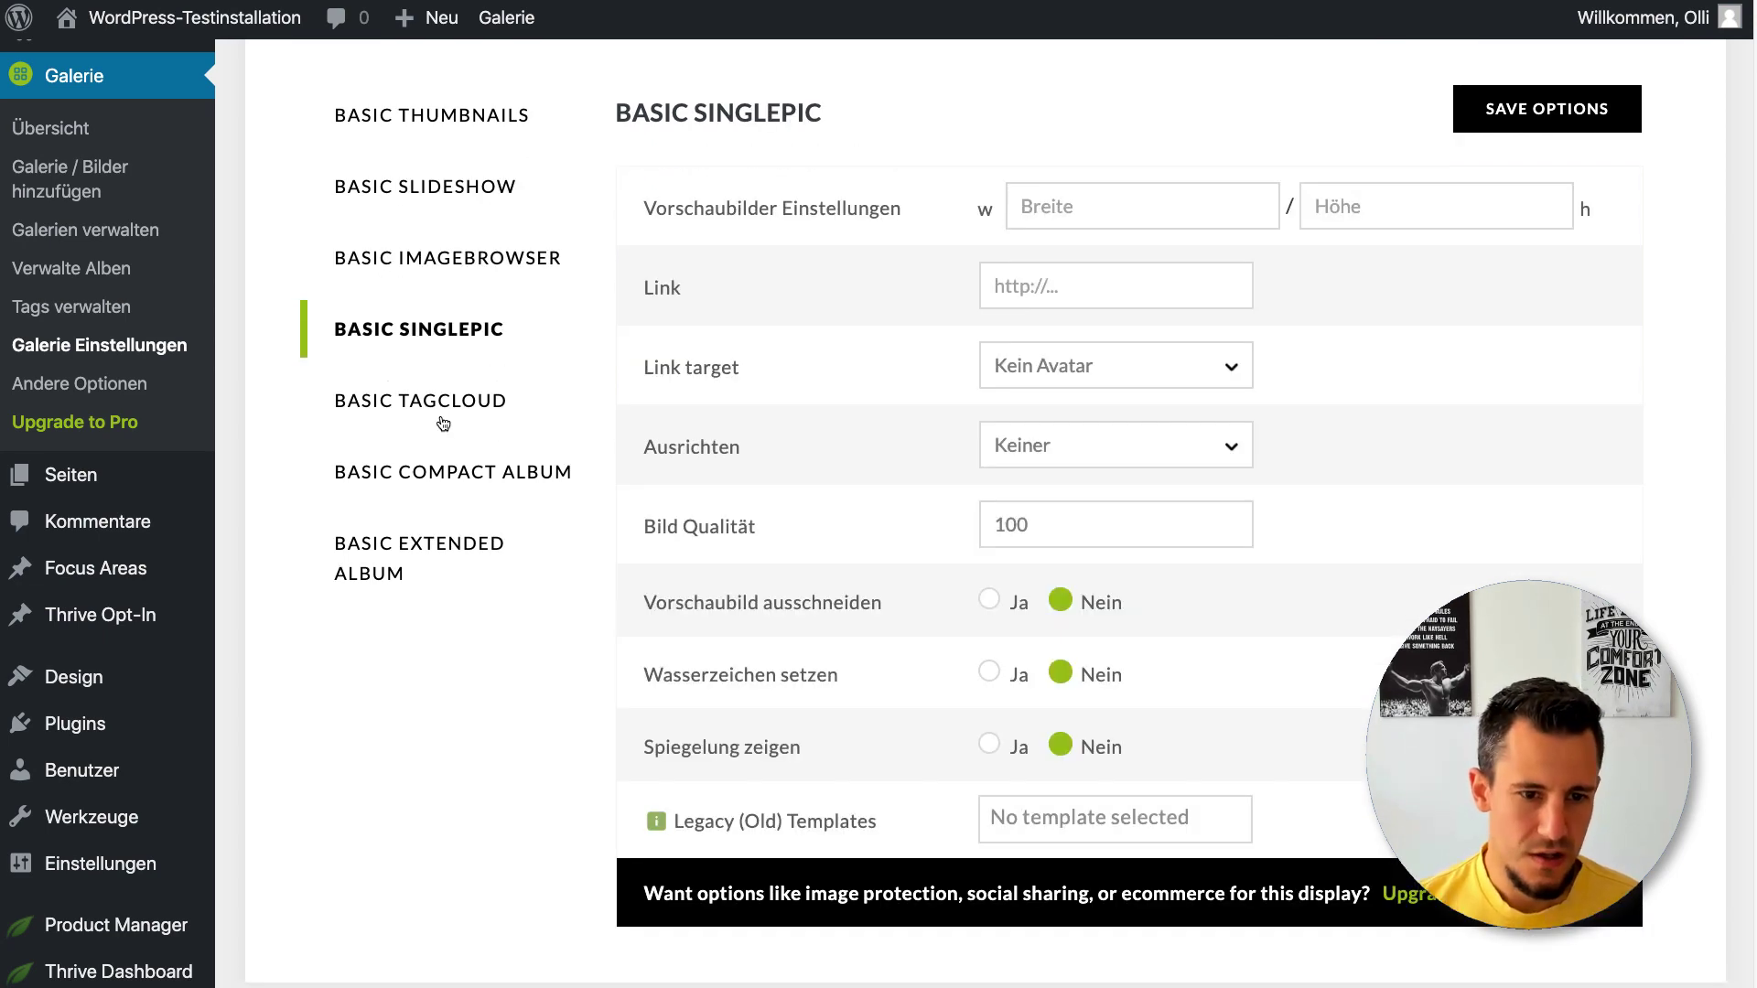
click(443, 421)
click(450, 123)
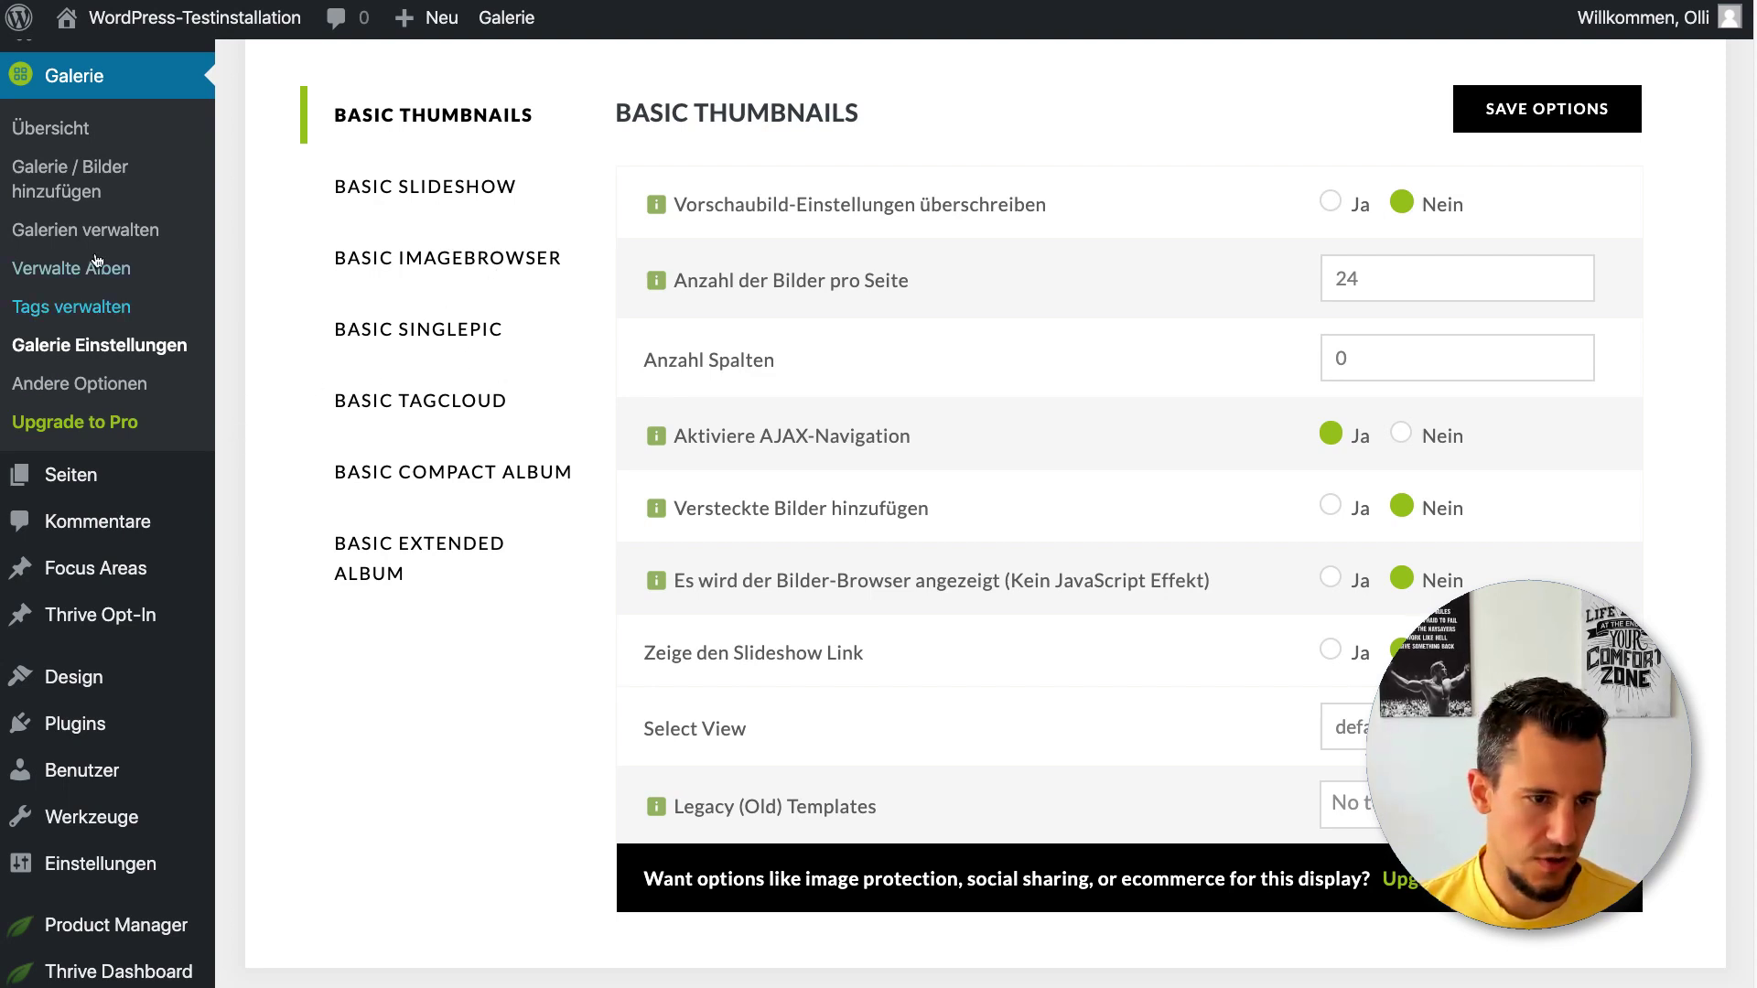
Start an image upload for a new gallery titled "Urlaubsbilder Australien", look at the computer's files and cancel the file selection
click(57, 170)
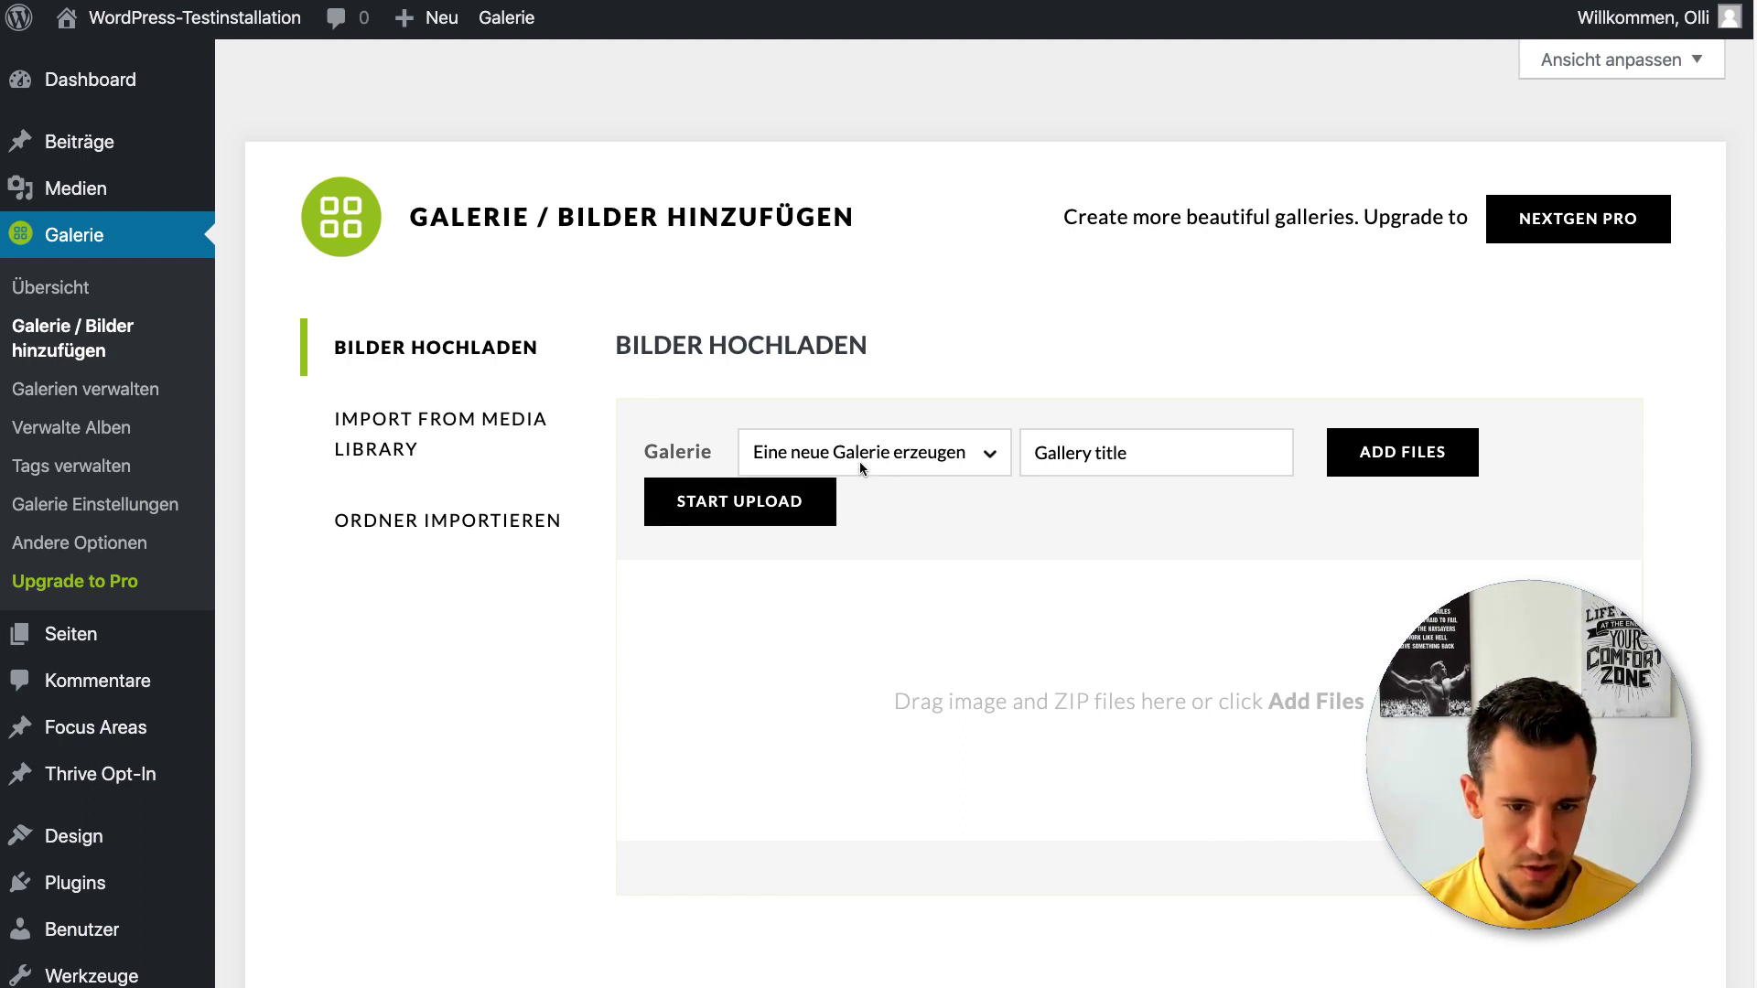
click(859, 461)
click(830, 455)
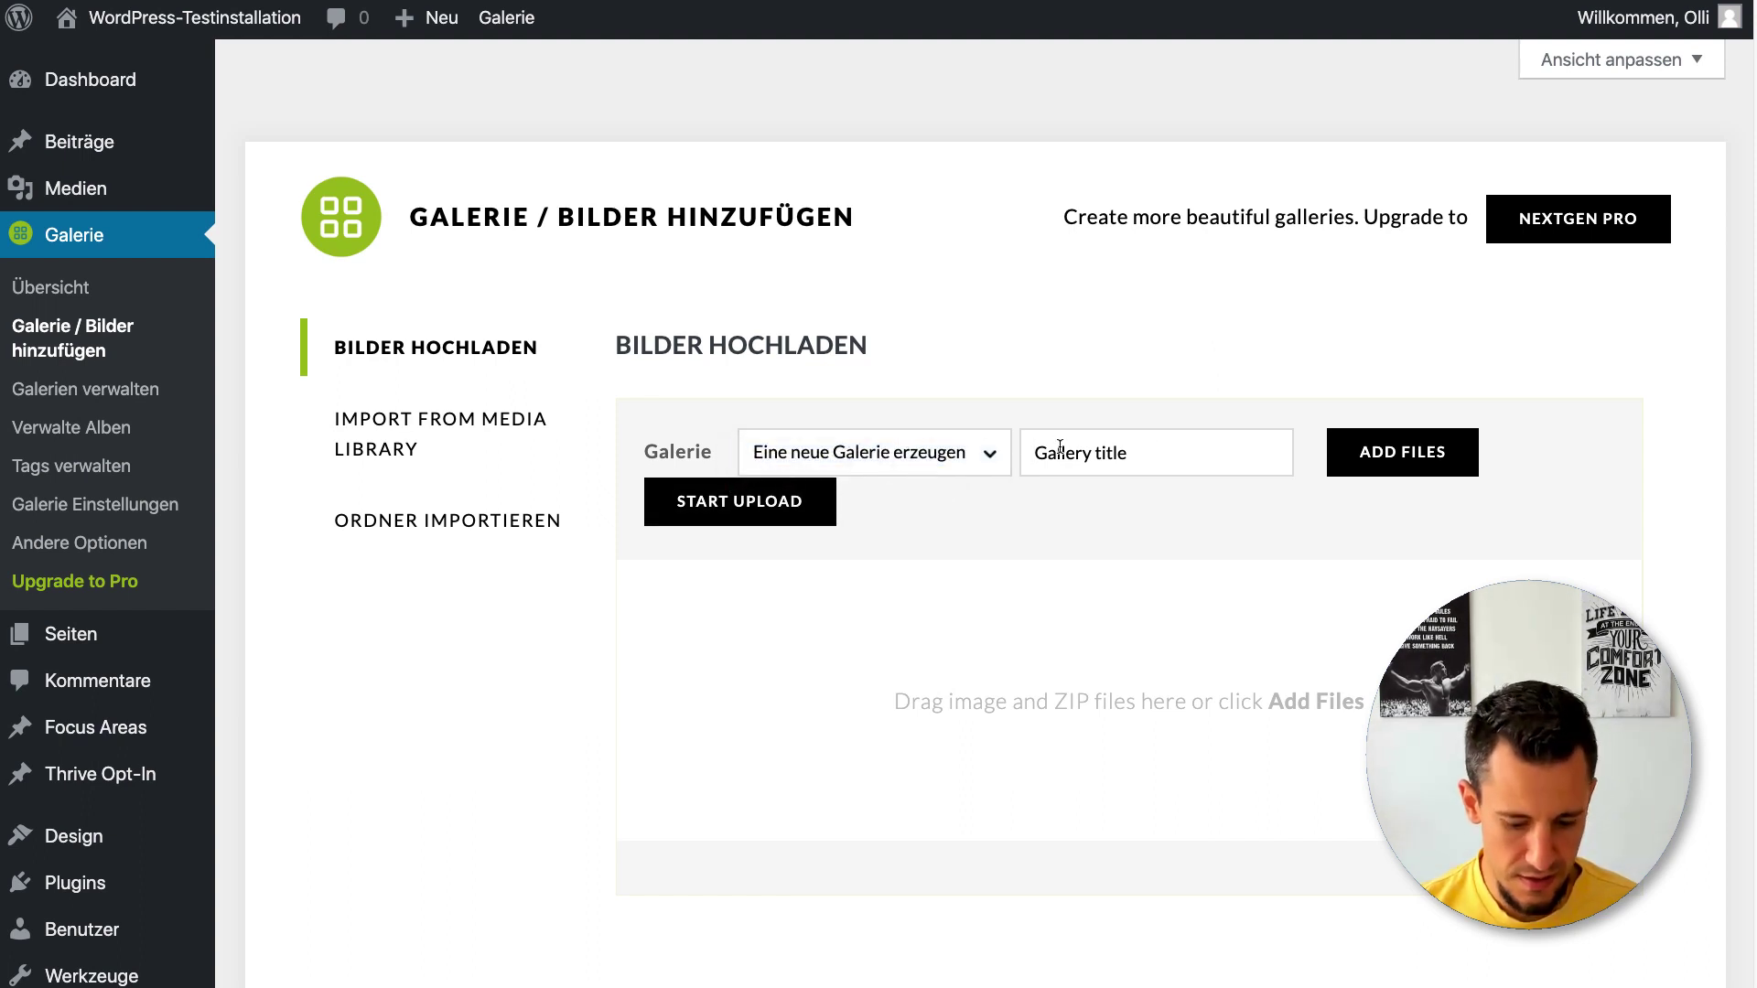
text(Urlaubsbilder Australien)
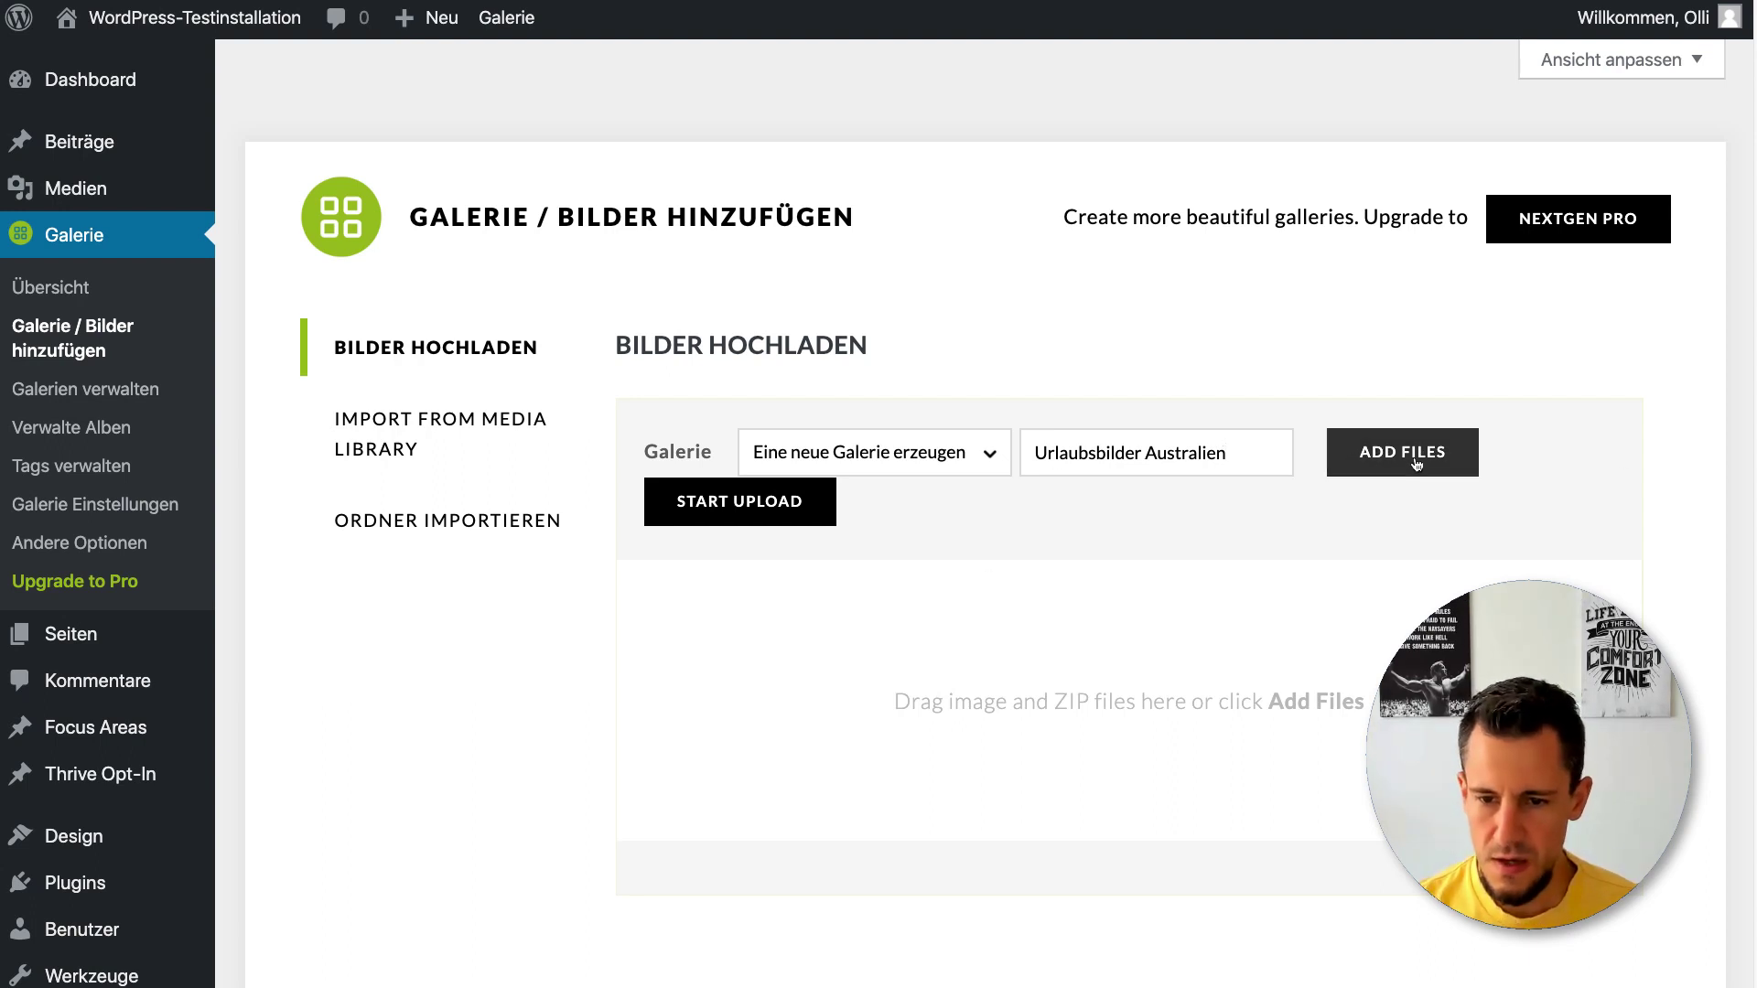
click(1357, 473)
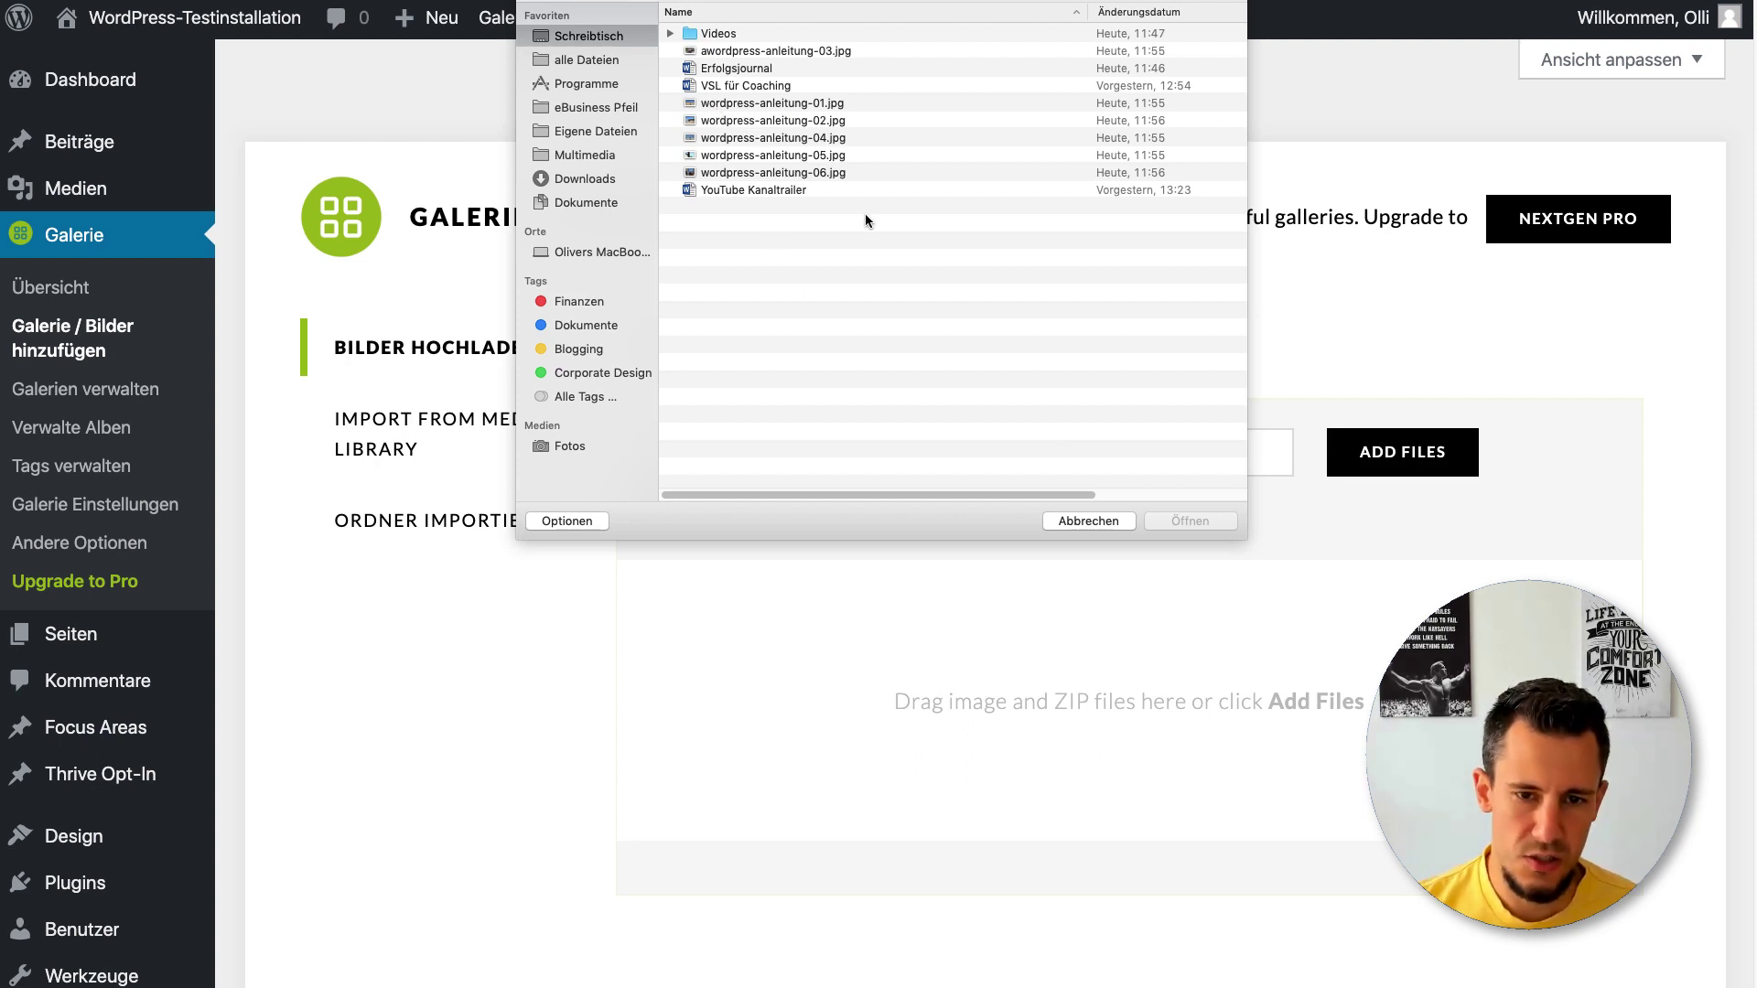
click(1103, 518)
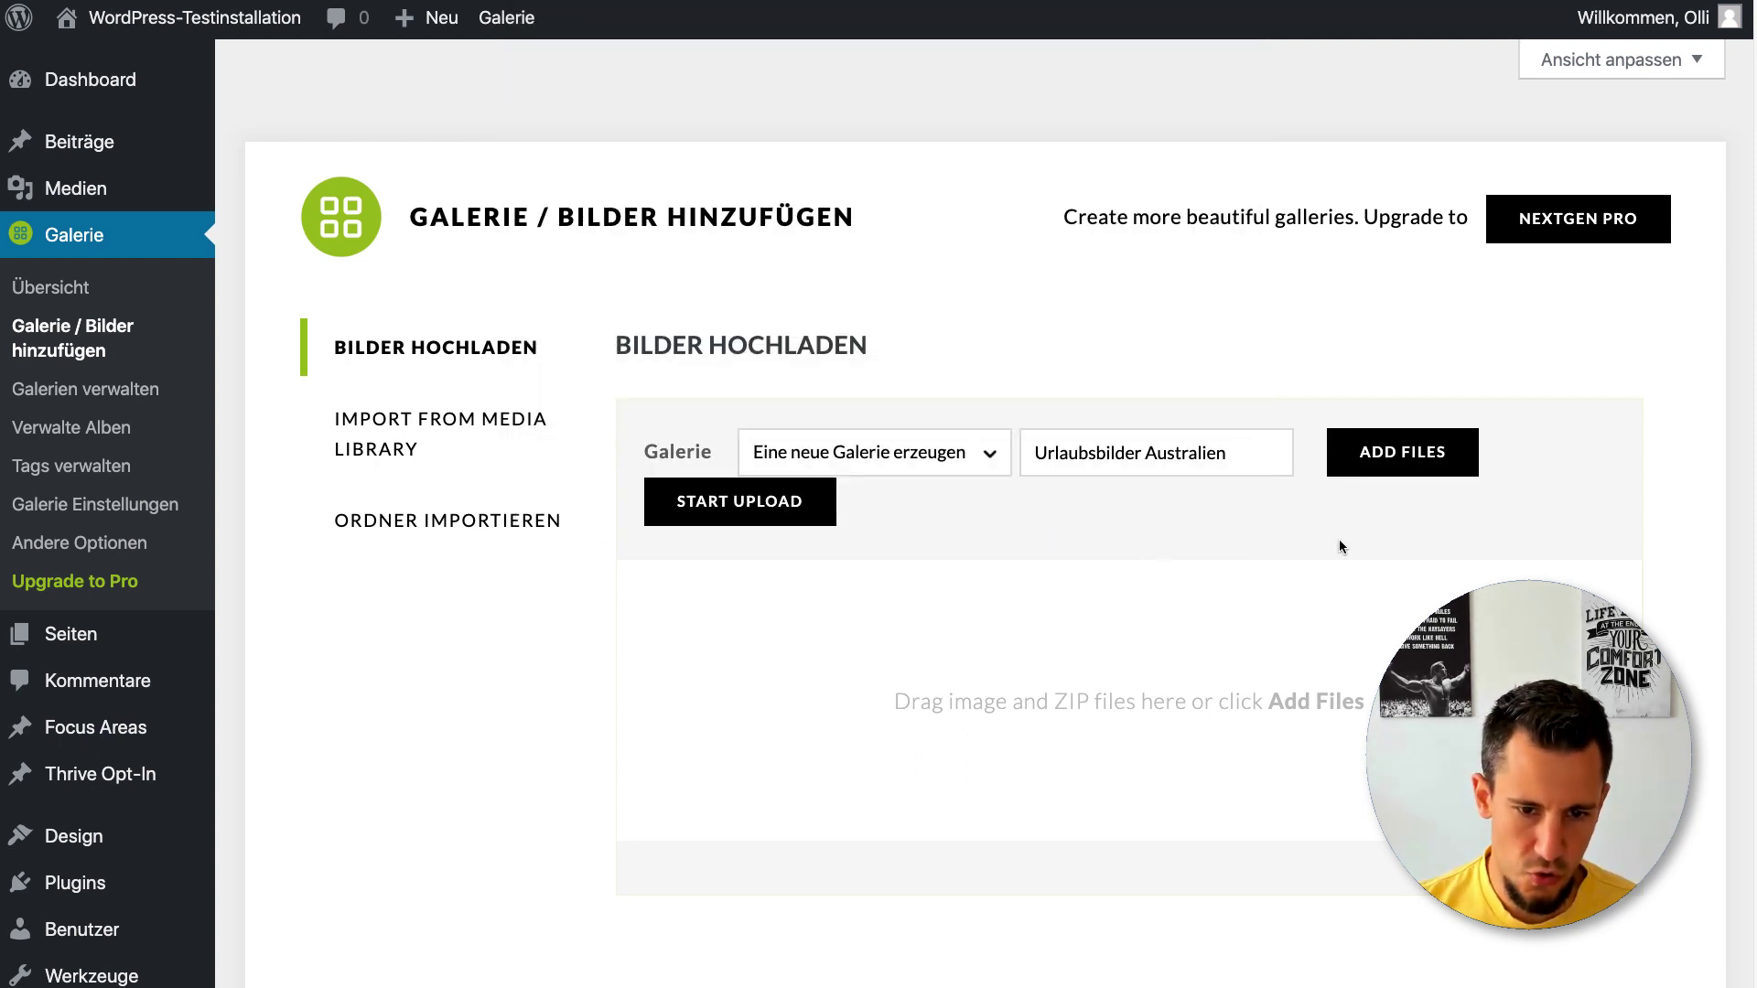
click(937, 469)
click(958, 458)
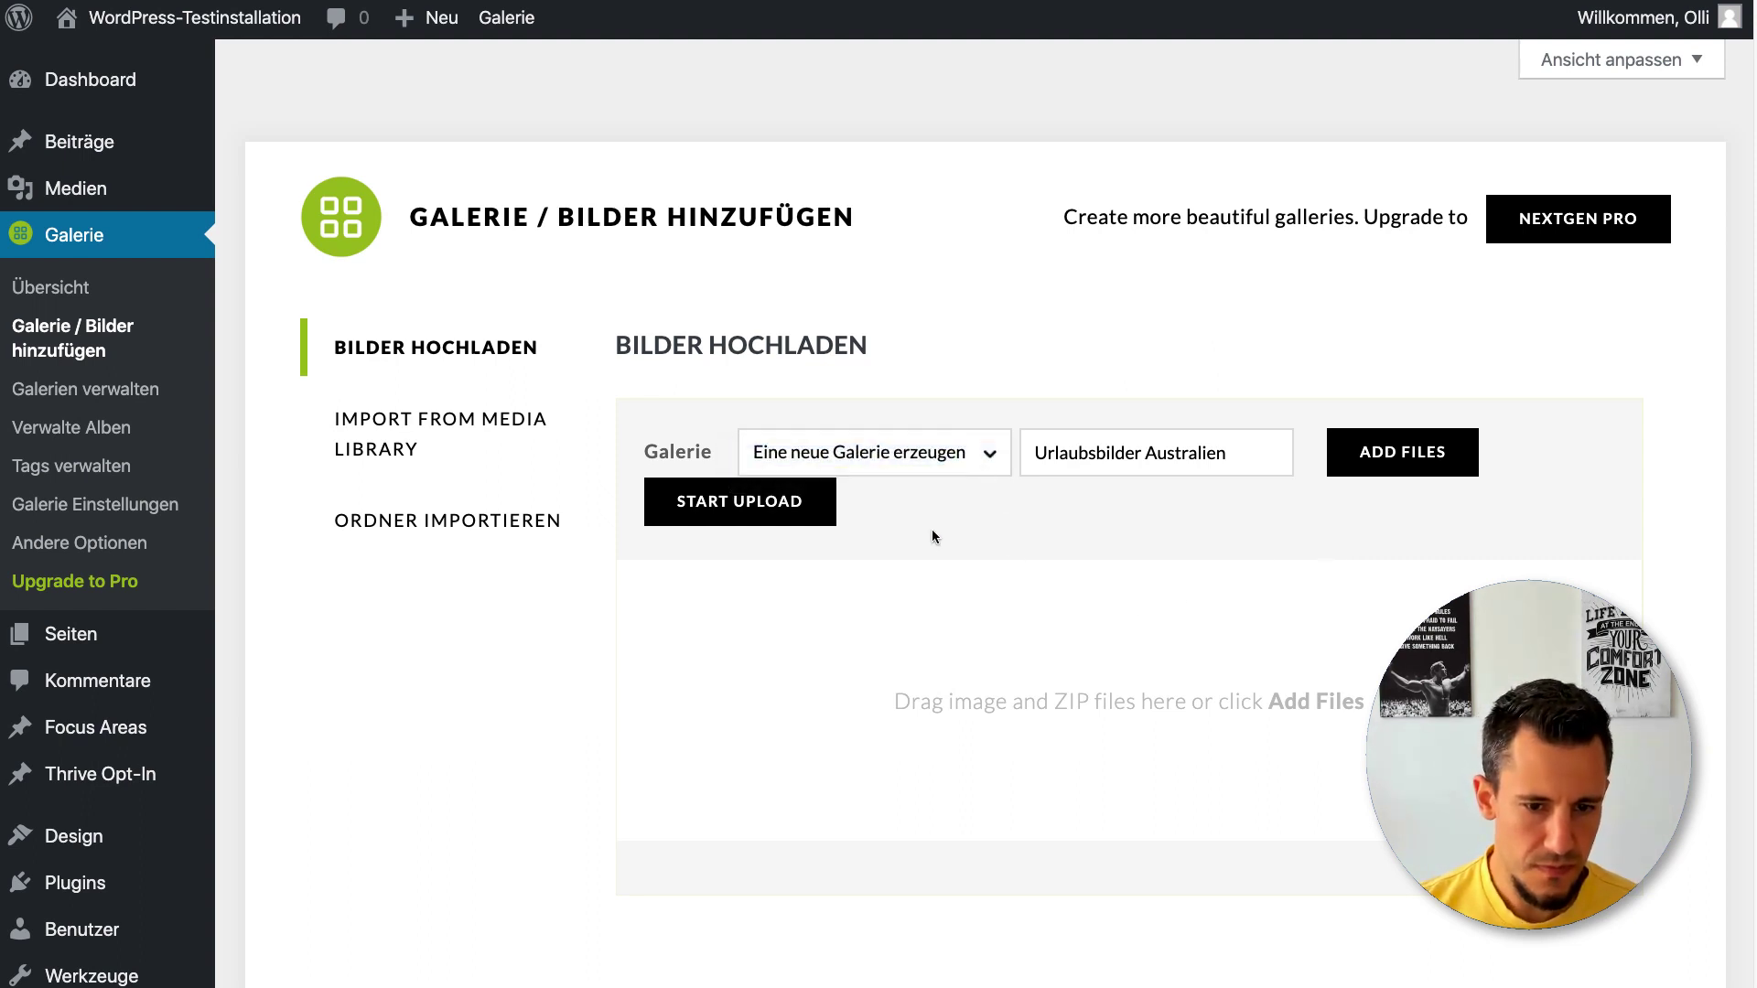
View the folder import options, then set up a media library import into a new gallery titled "Urlaubsbilder Australien"
click(380, 530)
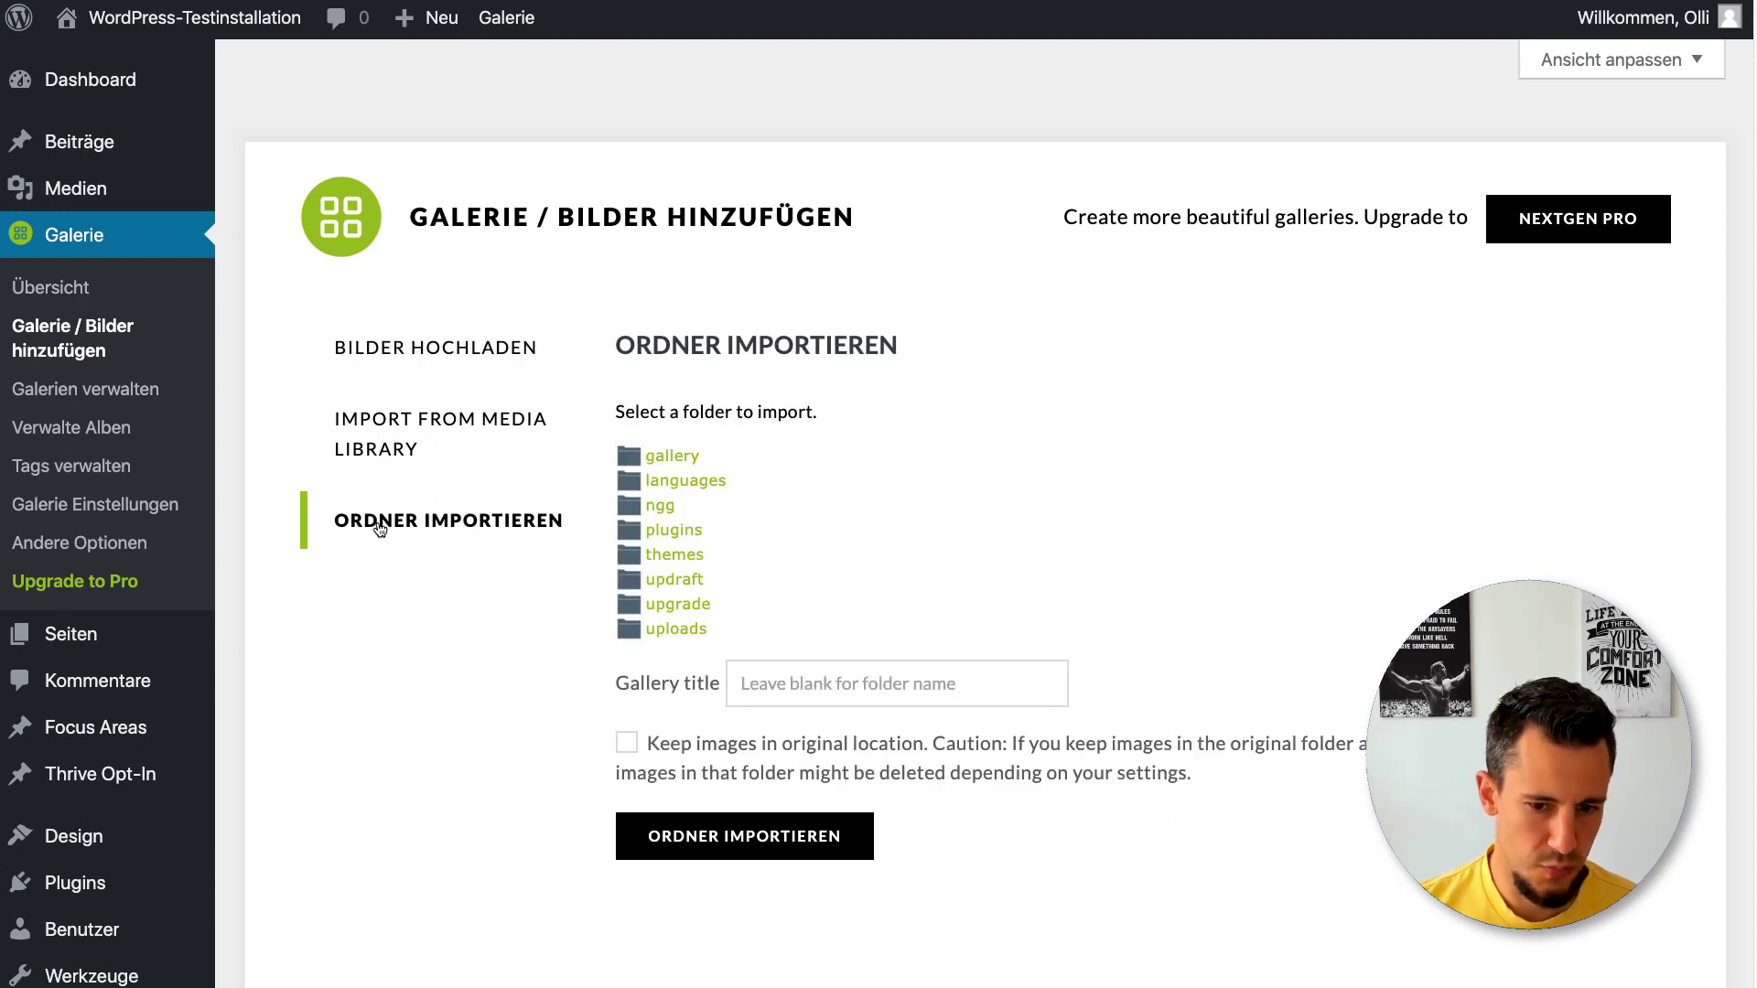
click(395, 435)
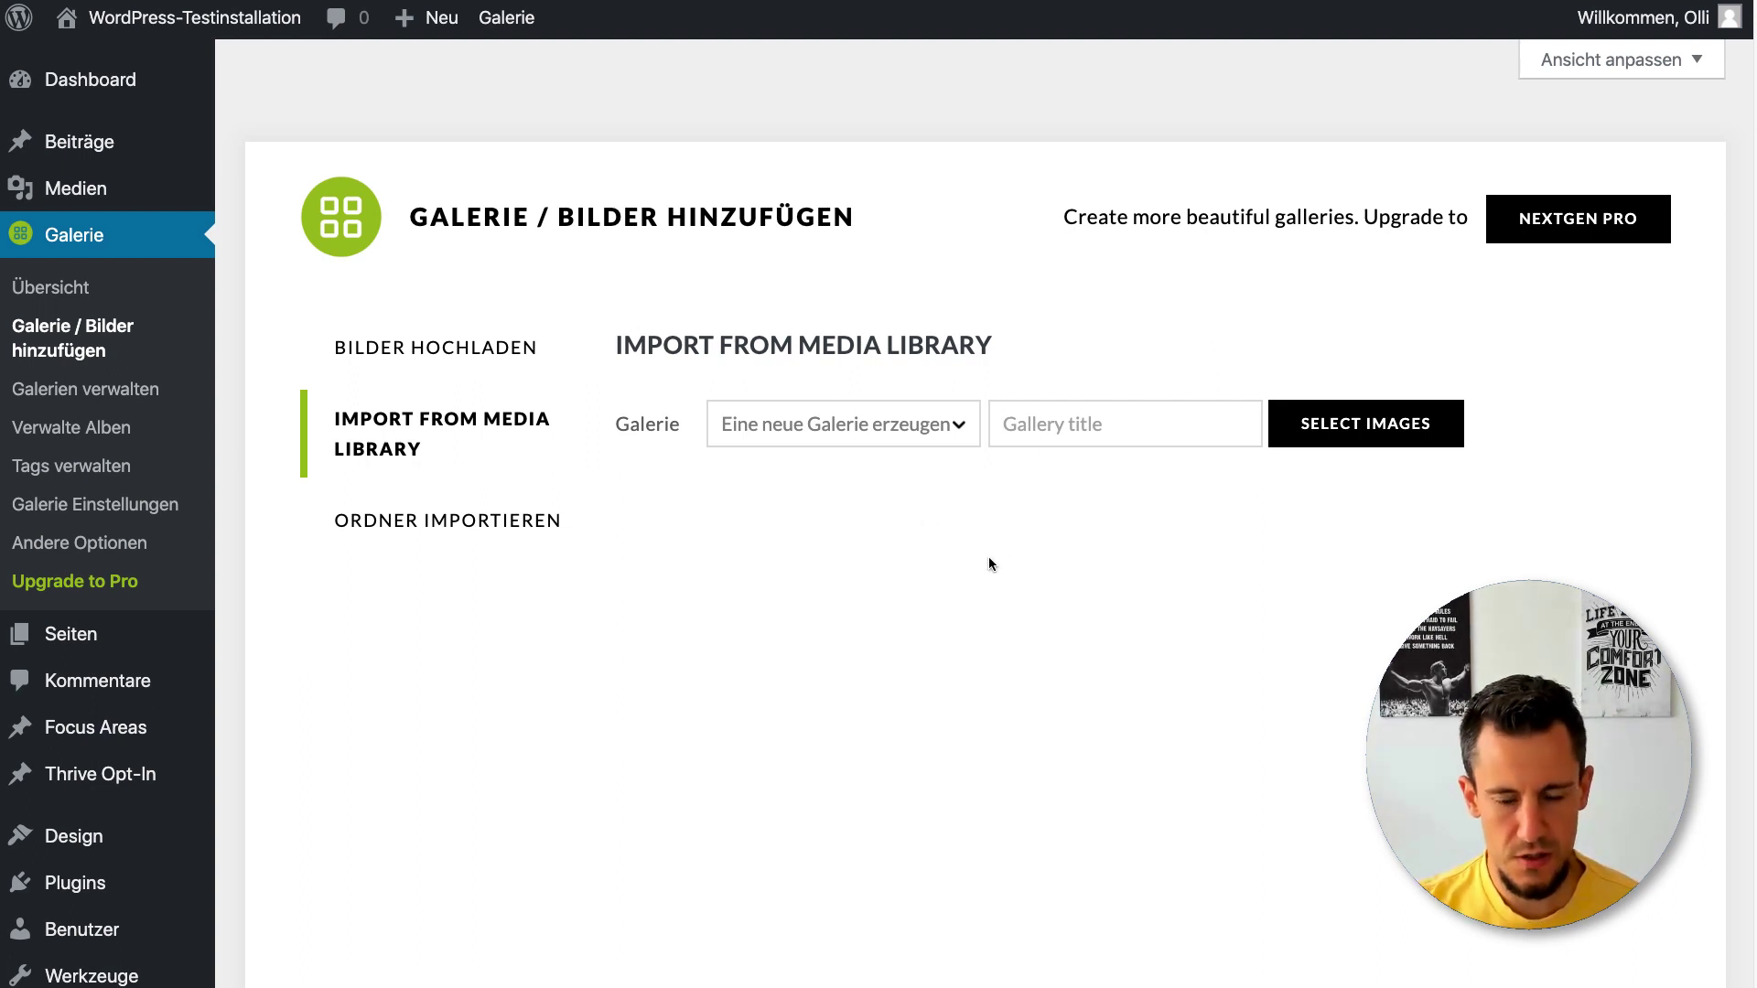
text(Url)
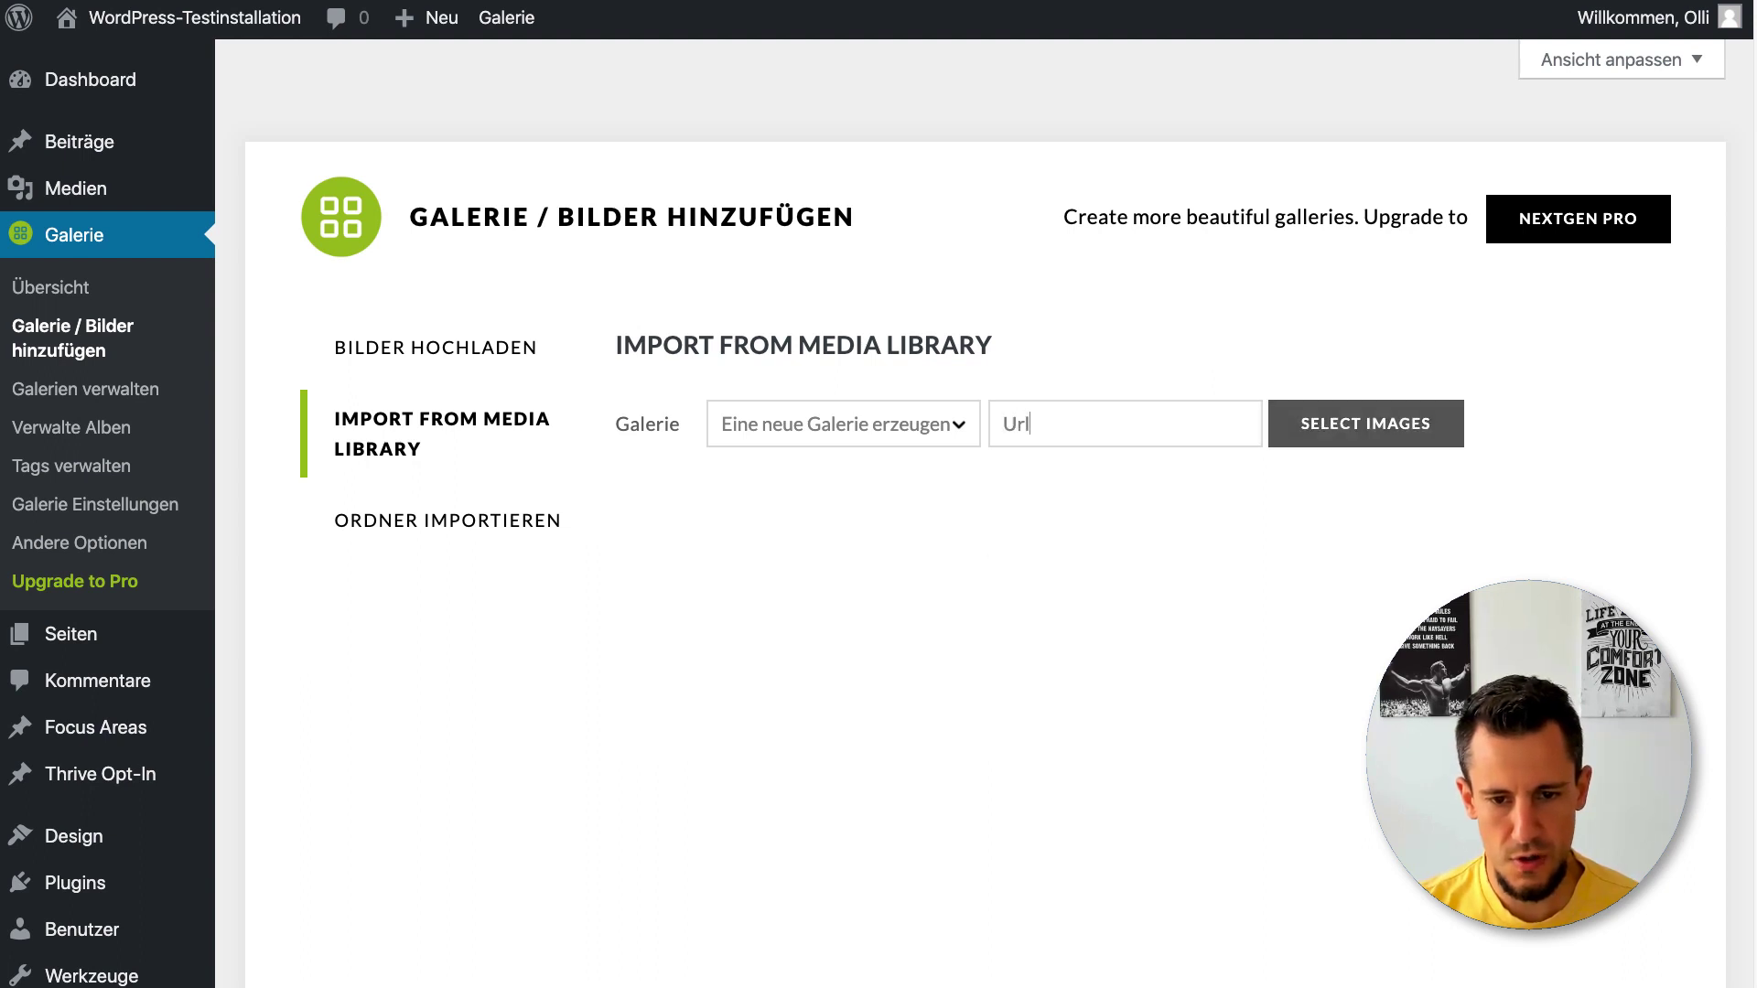
text(aubsbilder Australien)
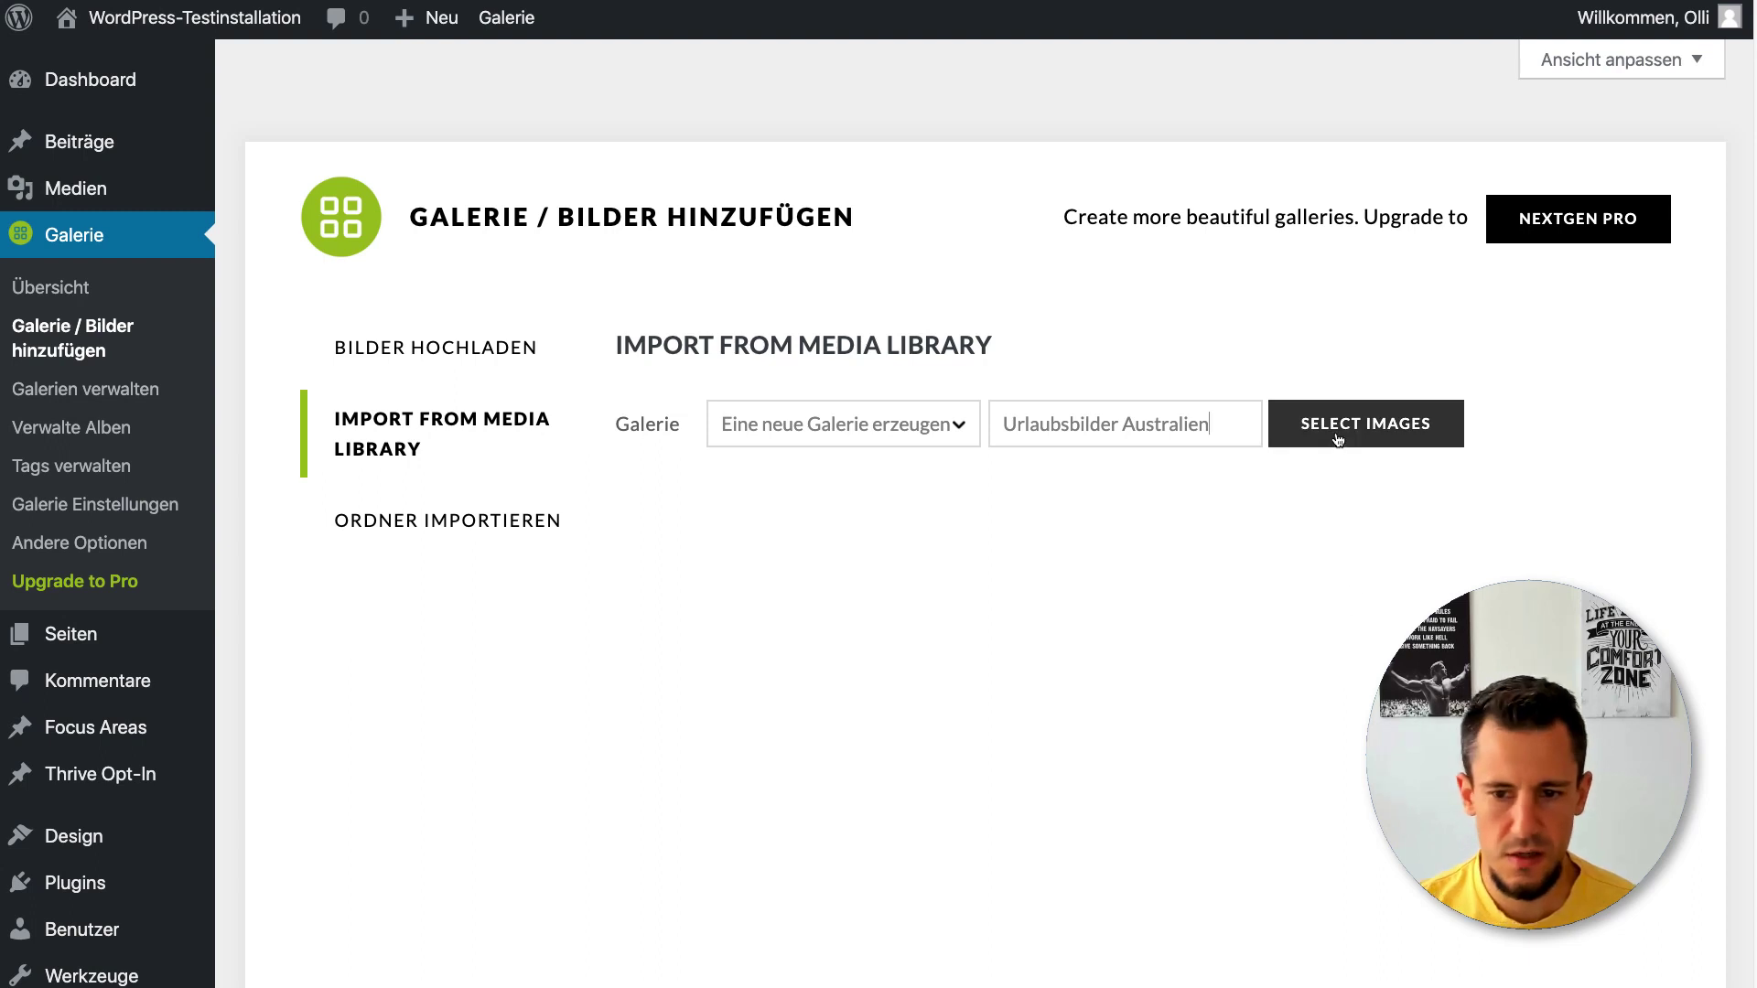
Select all five photos in the media library for the new gallery
click(1365, 424)
click(327, 338)
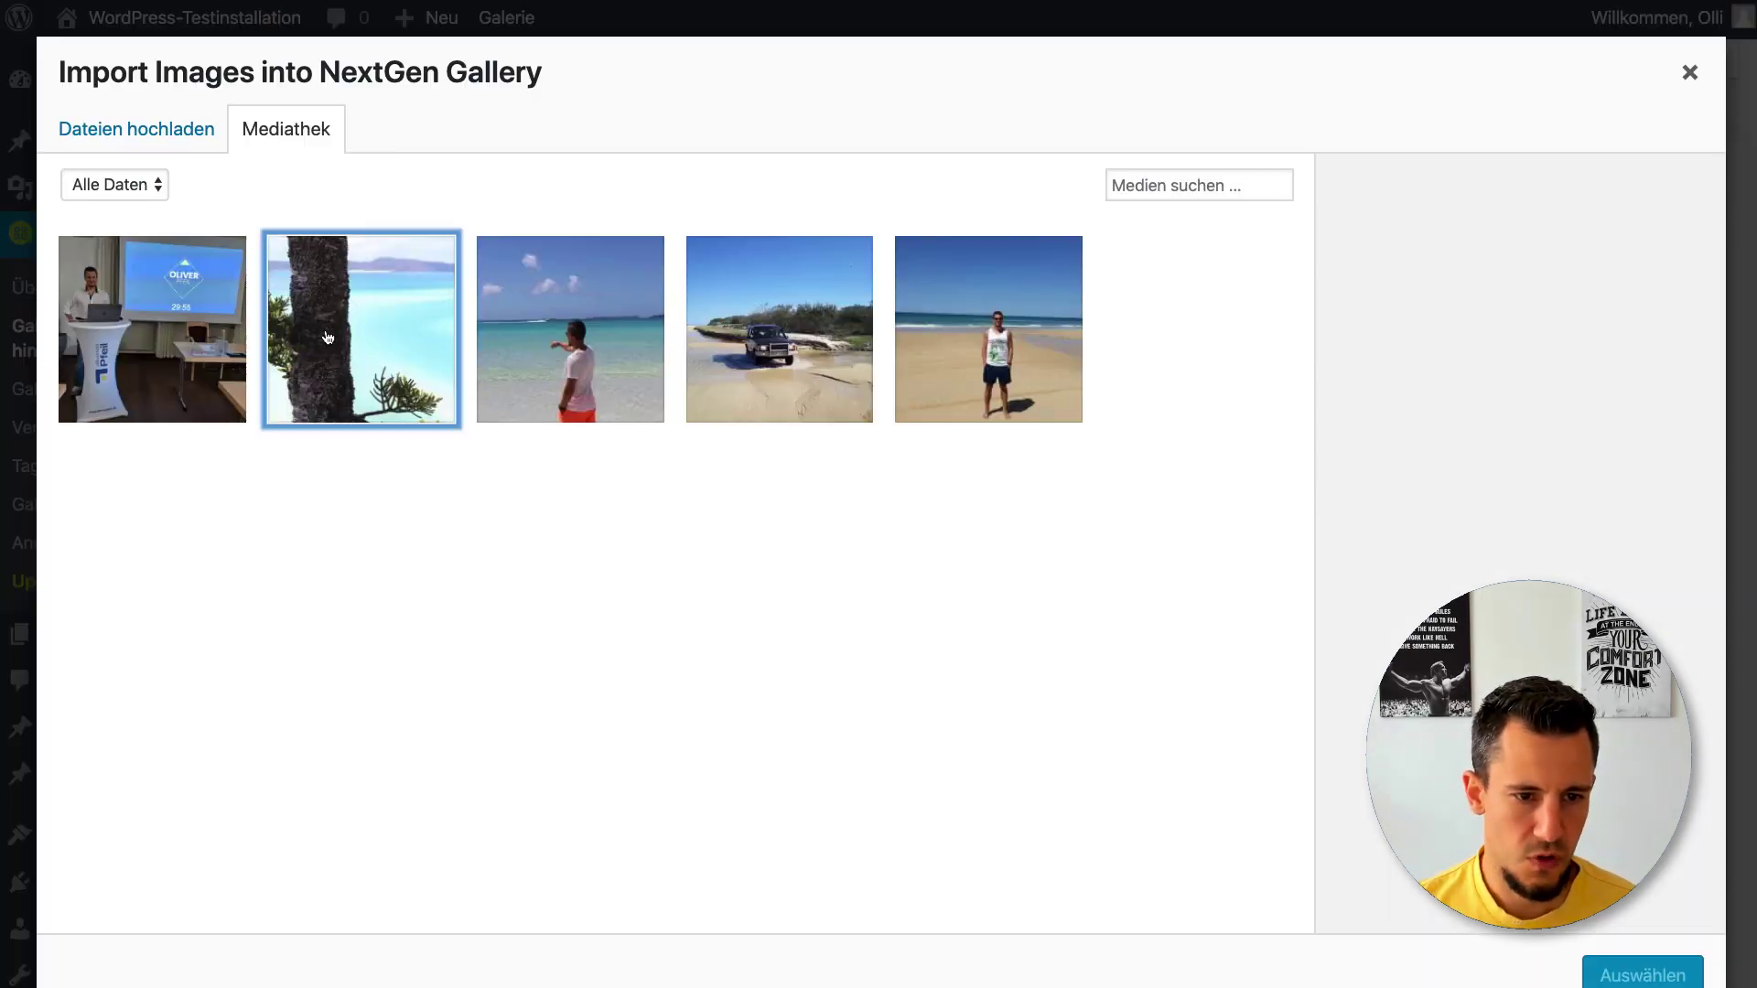
click(604, 341)
click(728, 342)
click(970, 349)
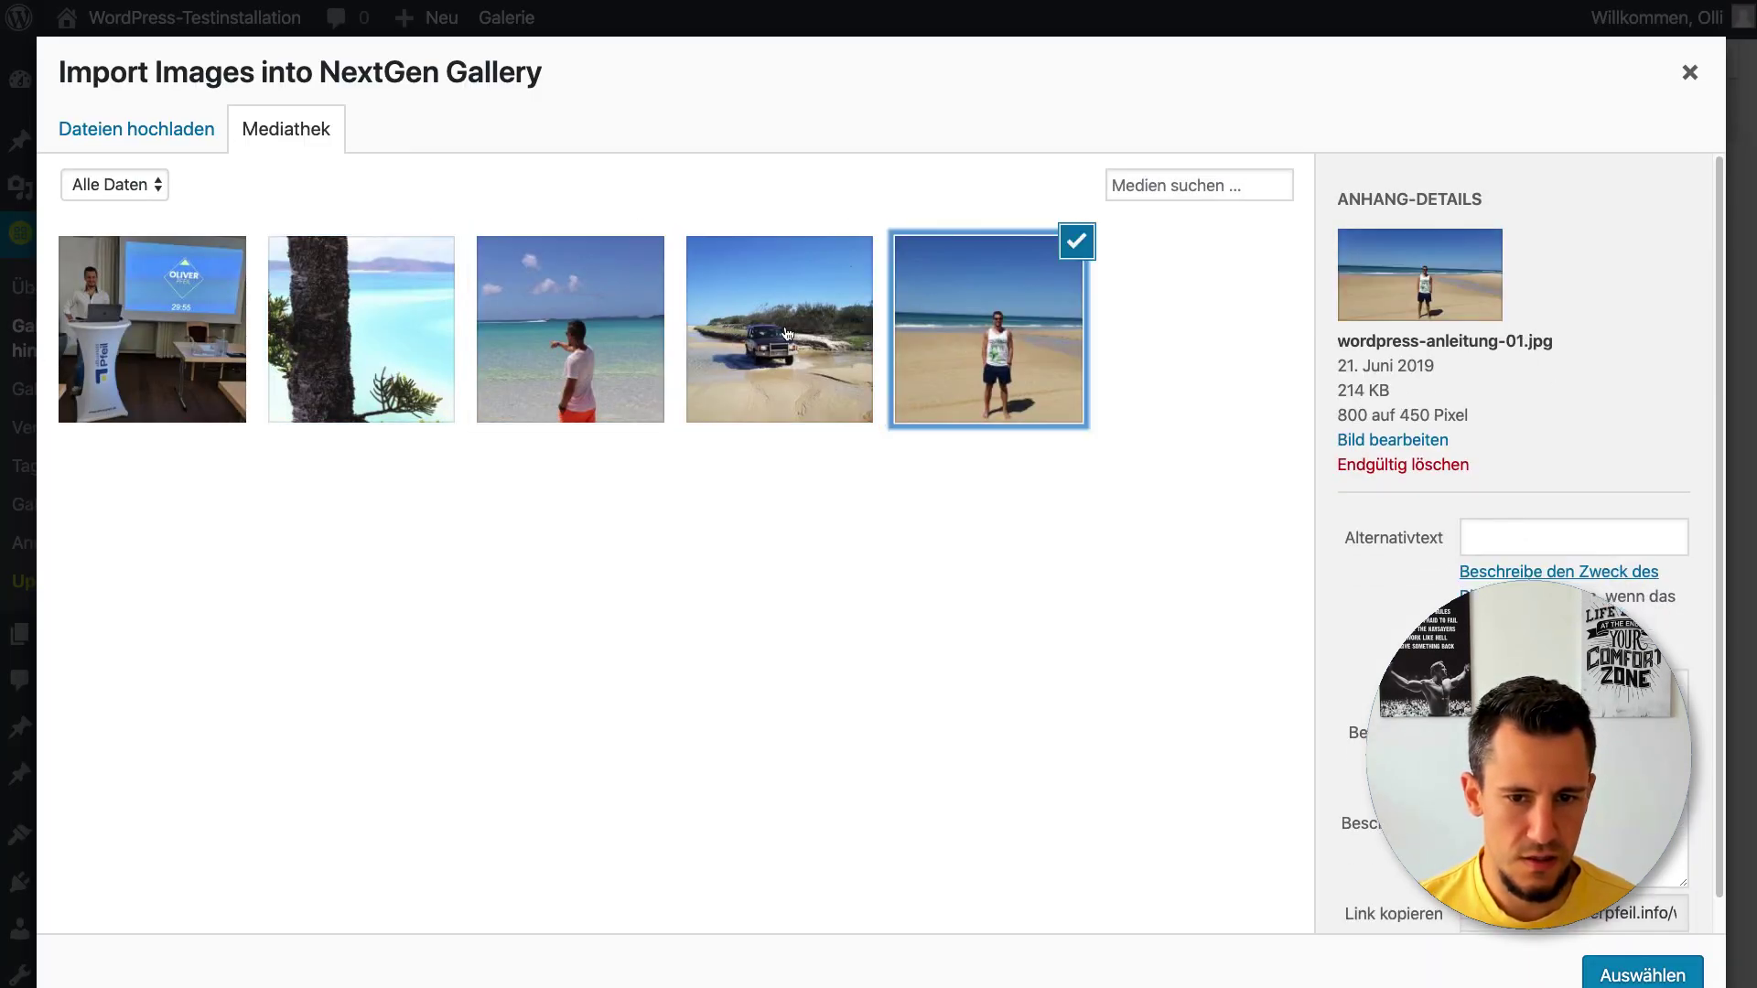
click(785, 331)
click(510, 335)
click(401, 333)
click(164, 332)
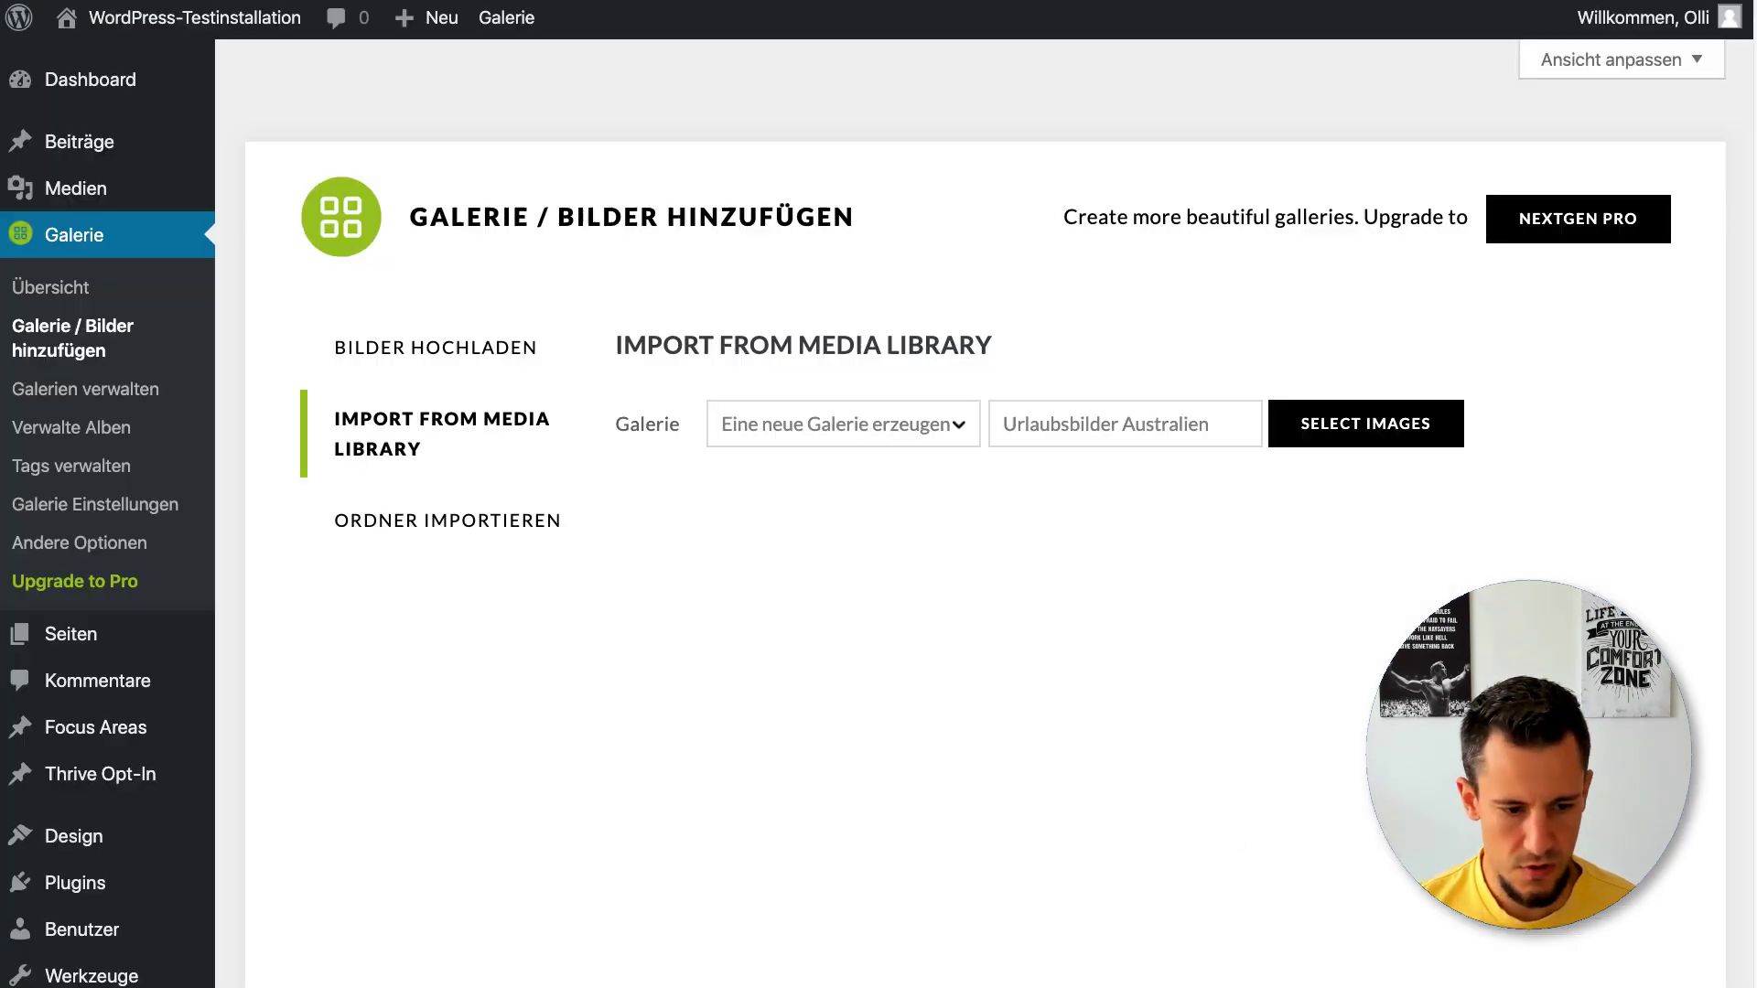
click(1642, 974)
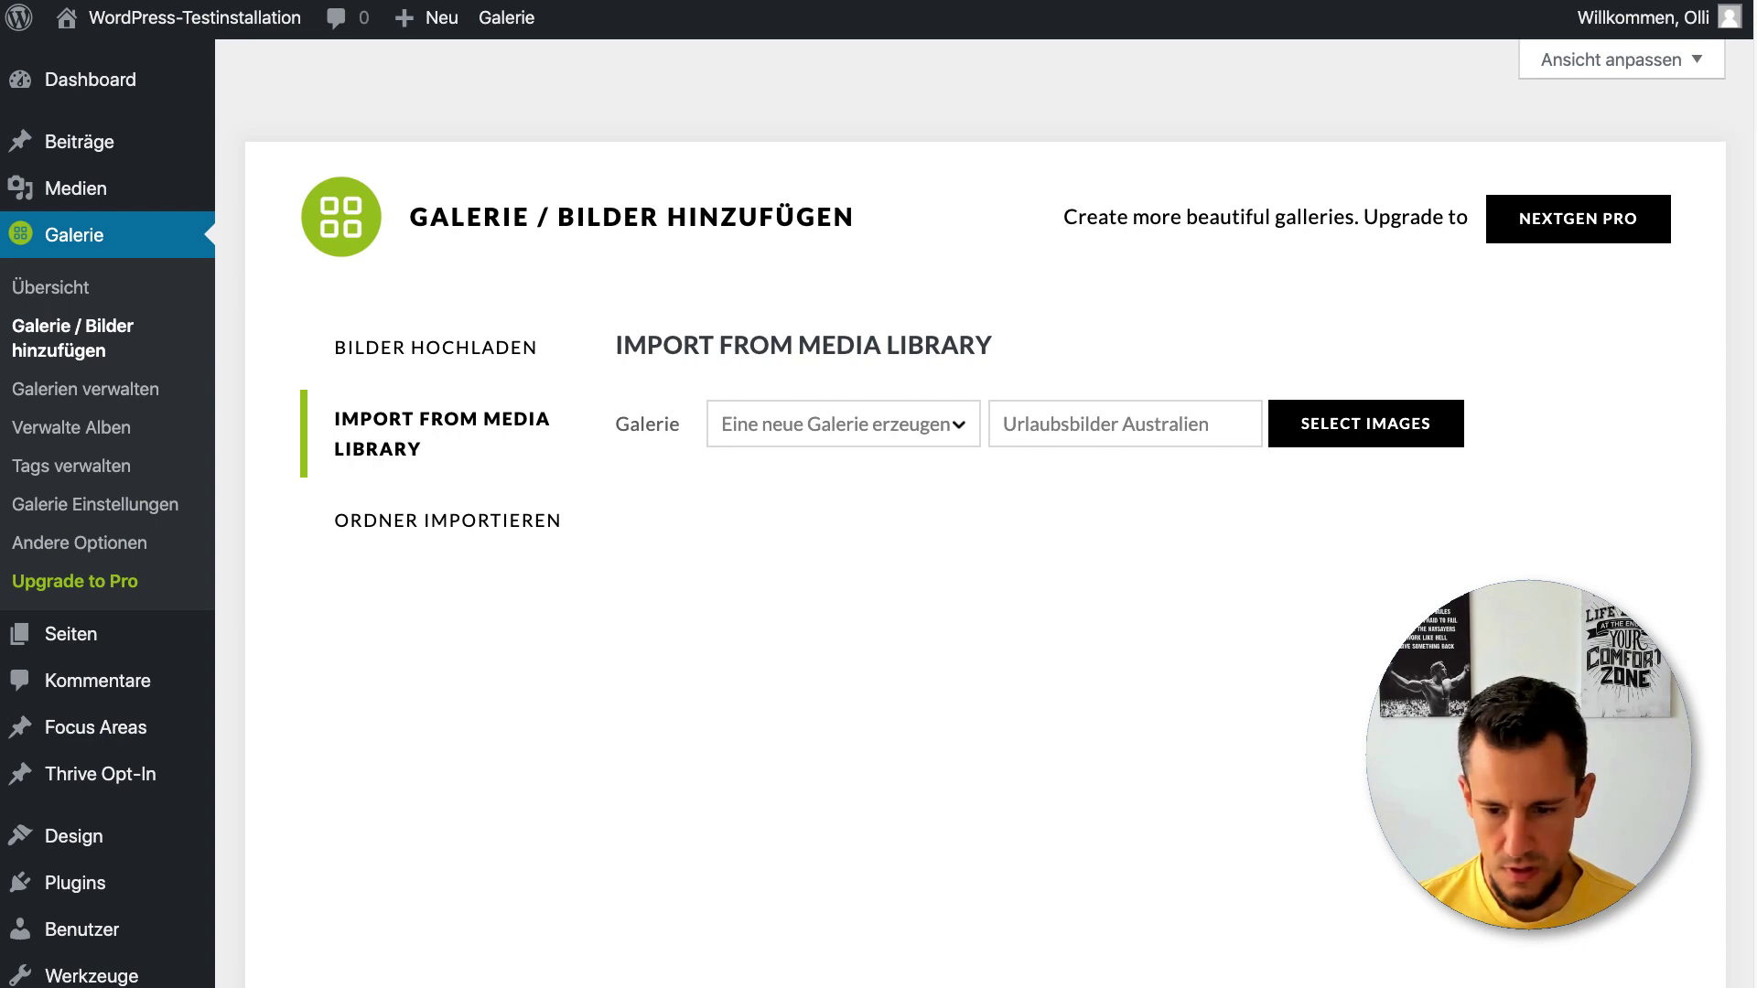
Reopen the image selection, confirm the five photos and import them into the Urlaubsbilder Australien gallery
click(1388, 428)
click(1642, 972)
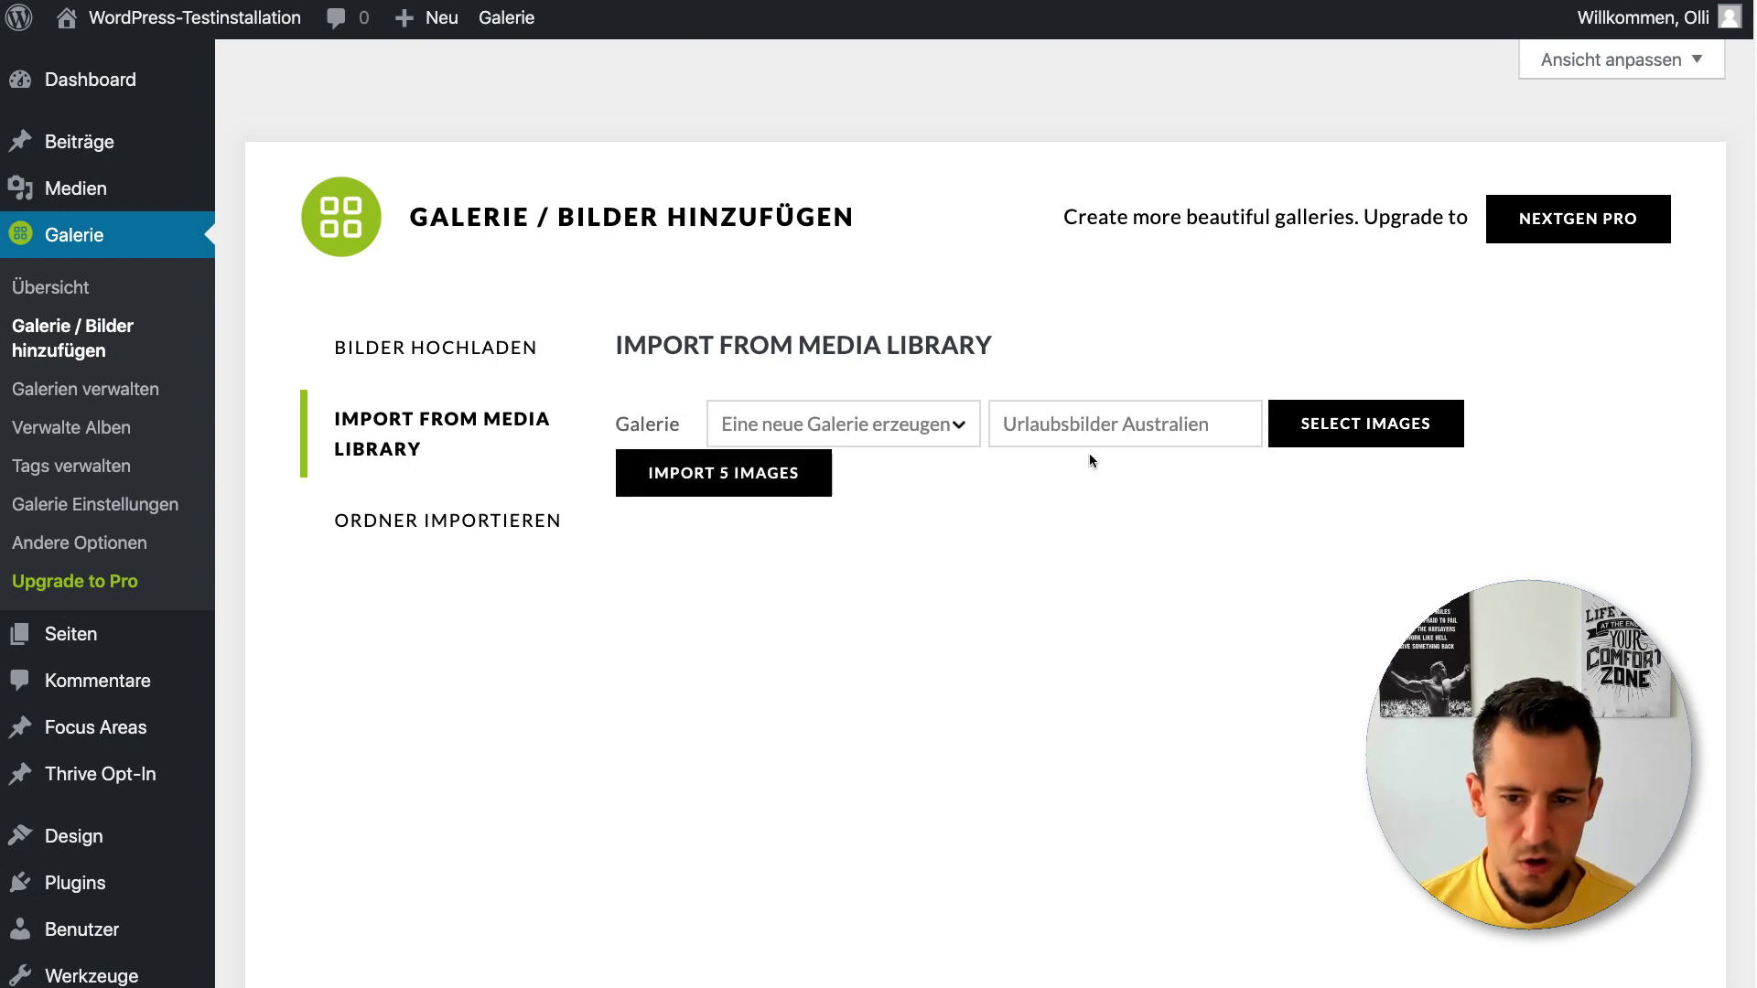
click(807, 495)
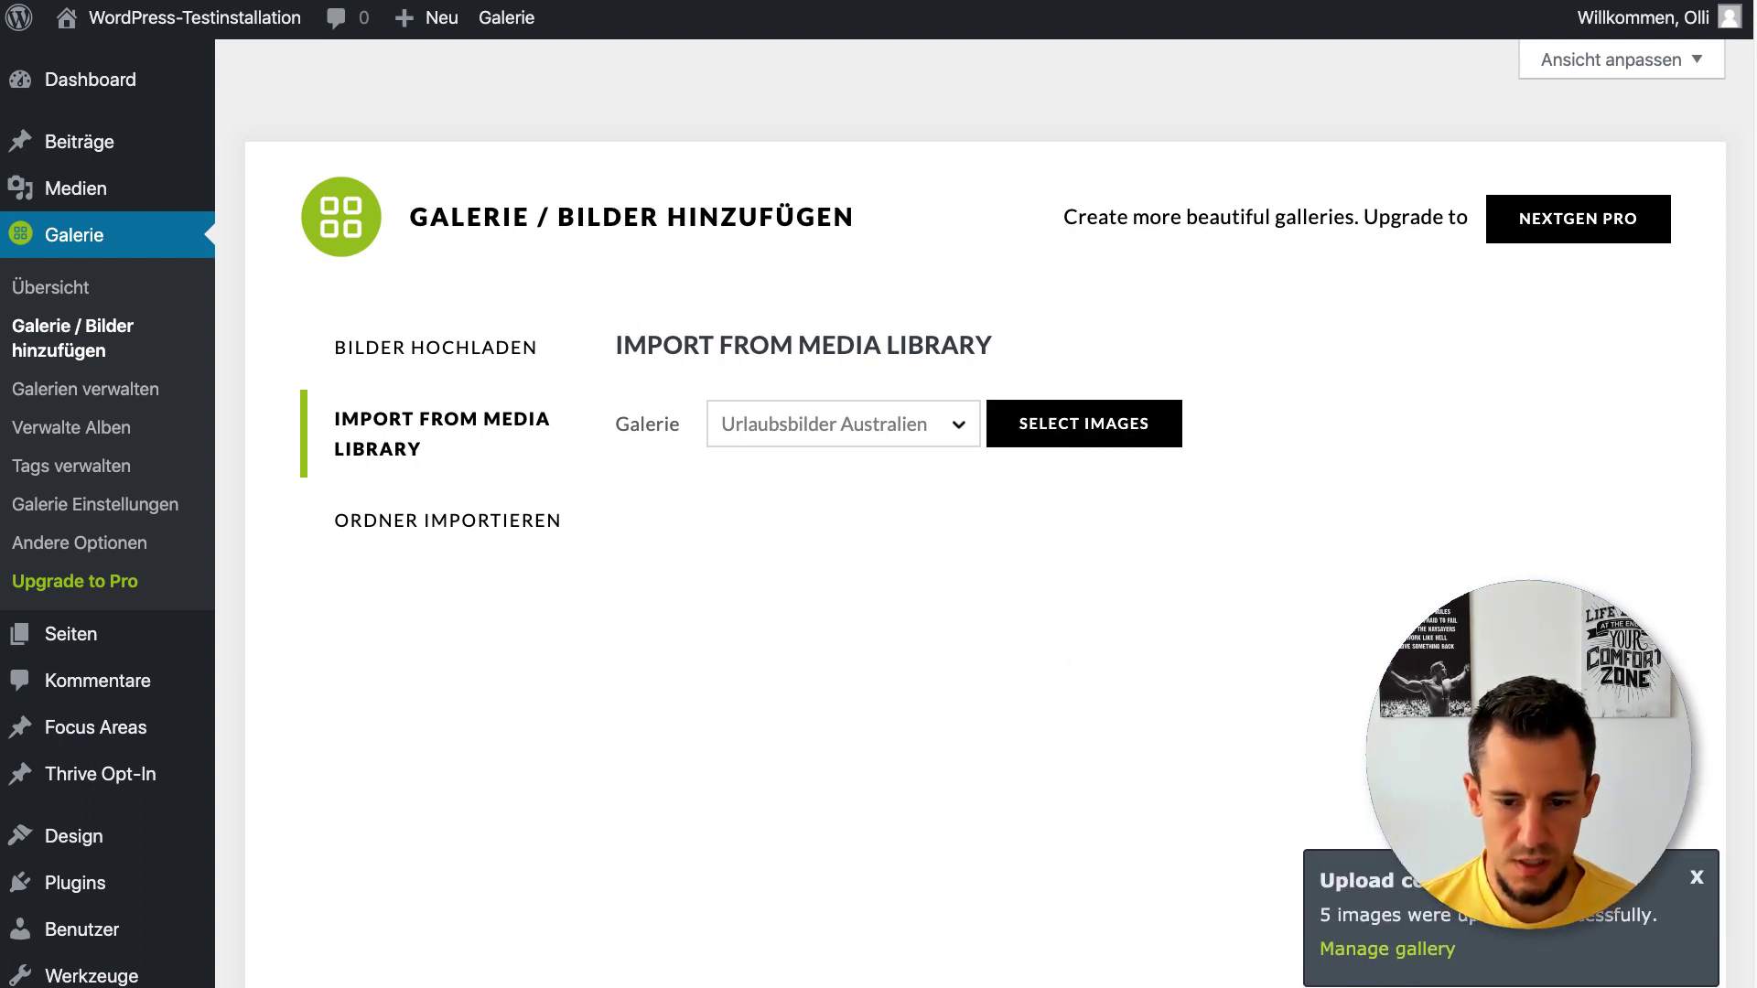
Open the imported gallery "Urlaubsbilder Australien" to examine its image entries and editing options, and look at the overview of all galleries
click(1387, 948)
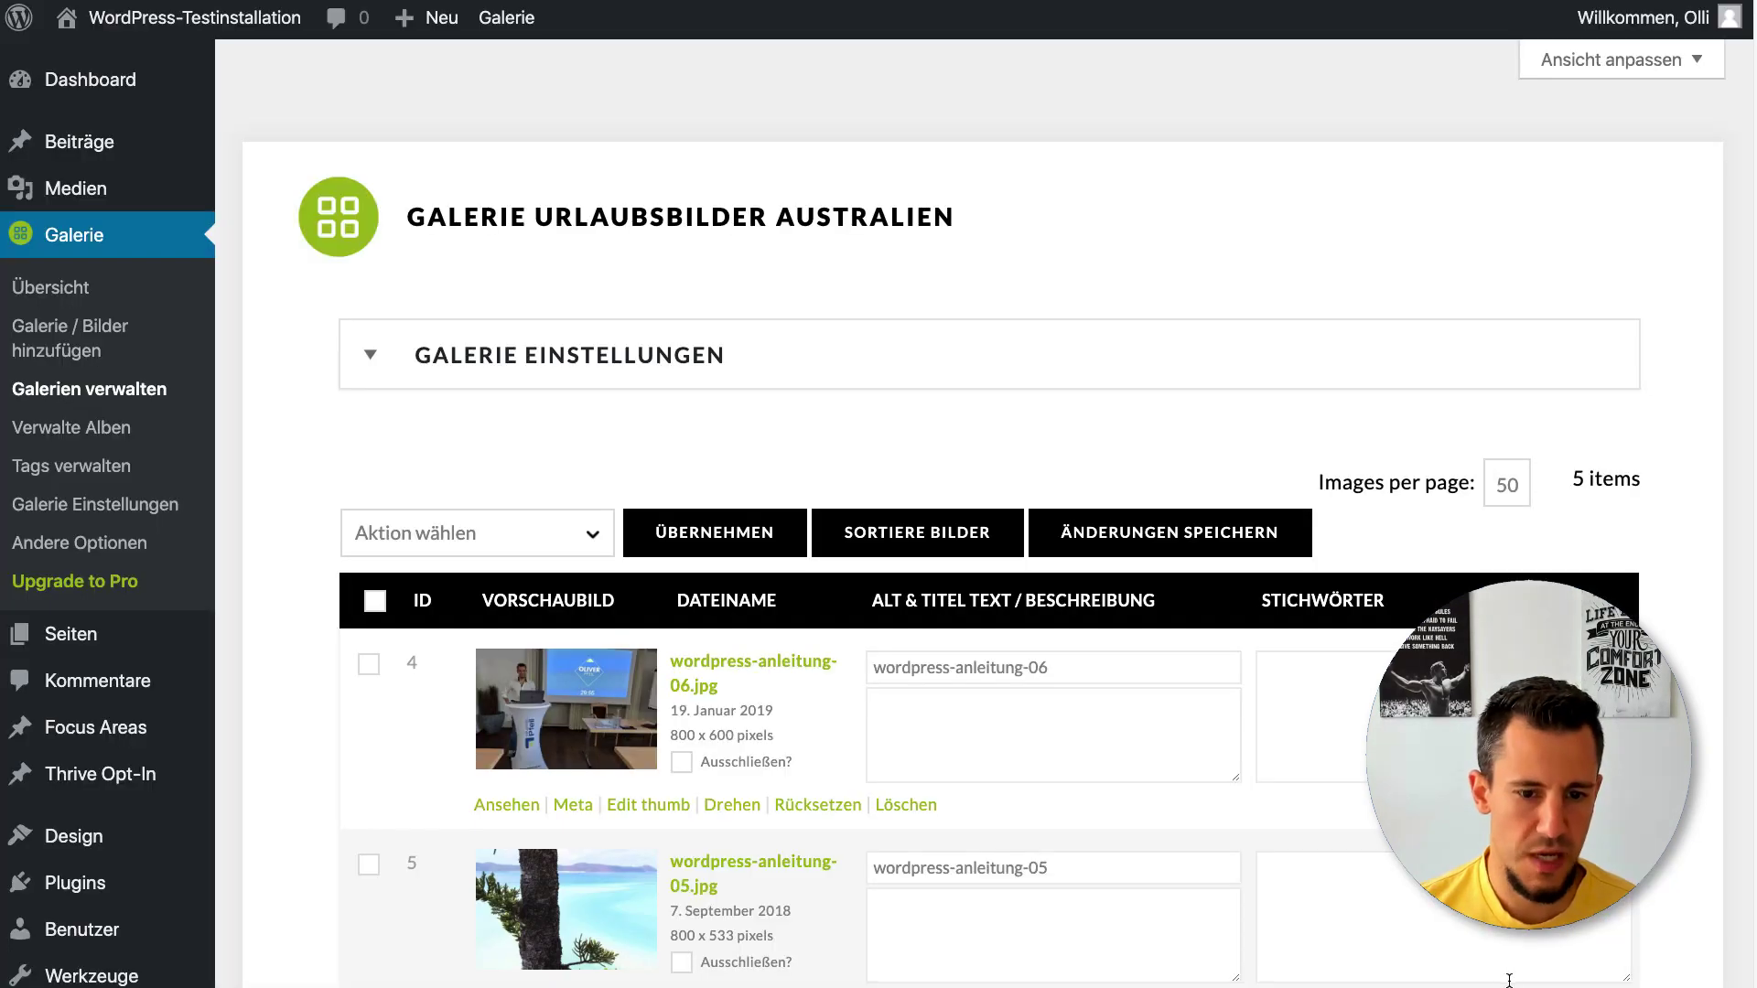
scroll(681, 624, down, 3)
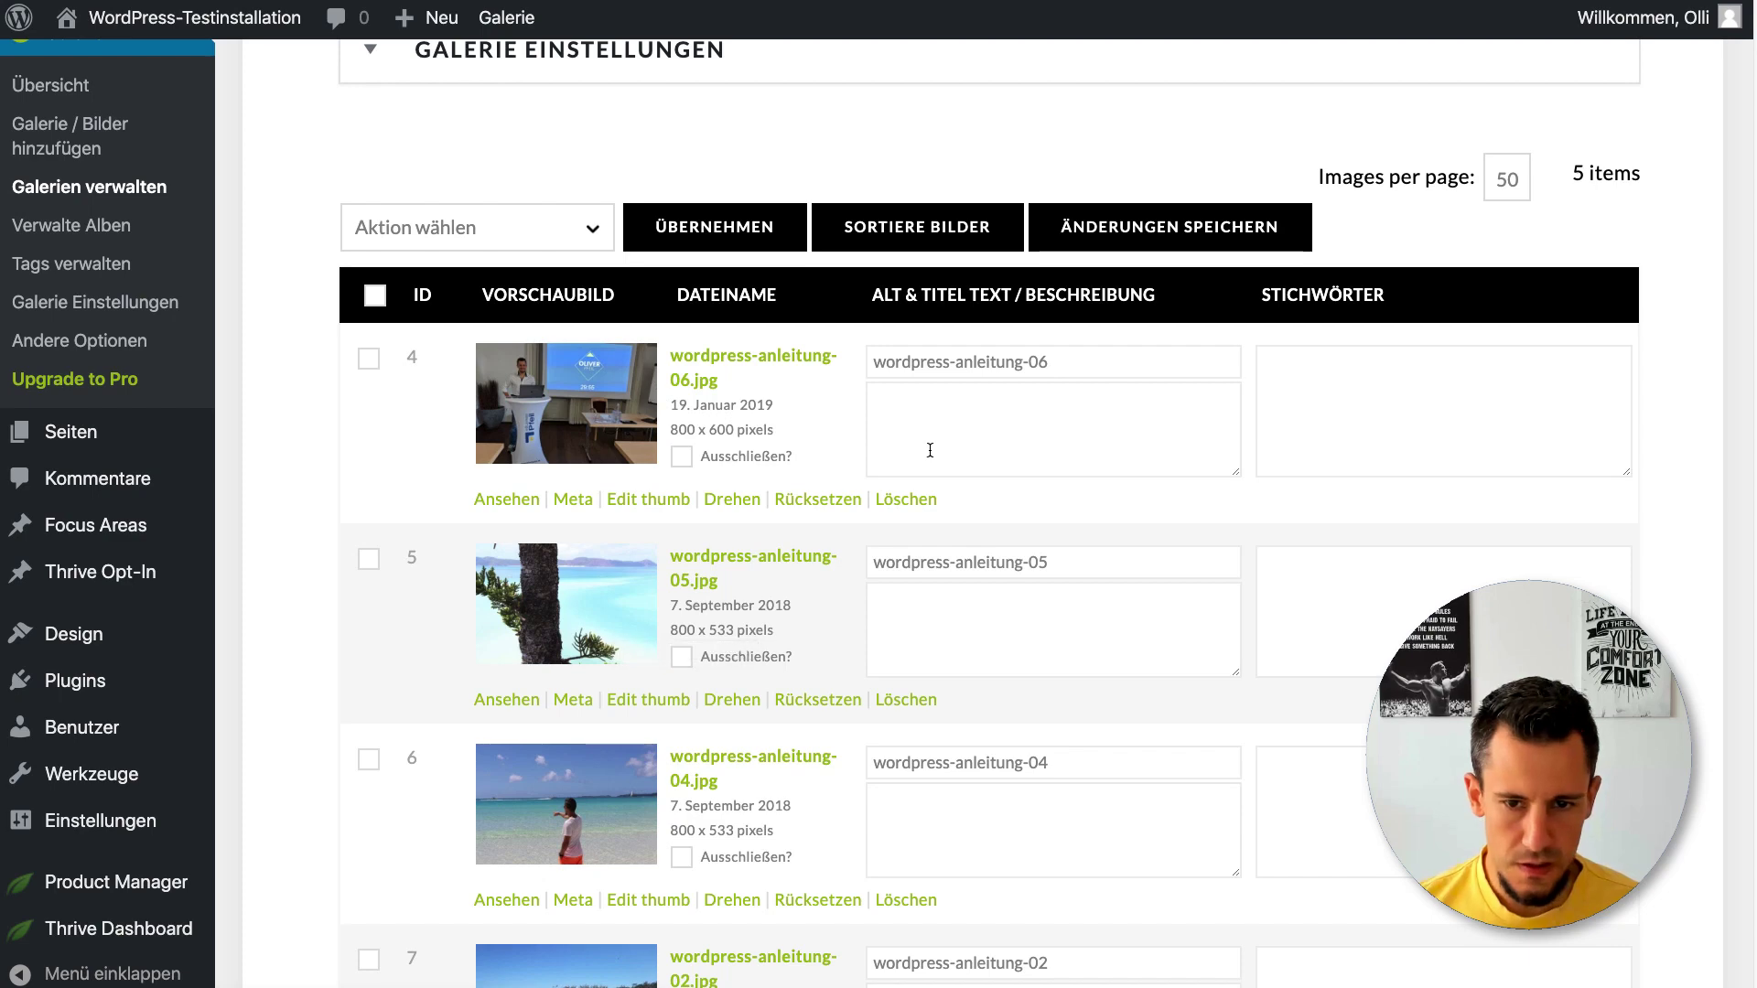
scroll(929, 450, down, 6)
scroll(825, 574, up, 10)
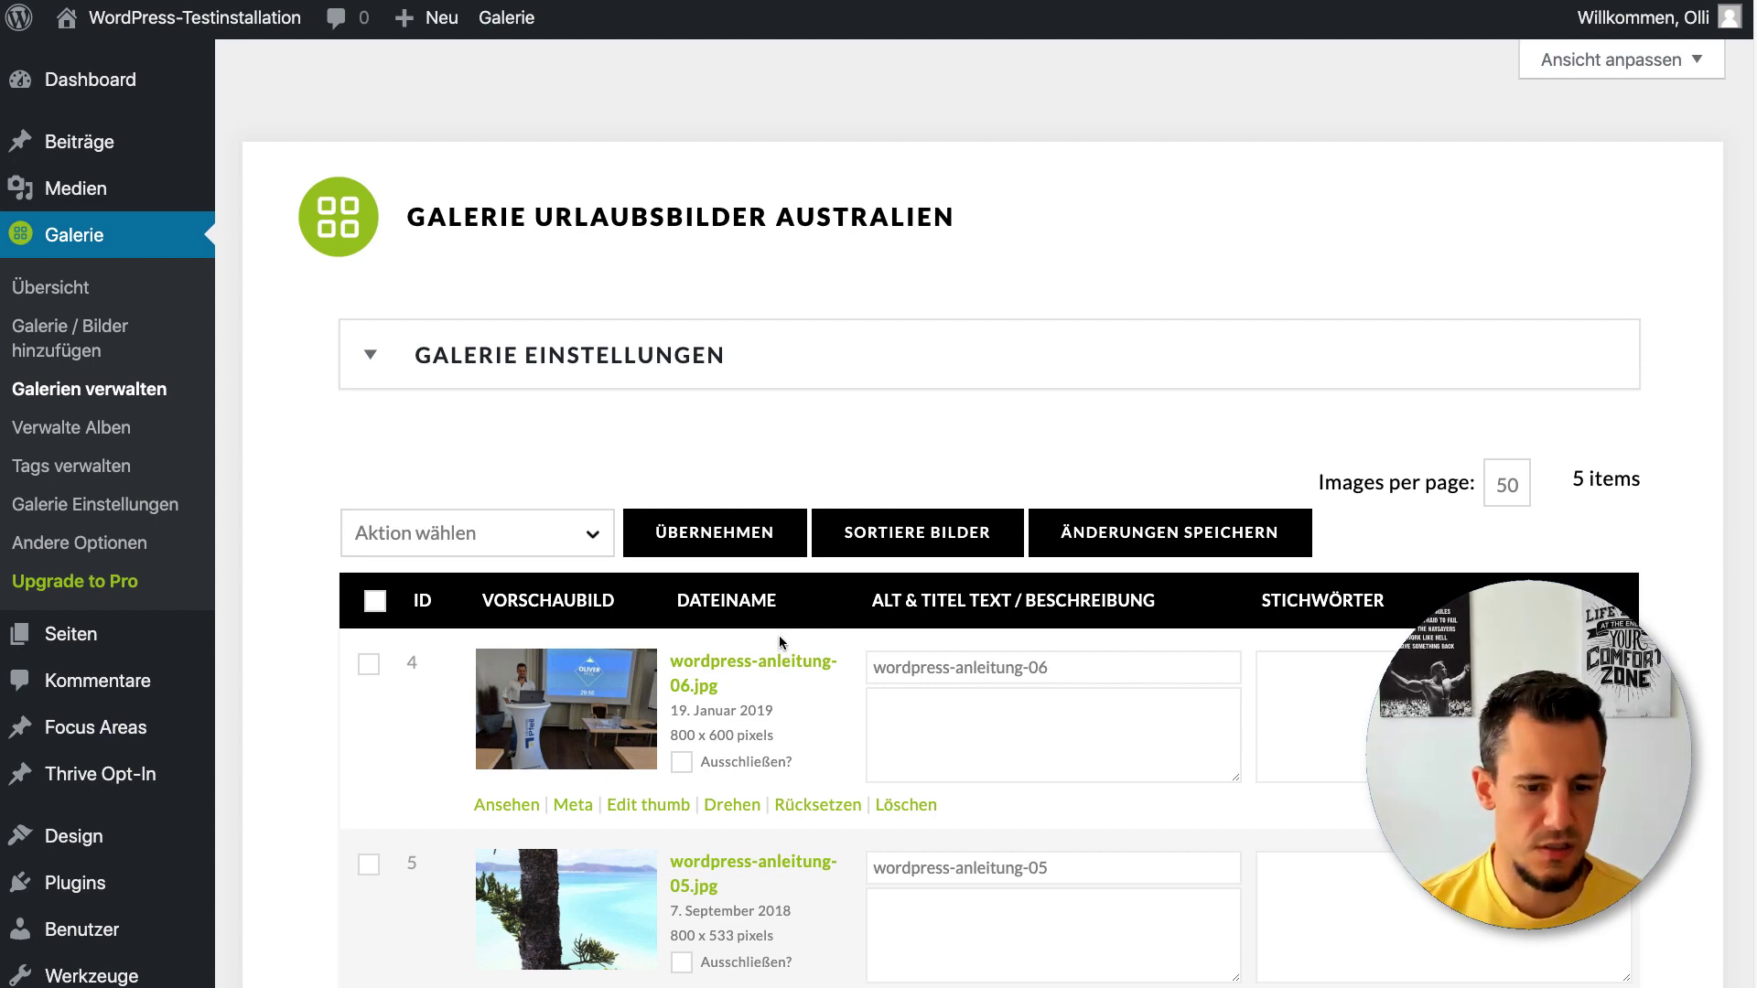
scroll(778, 635, down, 2)
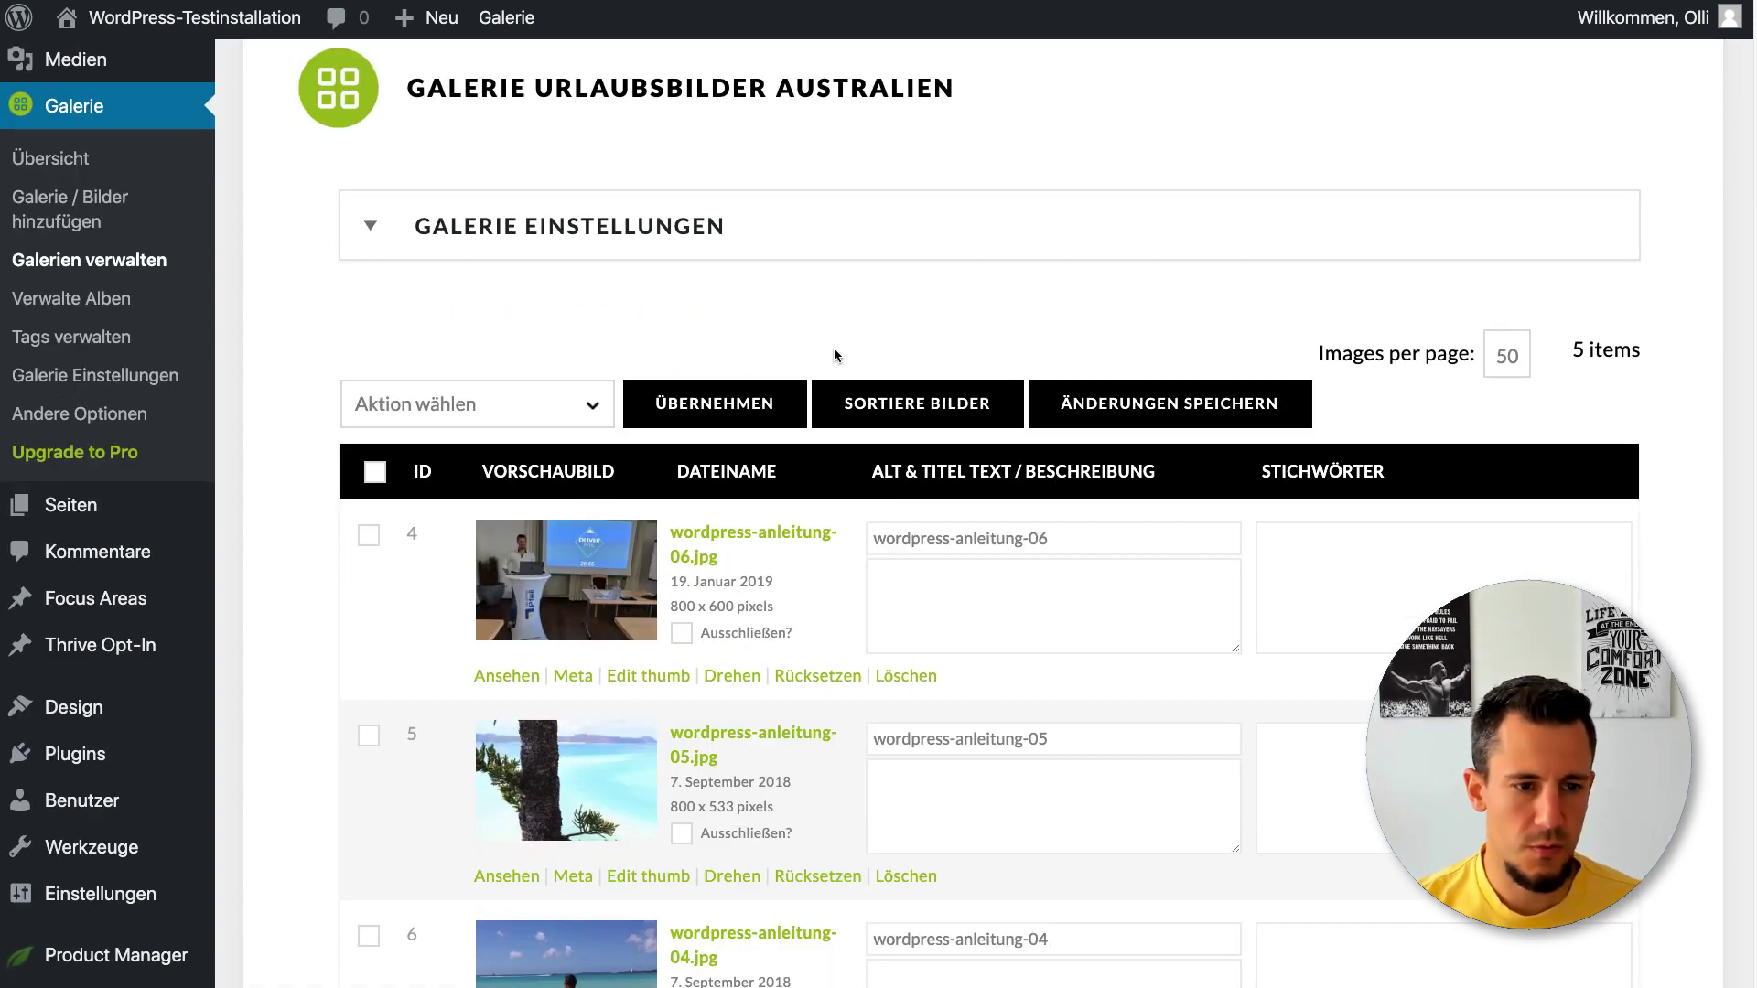
scroll(332, 256, up, 2)
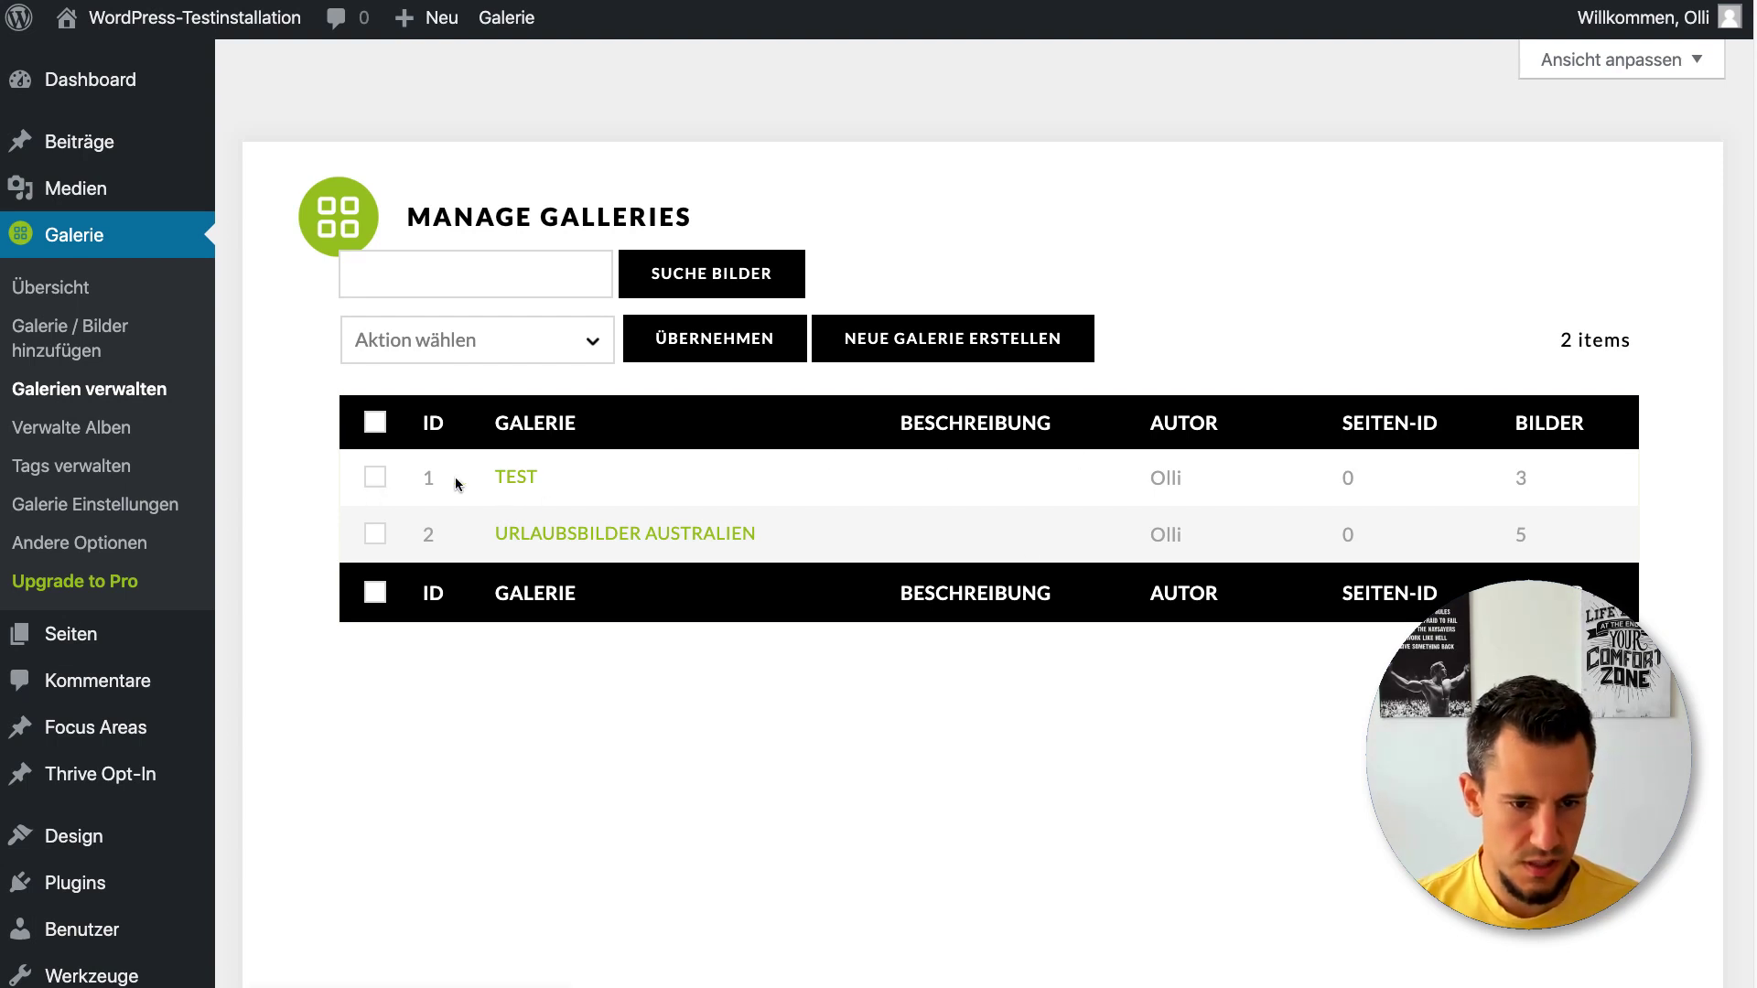
drag(592, 473, 433, 467)
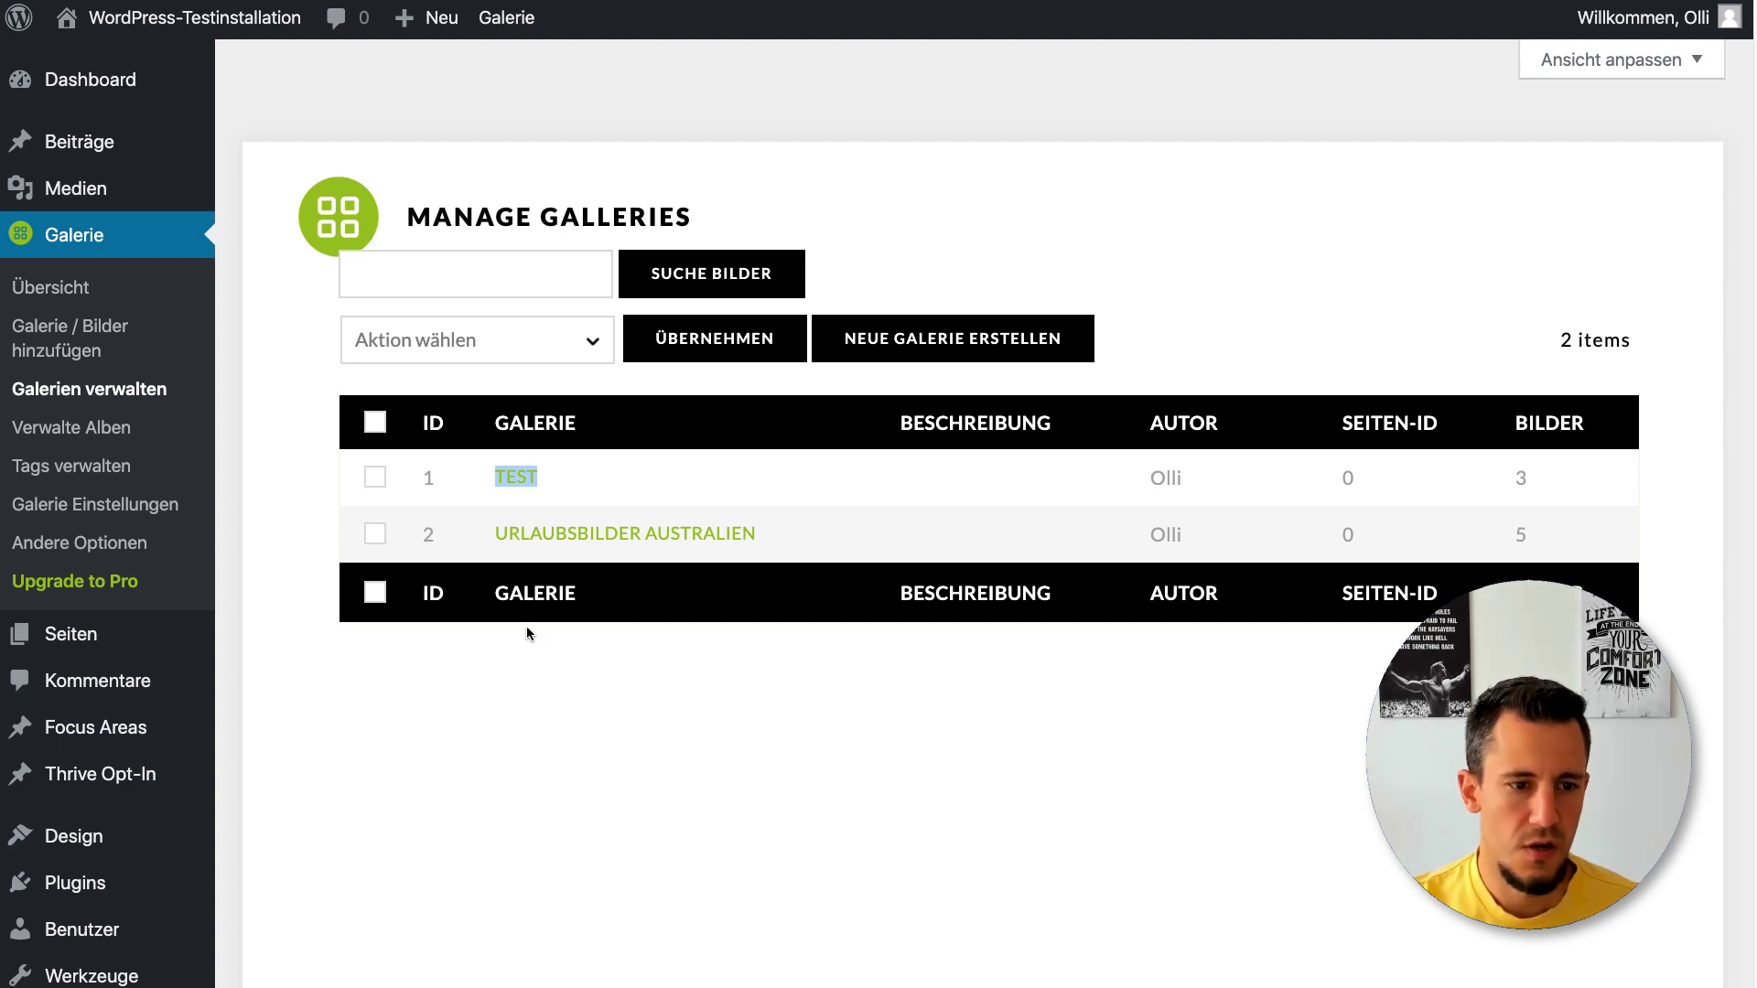
Open the post "Blogartikel 123" for editing and delete the existing NextGEN gallery below its text
click(99, 147)
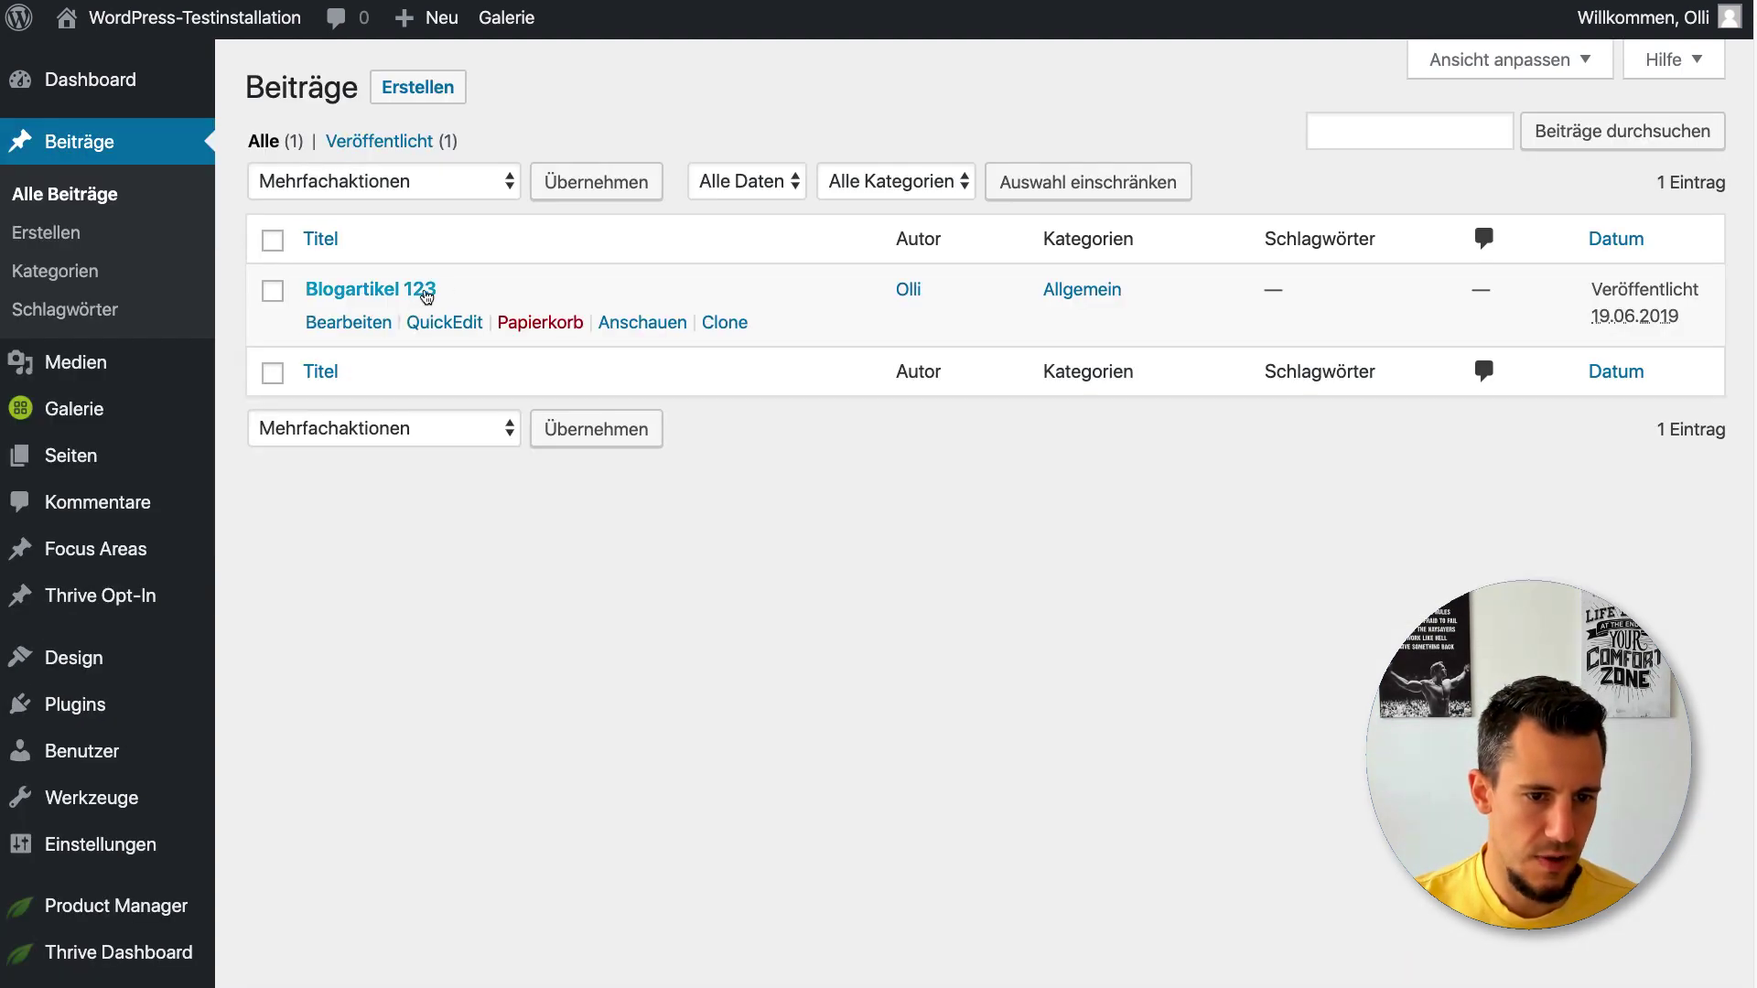
click(366, 290)
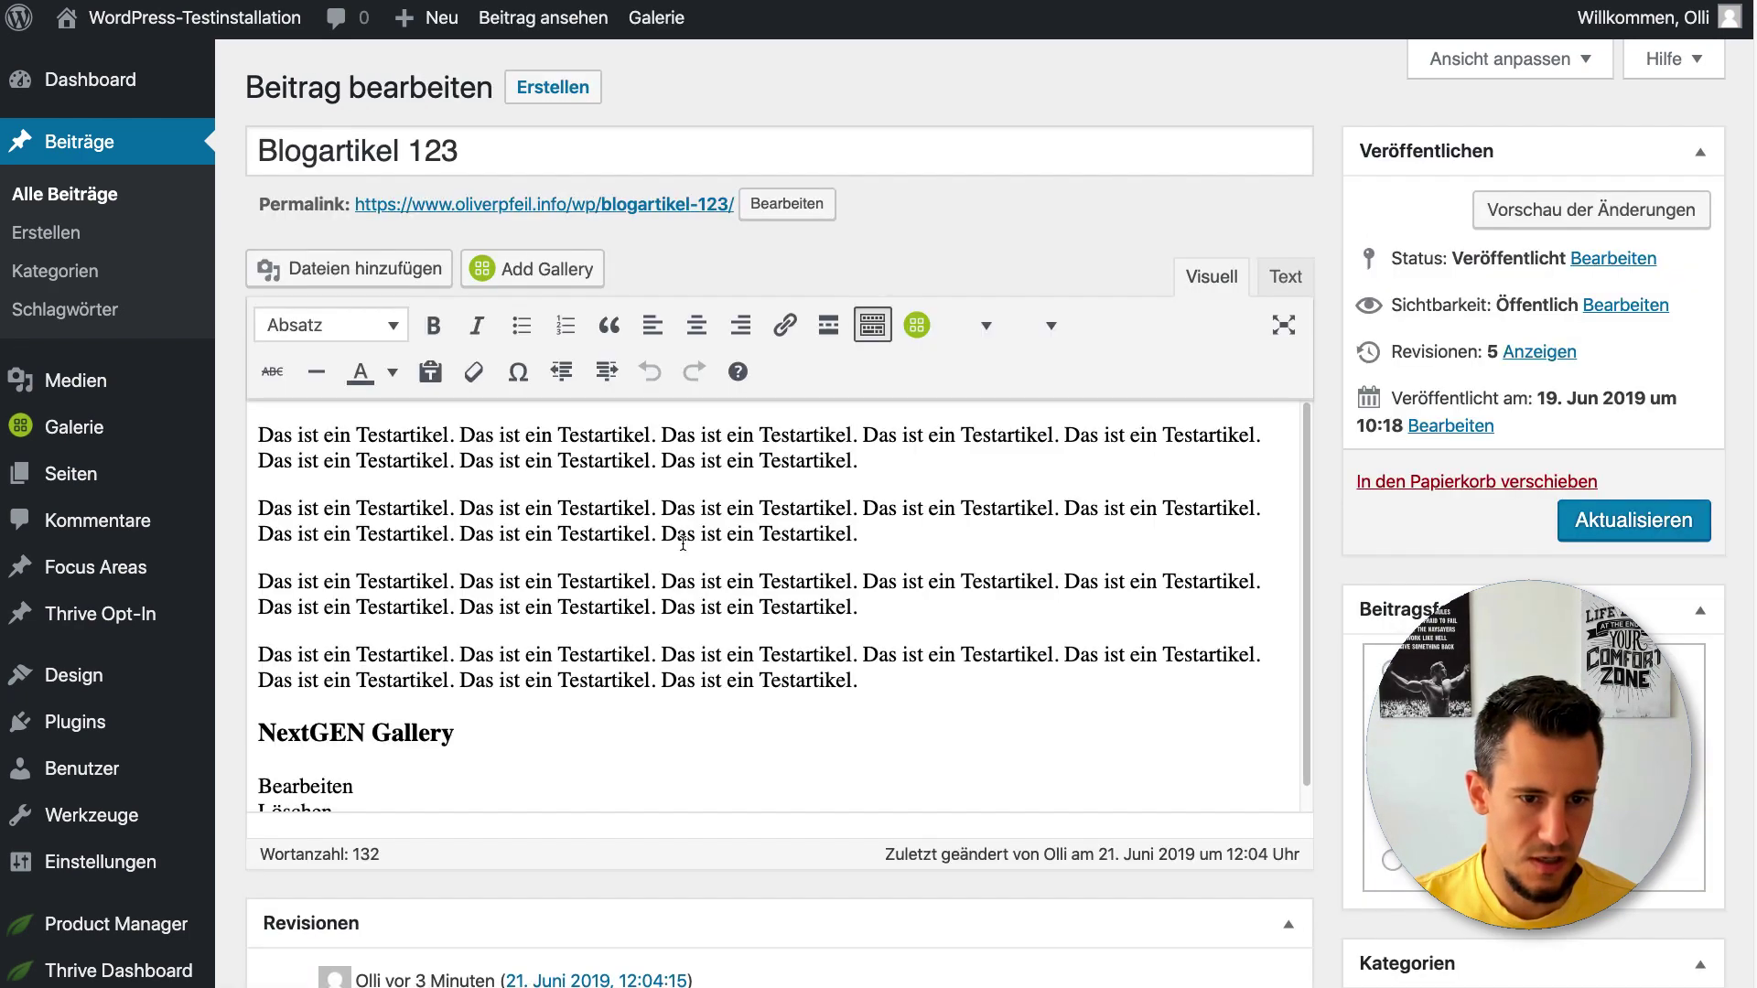
scroll(682, 544, down, 3)
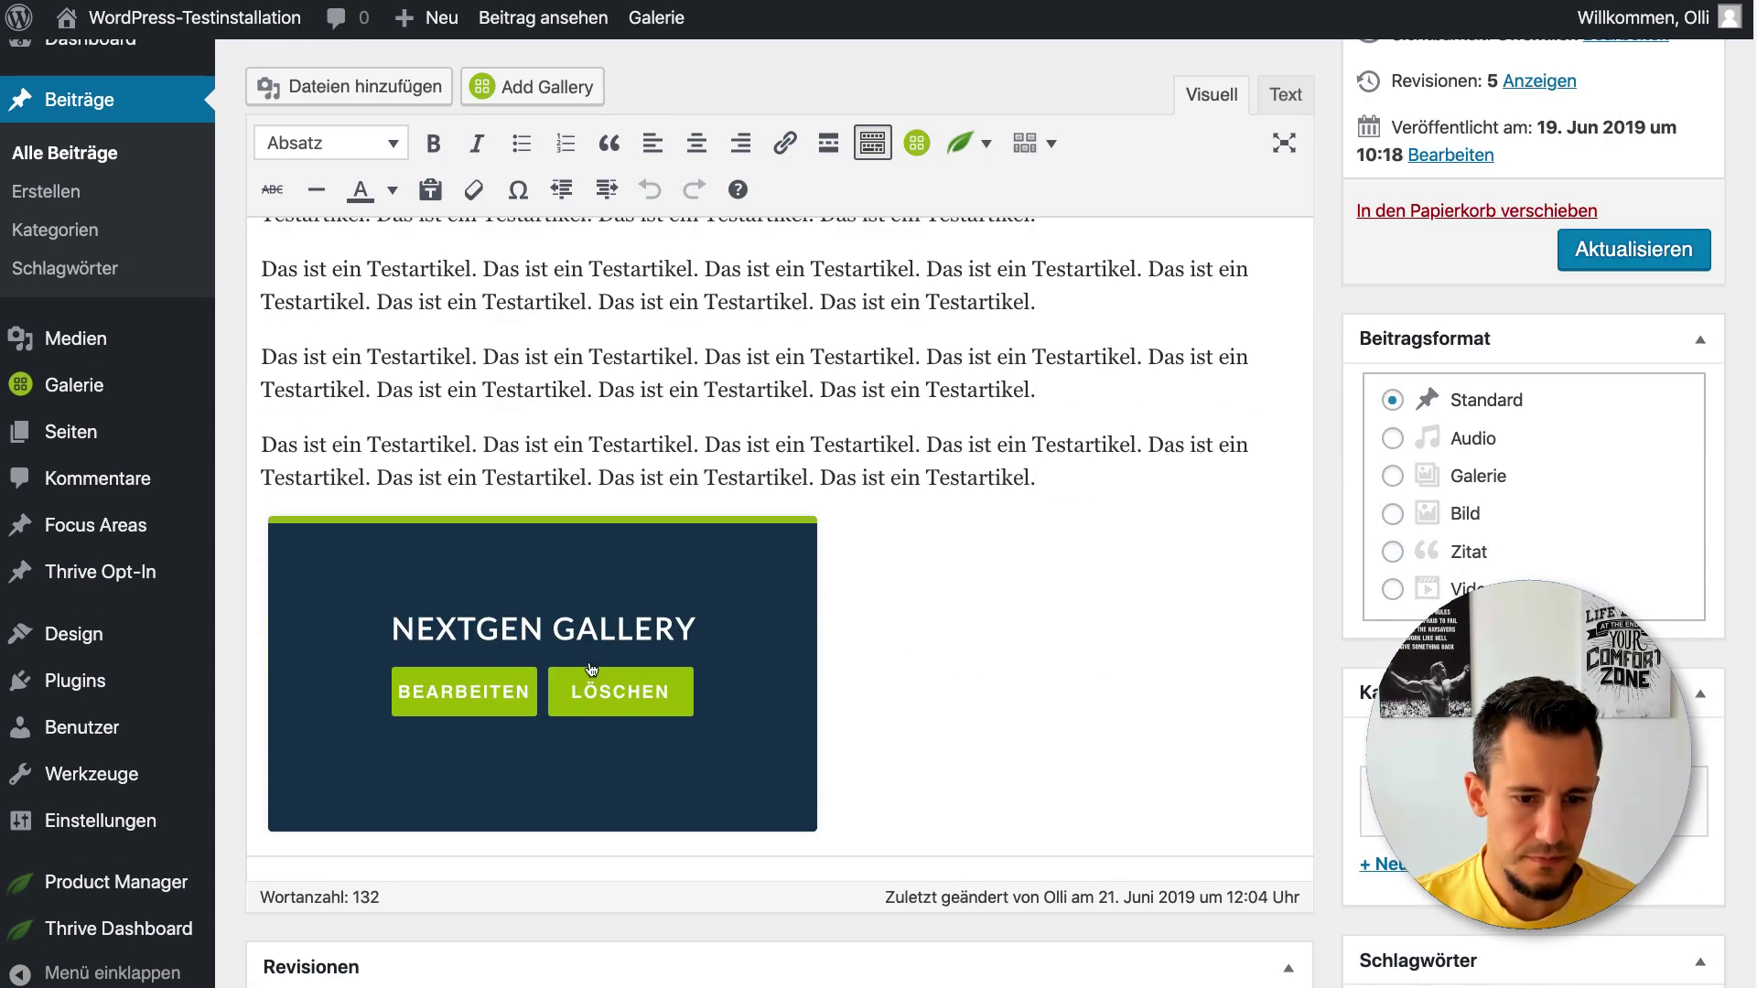
click(622, 695)
scroll(720, 451, up, 5)
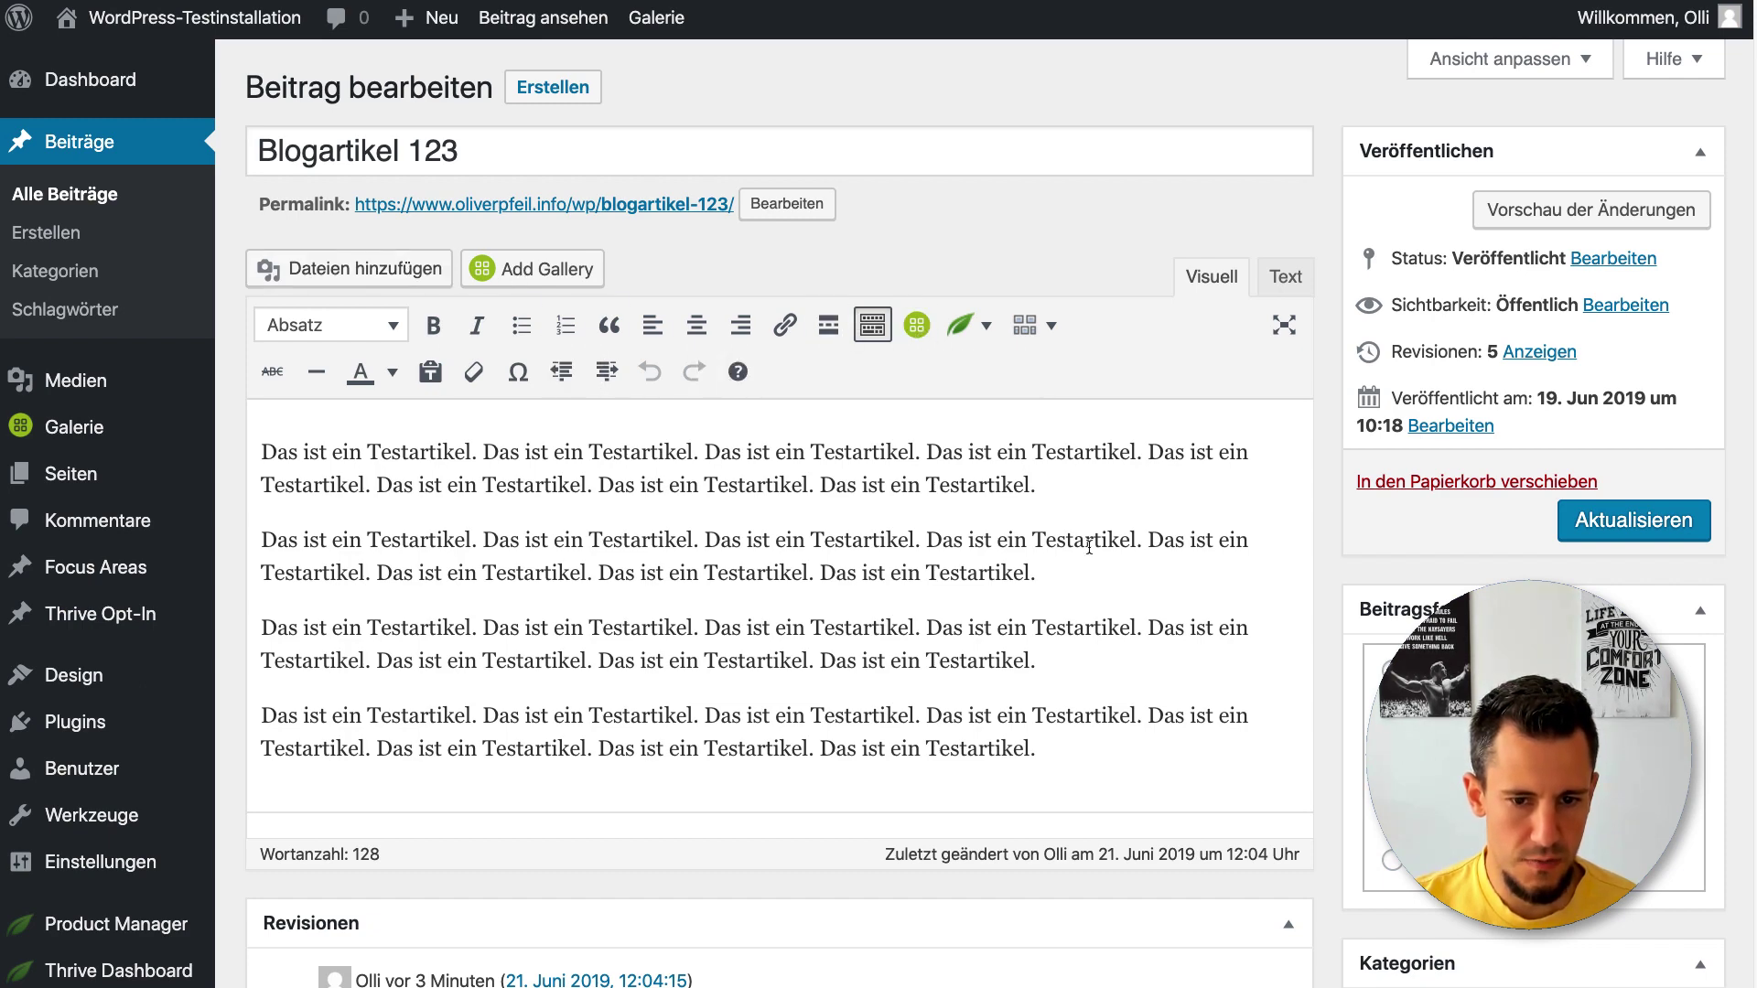
Start adding a NextGEN gallery to the post and select "Urlaubsbilder Australien" as the gallery source
click(531, 268)
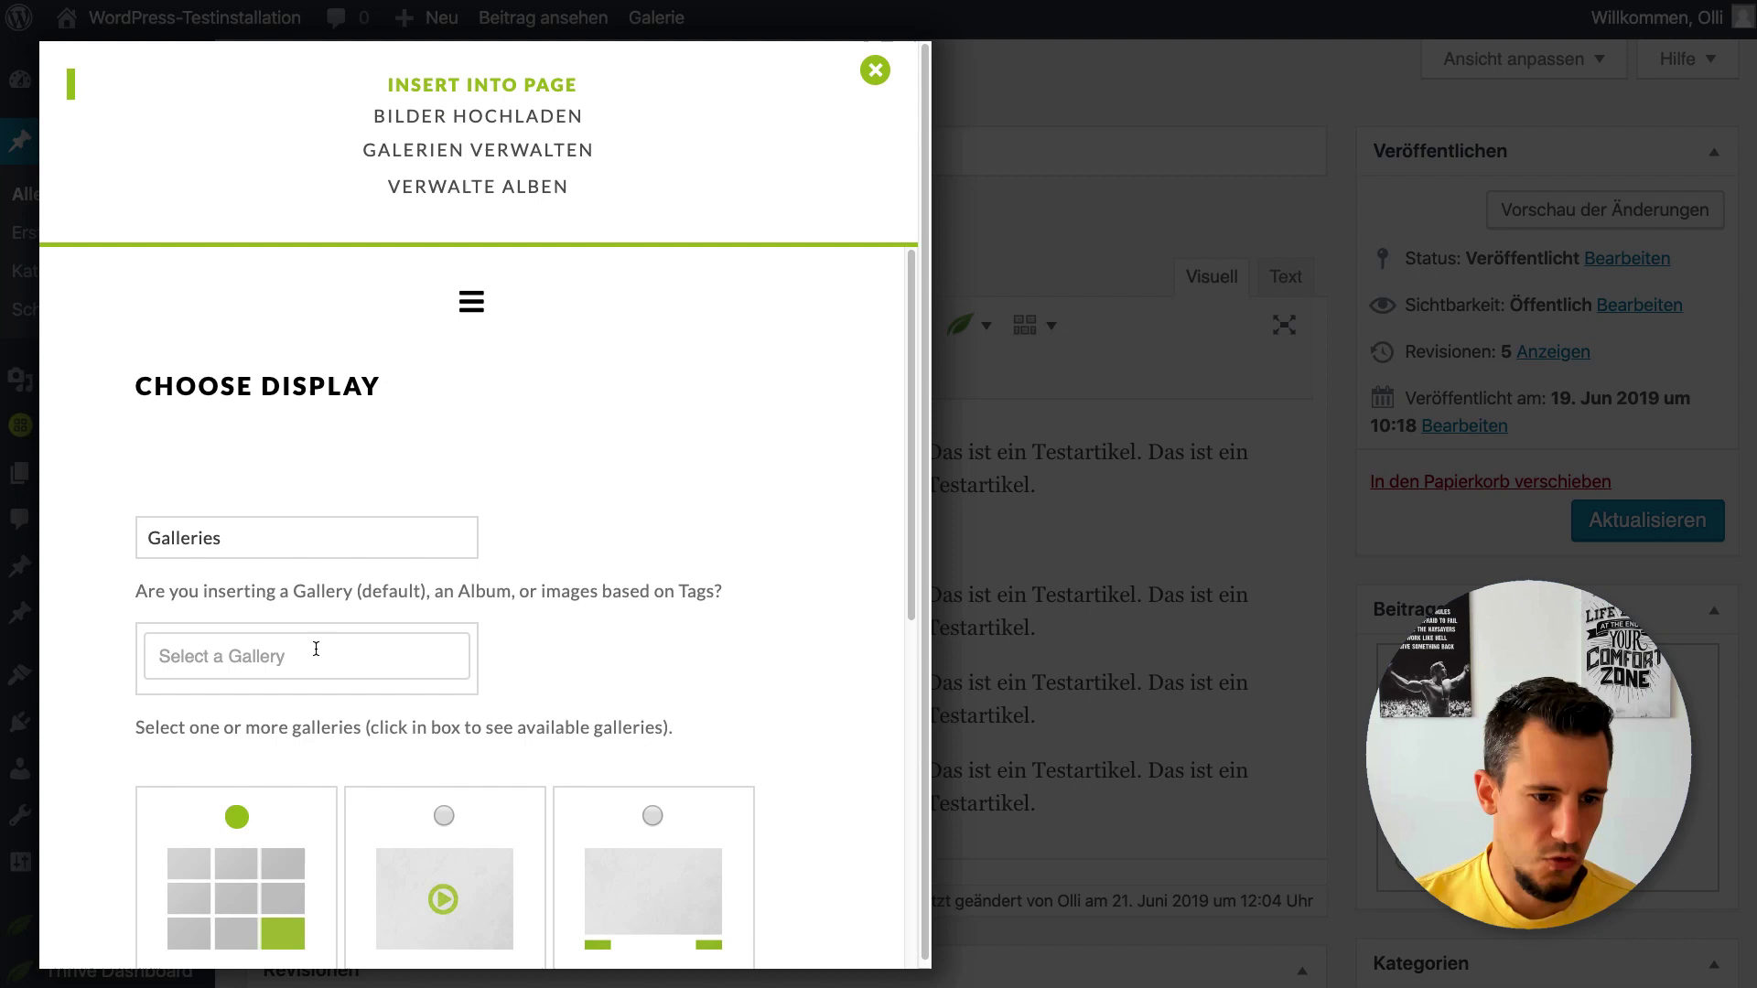
click(275, 549)
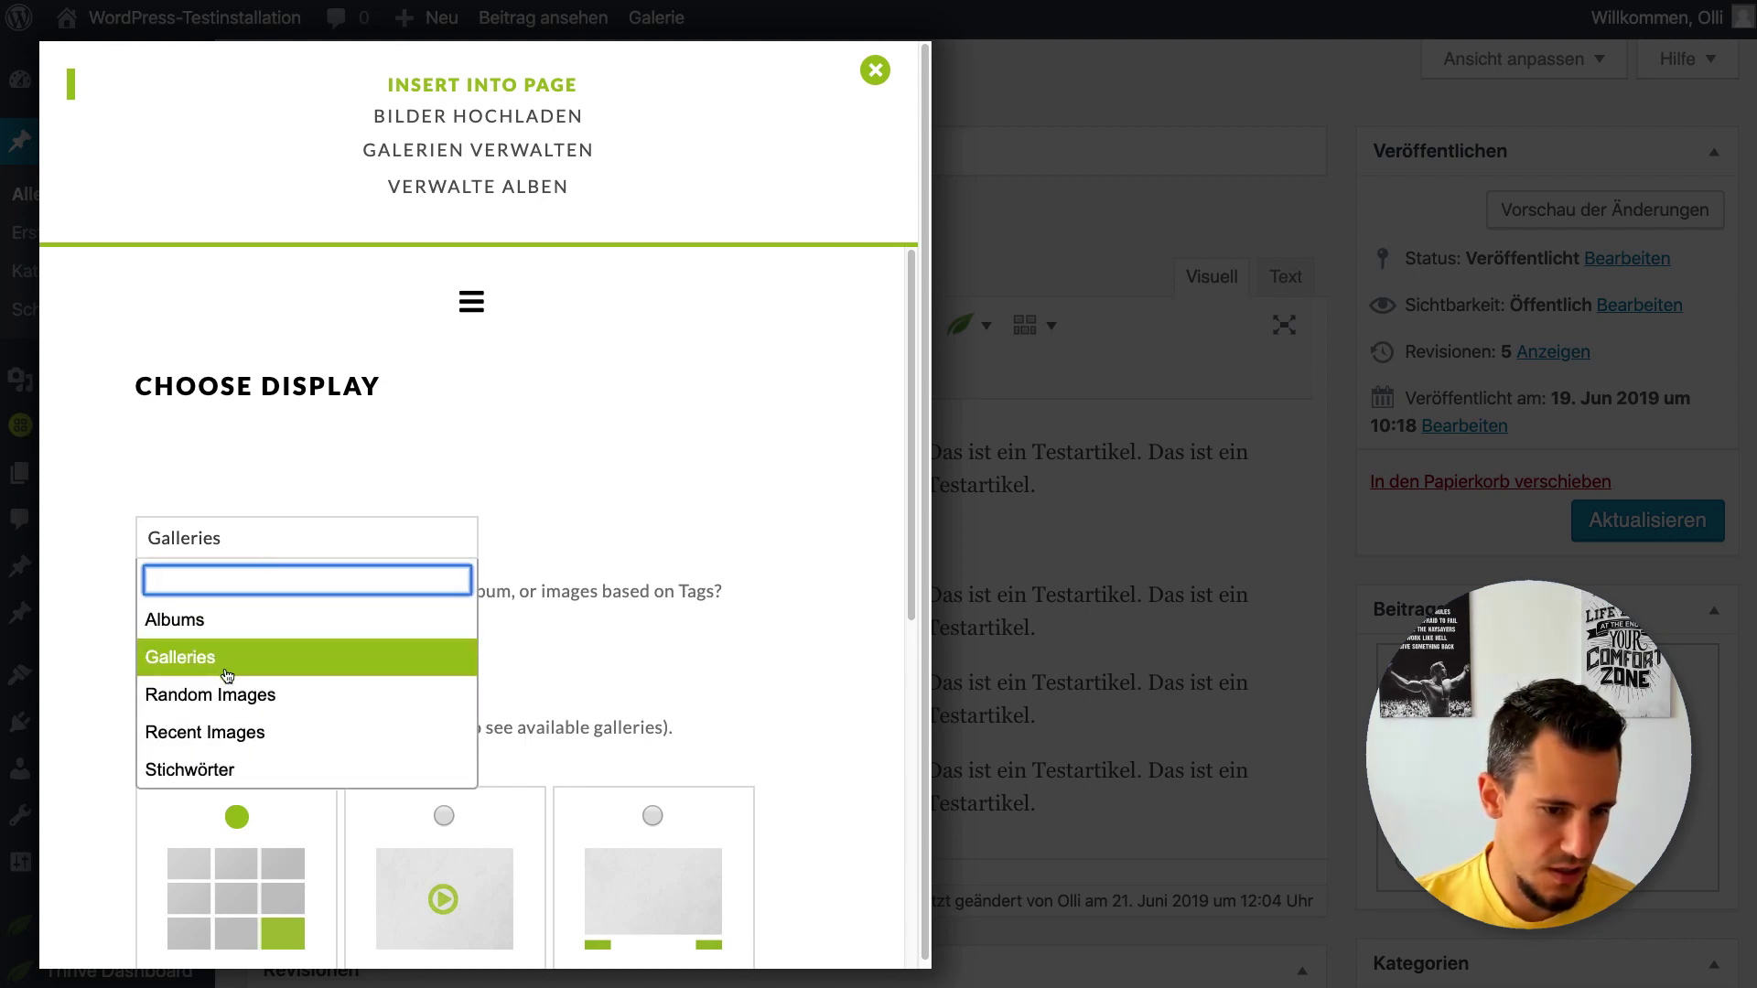
click(389, 469)
click(265, 669)
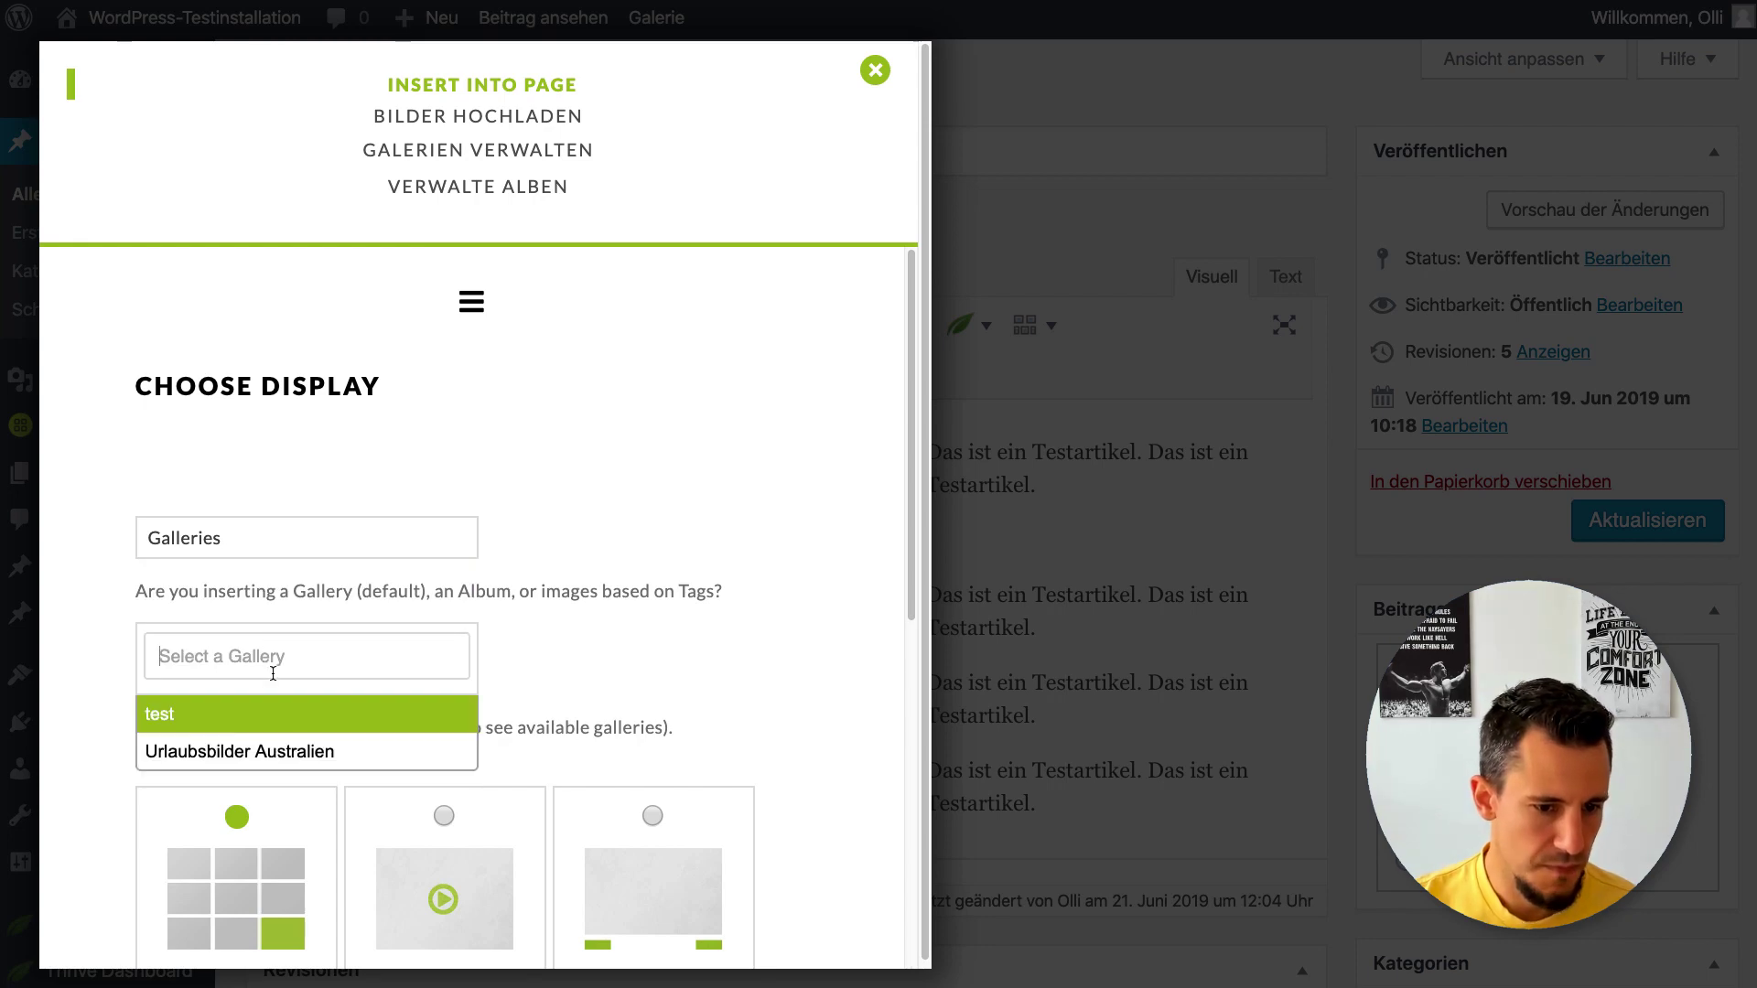
click(200, 752)
Choose the Basic Slideshow display for the selected gallery and insert it into the post
scroll(619, 712, down, 3)
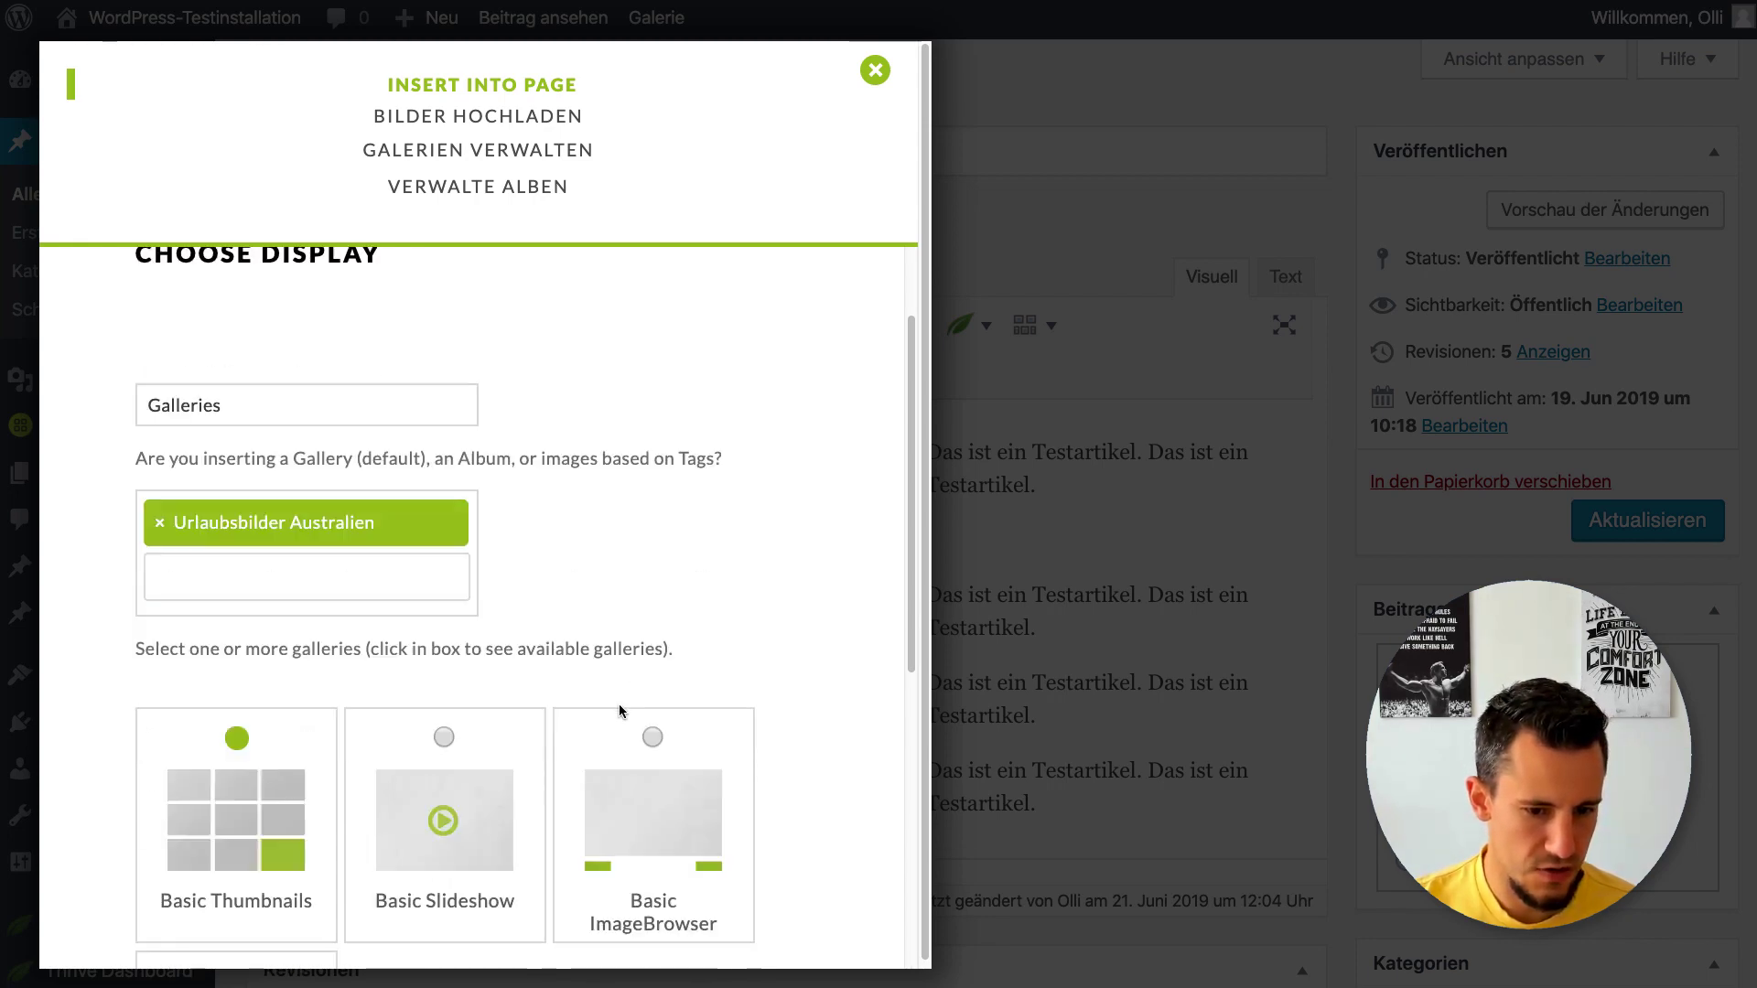
scroll(239, 728, down, 2)
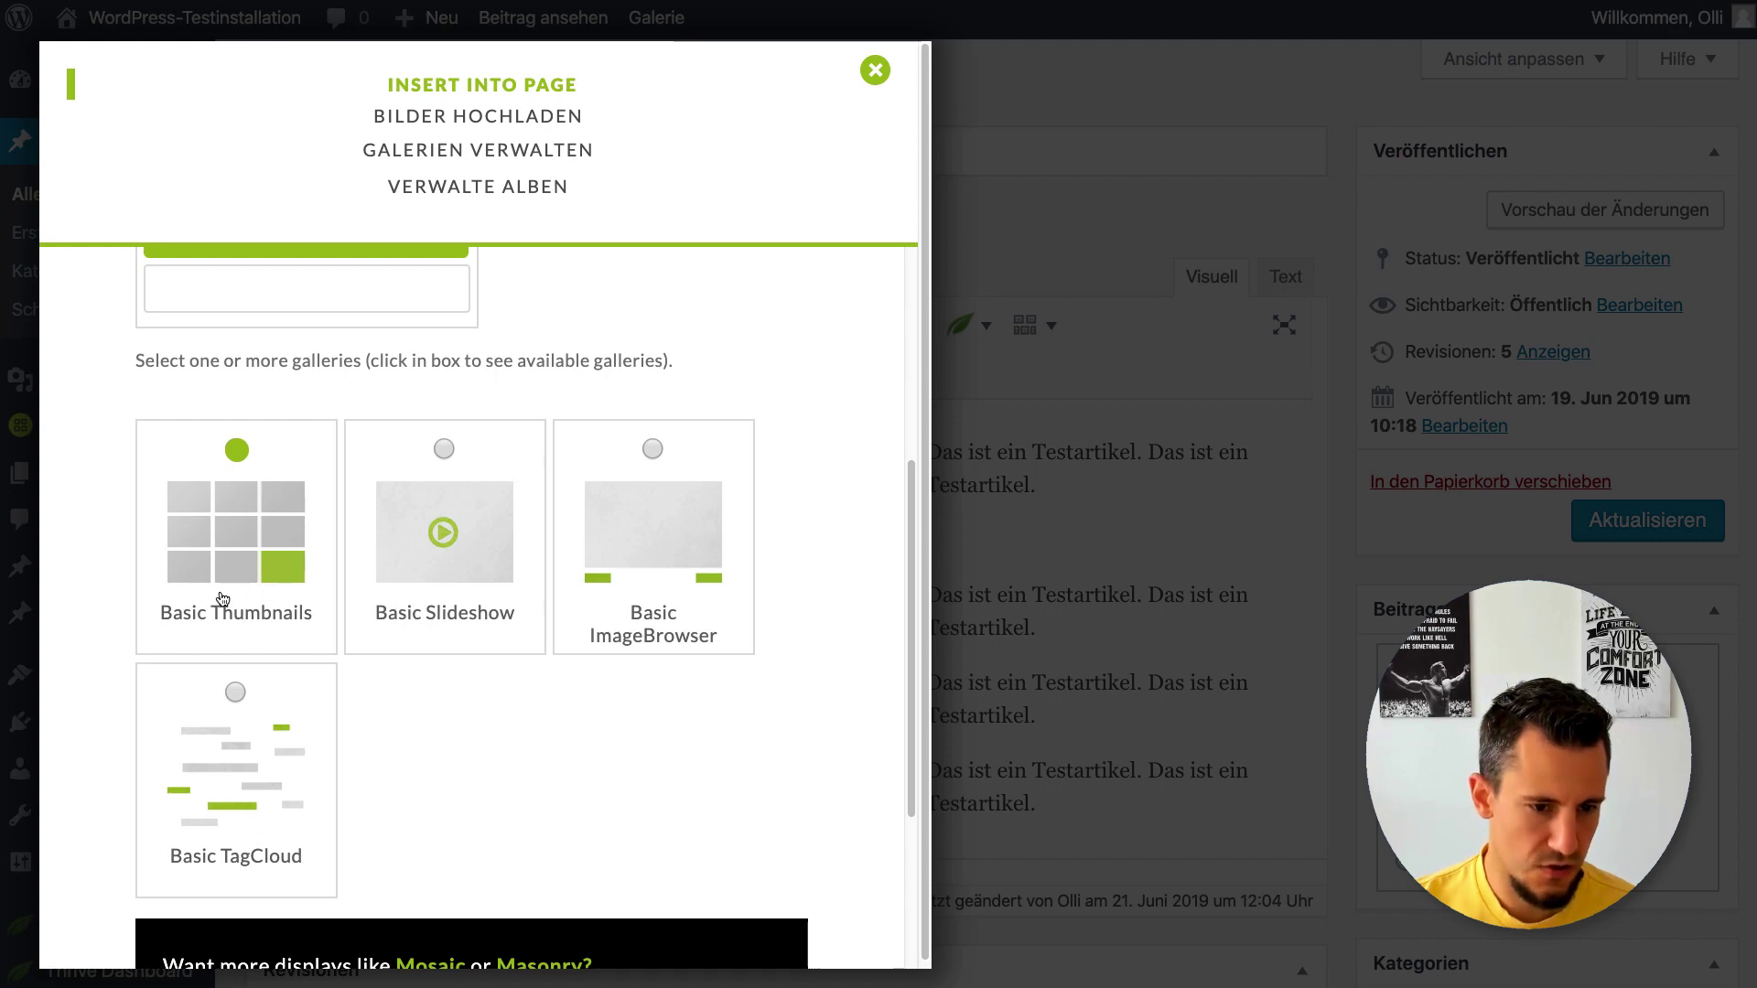
click(432, 542)
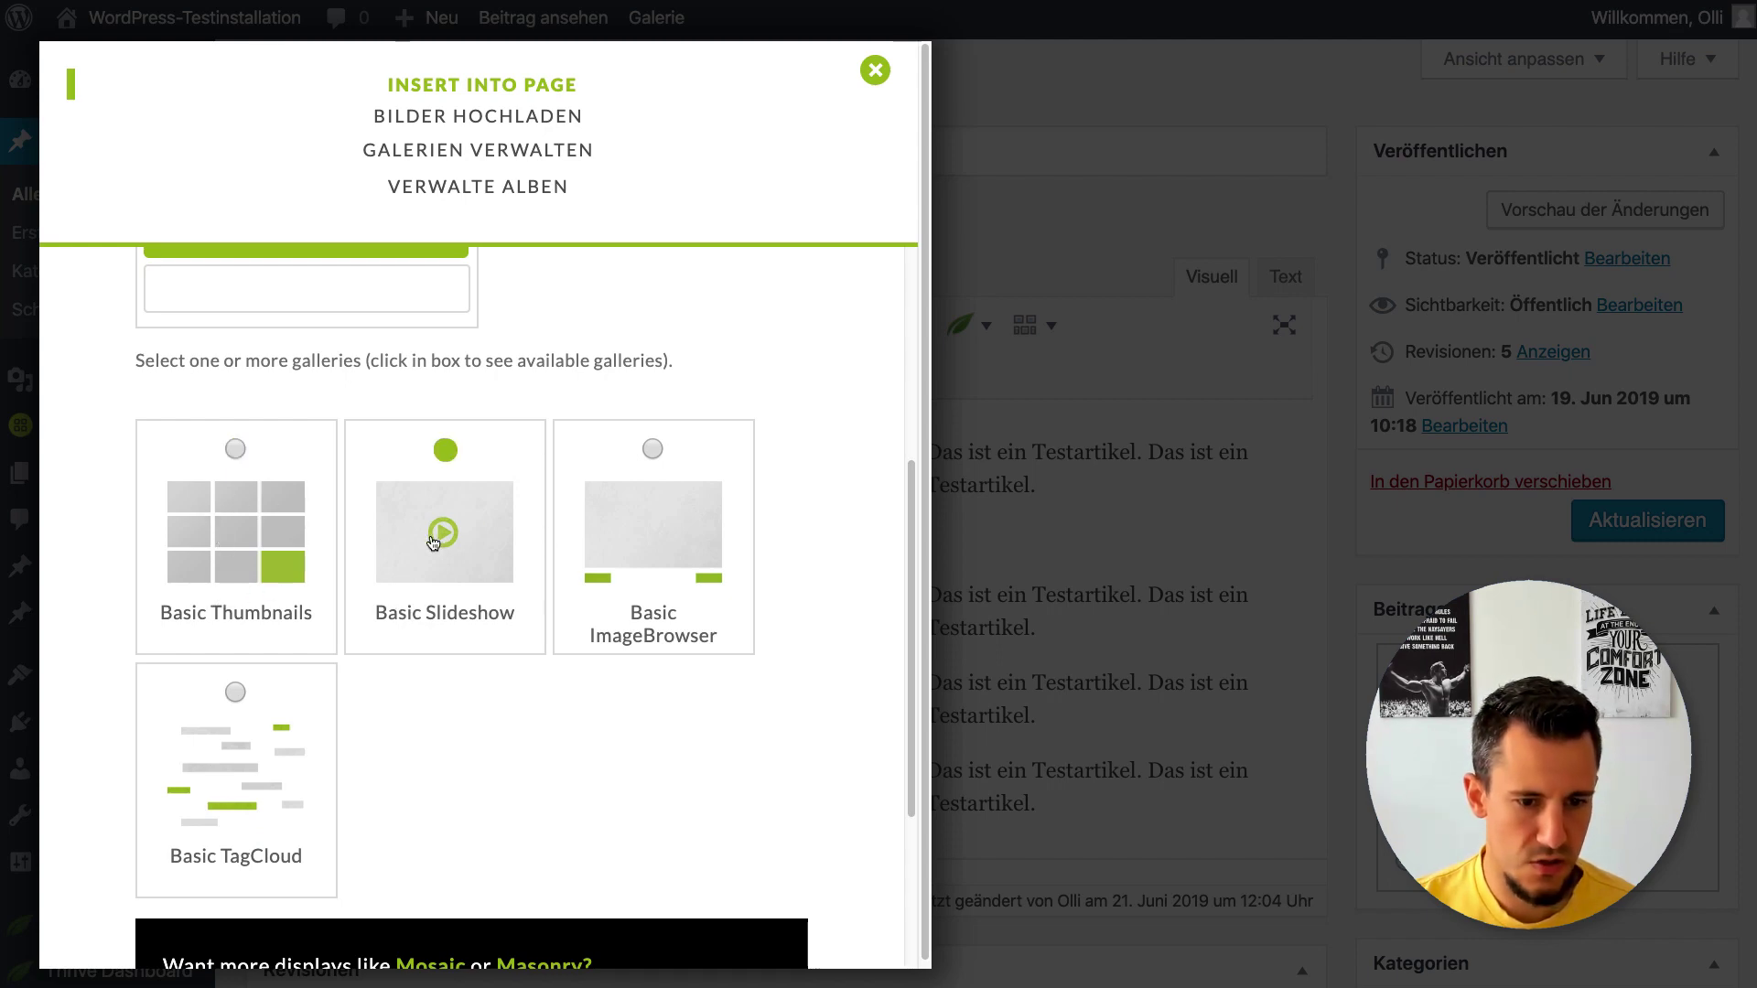
scroll(525, 695, down, 3)
click(433, 853)
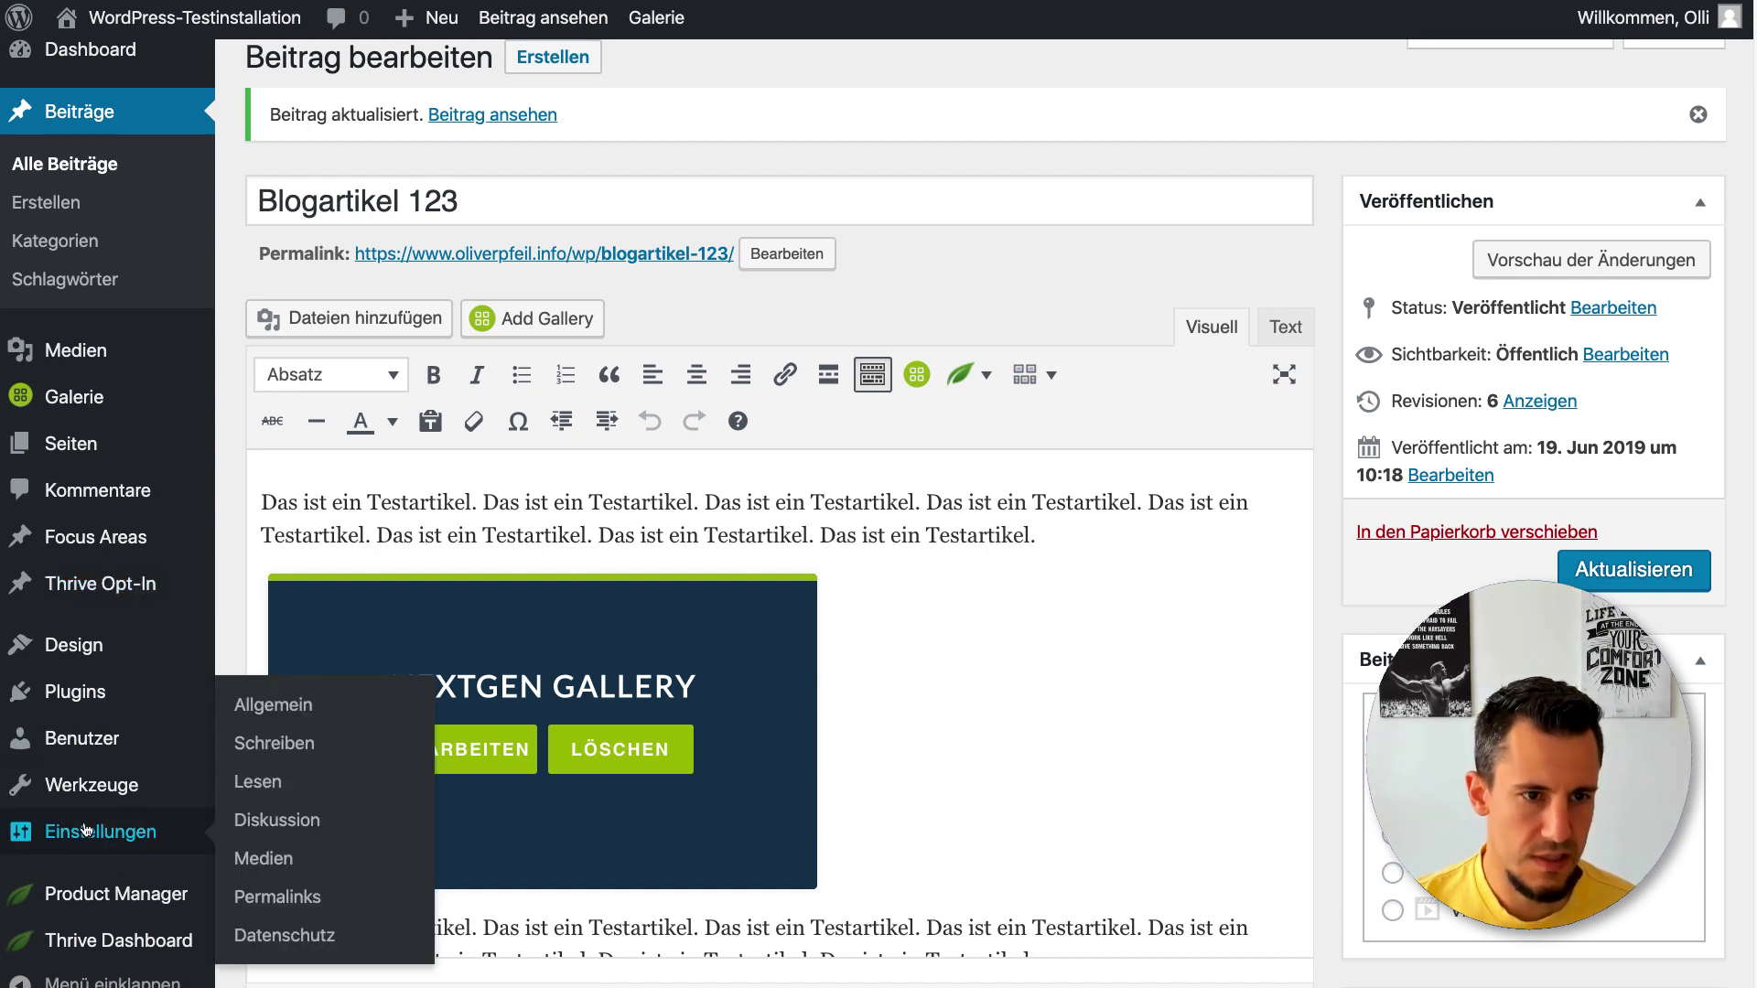
Set the default editor for all users to Block-Editor in the writing settings and save the change
mouse_move(91, 838)
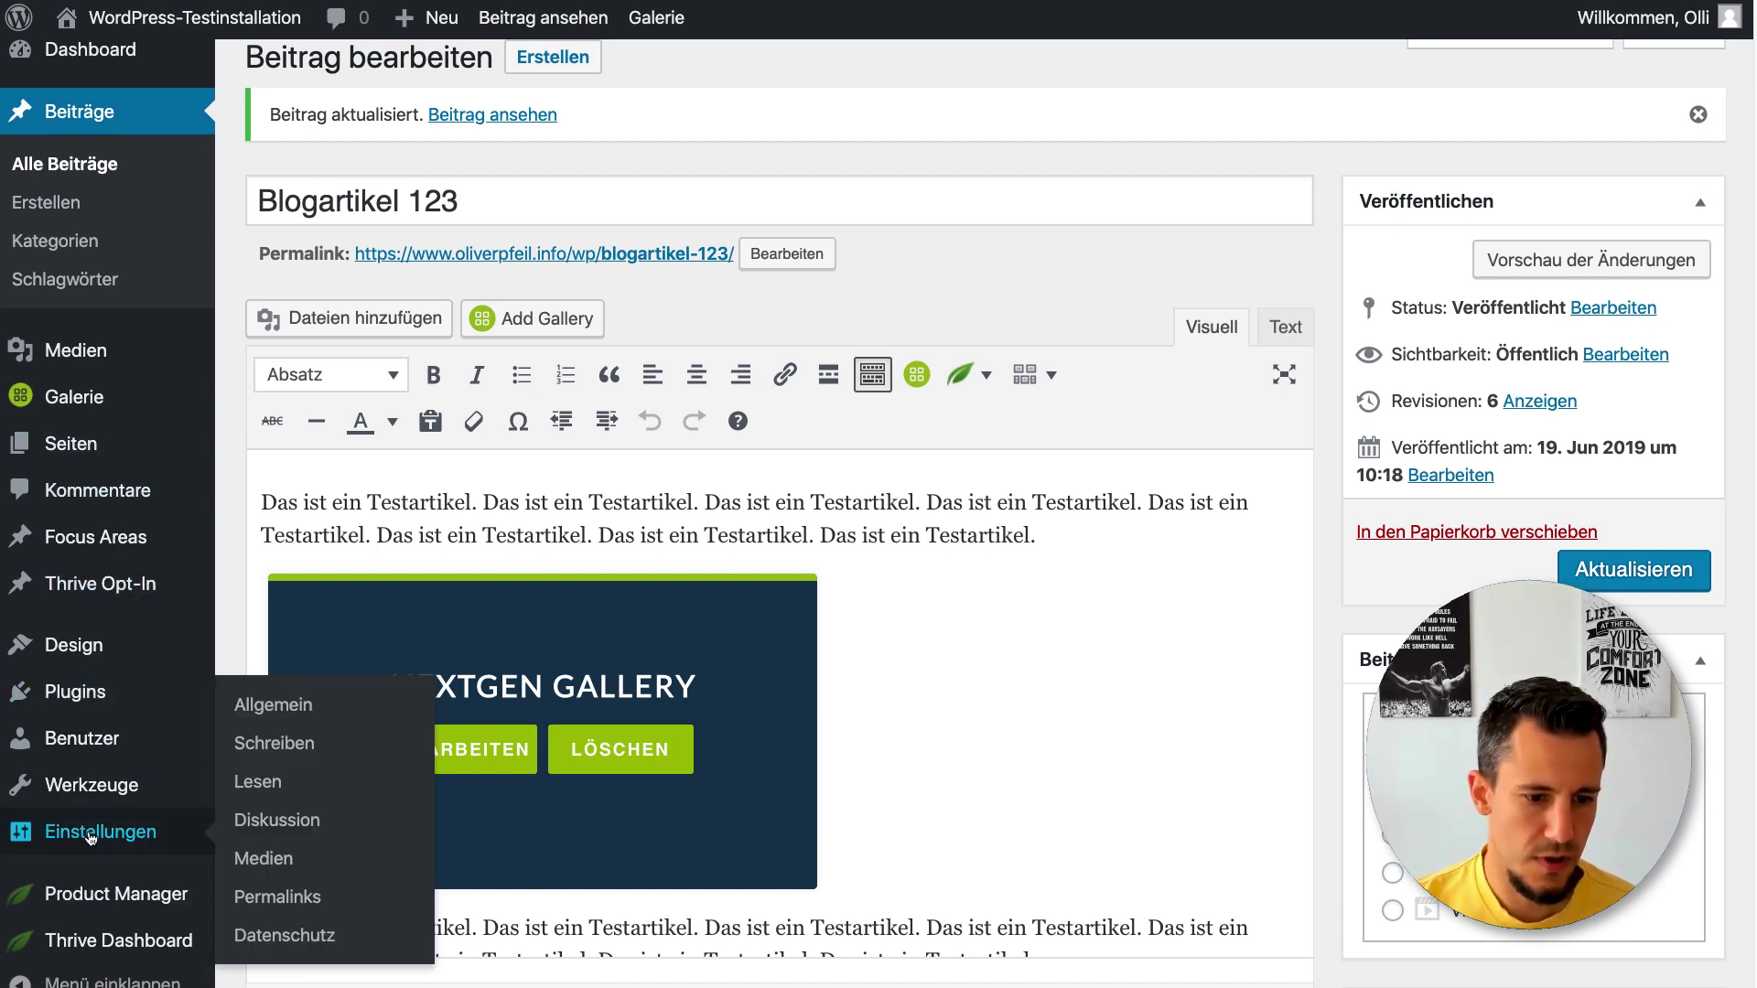
click(273, 705)
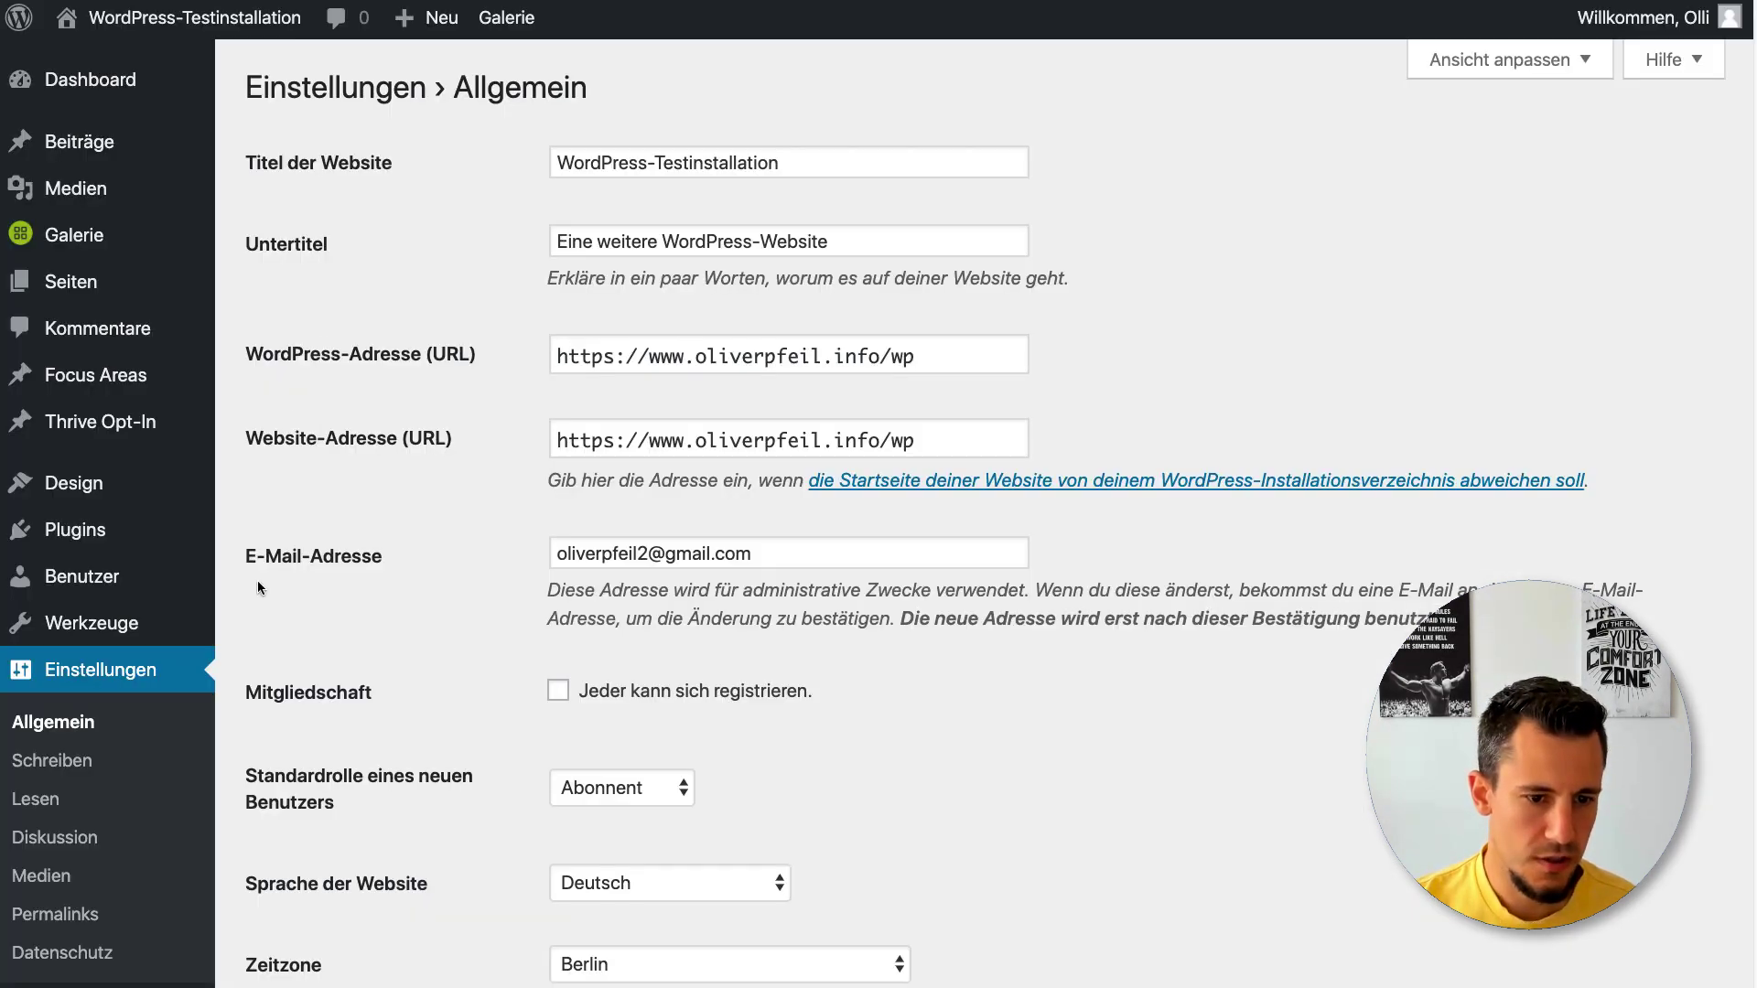
click(46, 763)
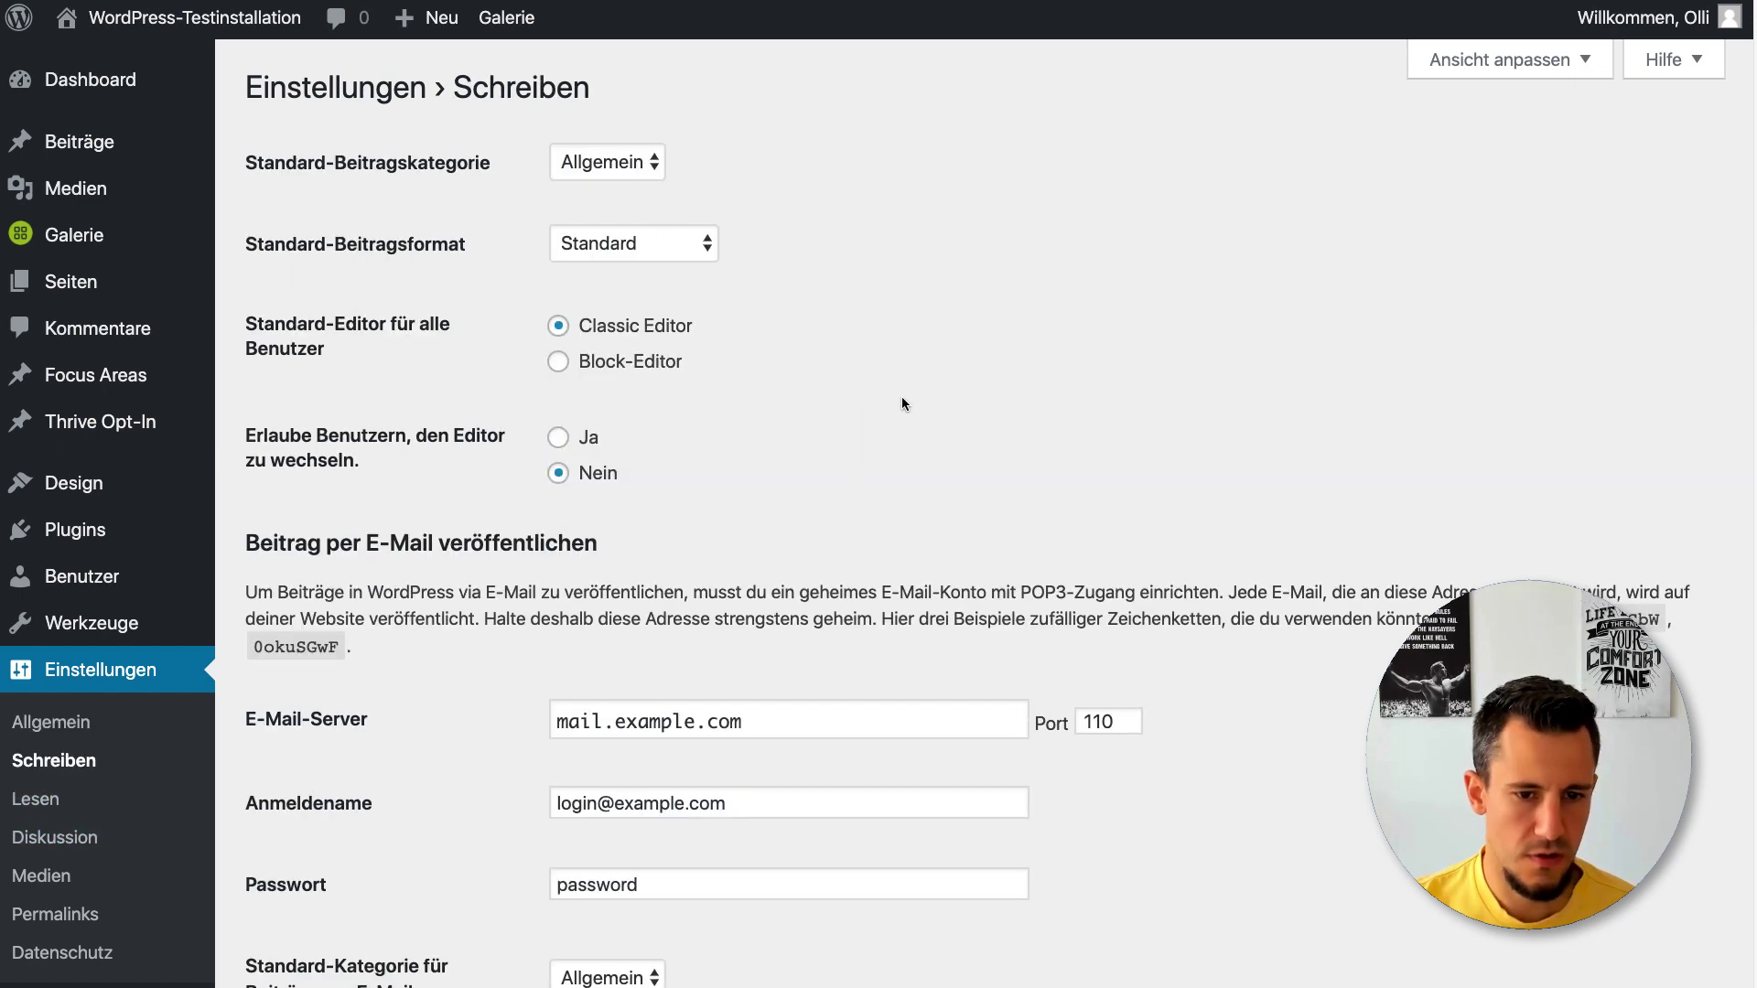
click(604, 364)
scroll(509, 537, down, 4)
click(366, 867)
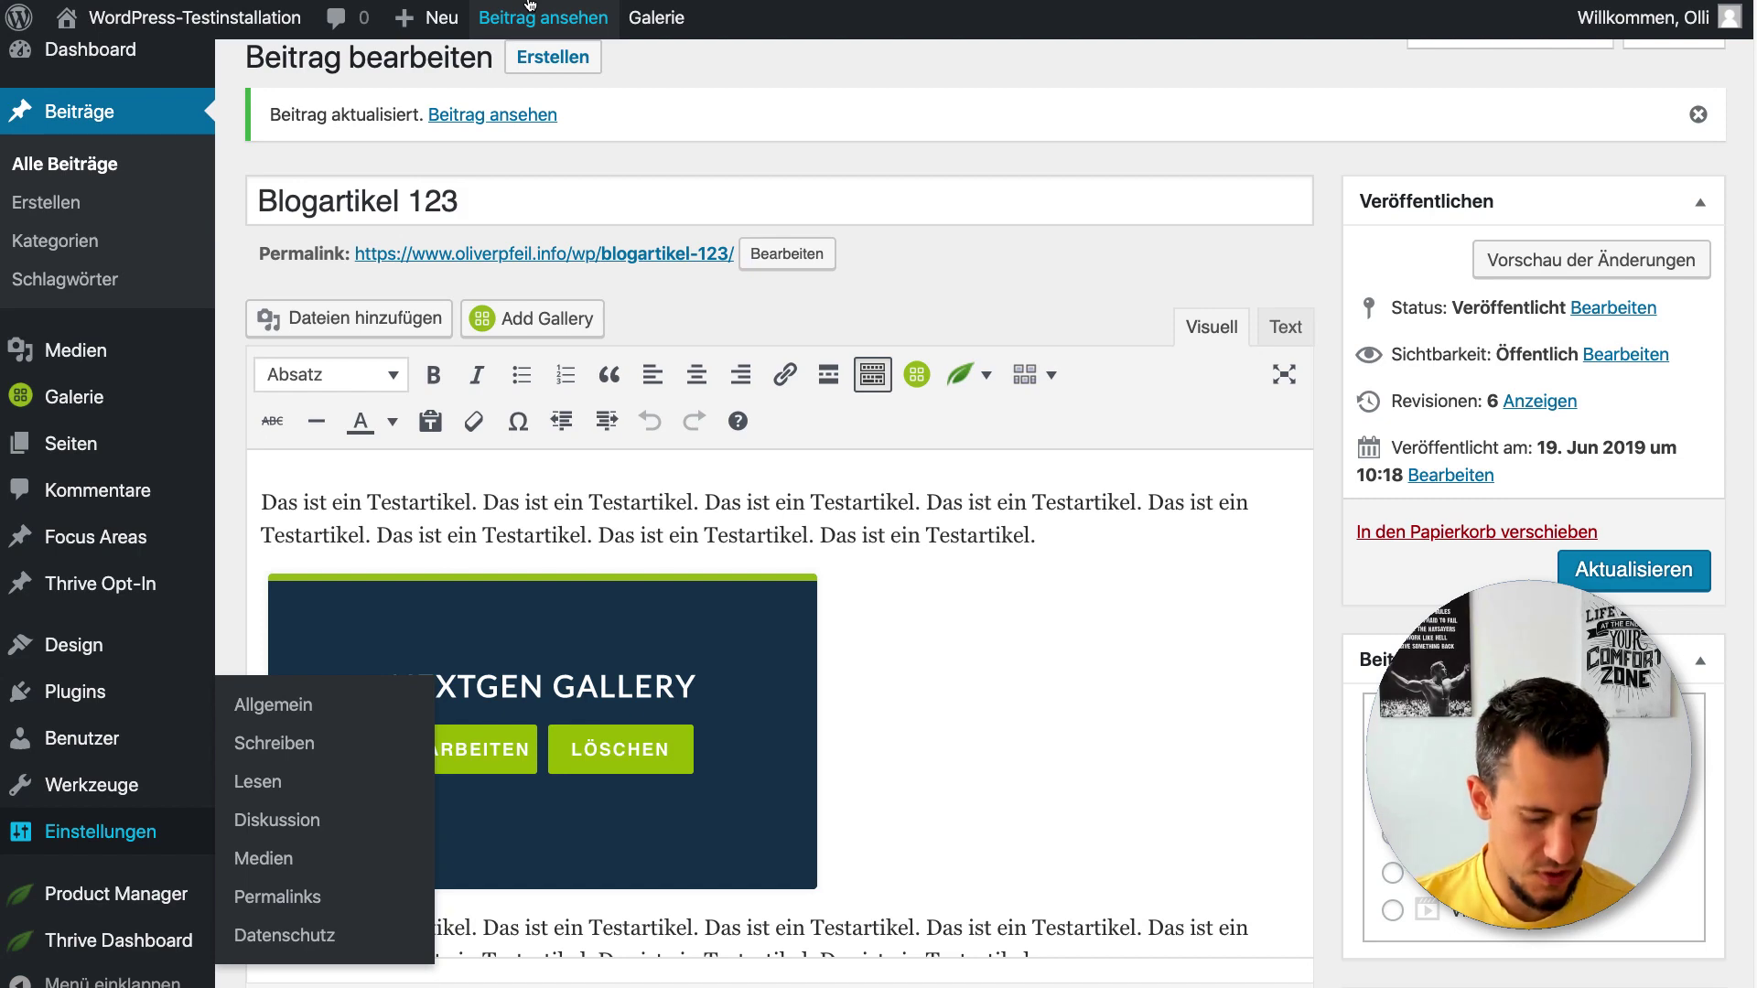
Return to the post "Blogartikel 123" in the block editor and add a NextGEN Gallery block at its end
click(530, 11)
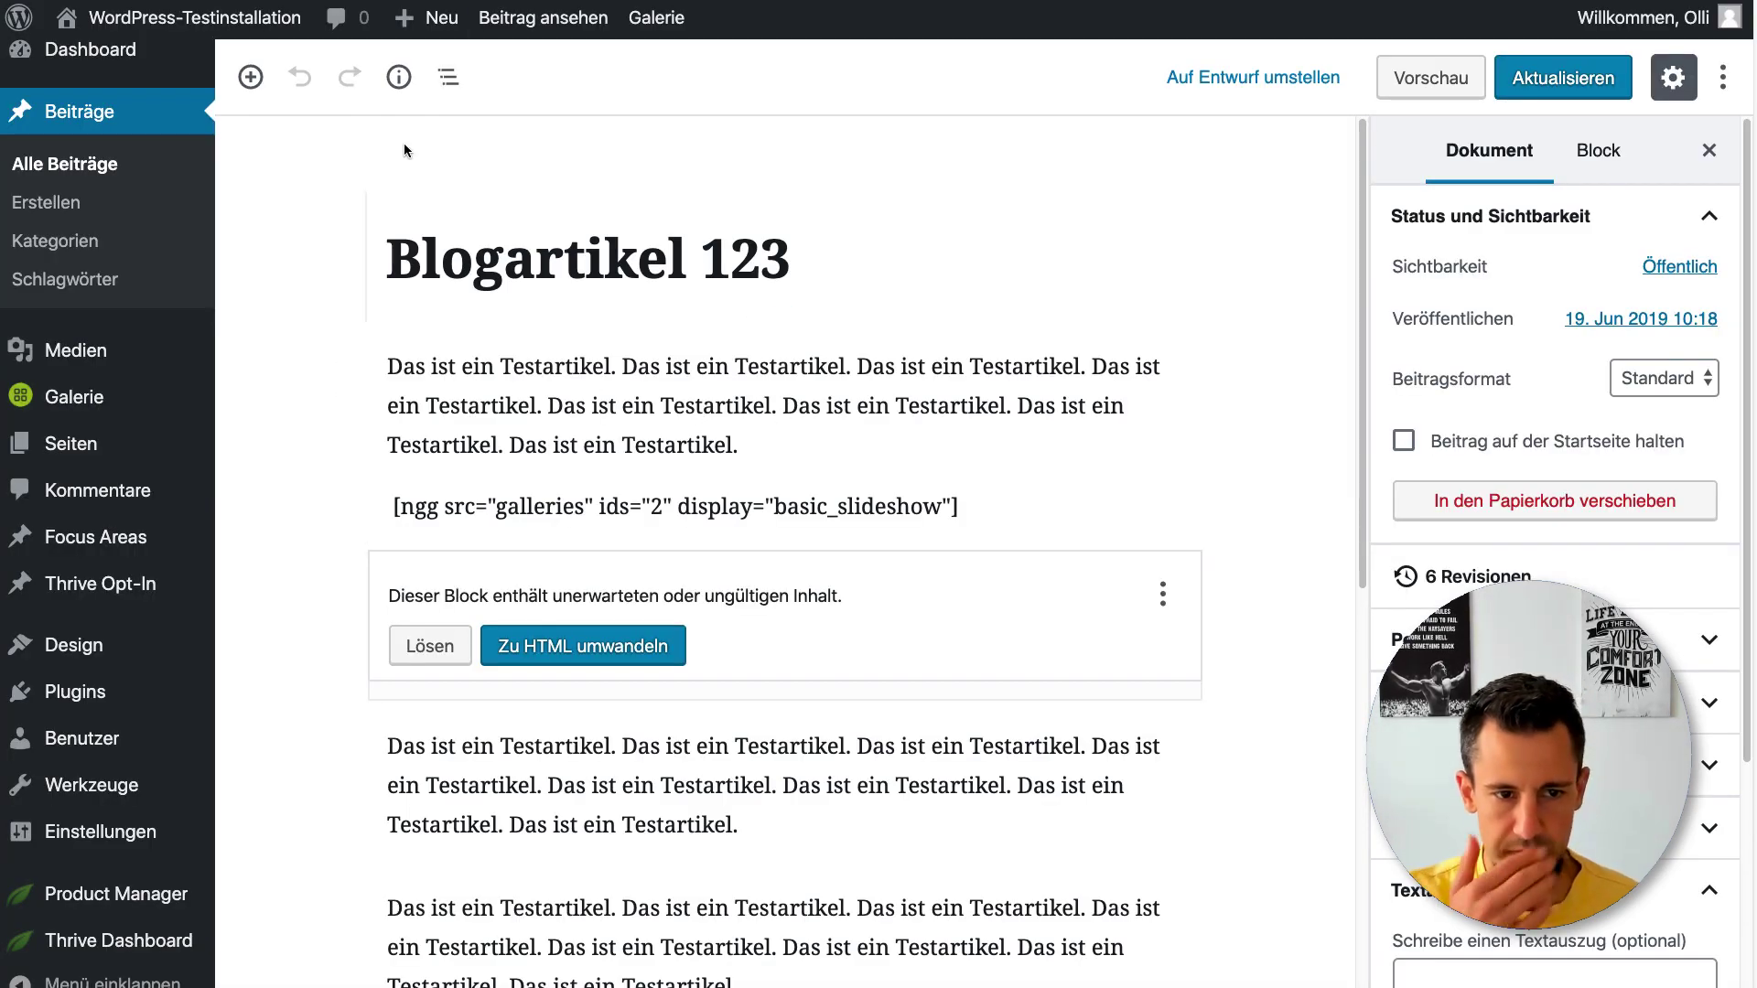
click(250, 77)
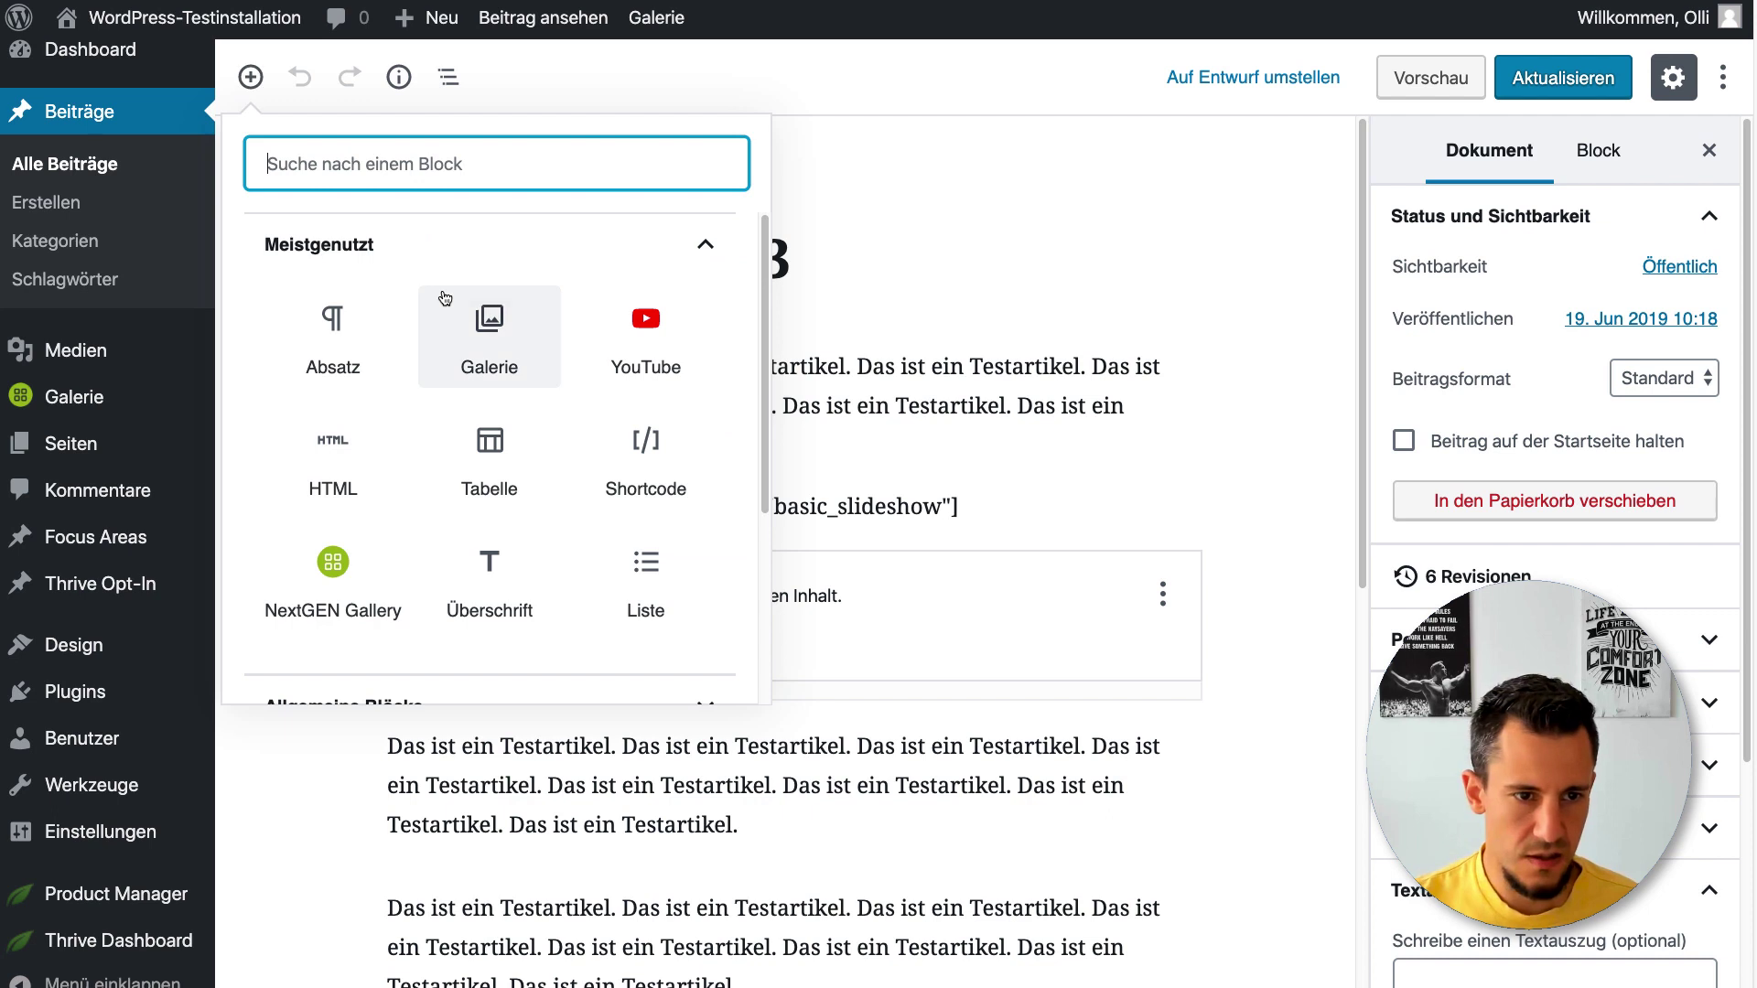
click(331, 565)
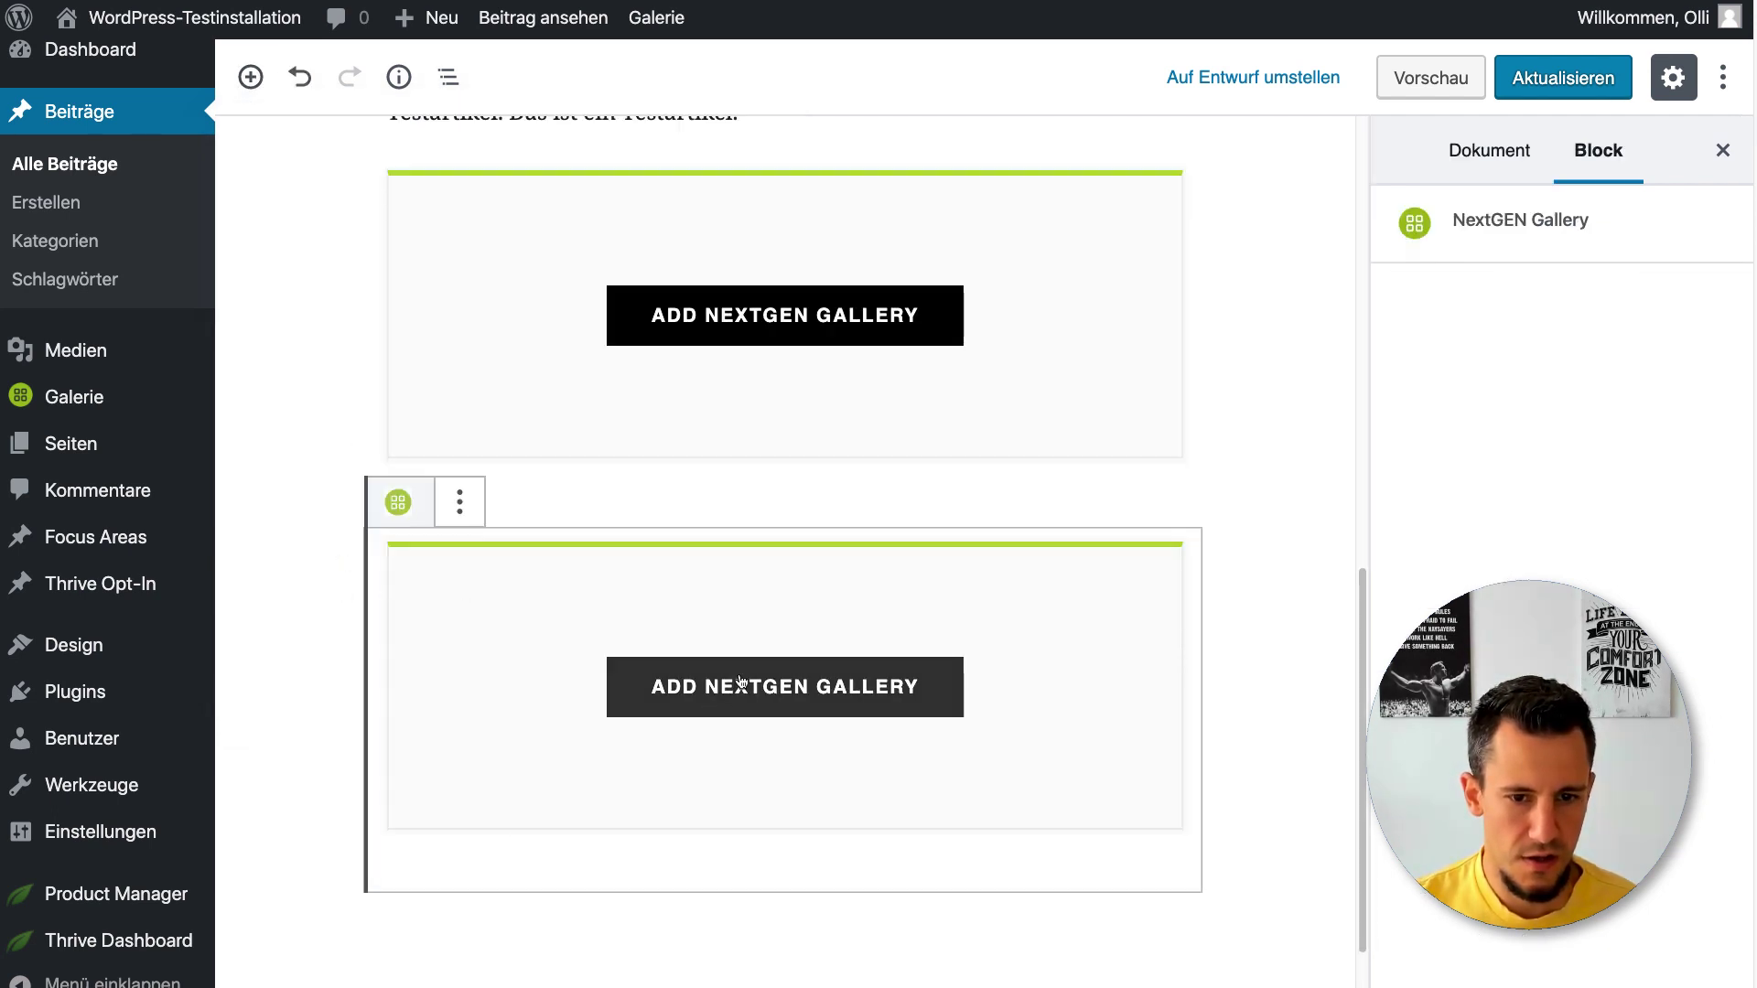
scroll(732, 696, up, 10)
scroll(713, 709, down, 9)
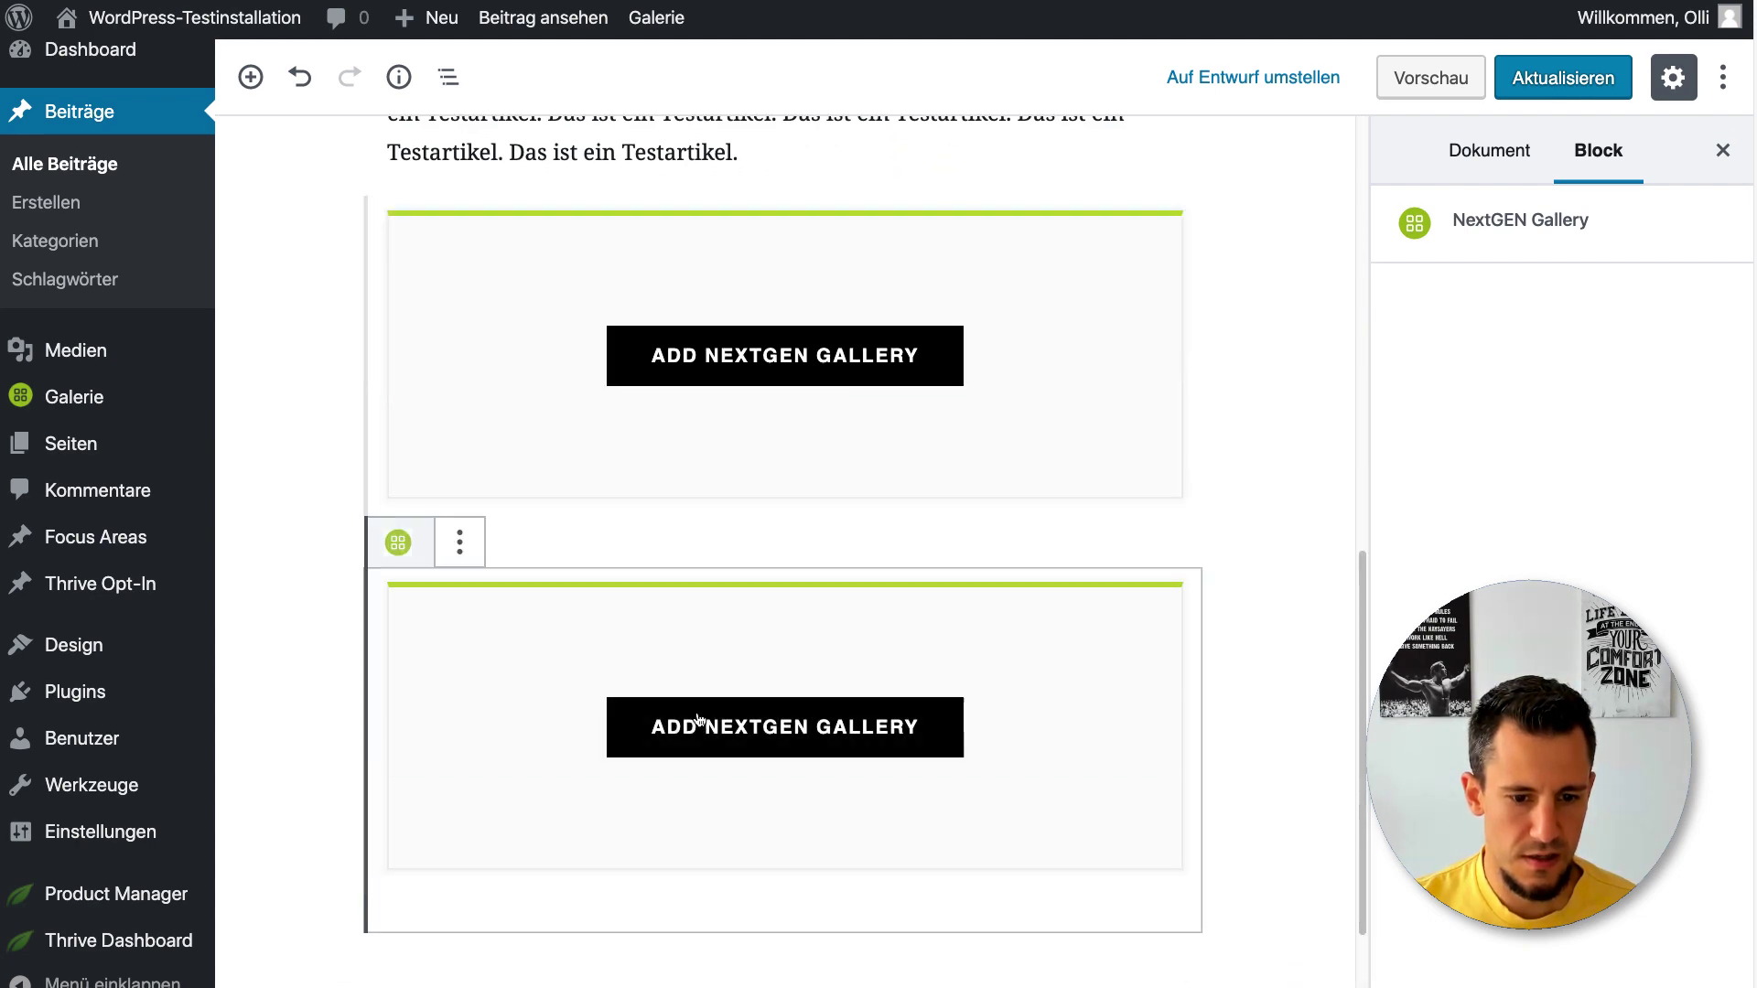
Insert the gallery "Urlaubsbilder Australien" with the Basic Thumbnails display into the new block and update the post
click(697, 723)
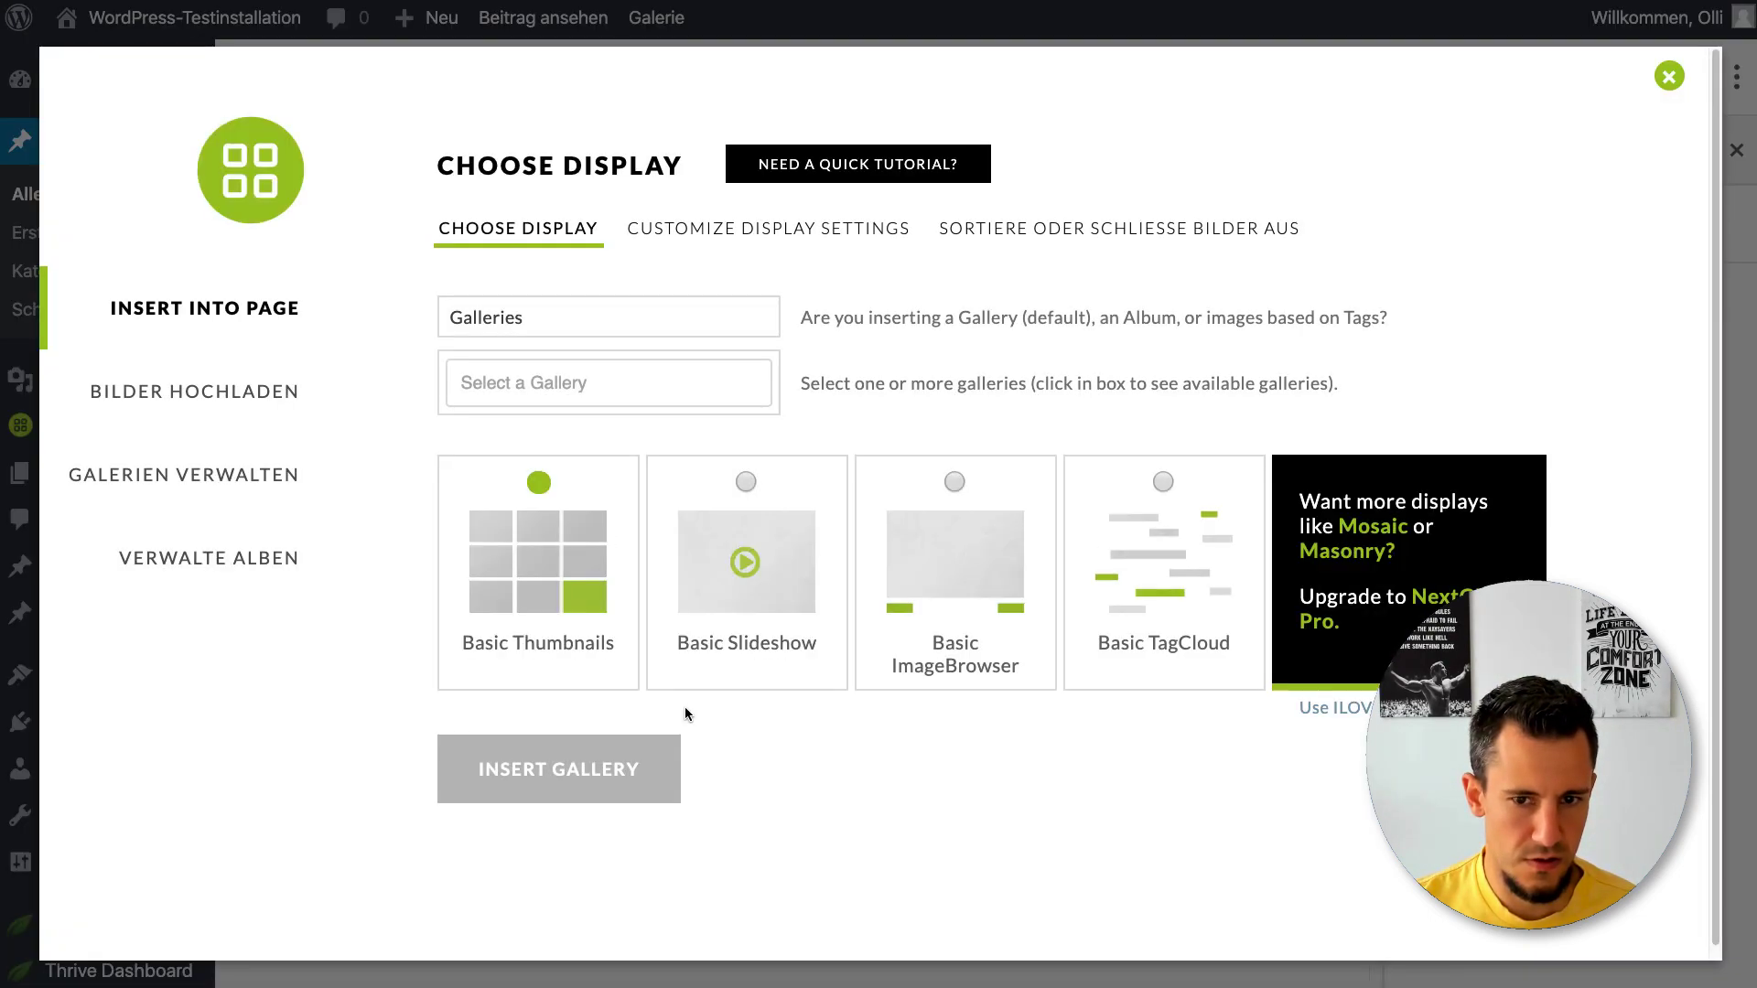
click(512, 313)
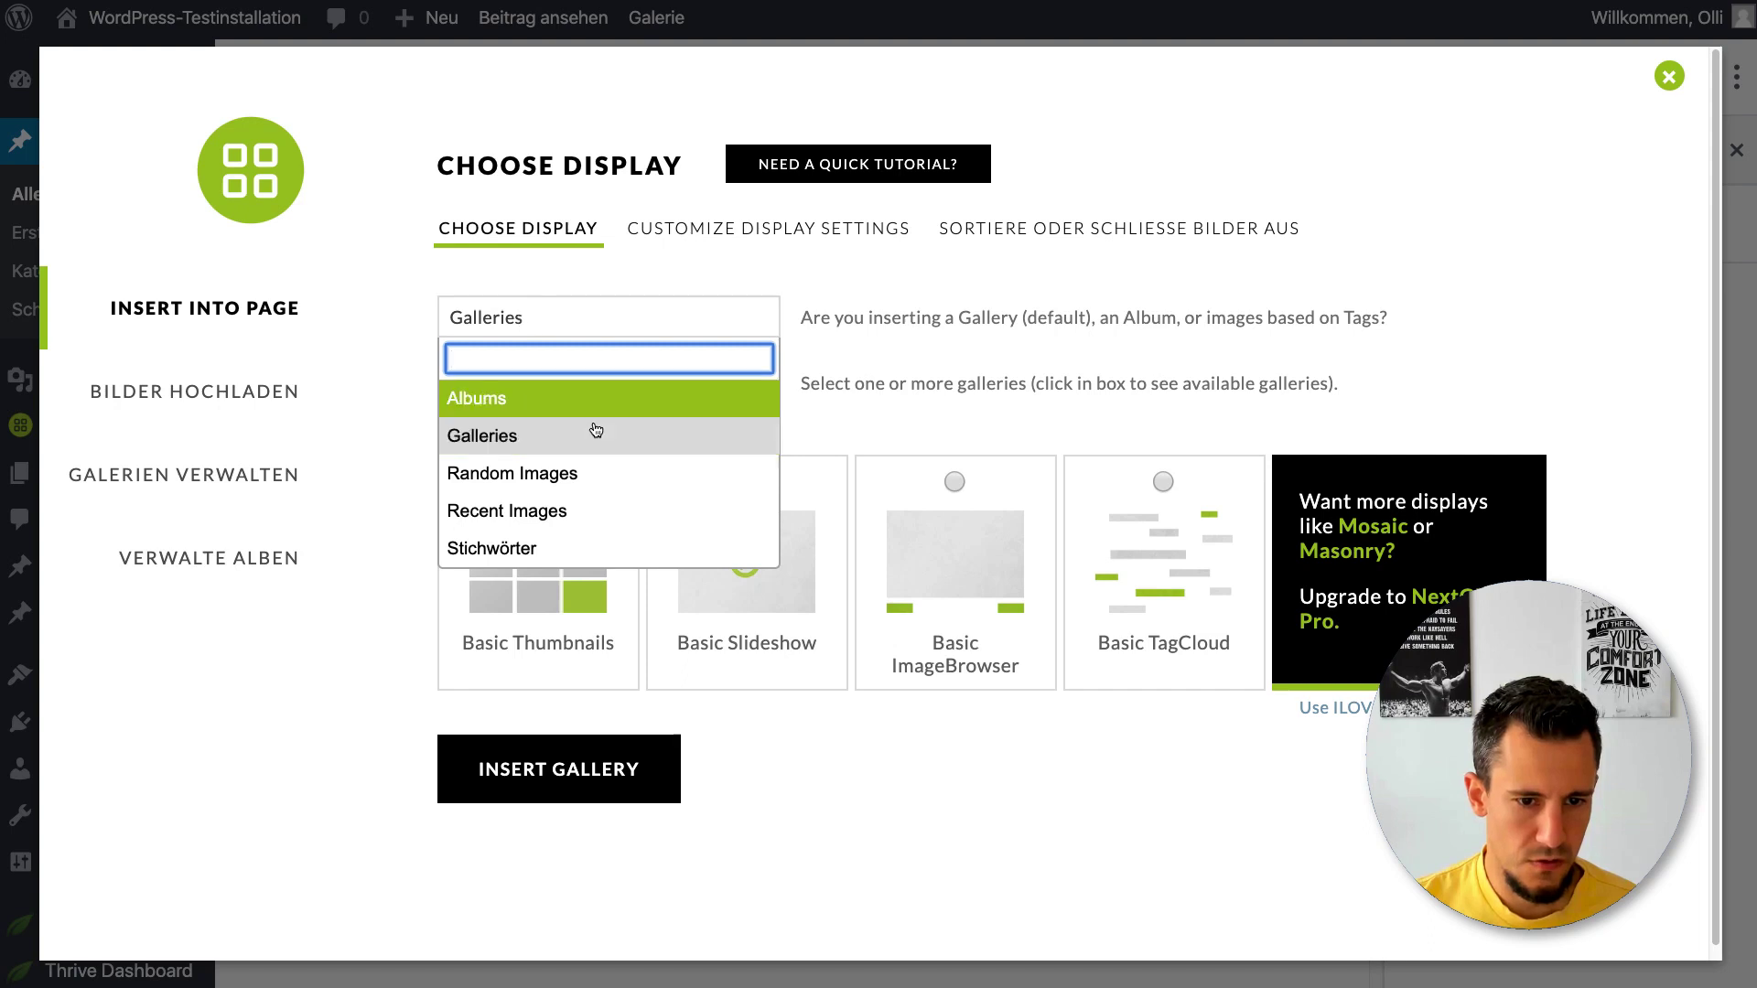
click(418, 359)
click(515, 389)
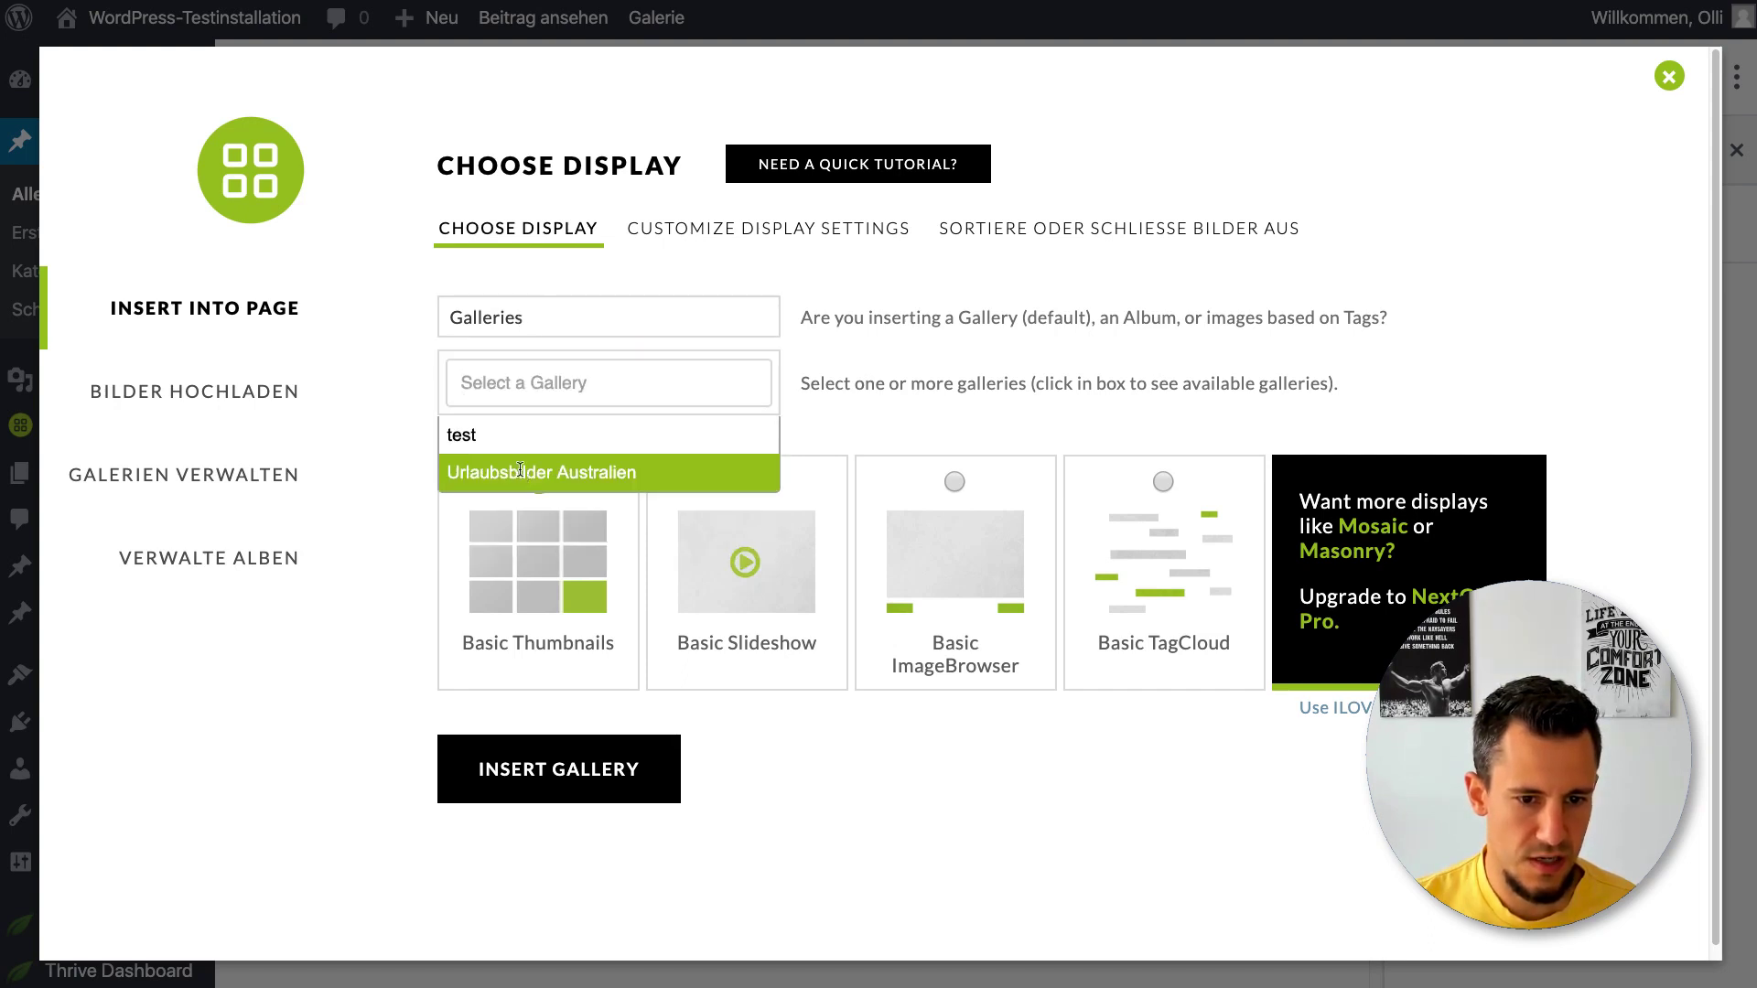
click(516, 471)
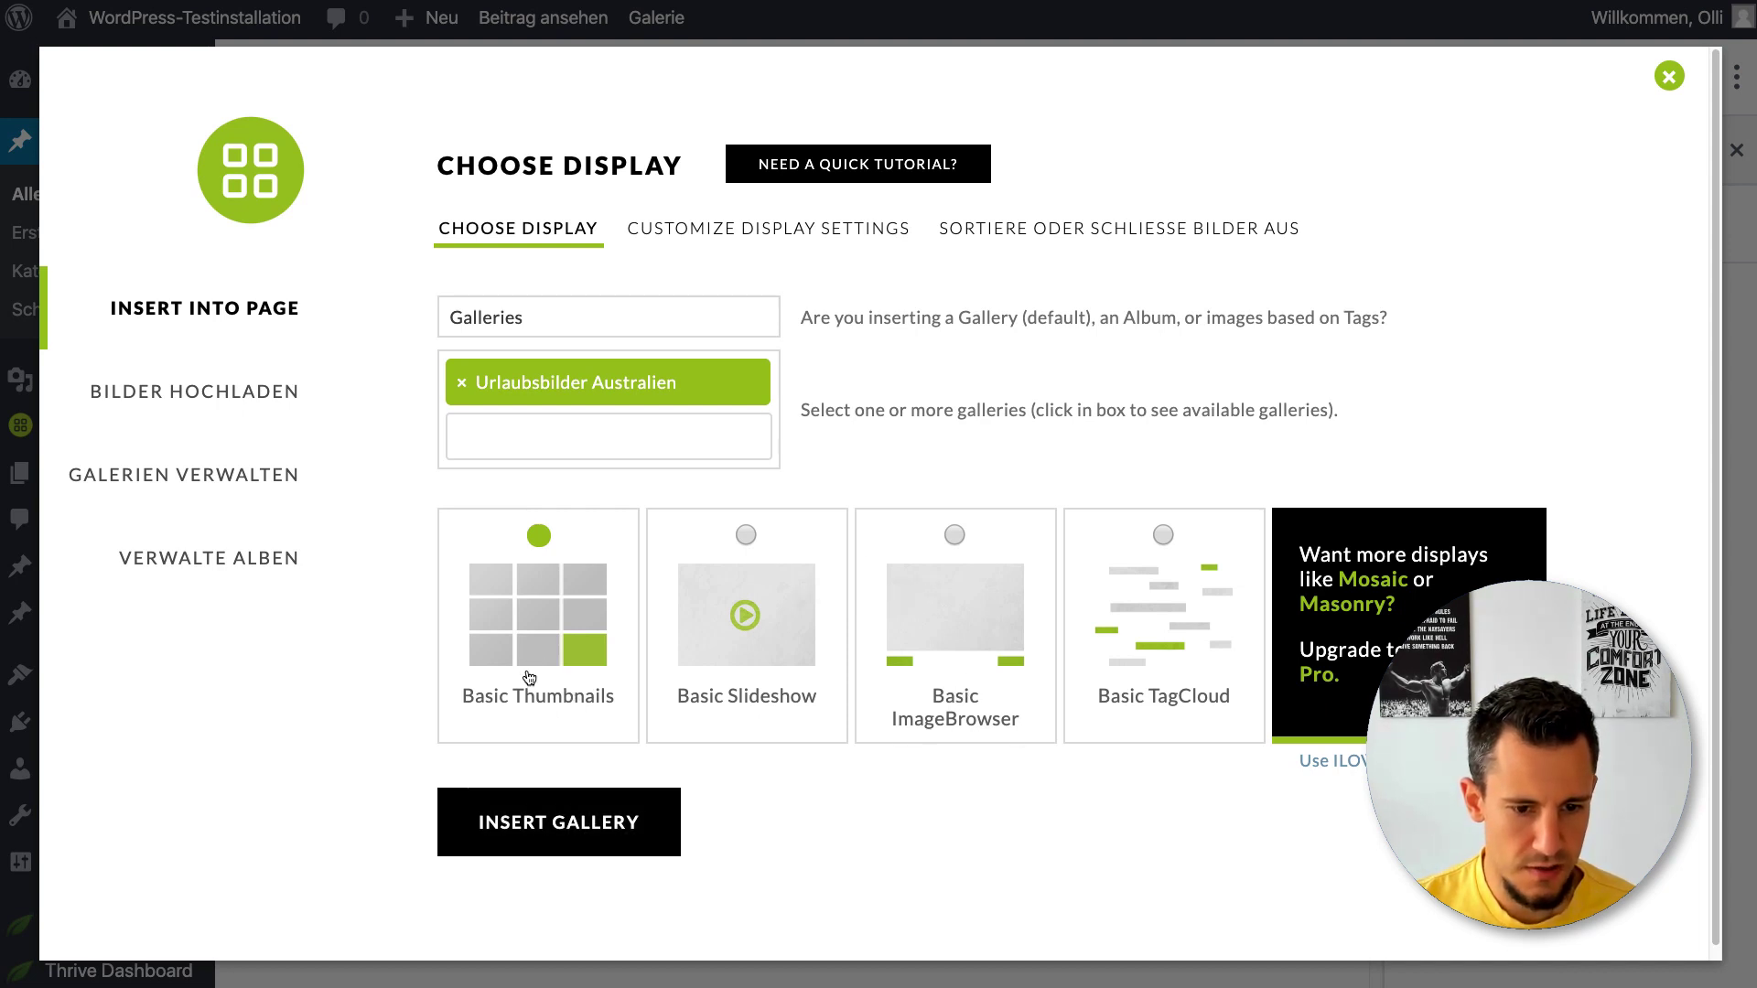
click(540, 820)
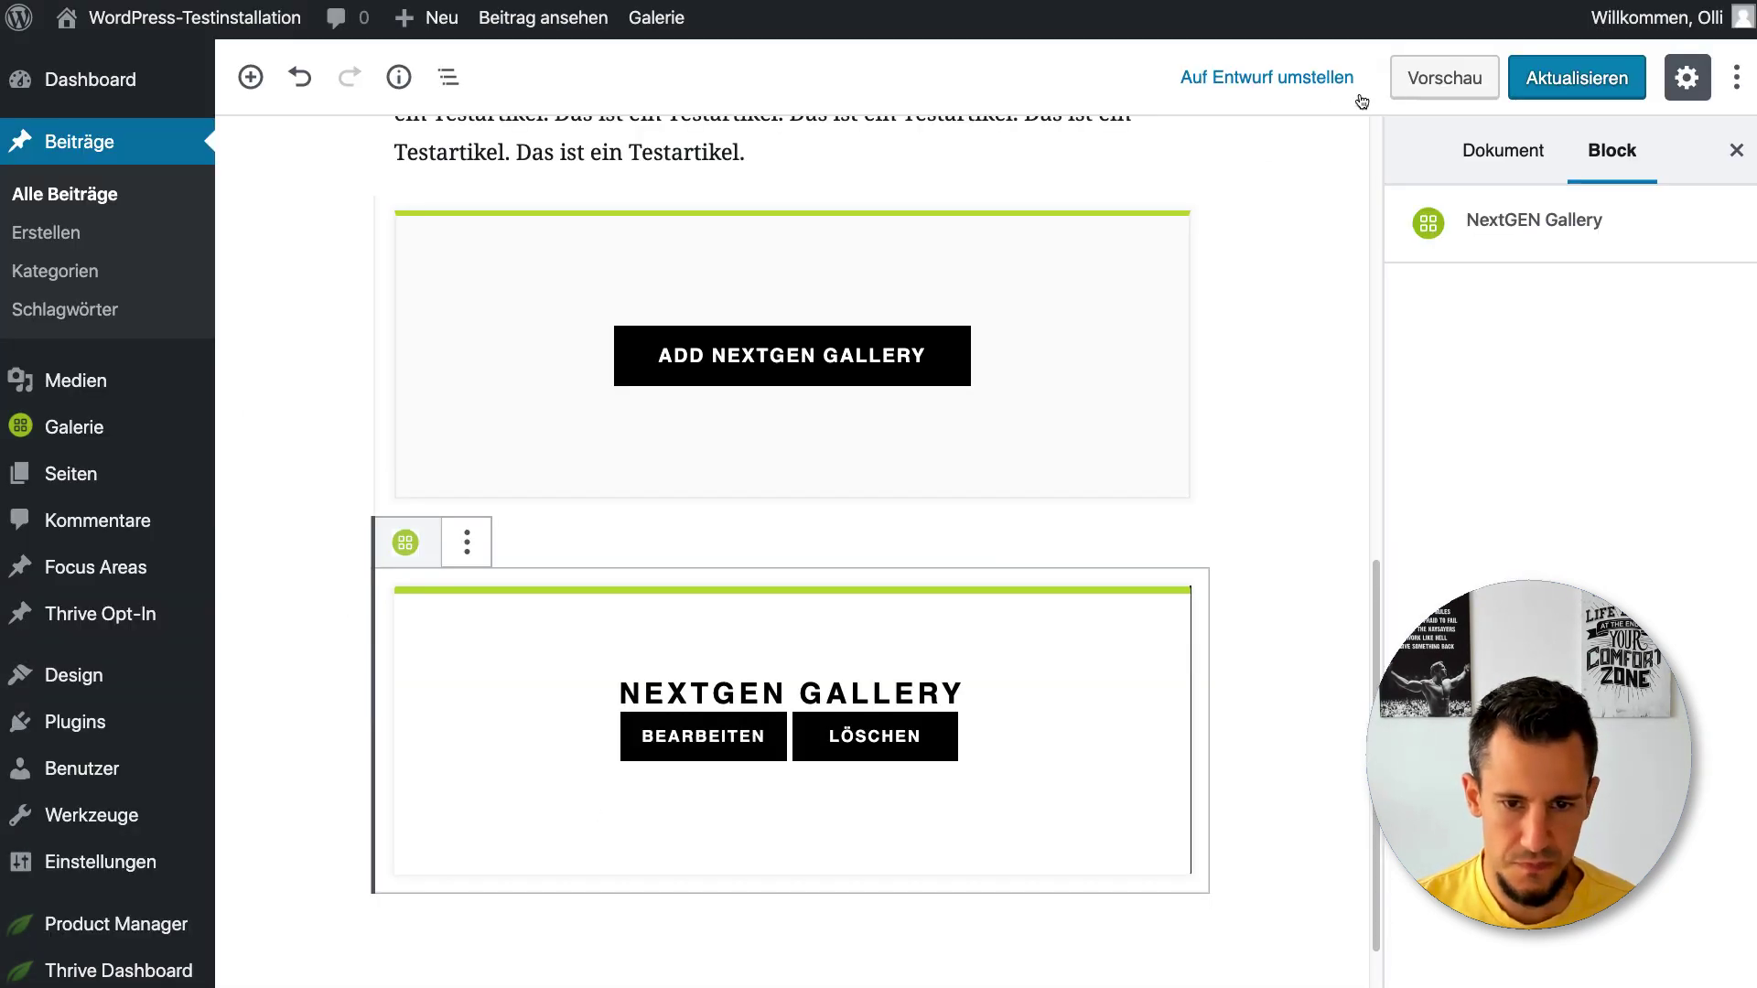
click(1576, 77)
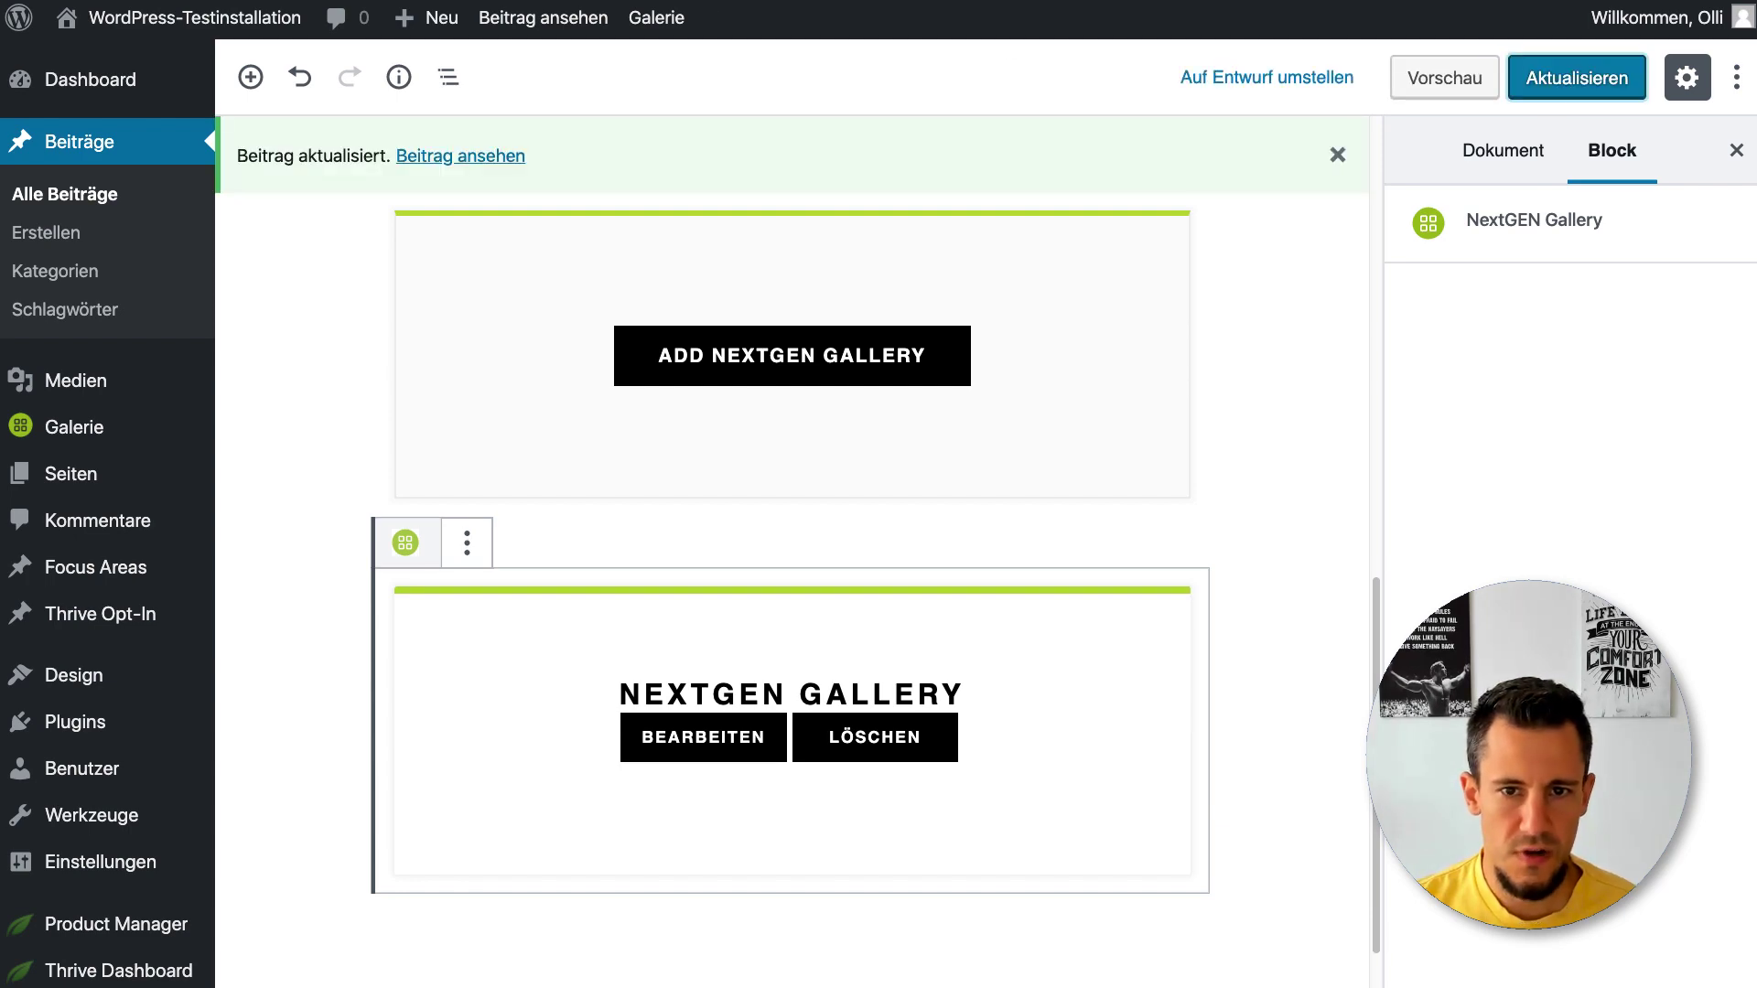
View the published post, check its slideshow and thumbnail gallery, and enlarge the second thumbnail
click(543, 17)
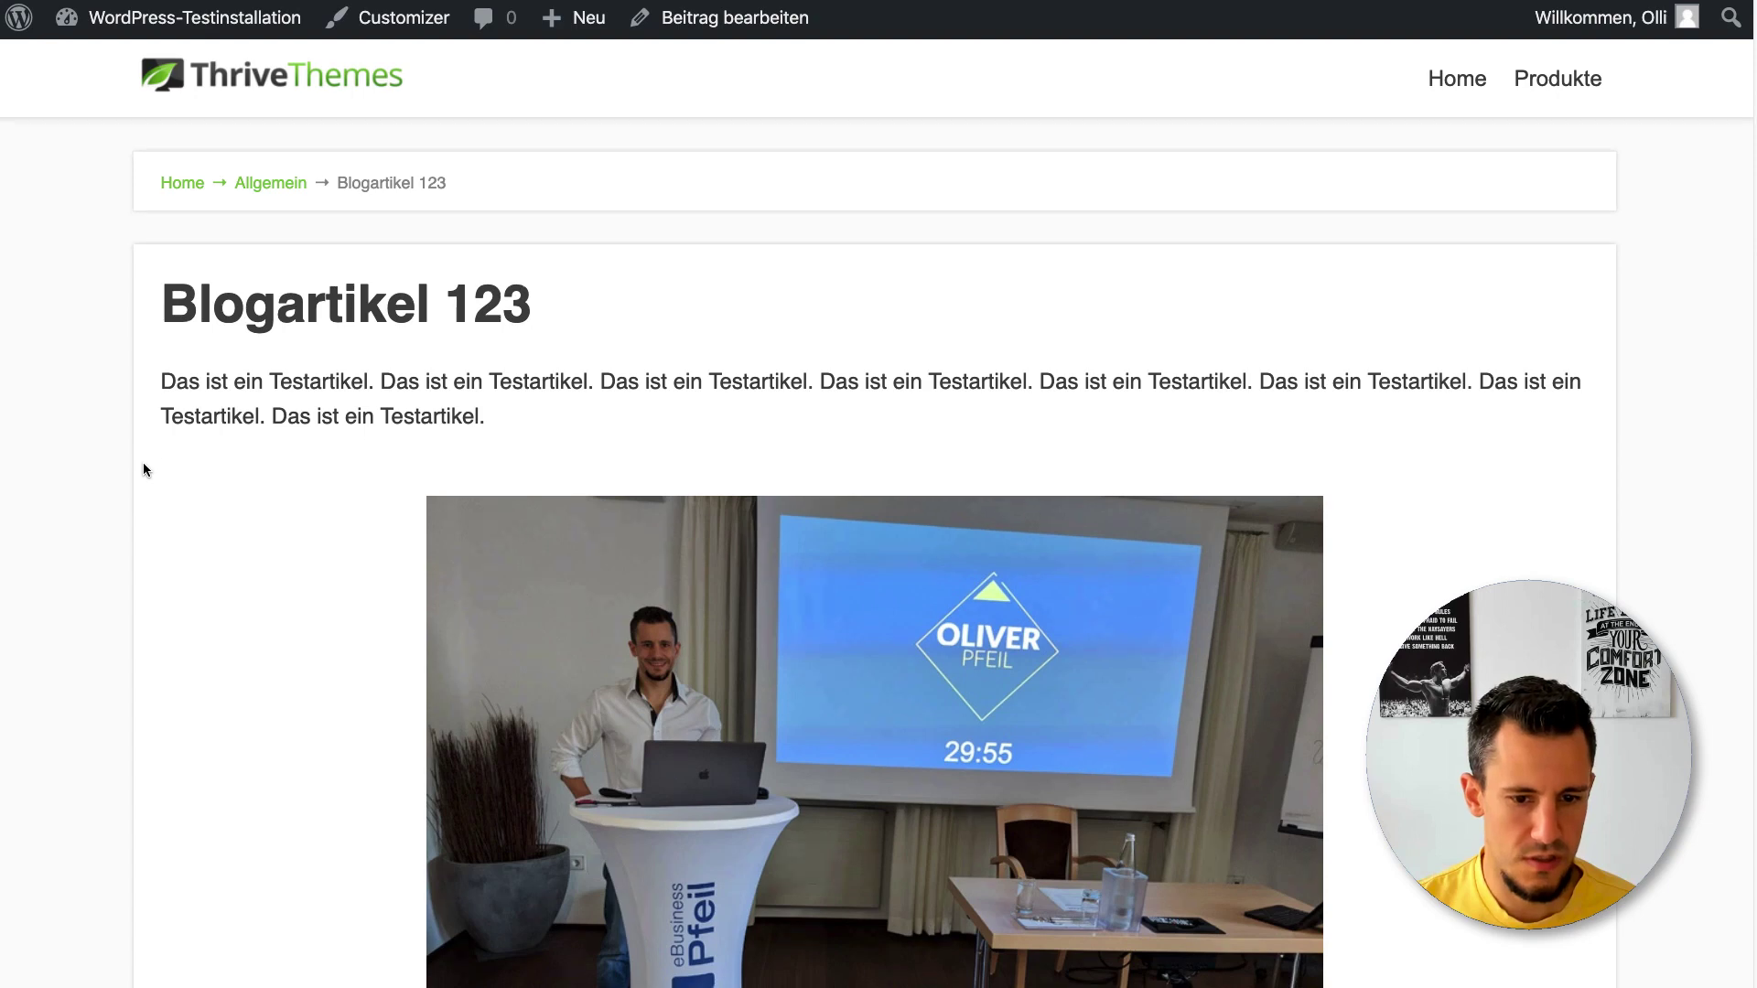
scroll(142, 463, down, 3)
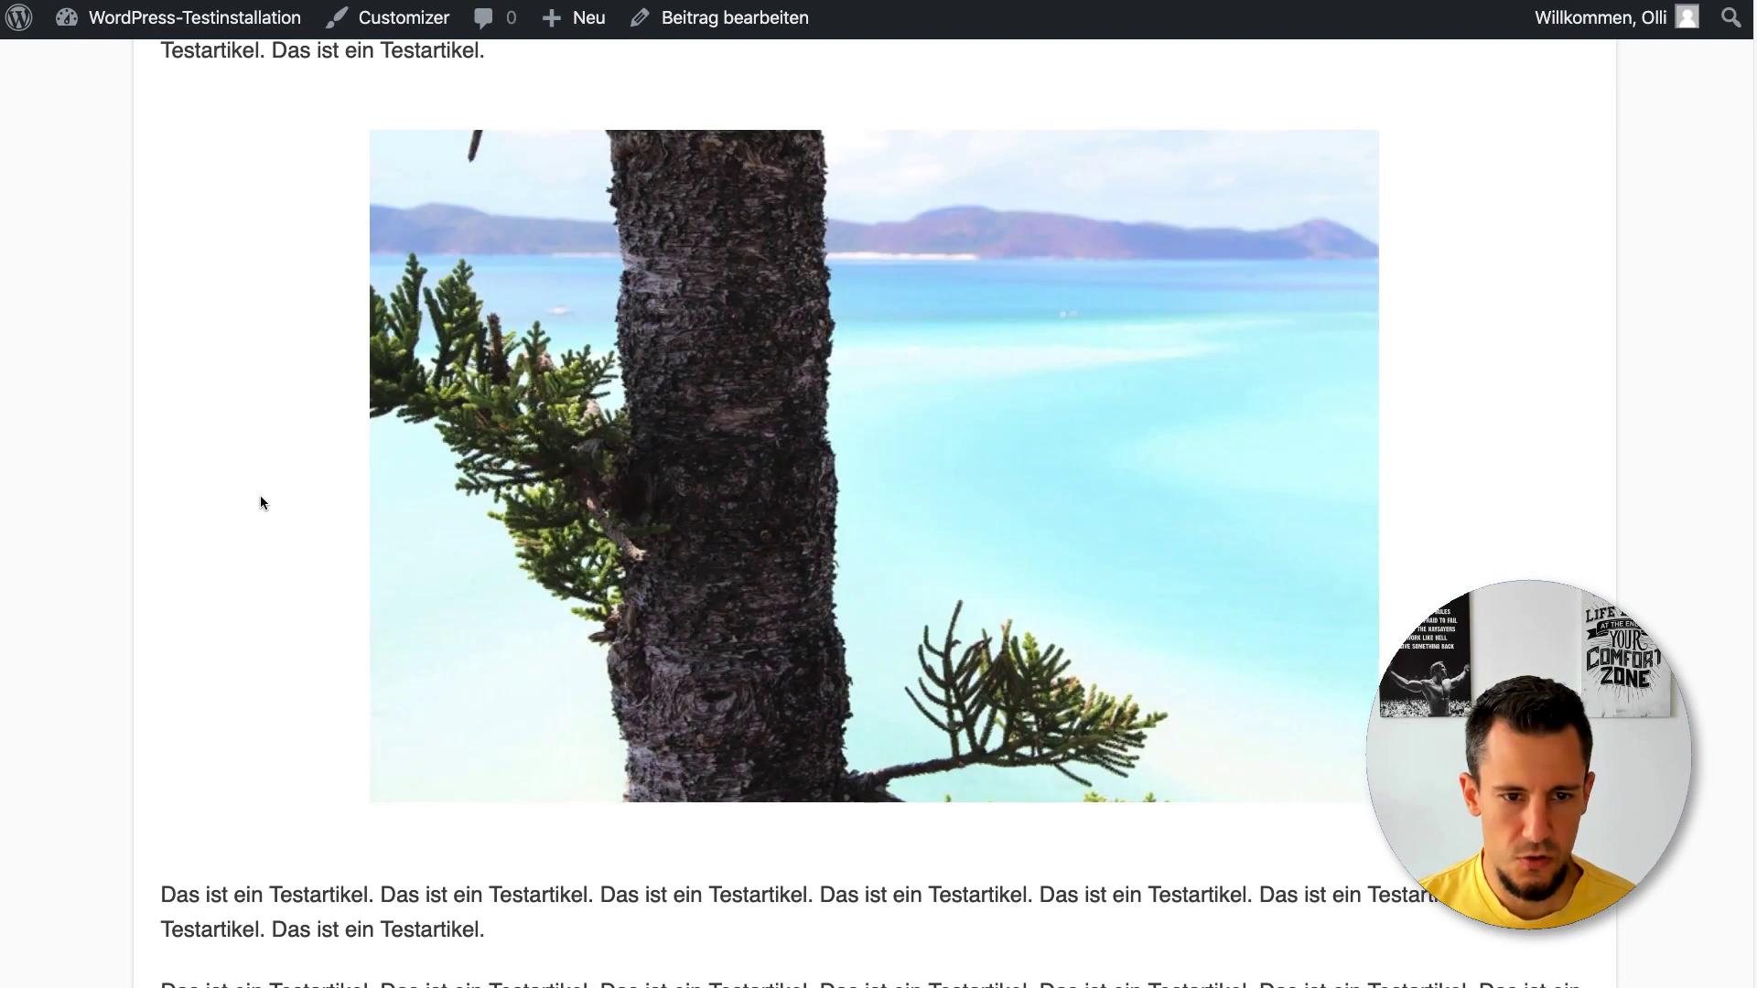
scroll(260, 502, down, 8)
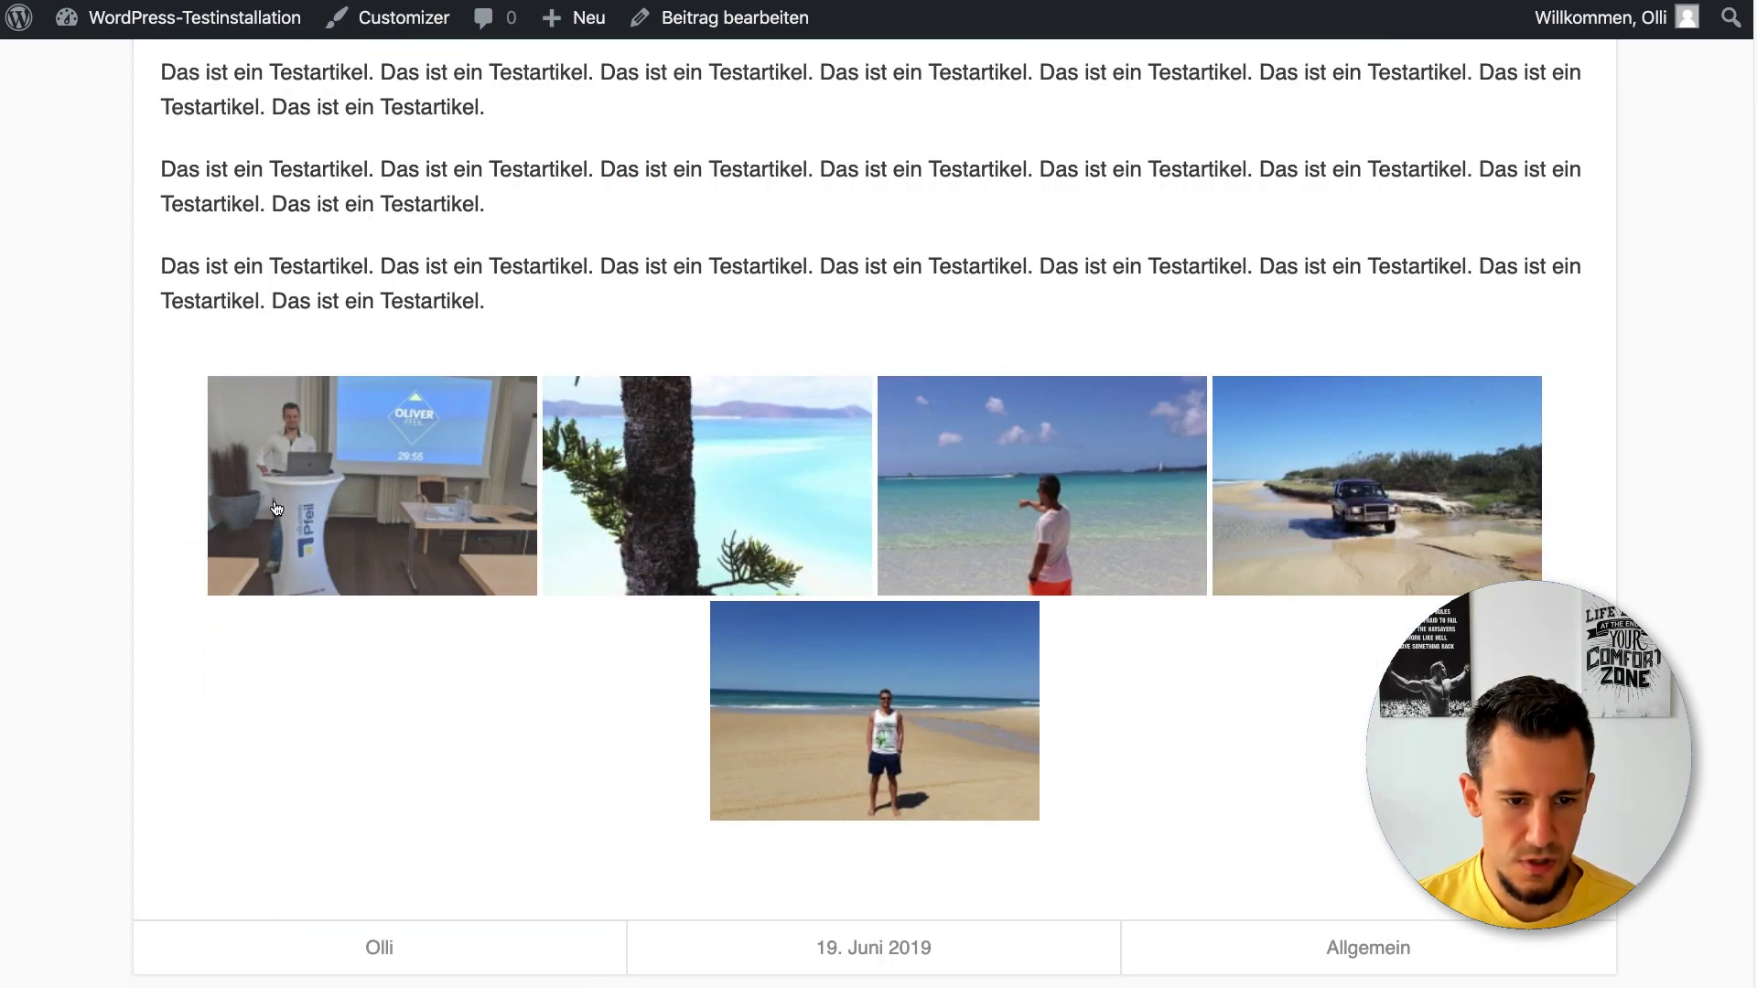
click(624, 501)
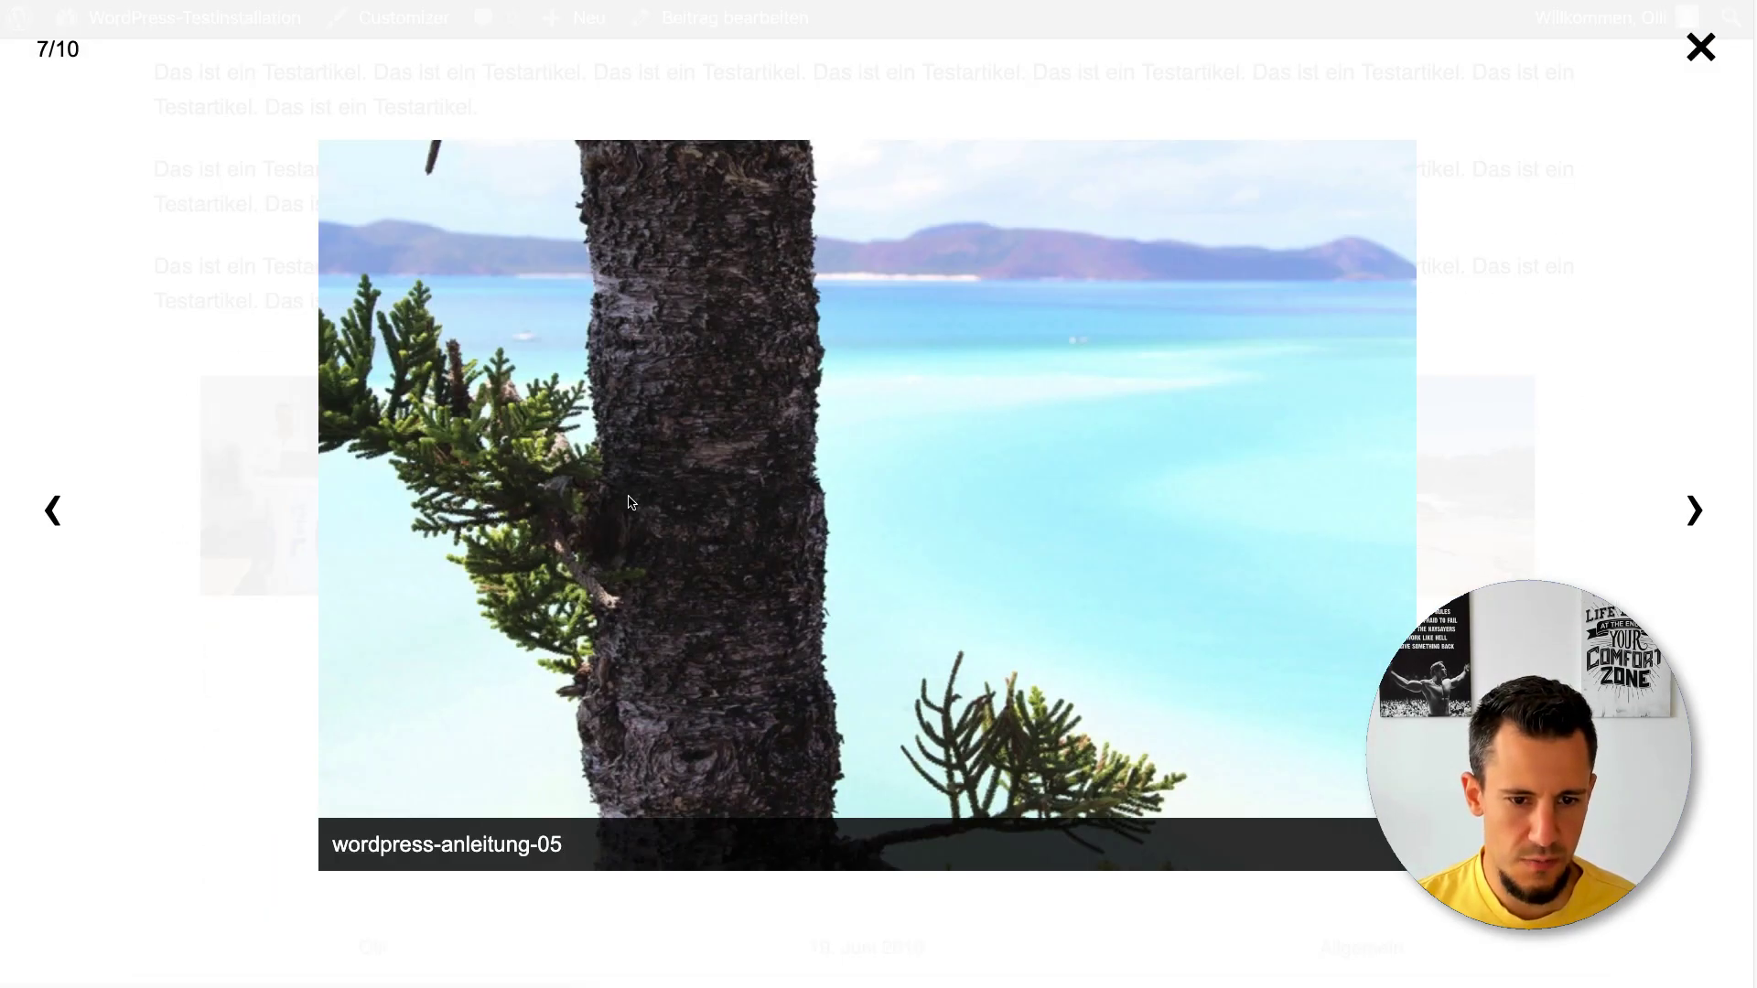
Browse through the enlarged gallery images of the published post in both directions, and close the enlarged view
click(1693, 512)
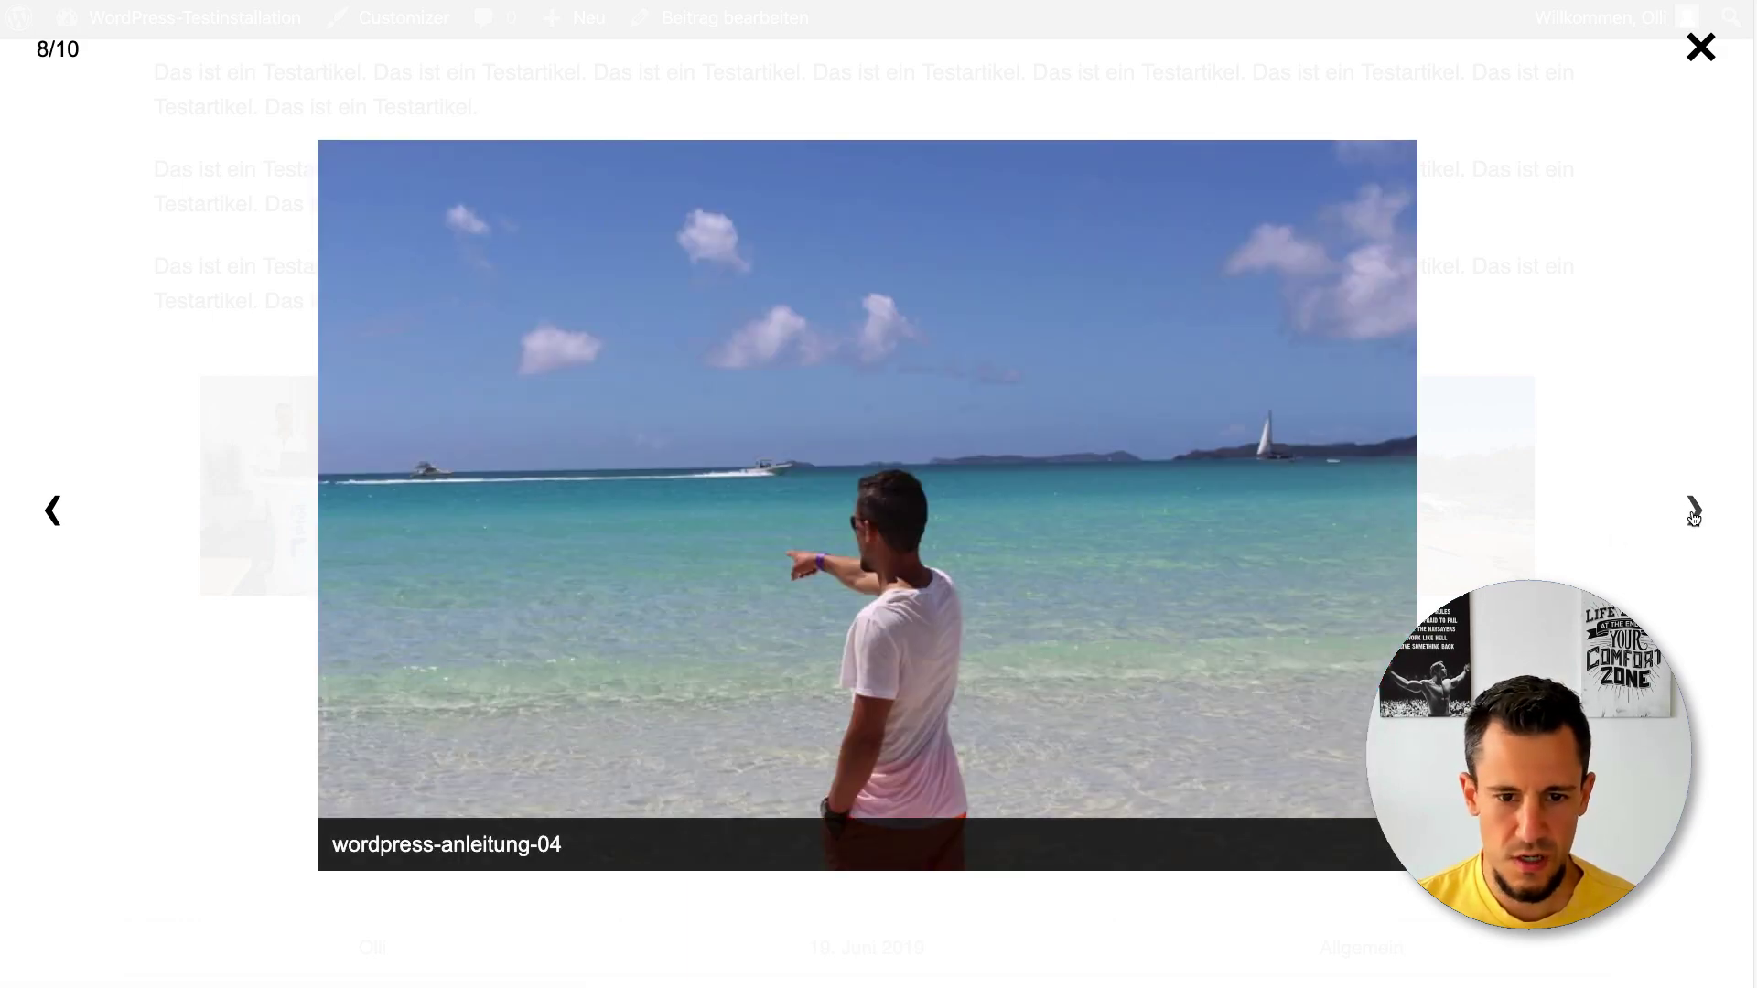
click(1693, 515)
click(1693, 513)
click(1693, 512)
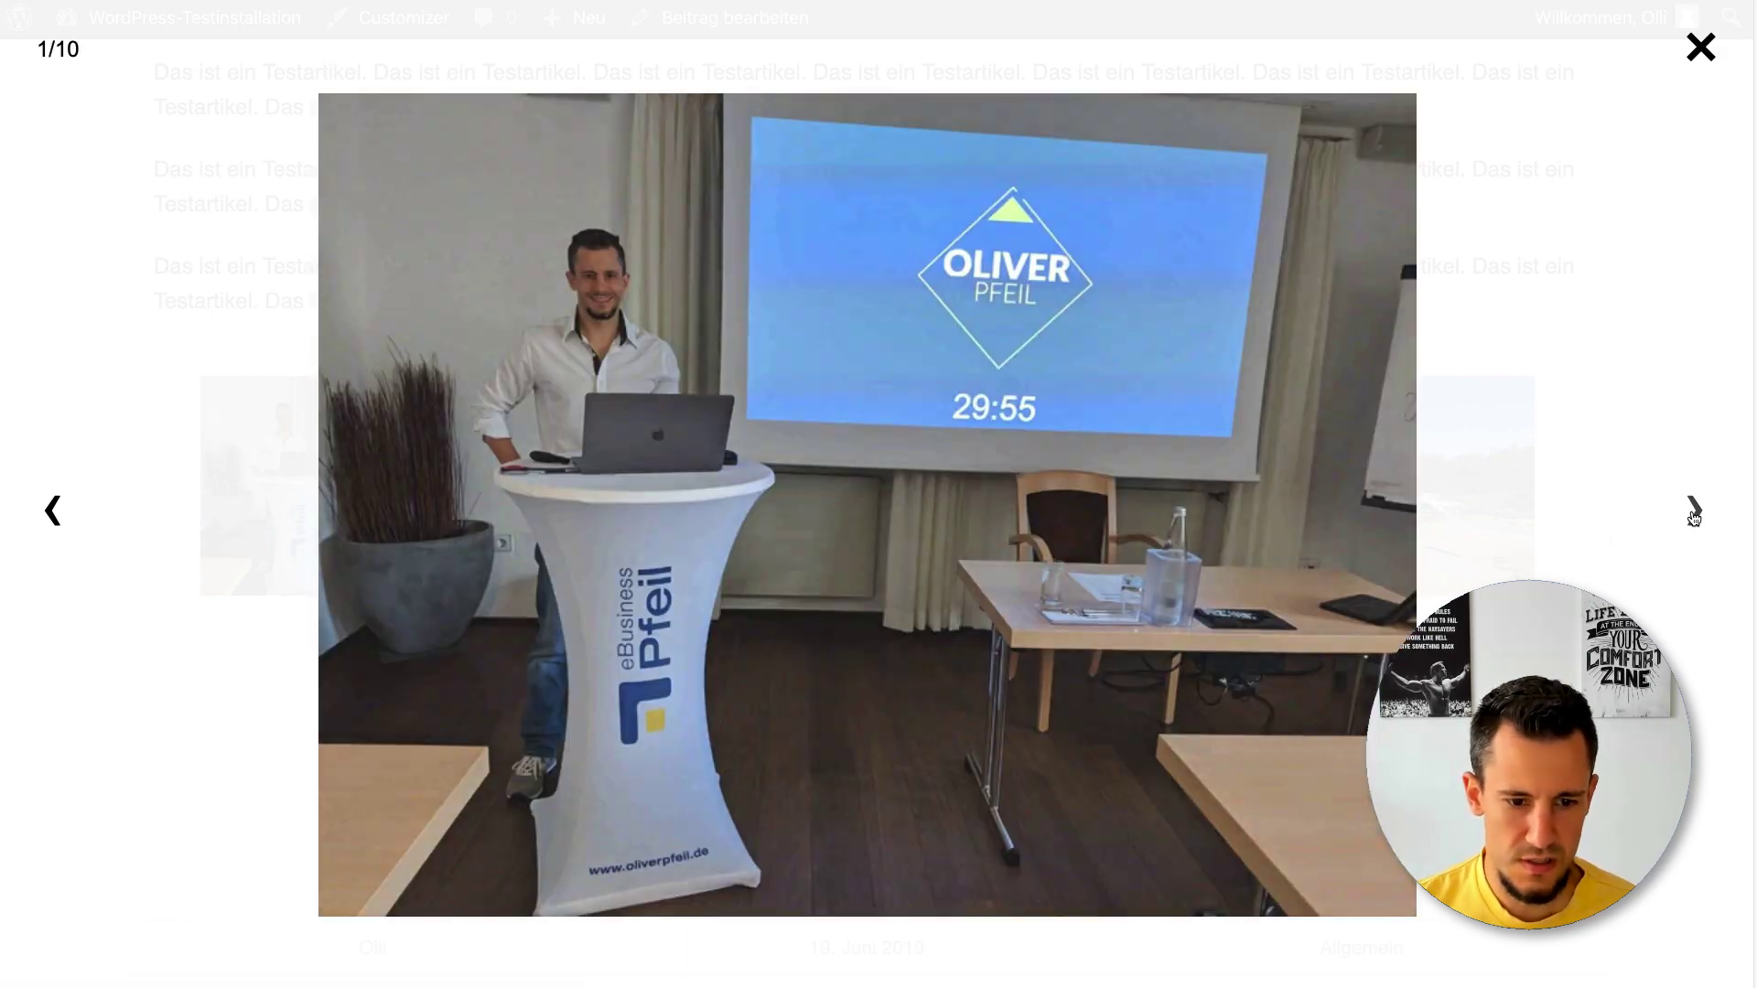
click(1693, 512)
click(52, 509)
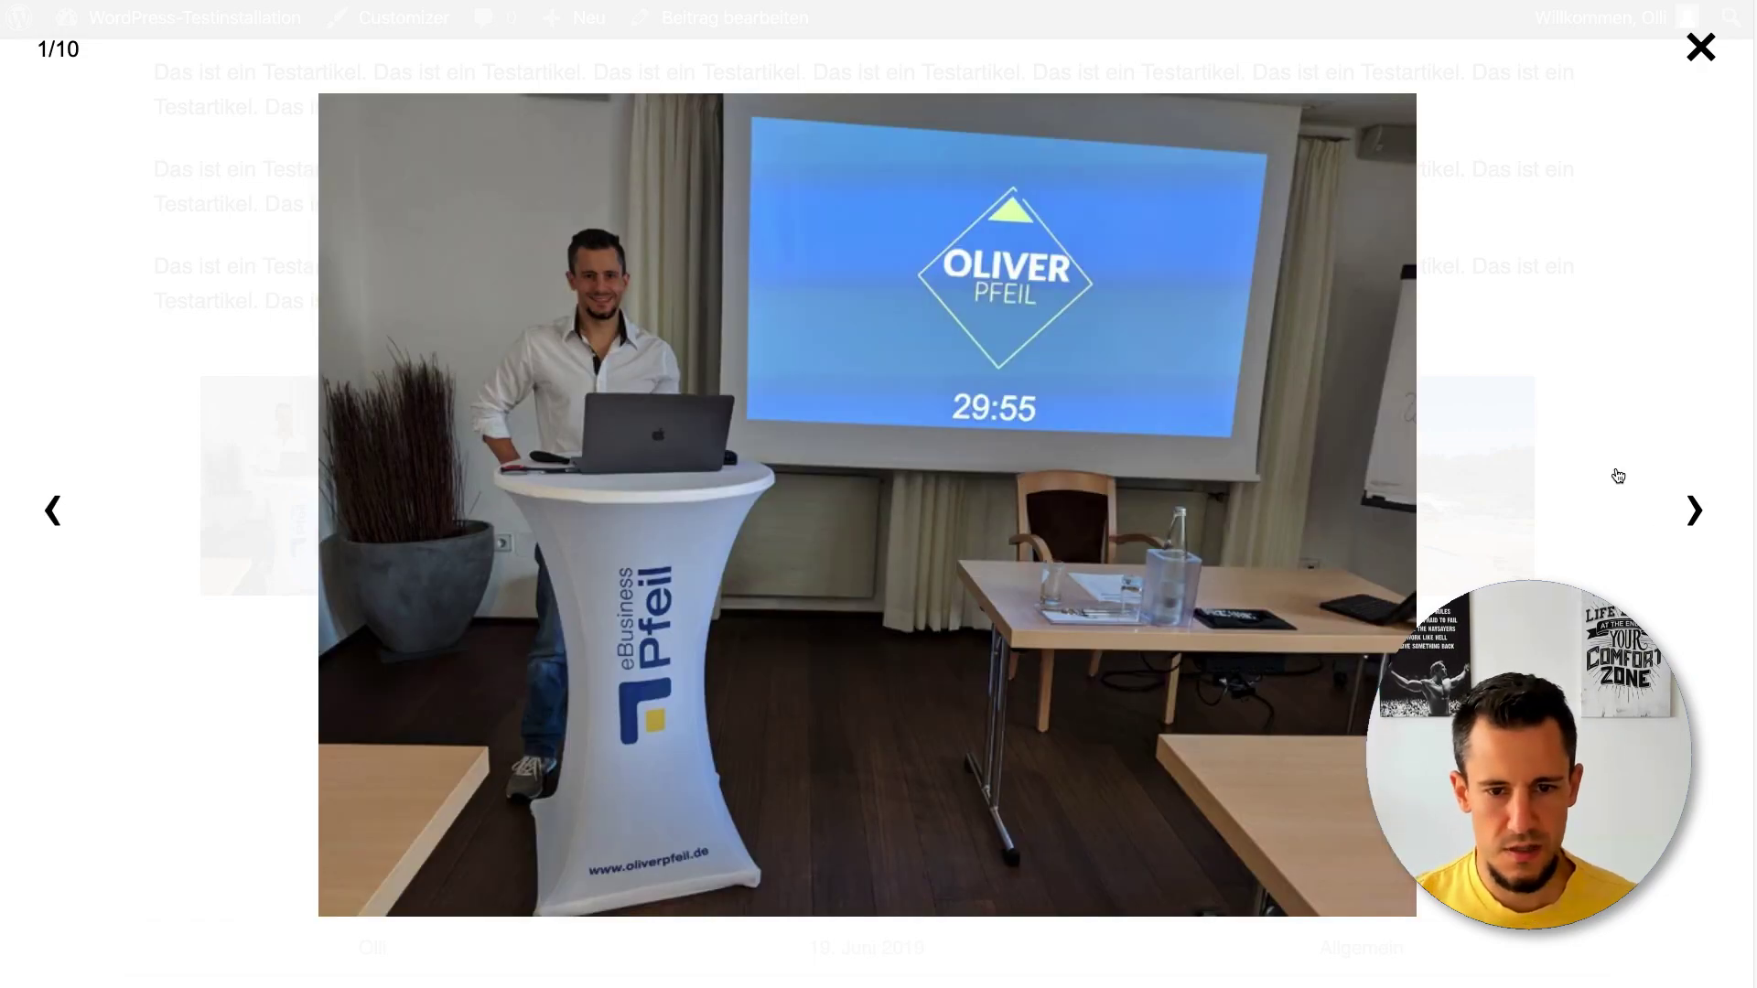
click(1694, 512)
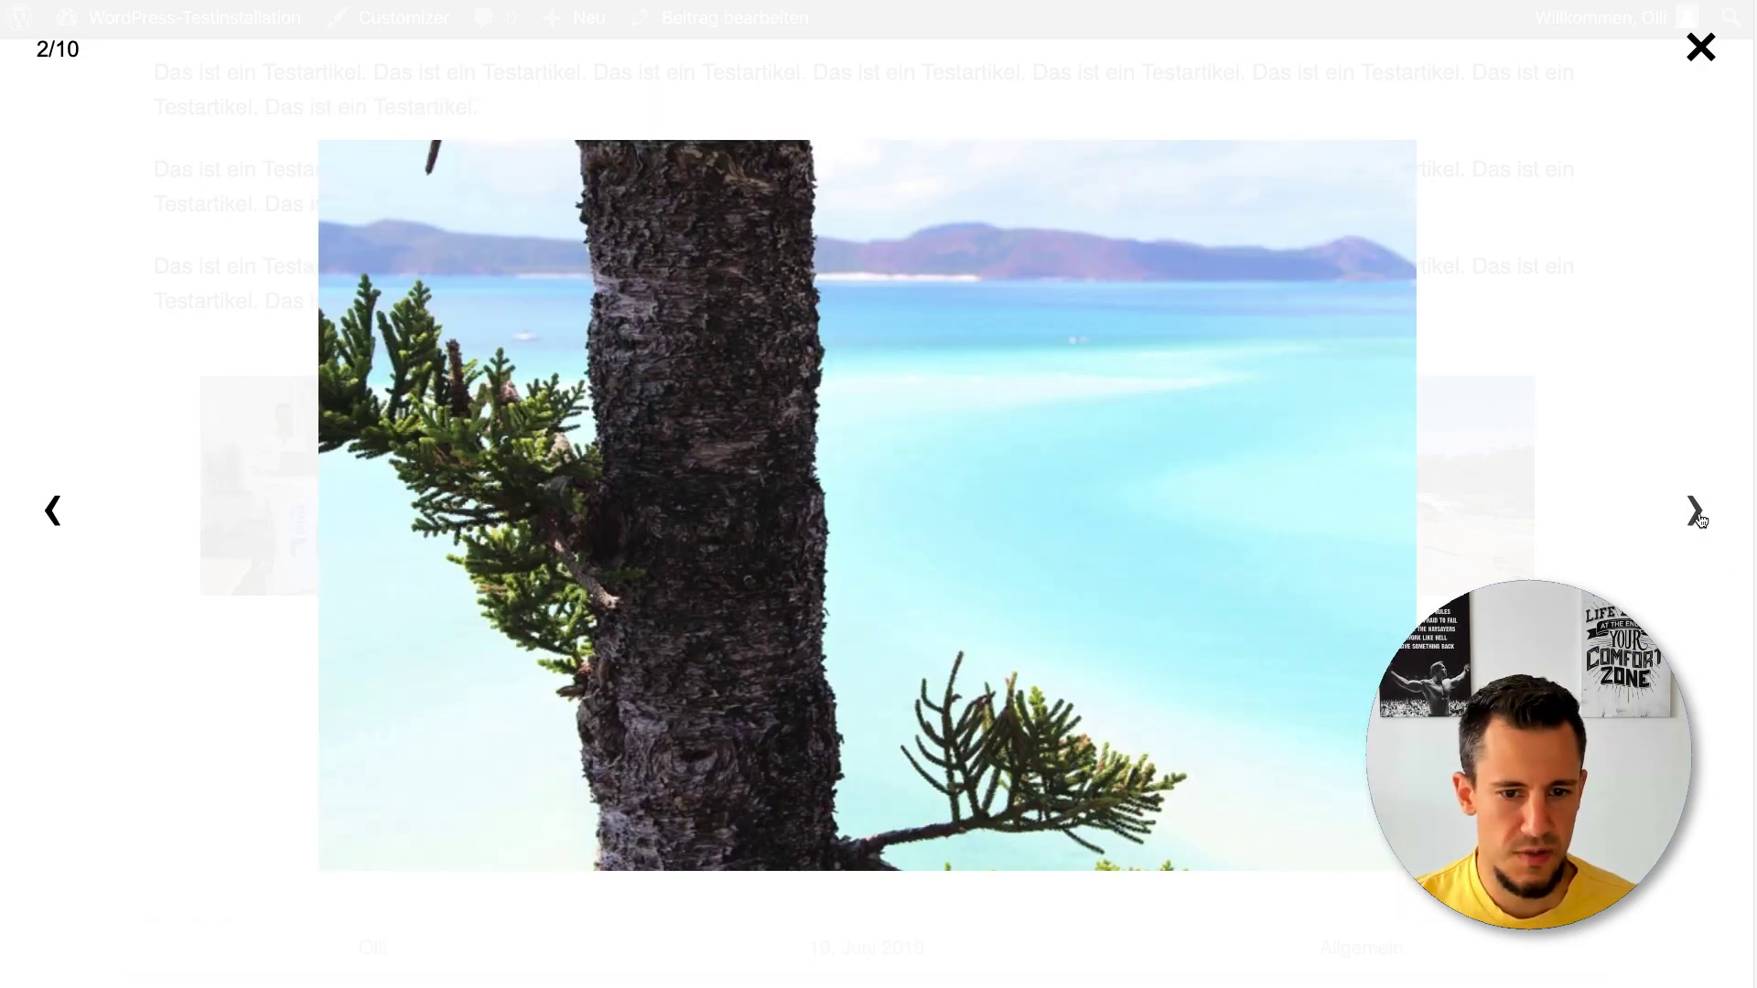
click(1692, 520)
click(1688, 522)
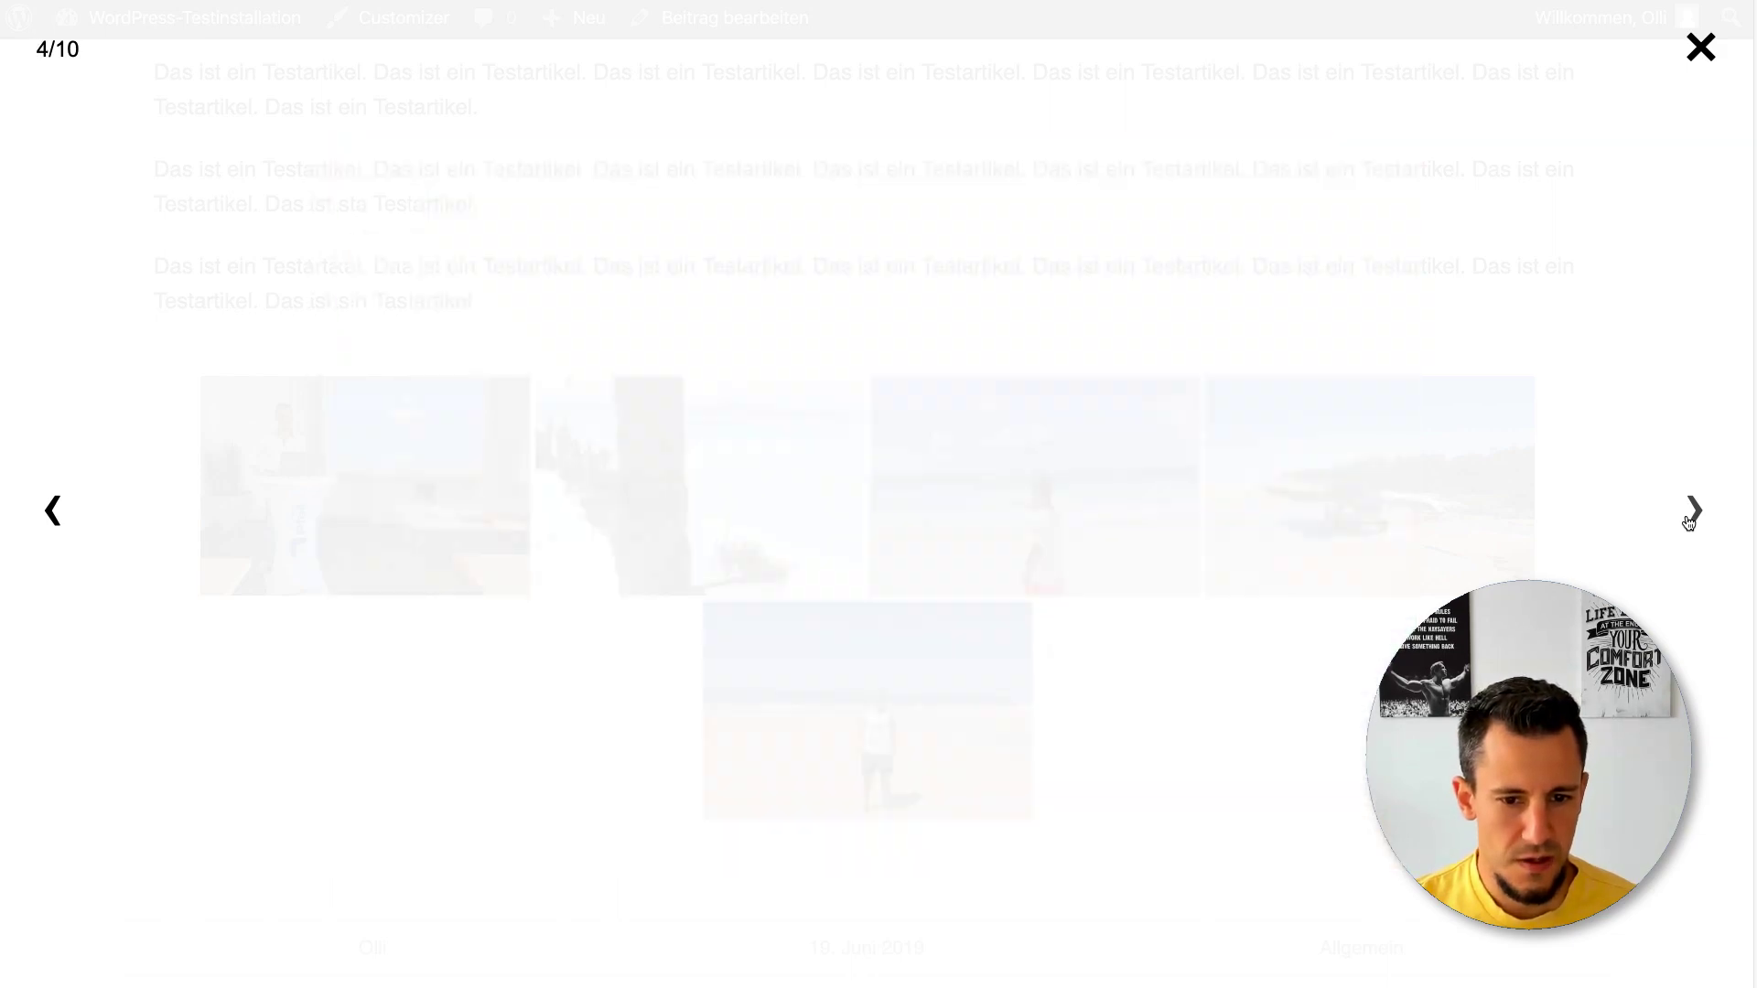
click(1689, 522)
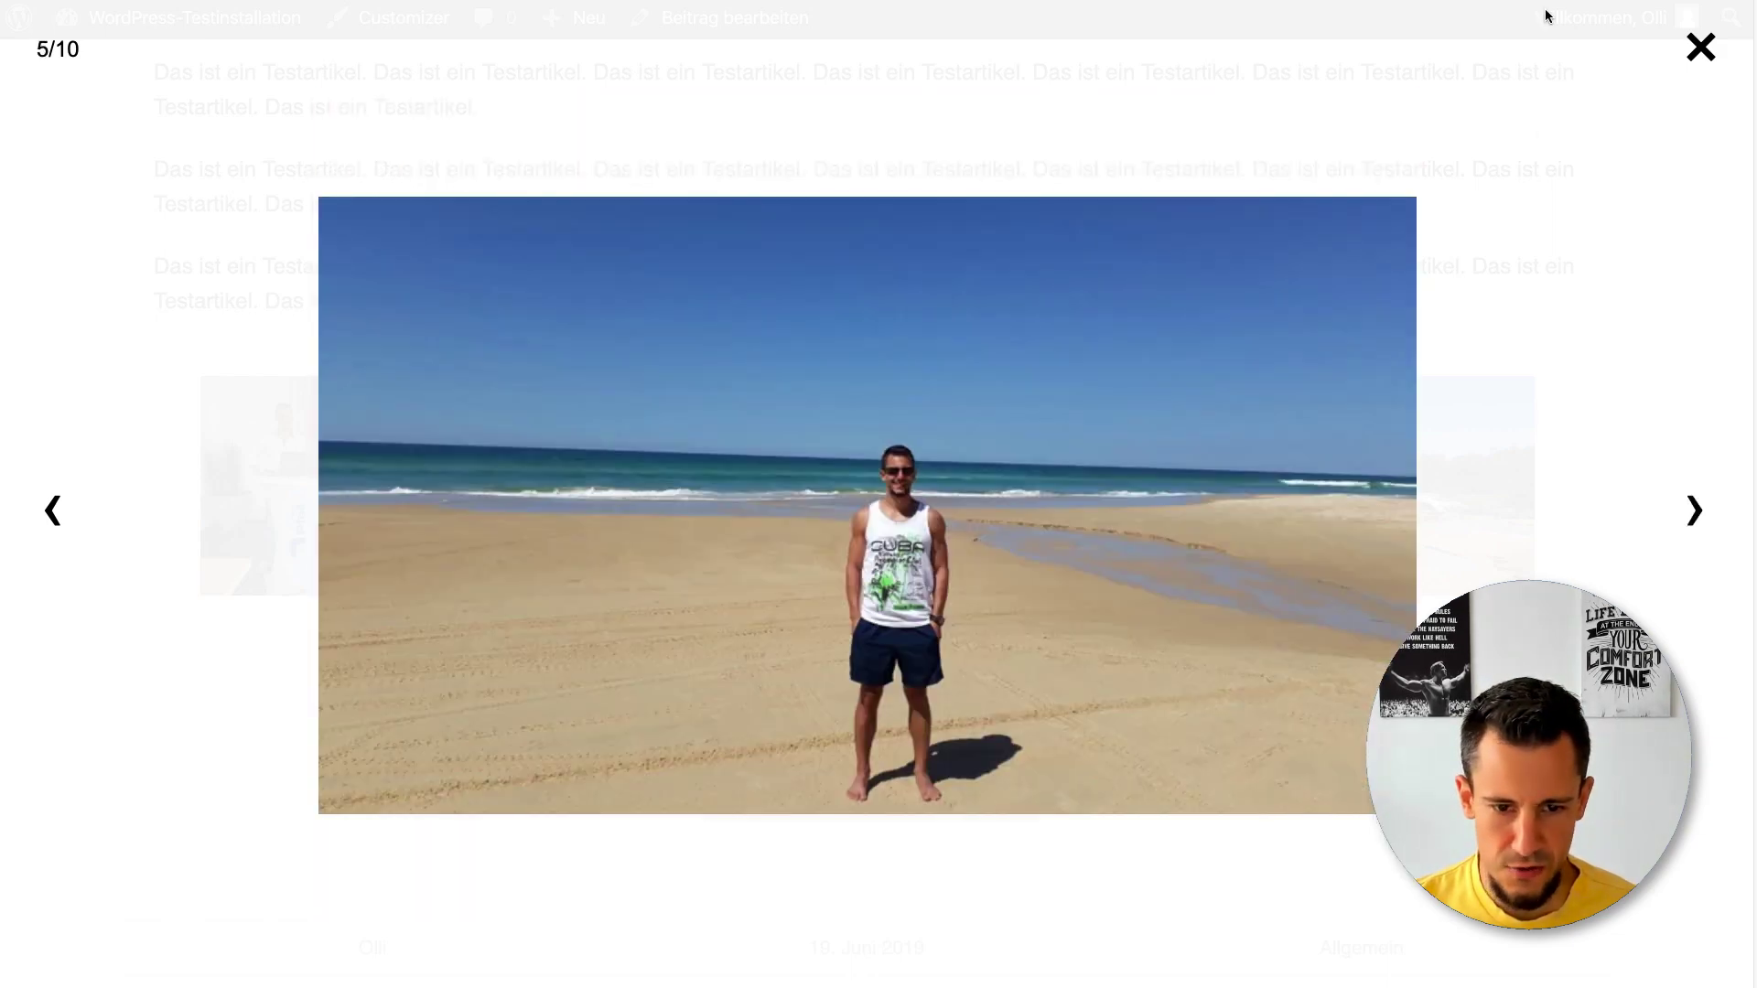
click(1699, 48)
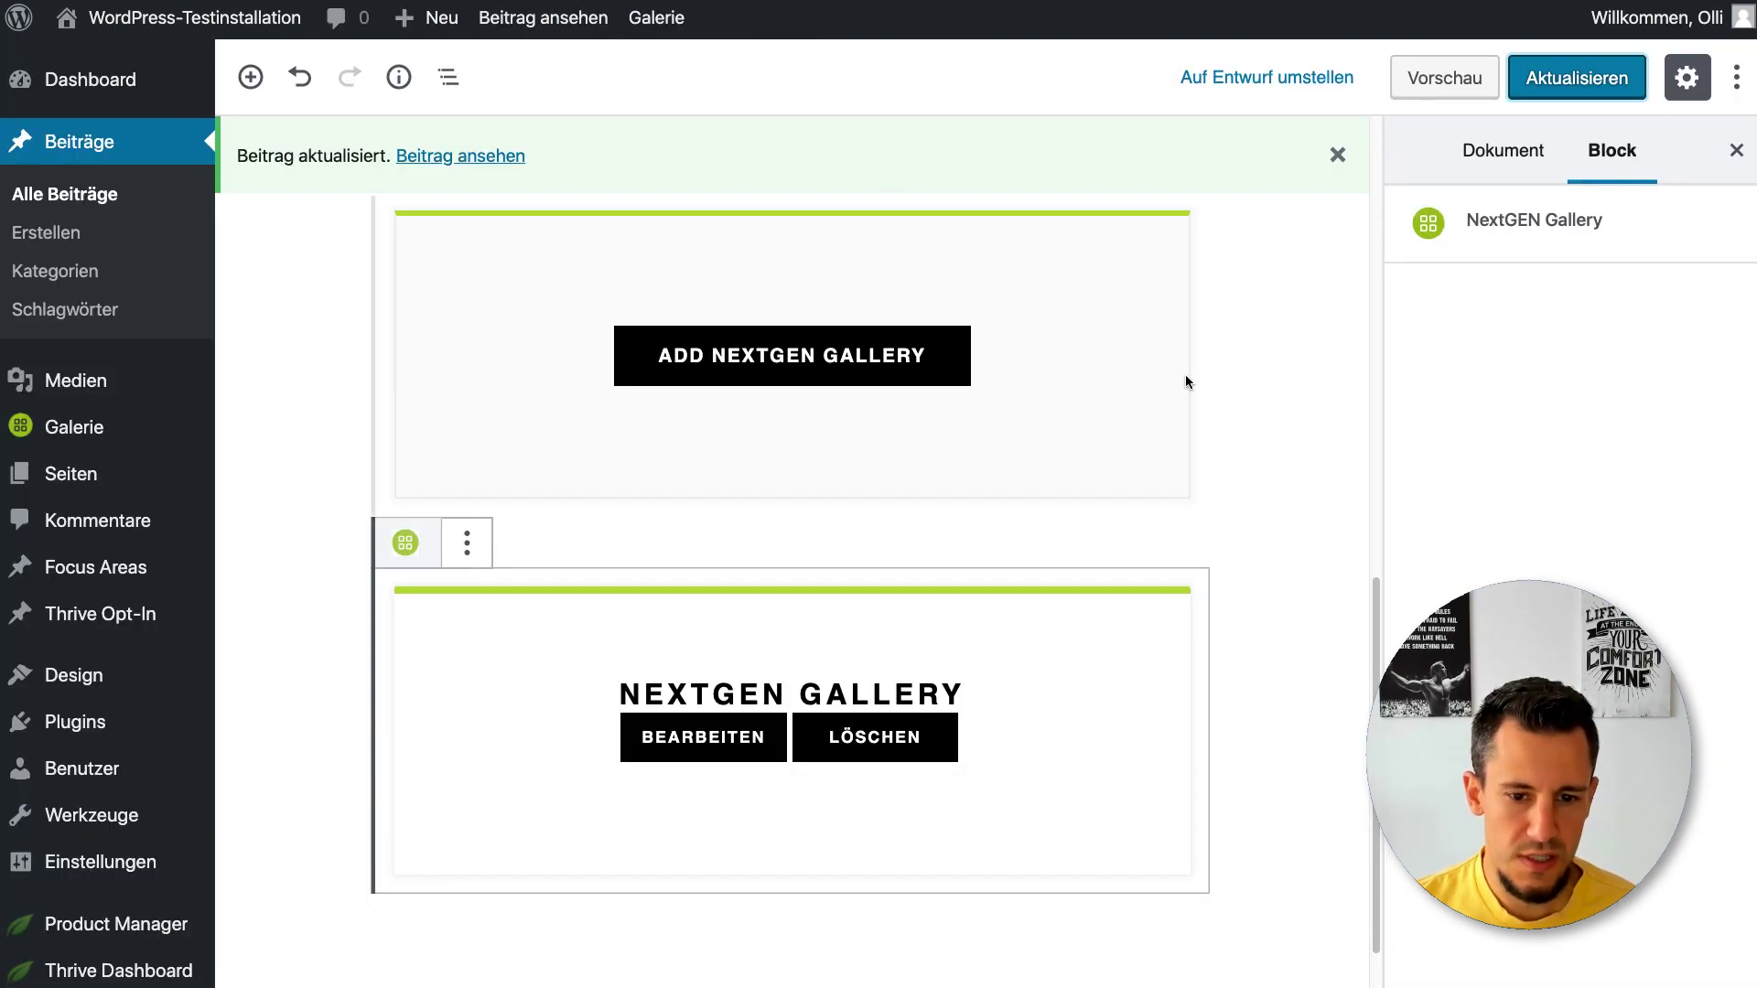
Switch the display of the last NextGEN Gallery block in the post to Basic ImageBrowser and update the post
click(1310, 694)
scroll(915, 668, down, 3)
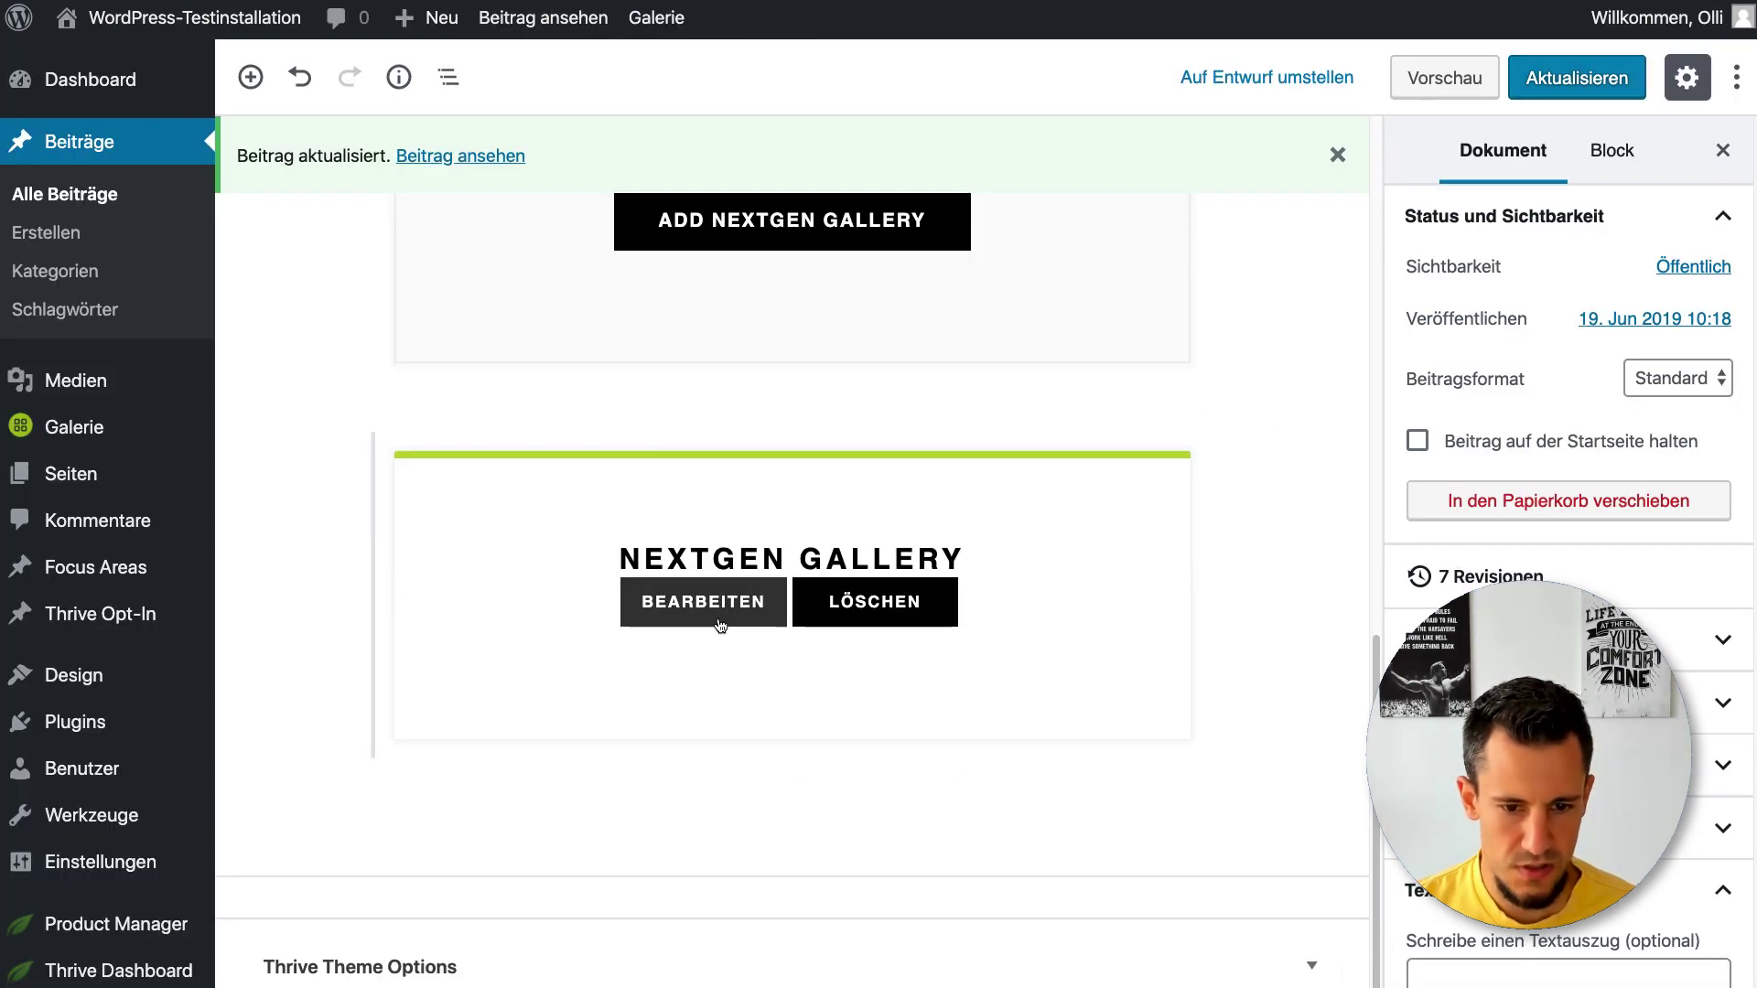
click(700, 601)
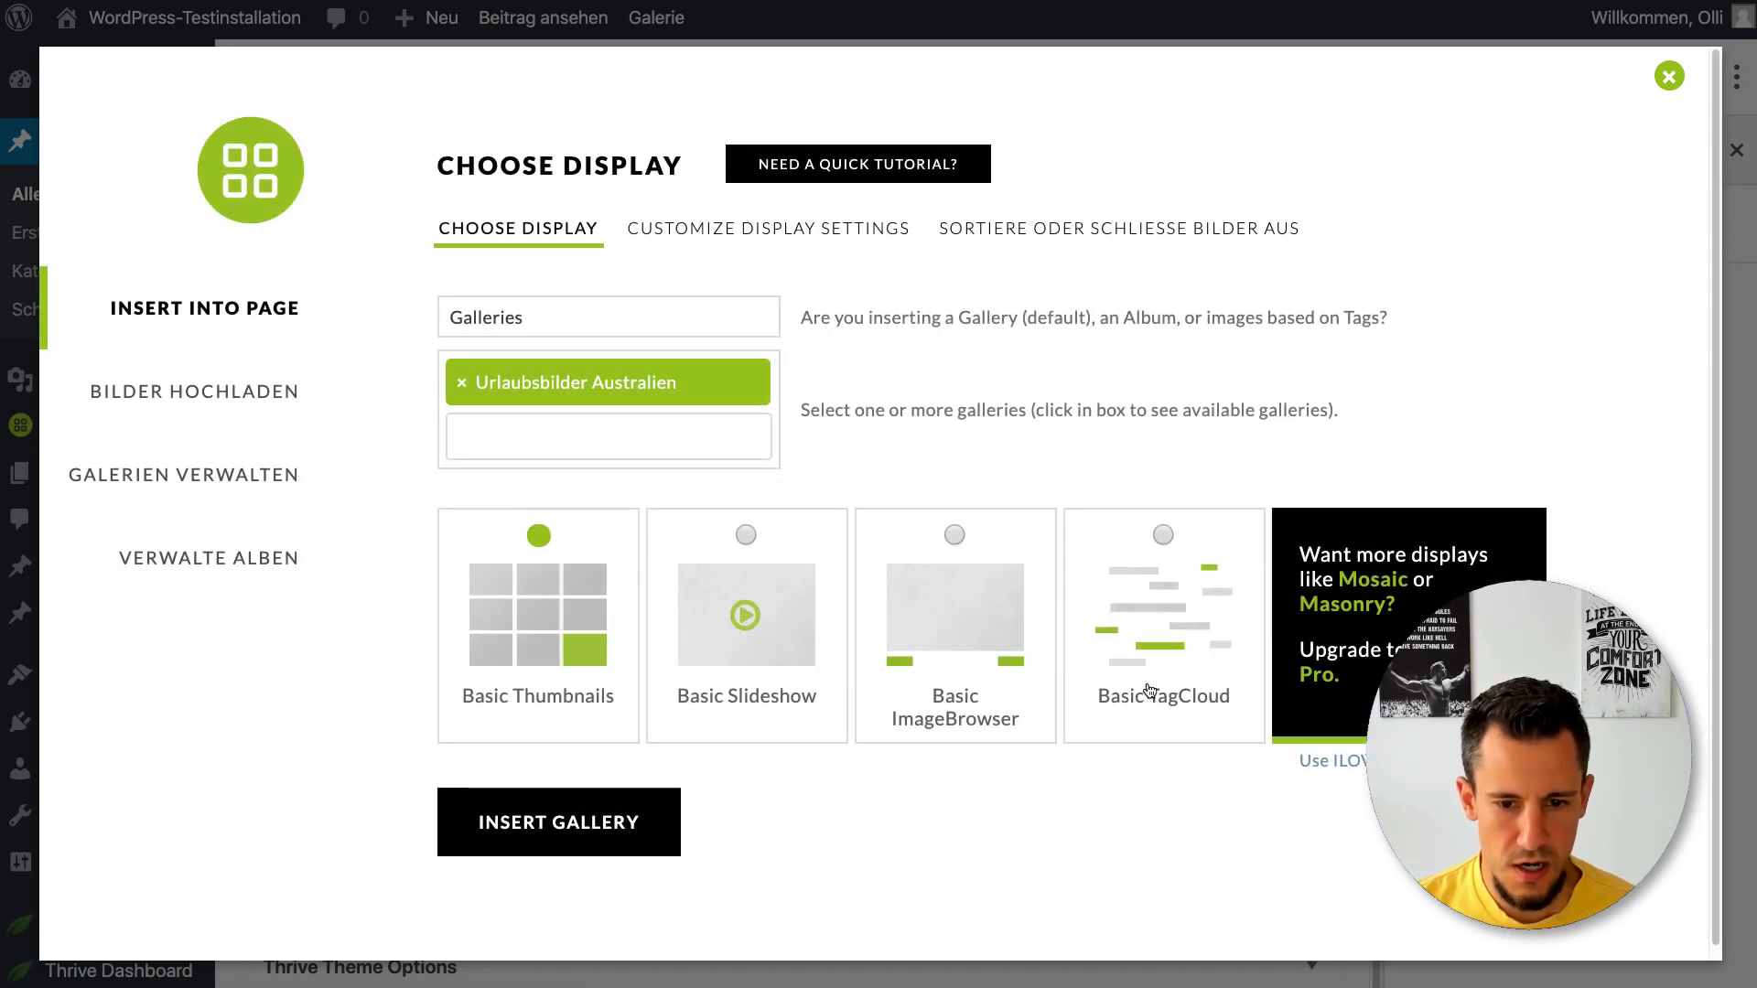
click(953, 538)
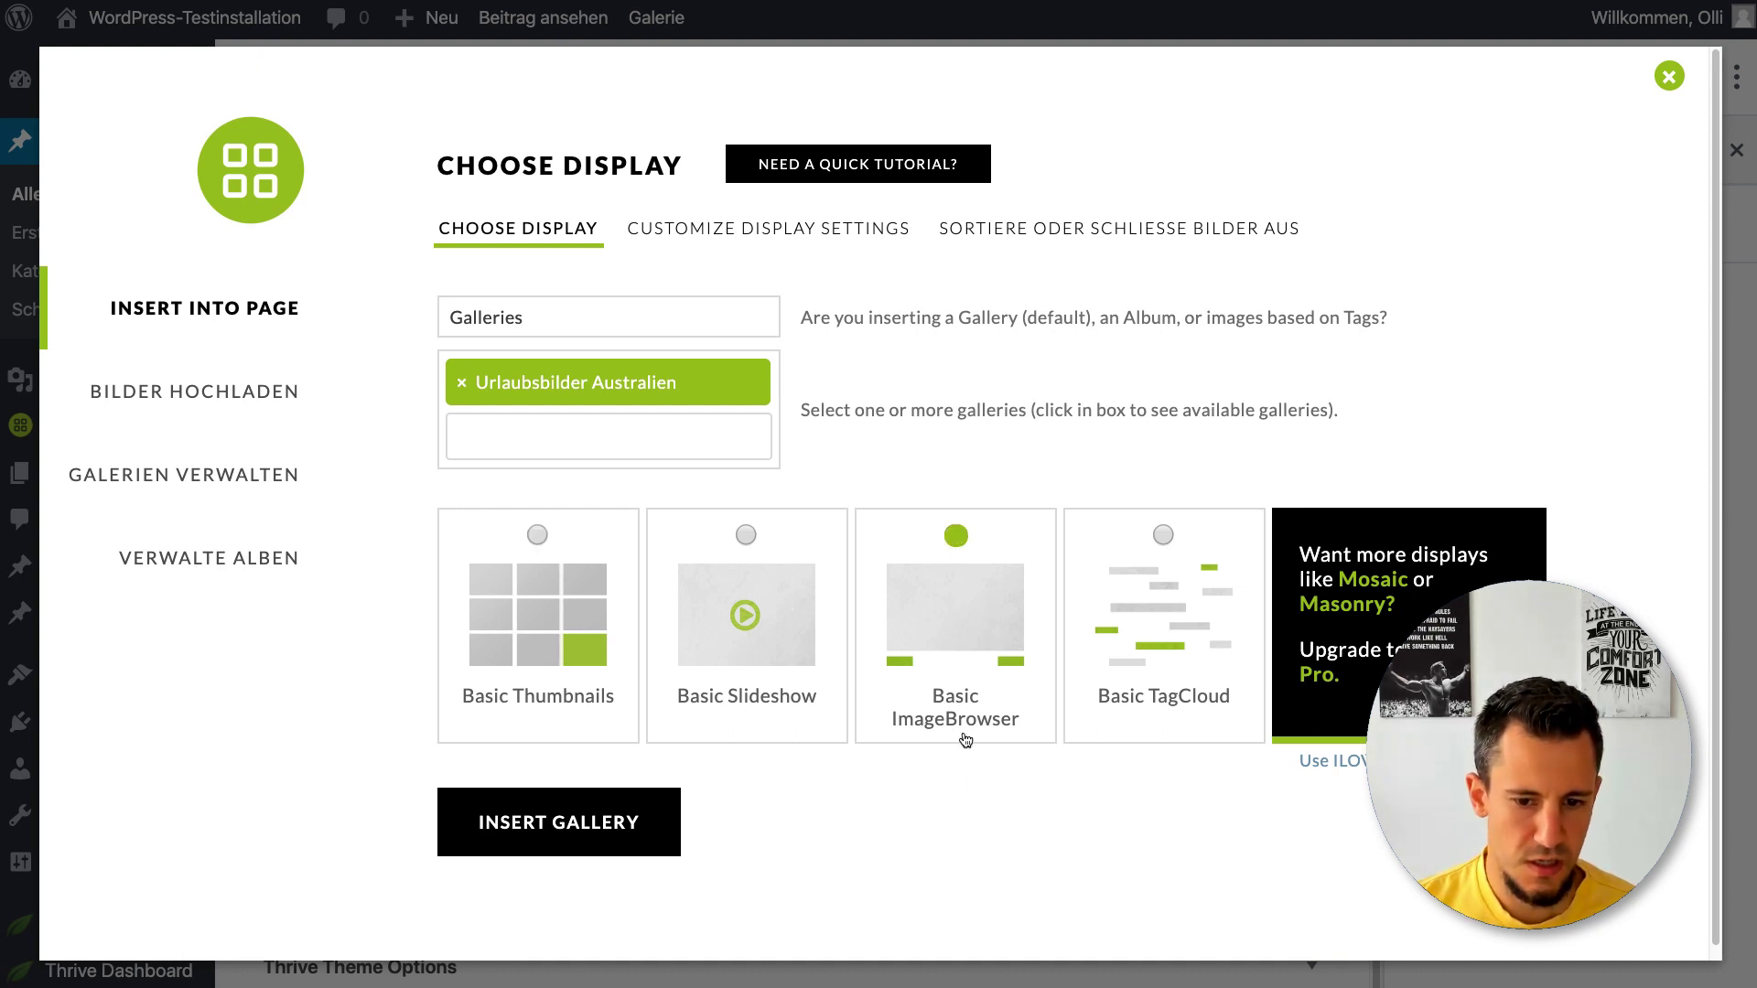
click(612, 823)
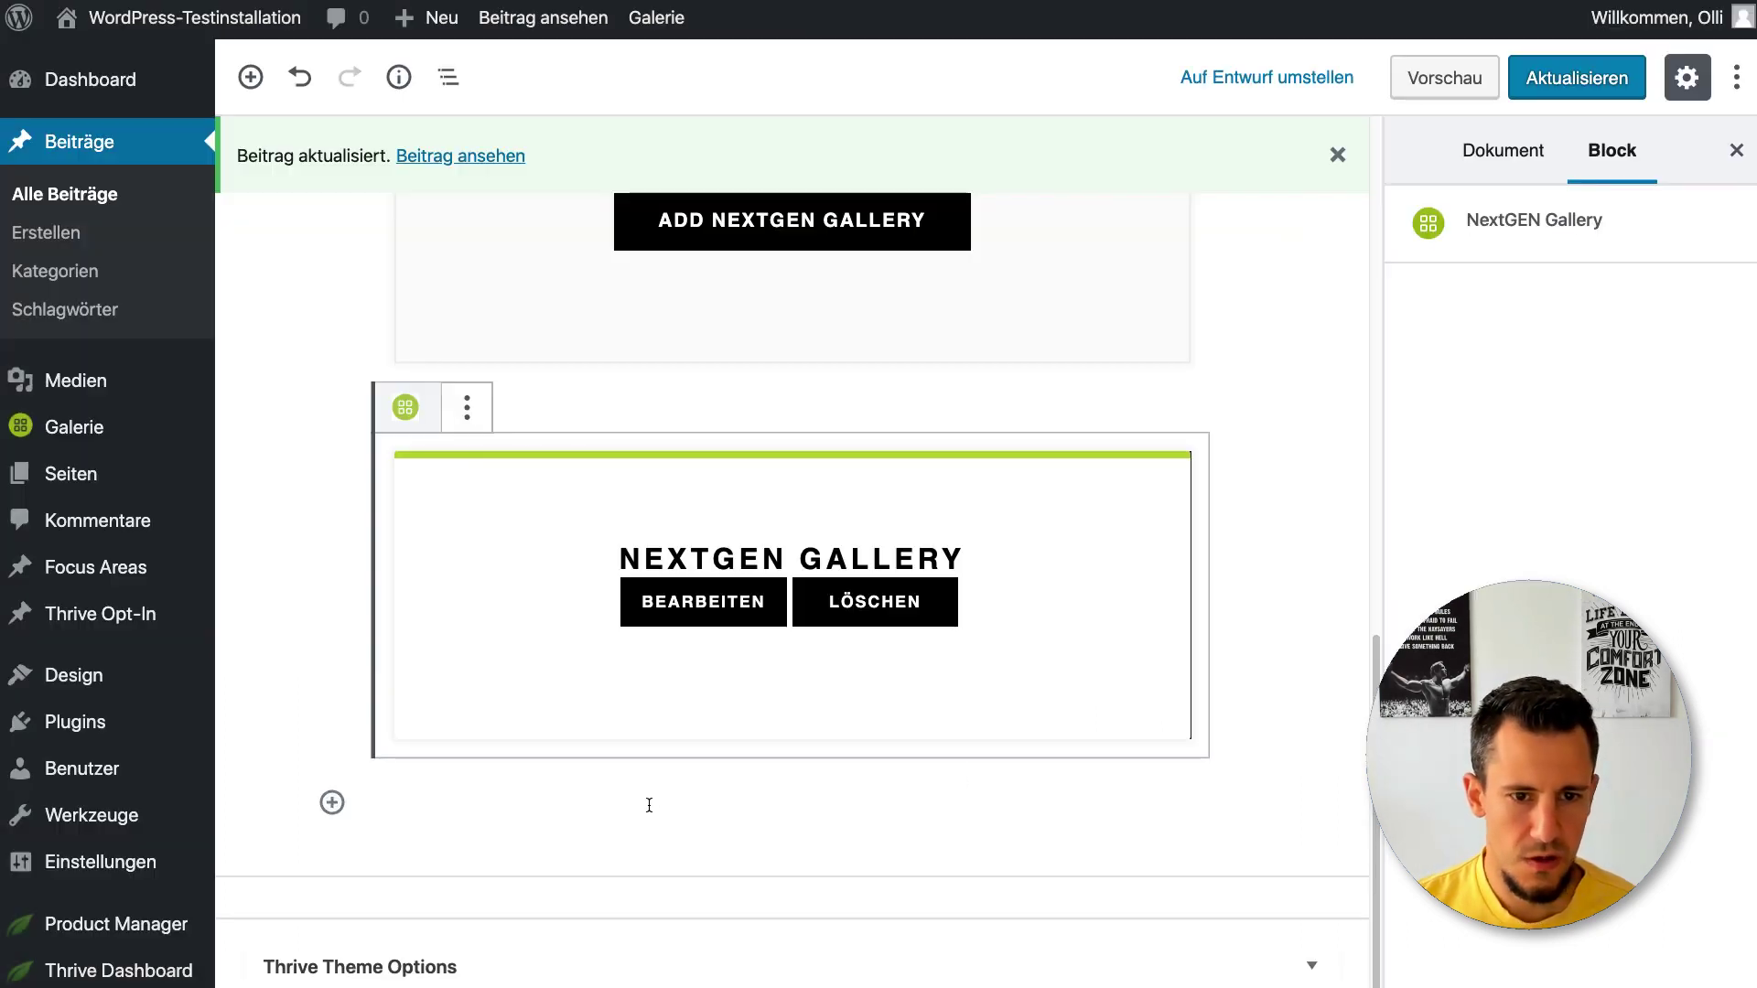
click(1577, 78)
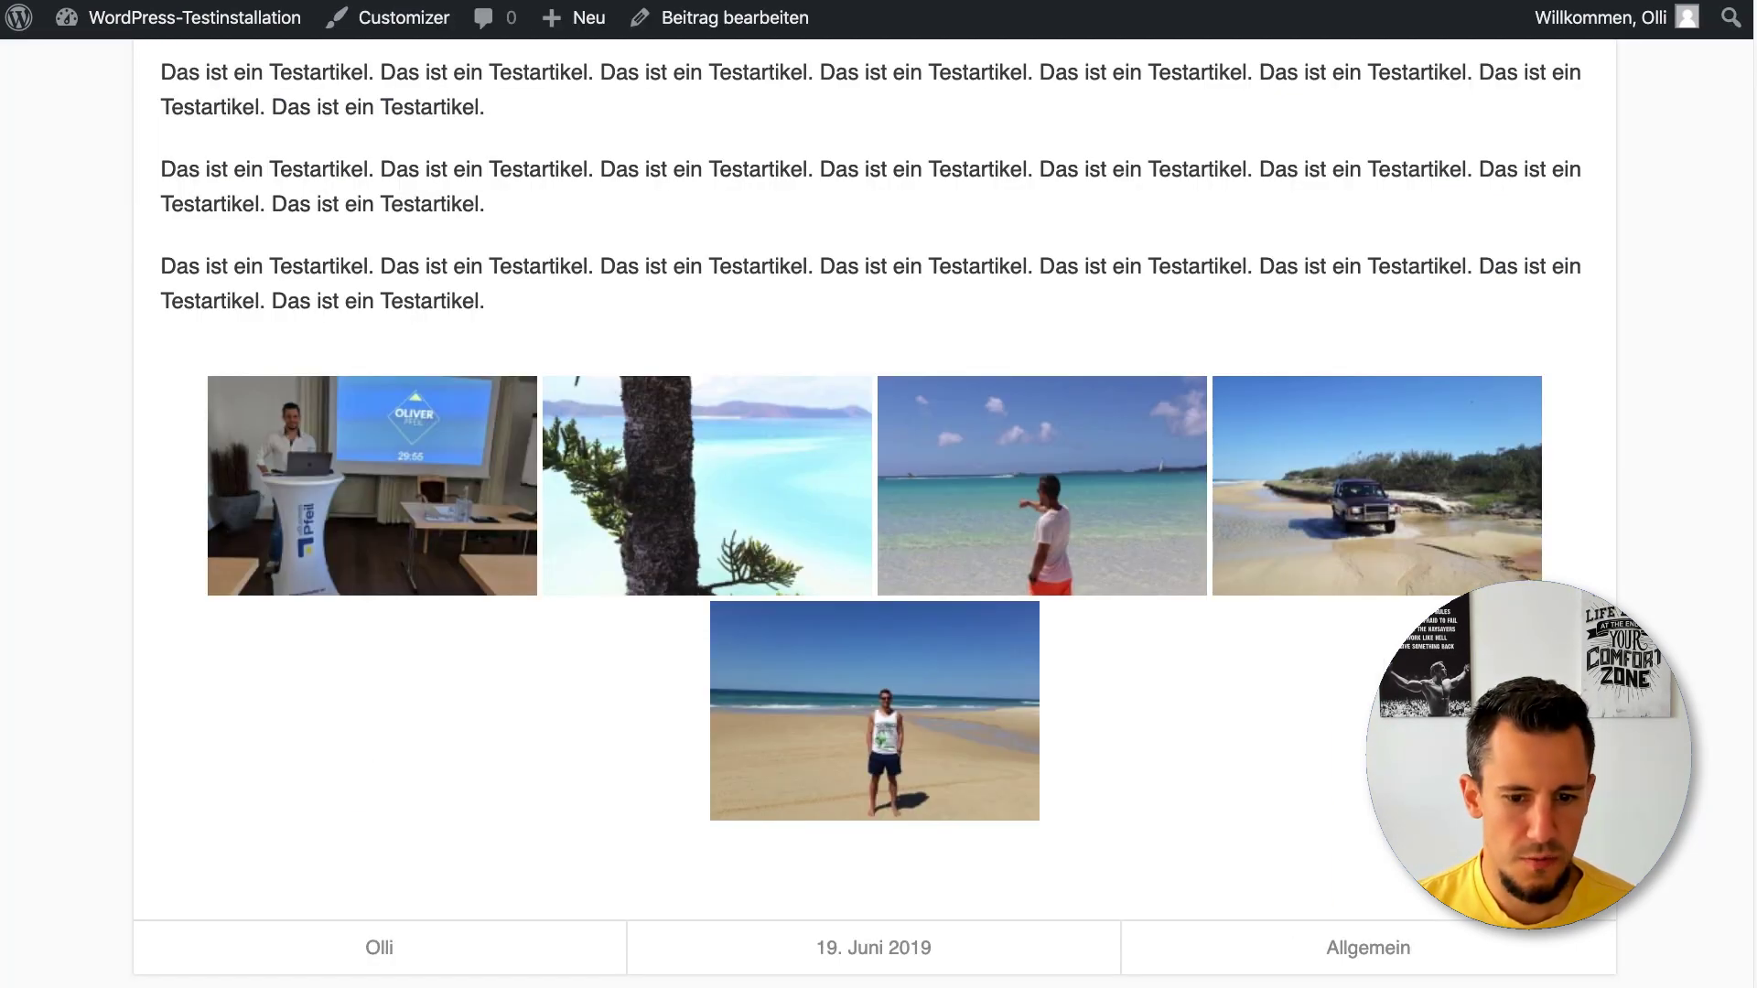
View the published post and page through its image browser gallery to the last picture
scroll(195, 149, down, 6)
scroll(616, 581, up, 2)
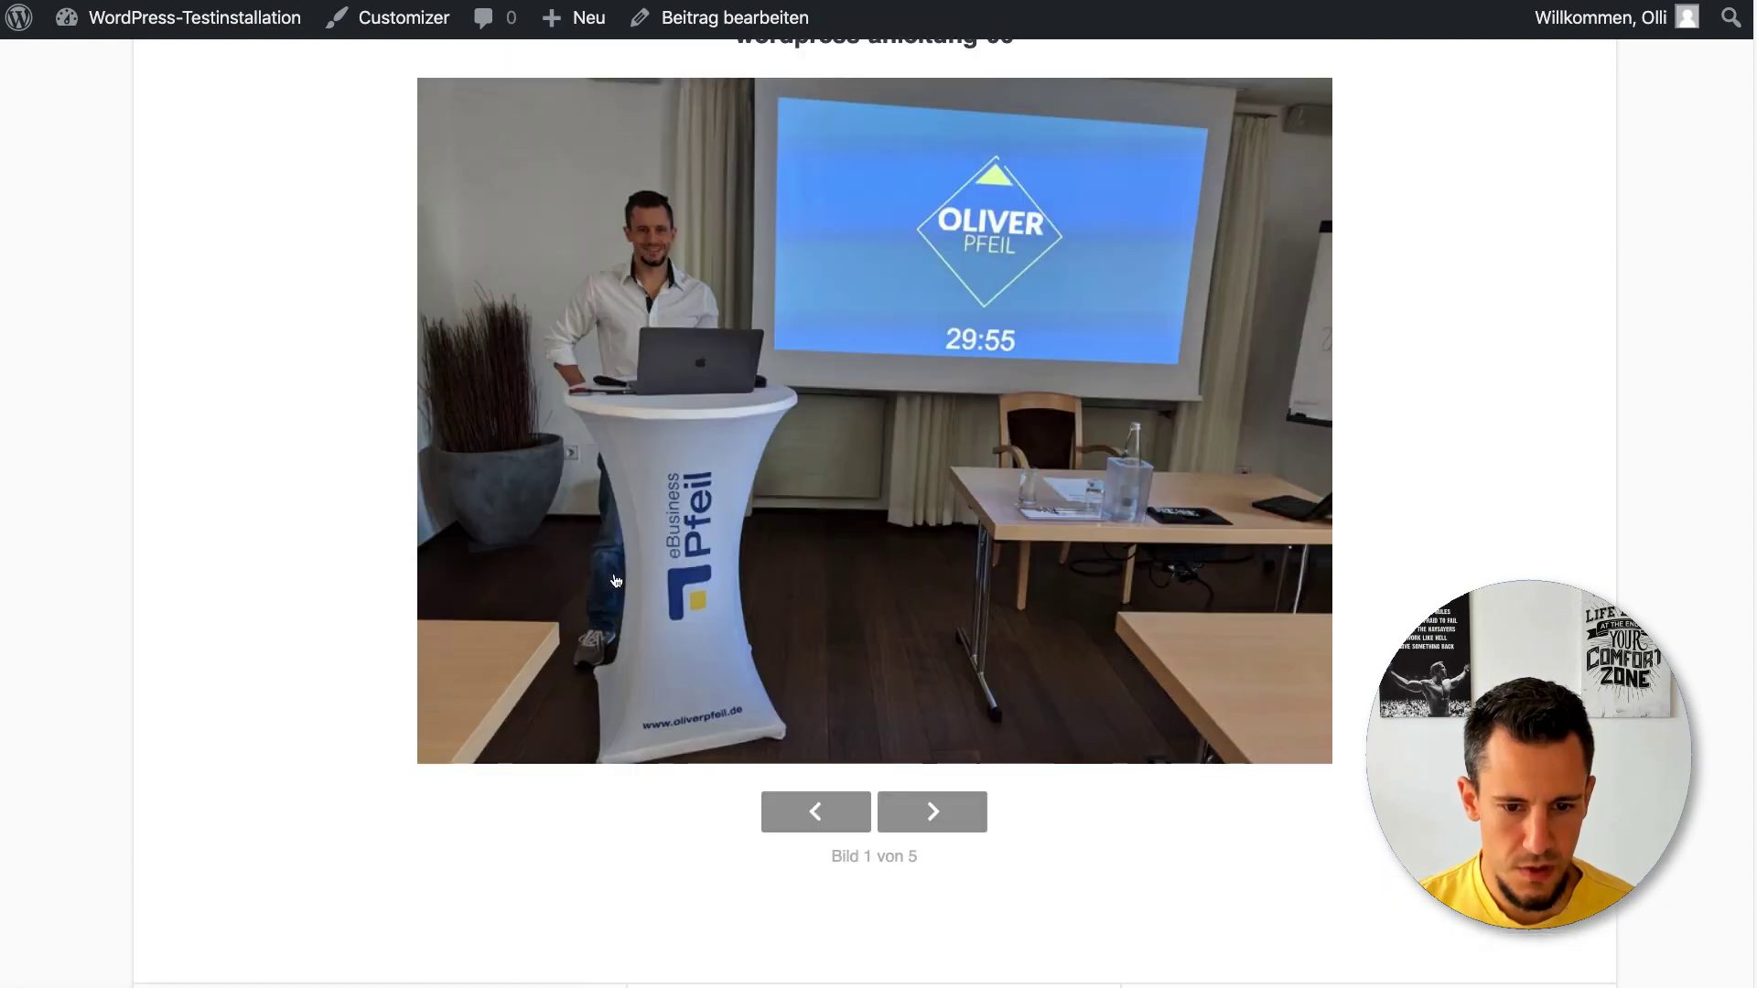
click(932, 823)
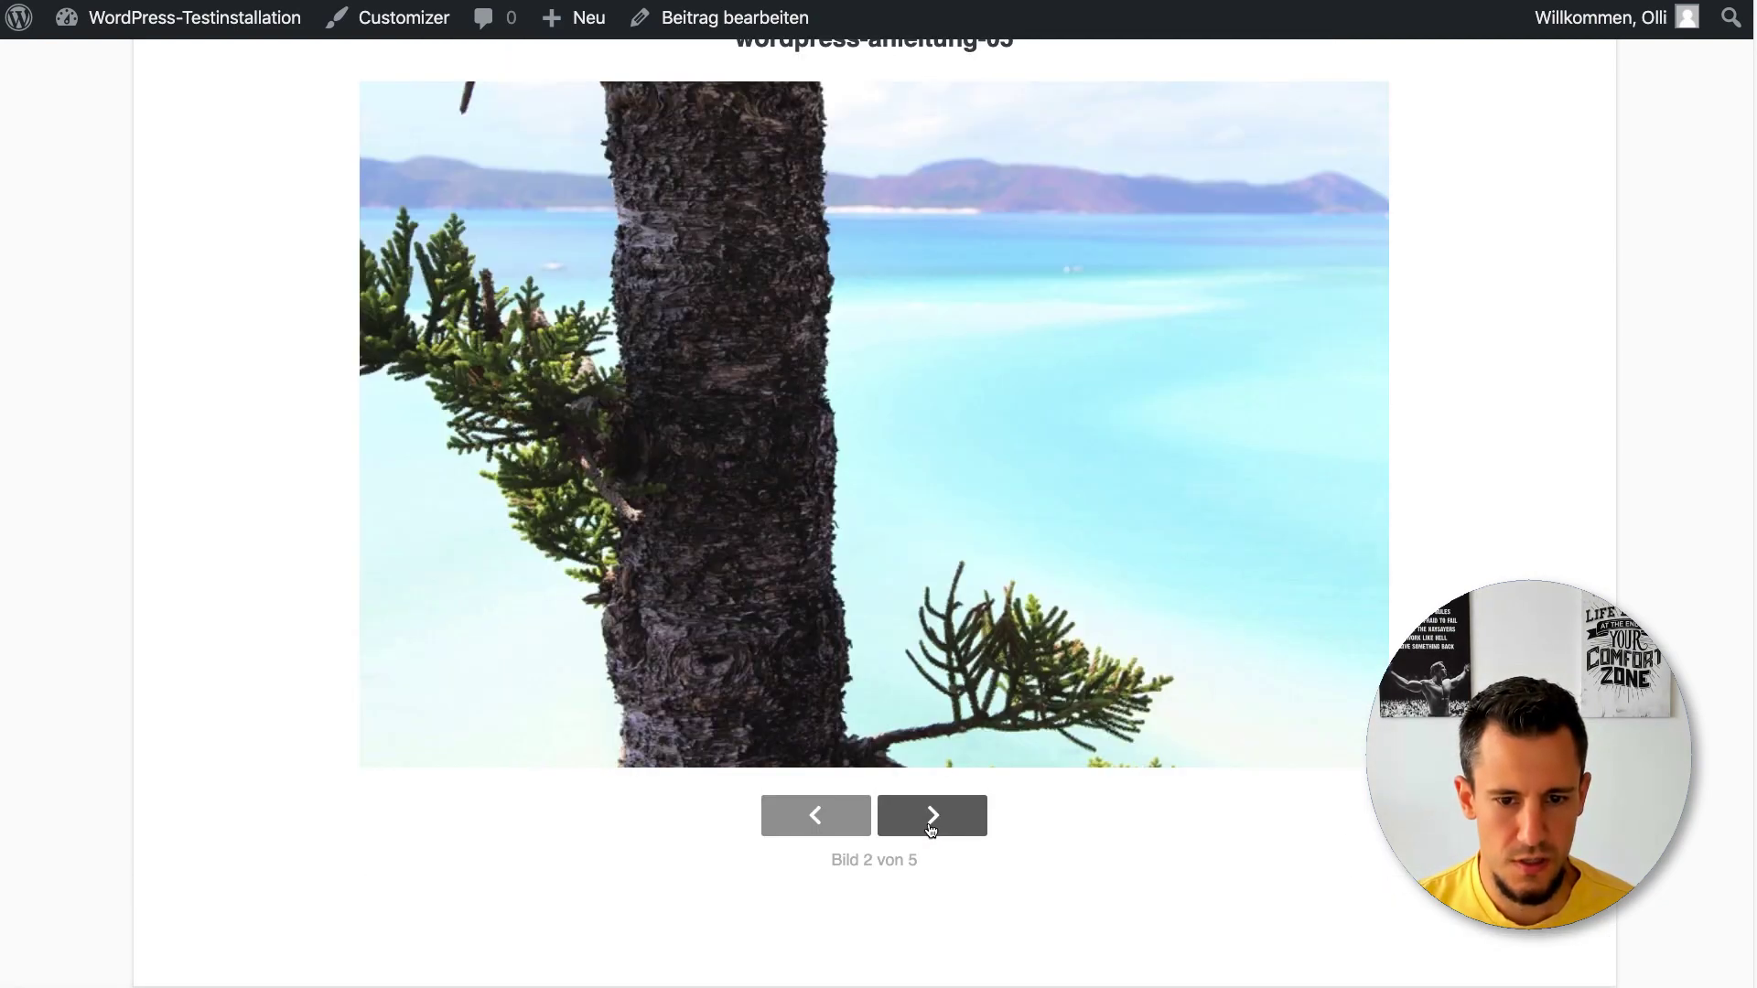
click(933, 828)
click(935, 819)
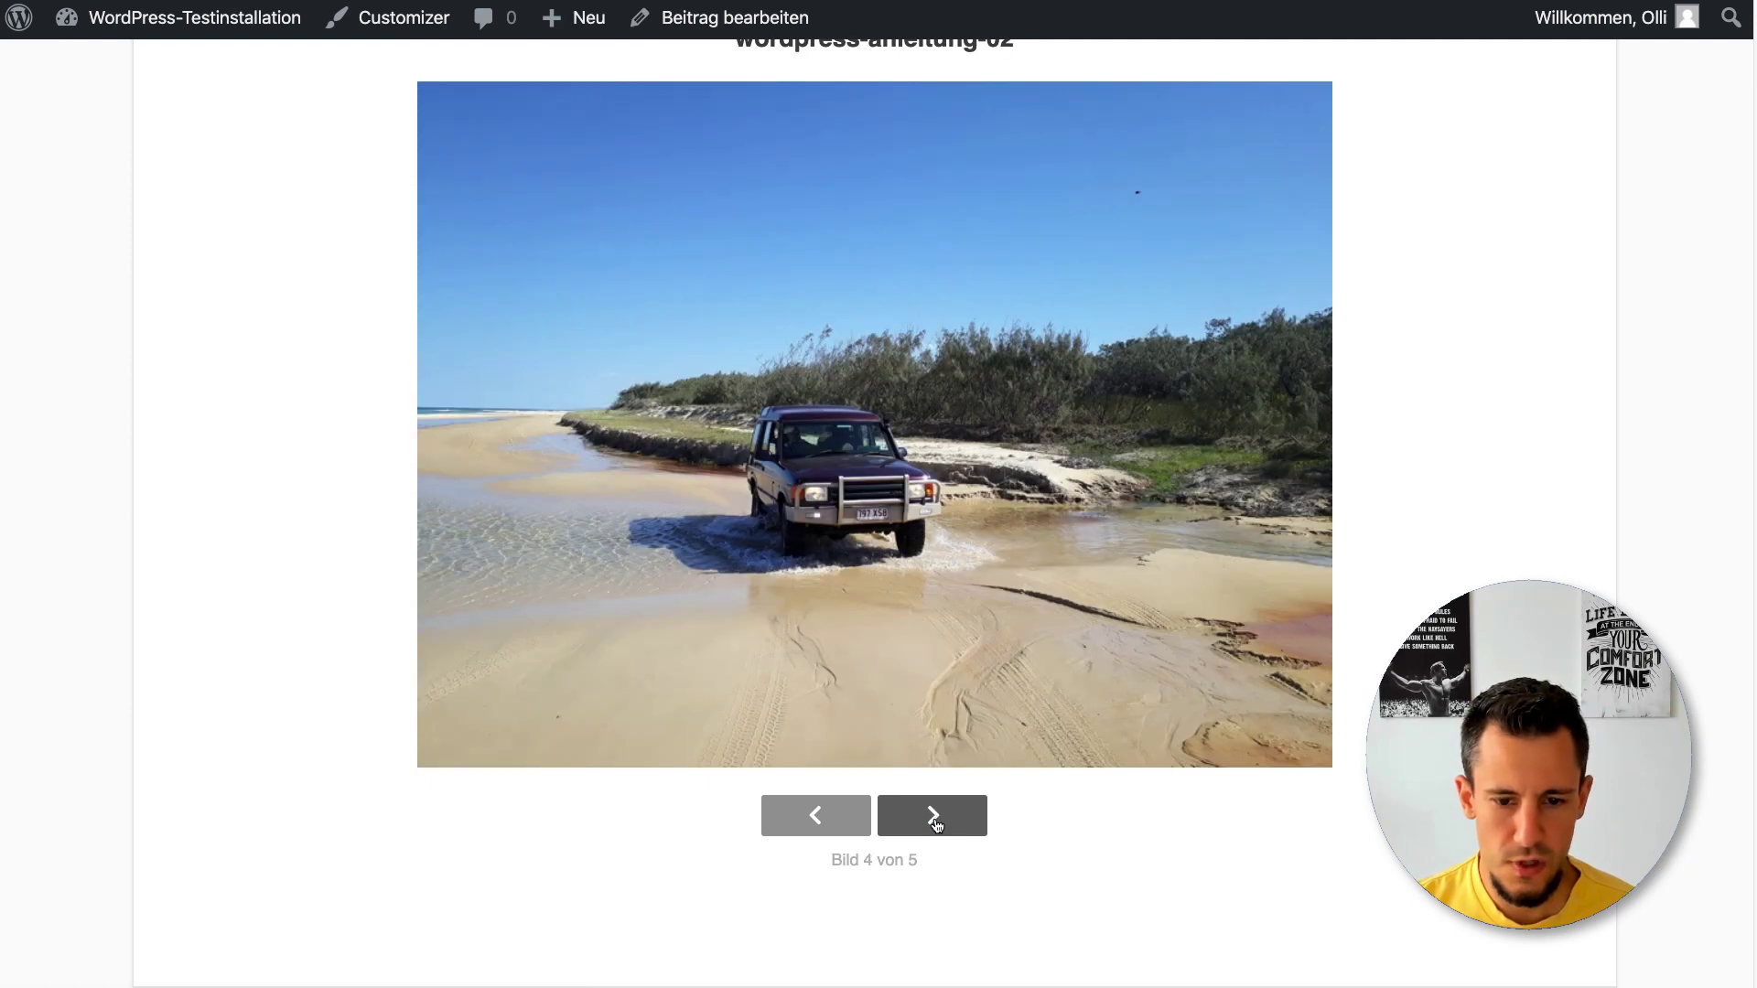
click(936, 823)
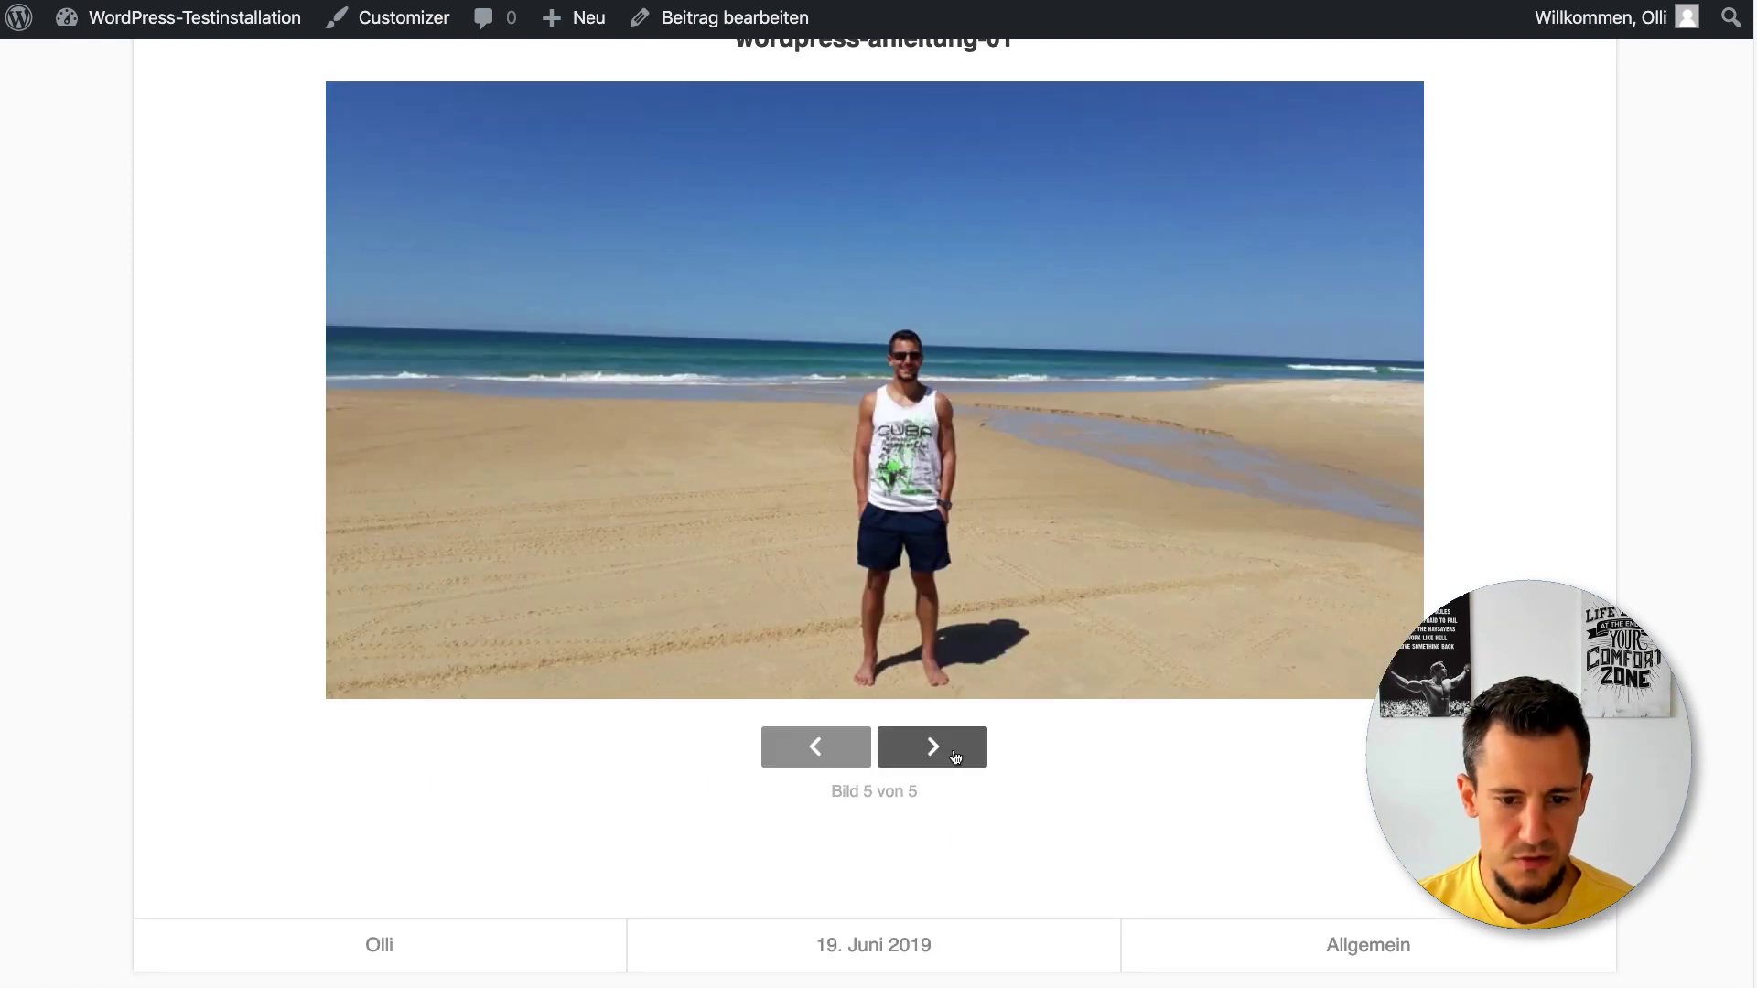